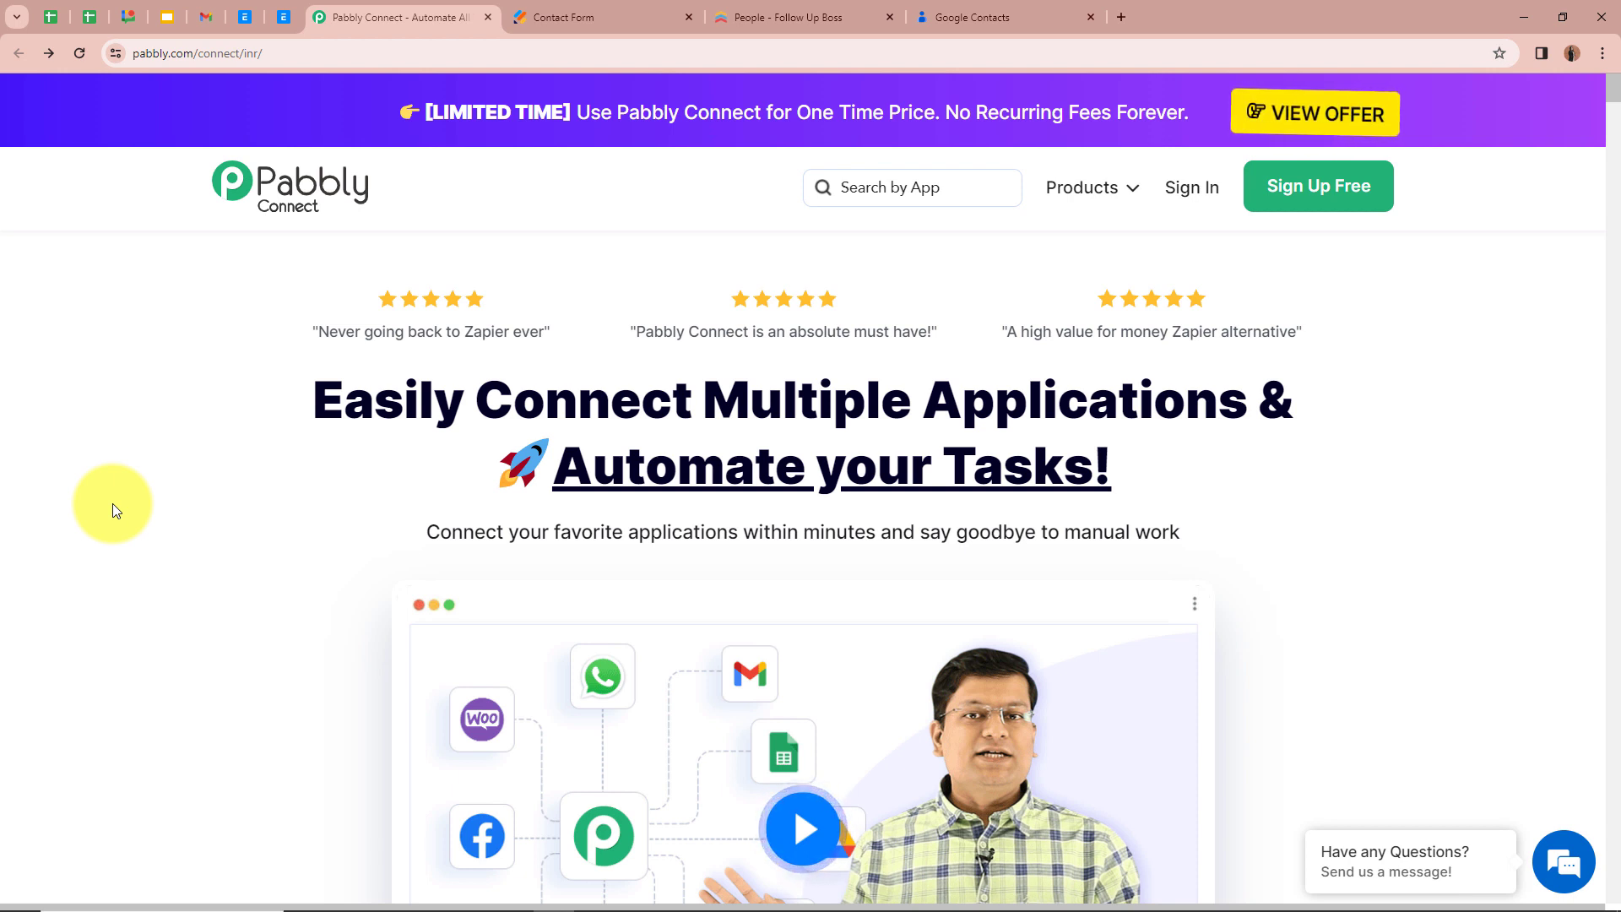
Switch to Follow Up Boss and Google Contacts to look over the people list and the contacts list
{"action": "left_click", "coordinate": [771, 17]}
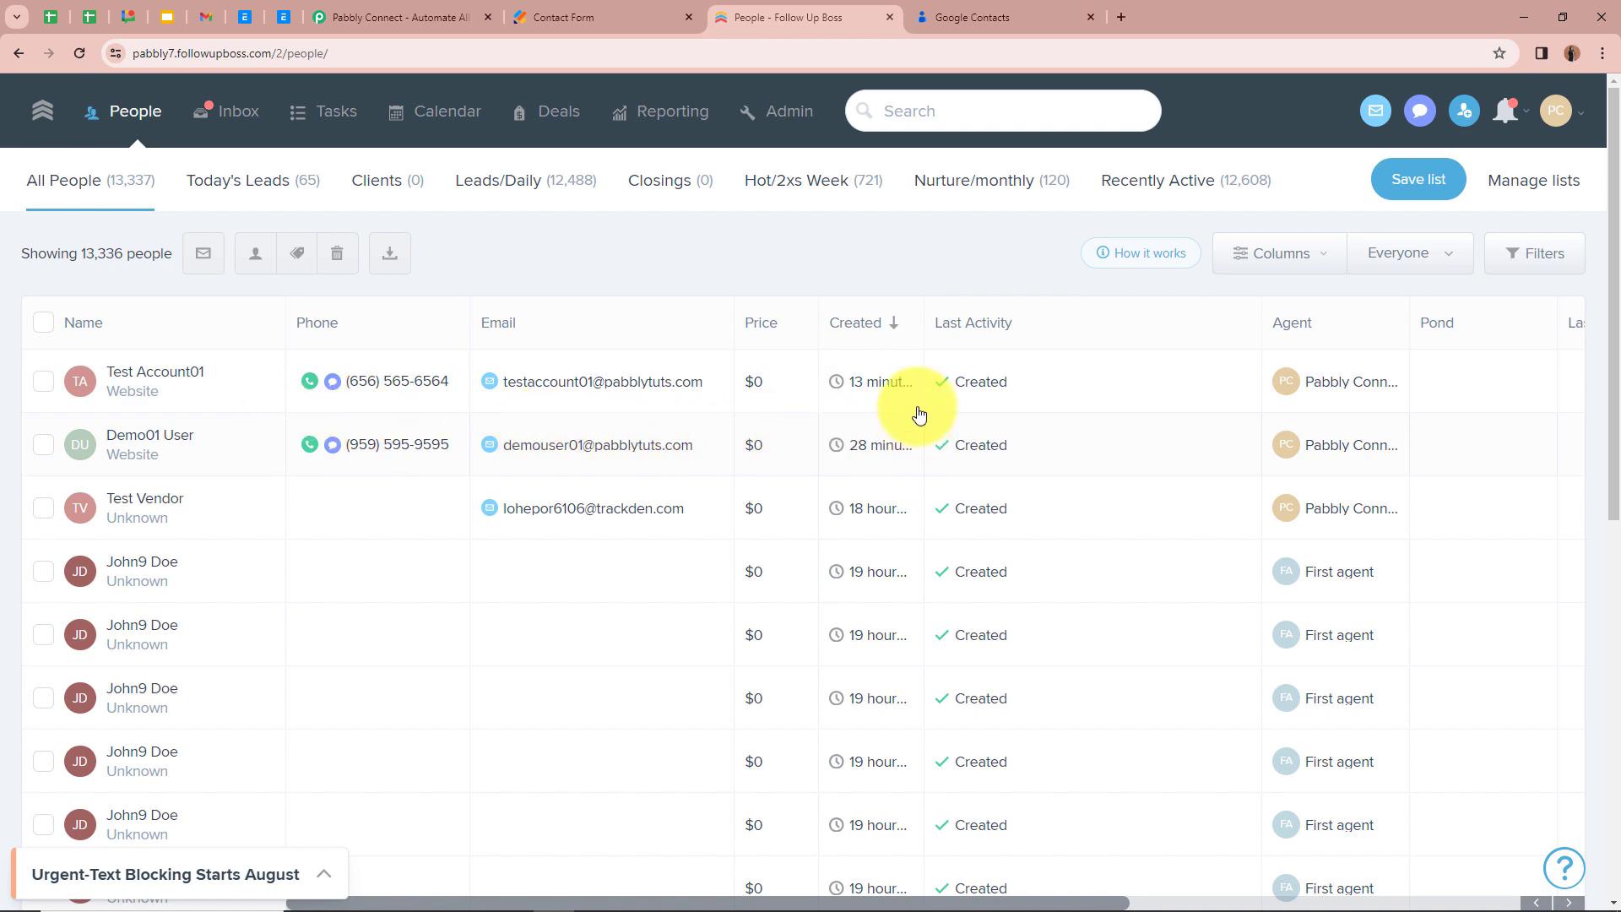
{"action": "left_click", "coordinate": [1013, 7]}
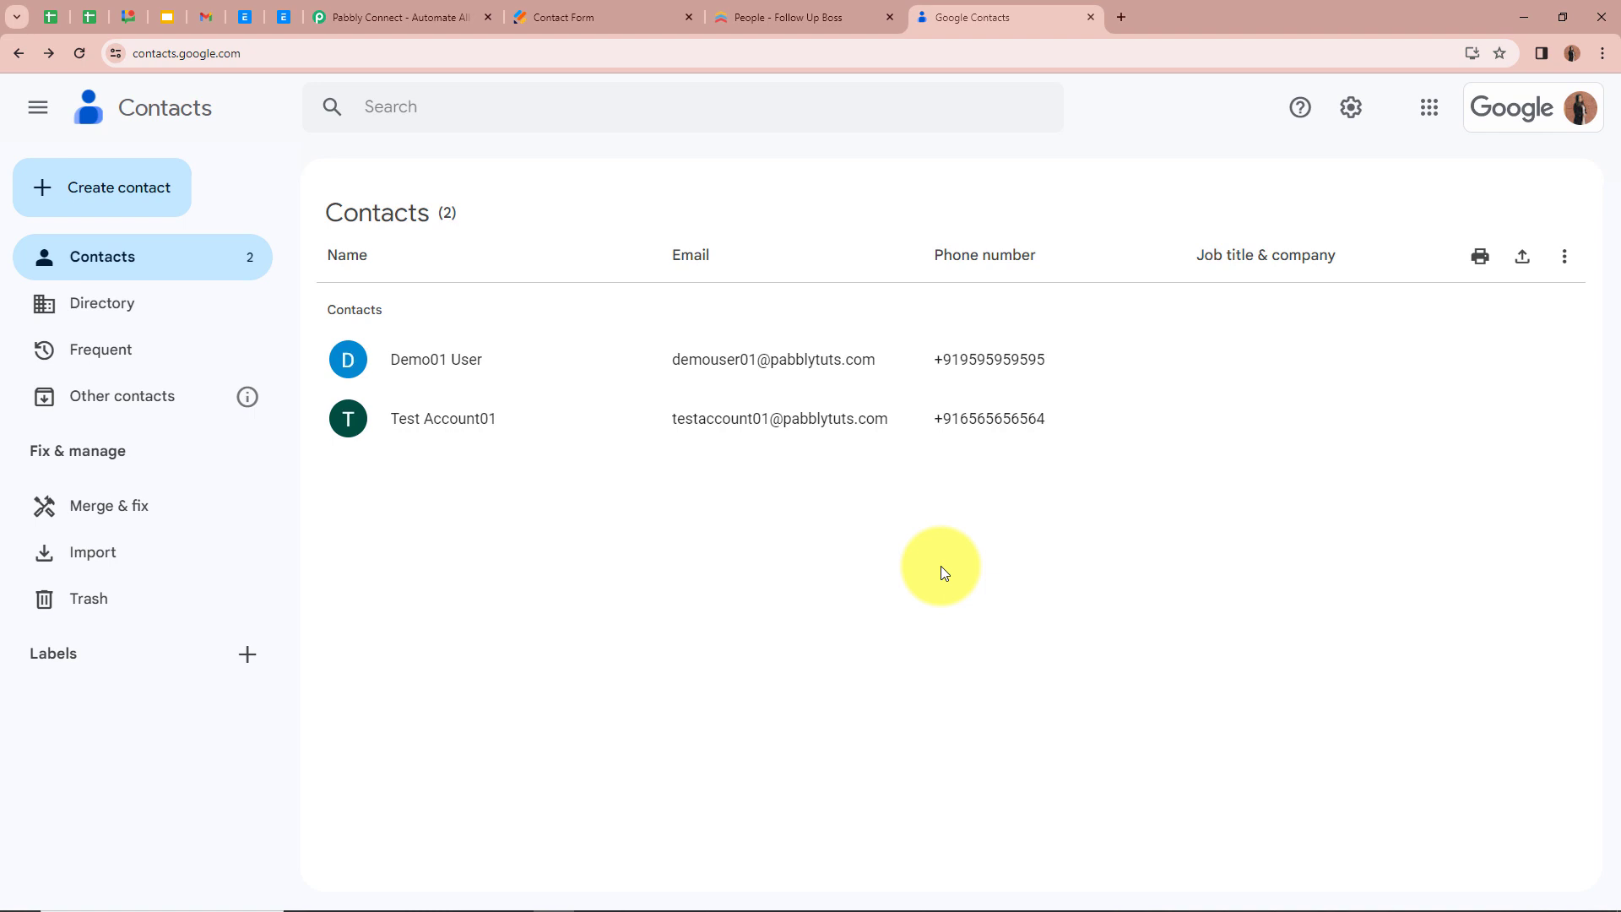
Switch to the Pabbly Connect page, sign in, and open the Pabbly Connect dashboard
{"action": "left_click", "coordinate": [439, 14]}
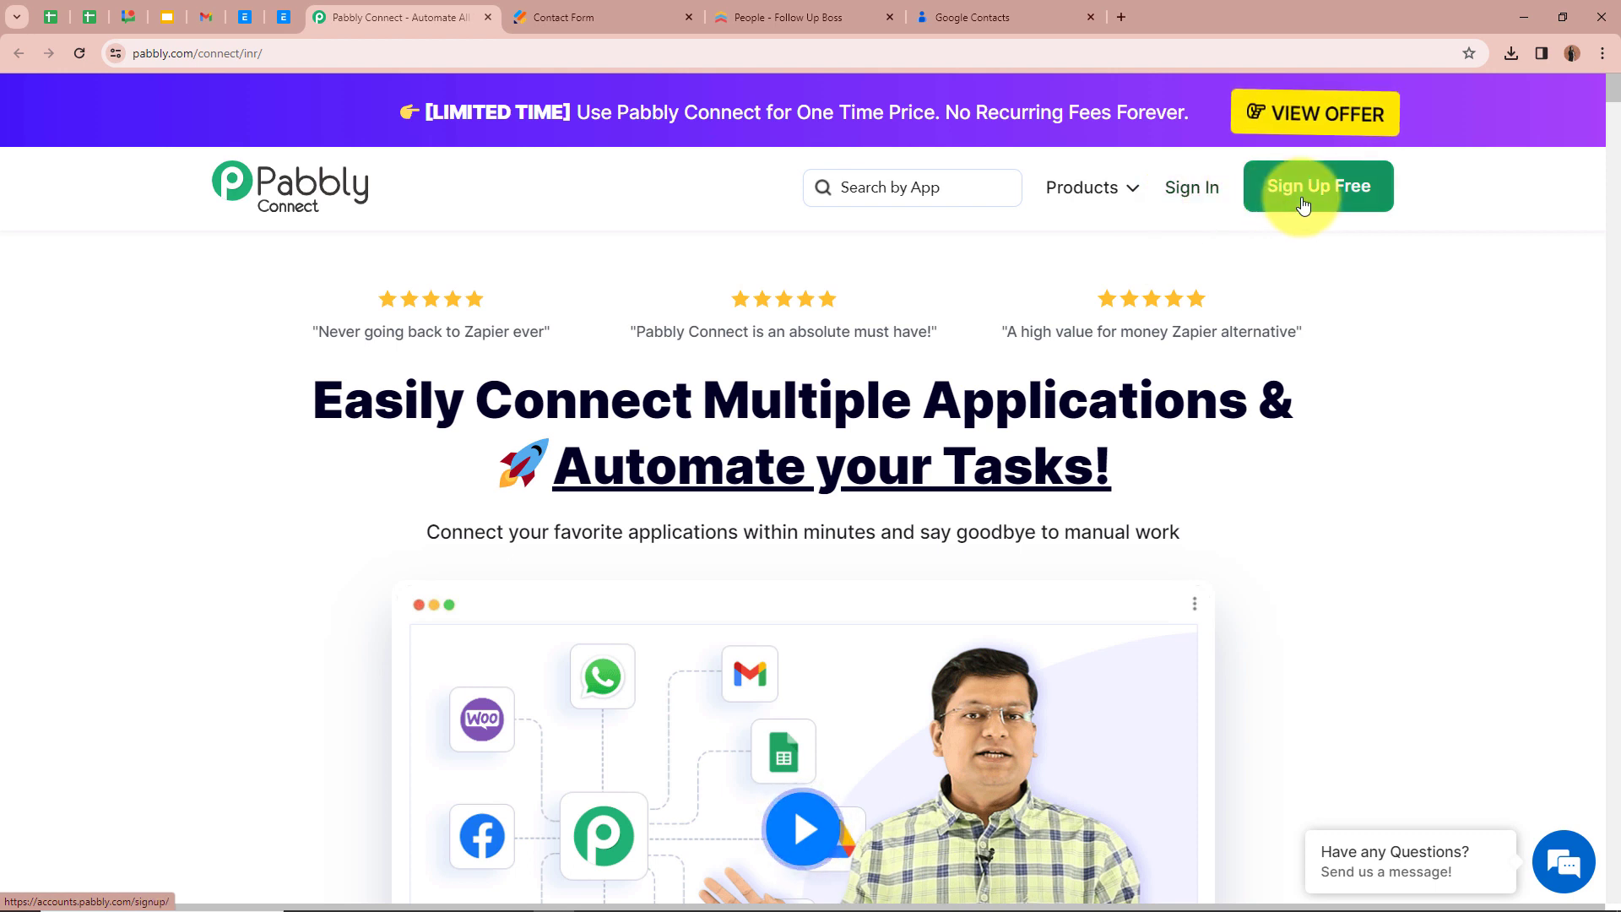
{"action": "left_click", "coordinate": [1190, 190]}
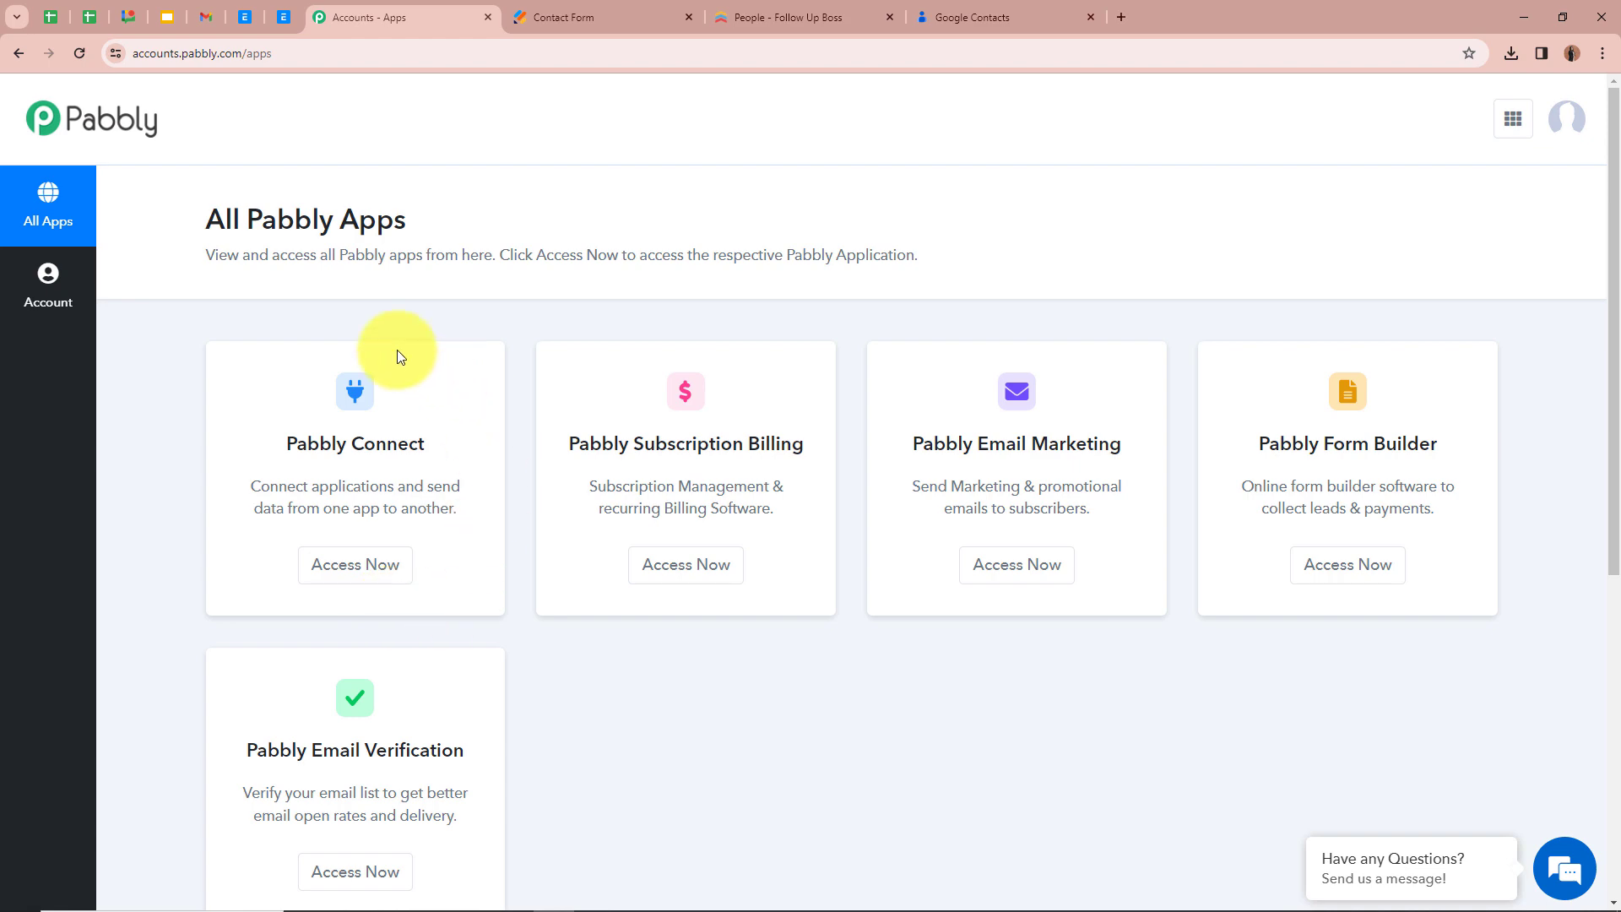
{"action": "left_click", "coordinate": [399, 567]}
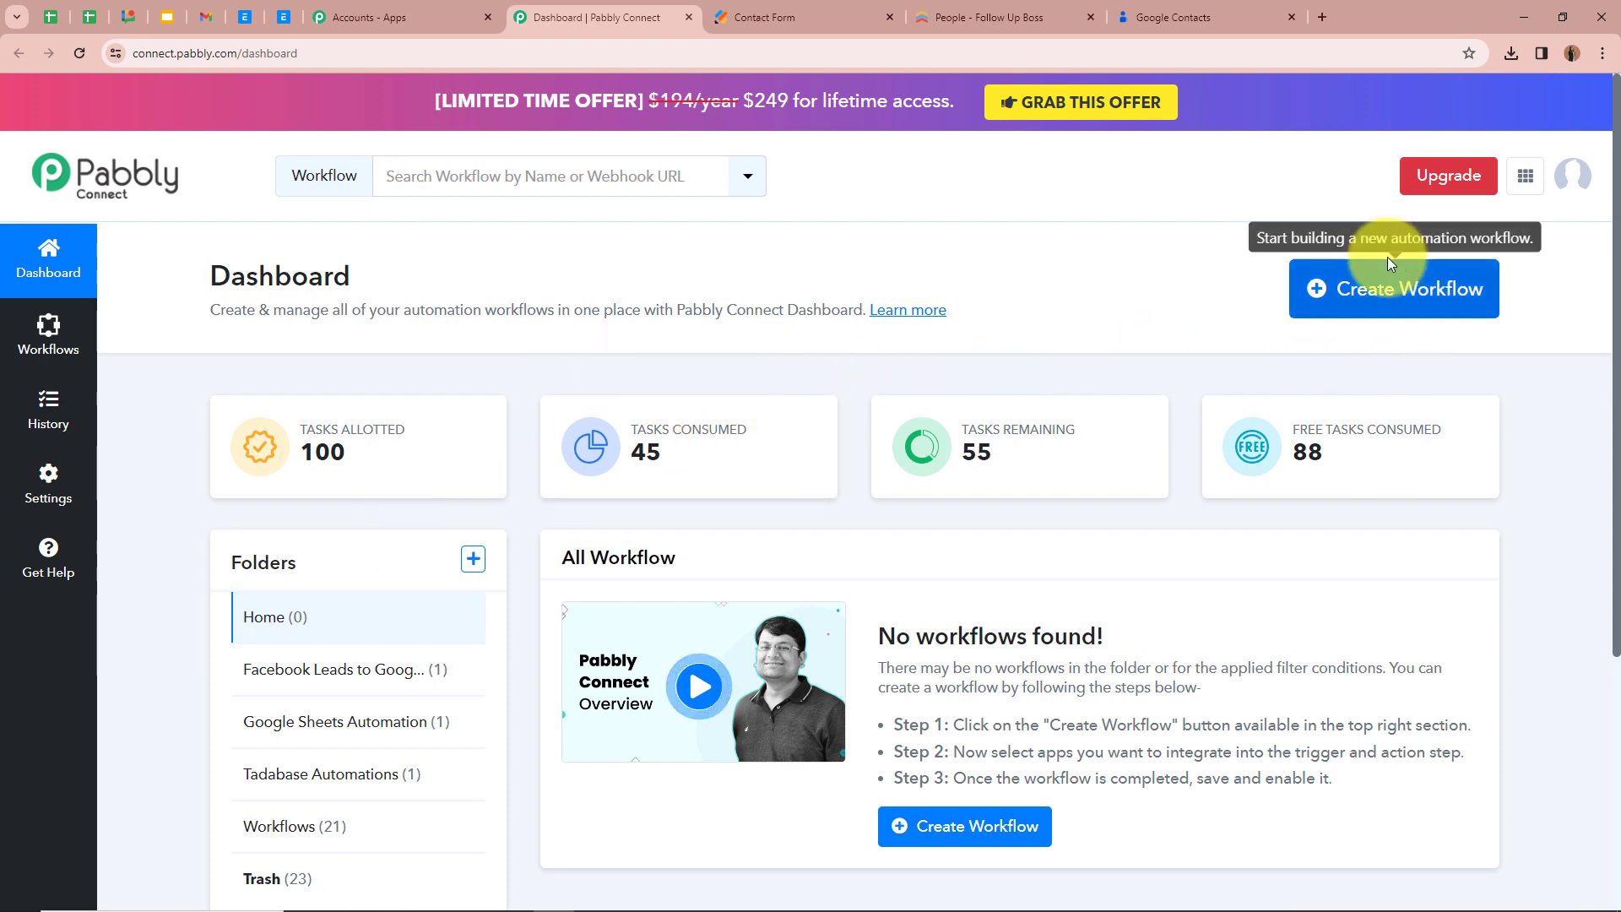
Create a workflow named Google Contact for new Follow Up Boss Person in the Google Contacts Automation folder
{"action": "left_click", "coordinate": [1352, 293]}
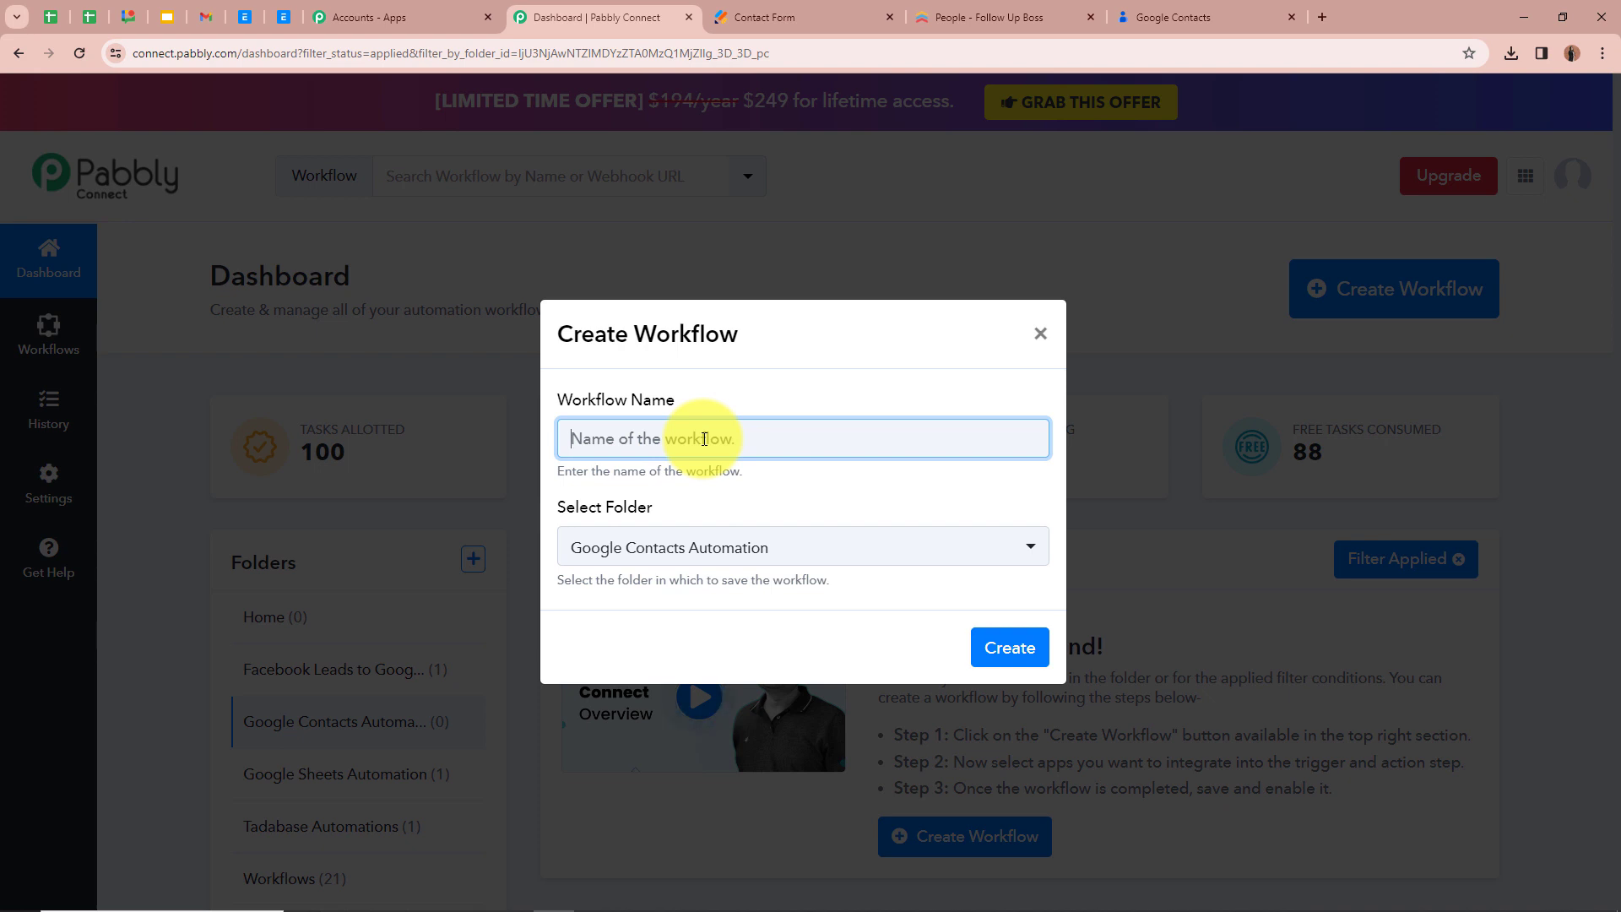
{"action": "type", "text": "Google Contact for new Follow Up Boss Person"}
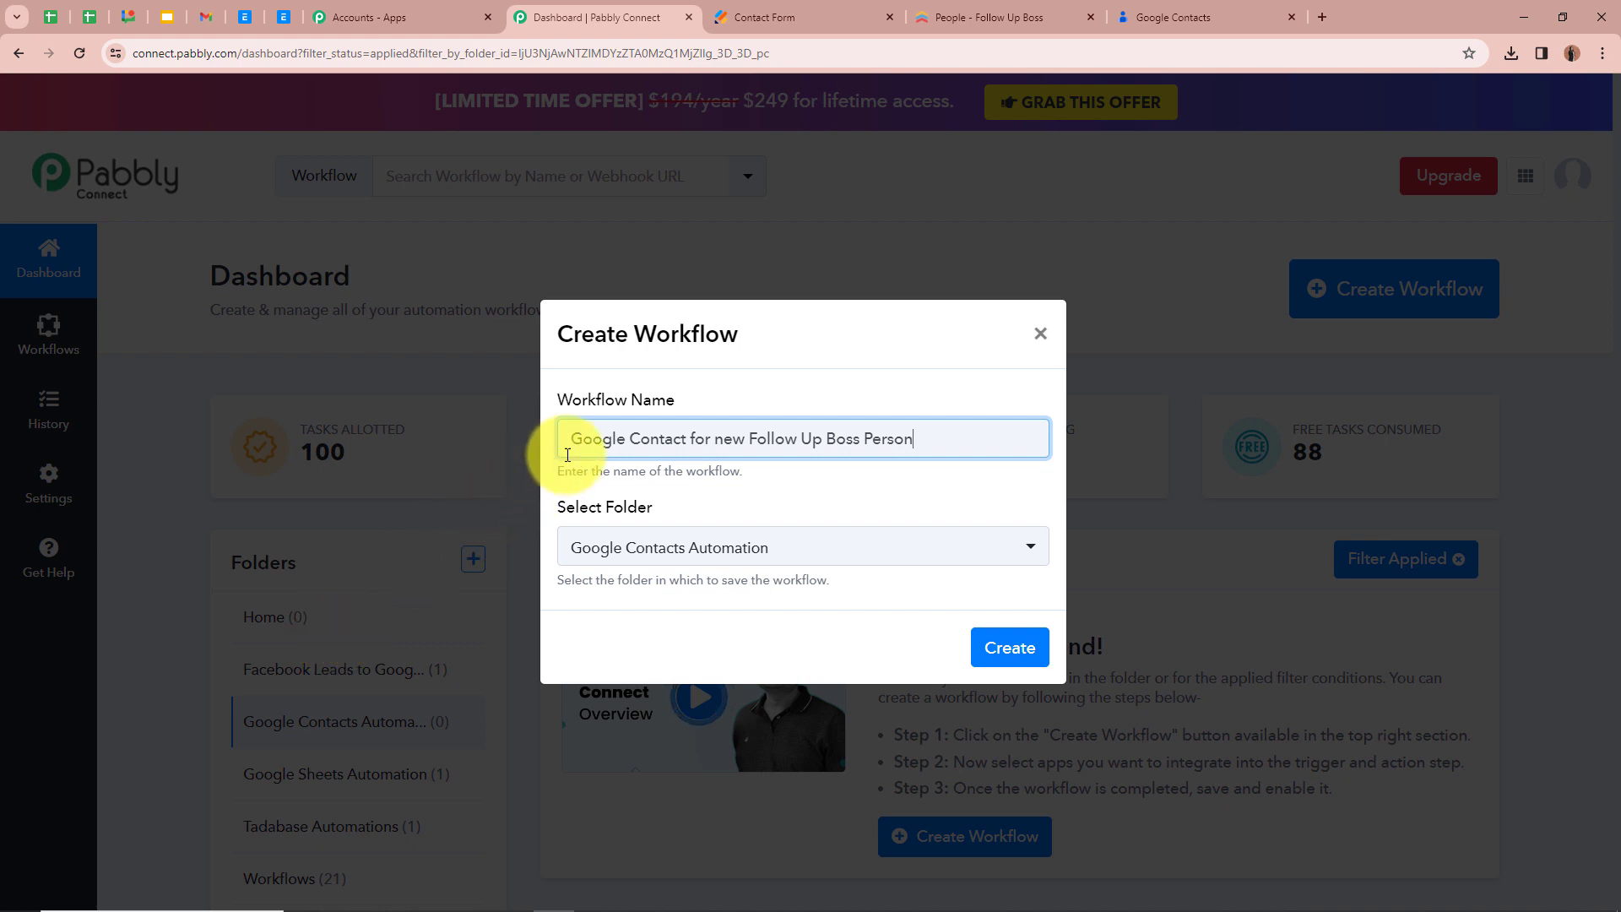
{"action": "left_click", "coordinate": [952, 474]}
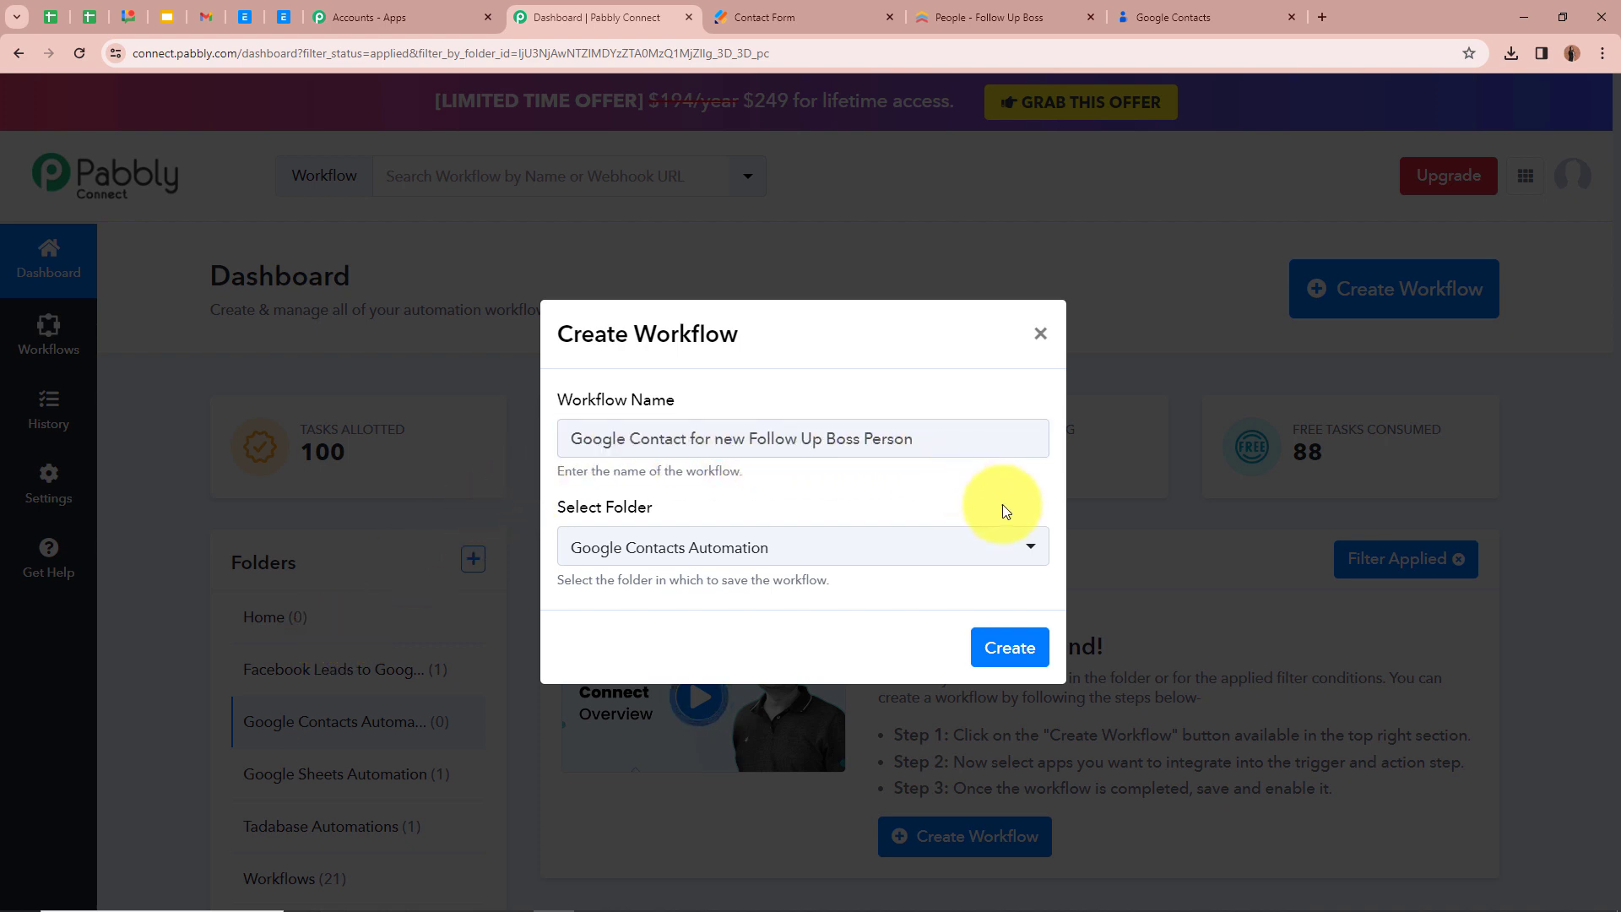
{"action": "left_click", "coordinate": [1035, 550]}
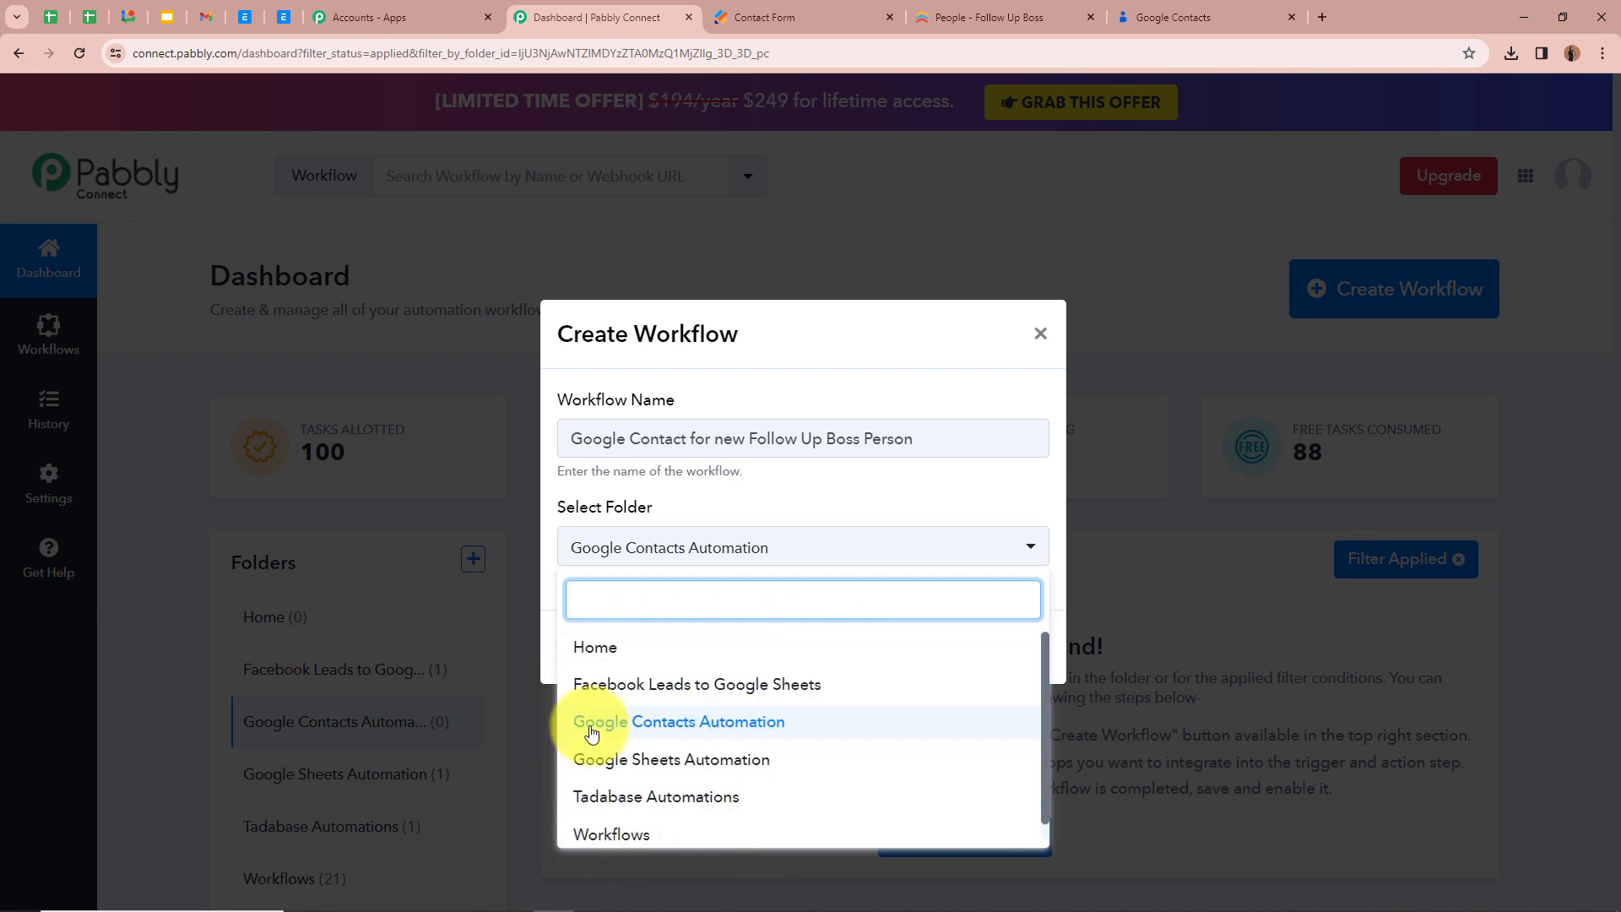
{"action": "left_click", "coordinate": [731, 728]}
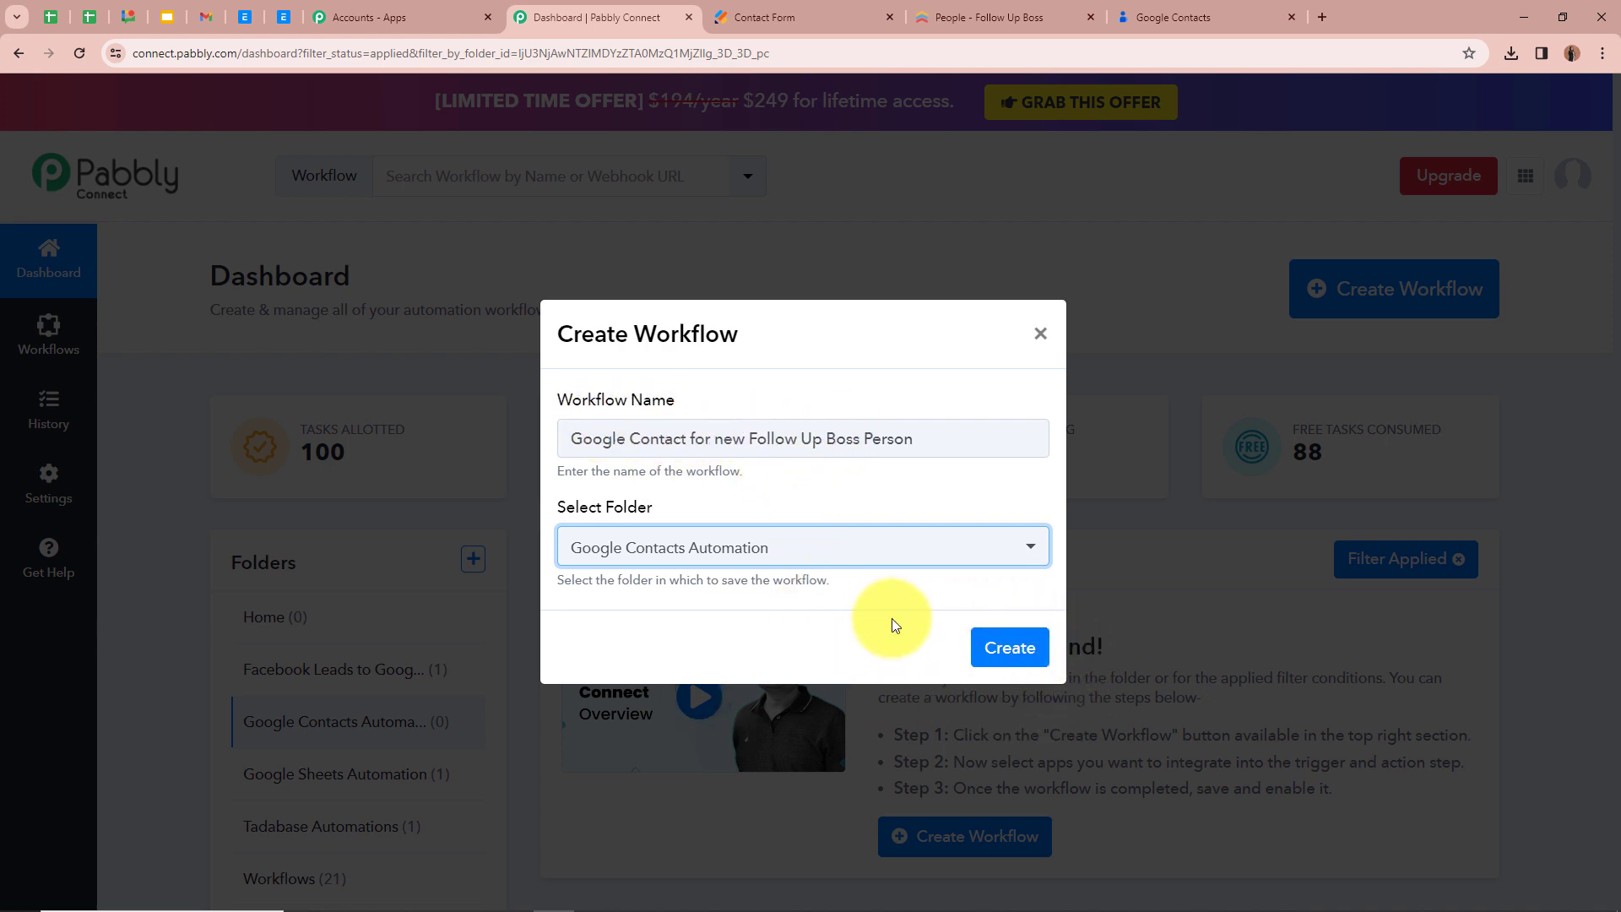
{"action": "left_click", "coordinate": [980, 649]}
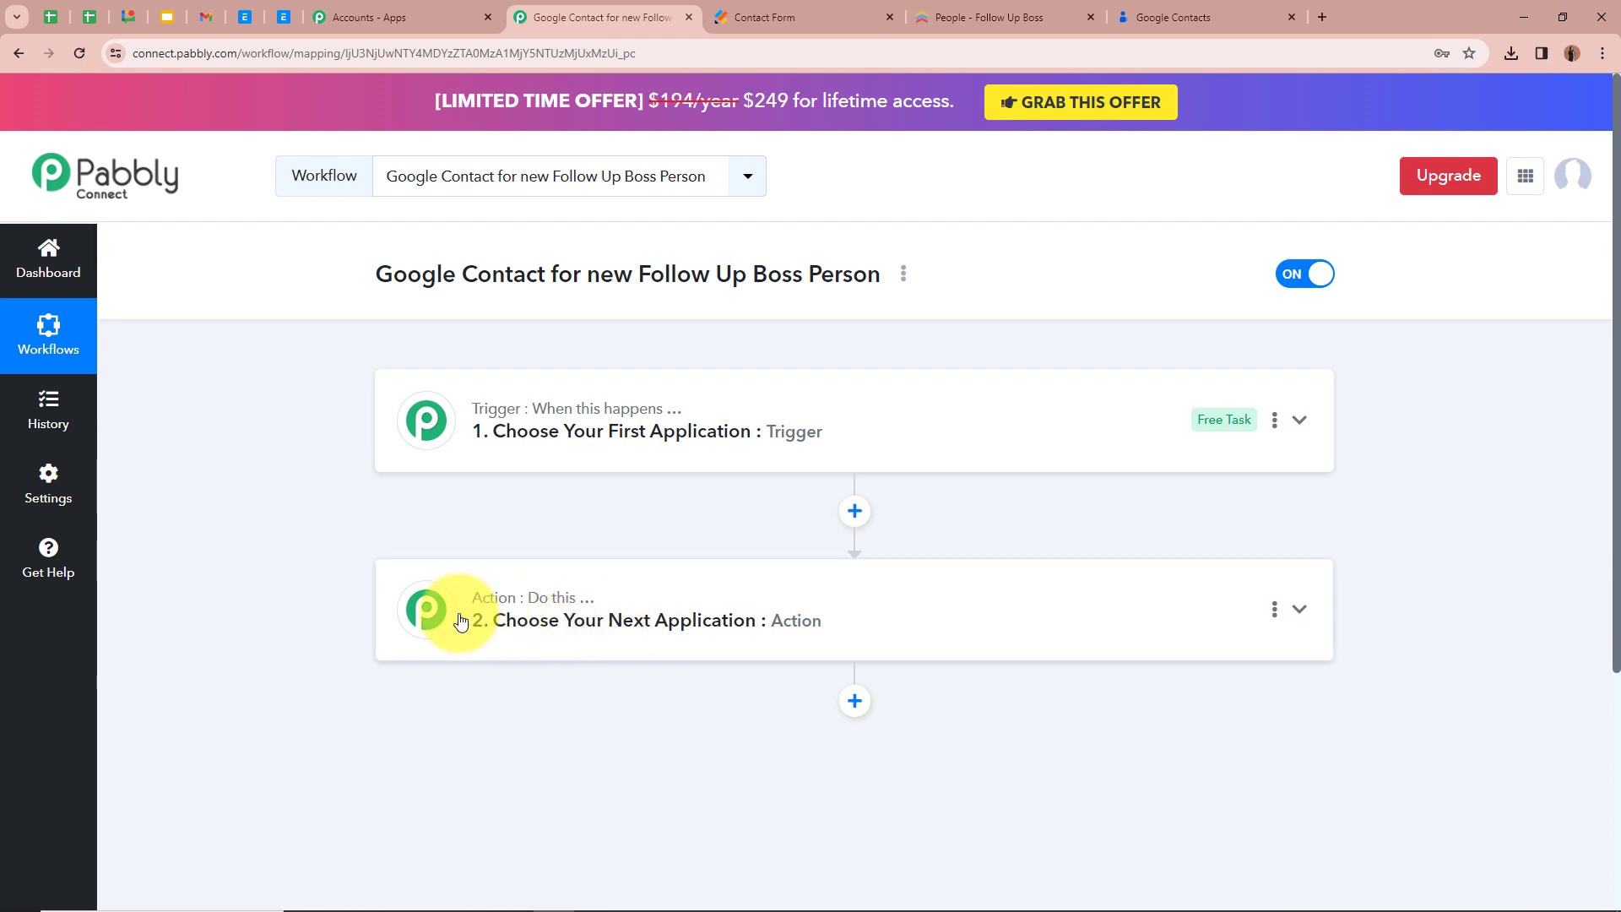
Set the workflow's trigger app to Follow Up Boss with the trigger event New Person Added
{"action": "left_click", "coordinate": [1299, 422]}
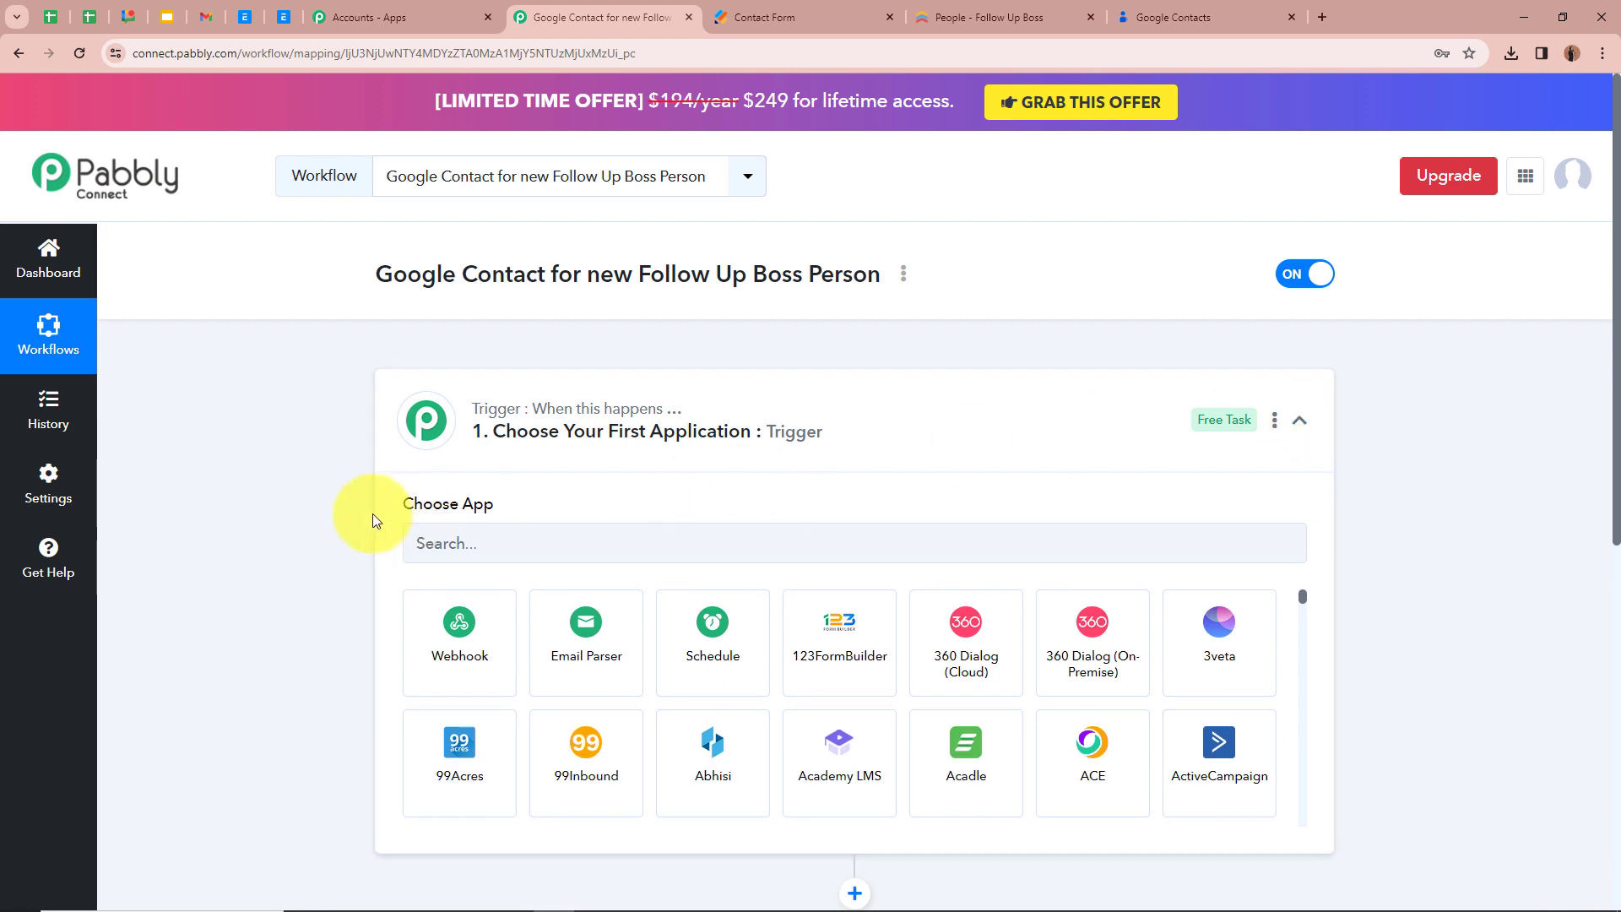
{"action": "left_click", "coordinate": [540, 549]}
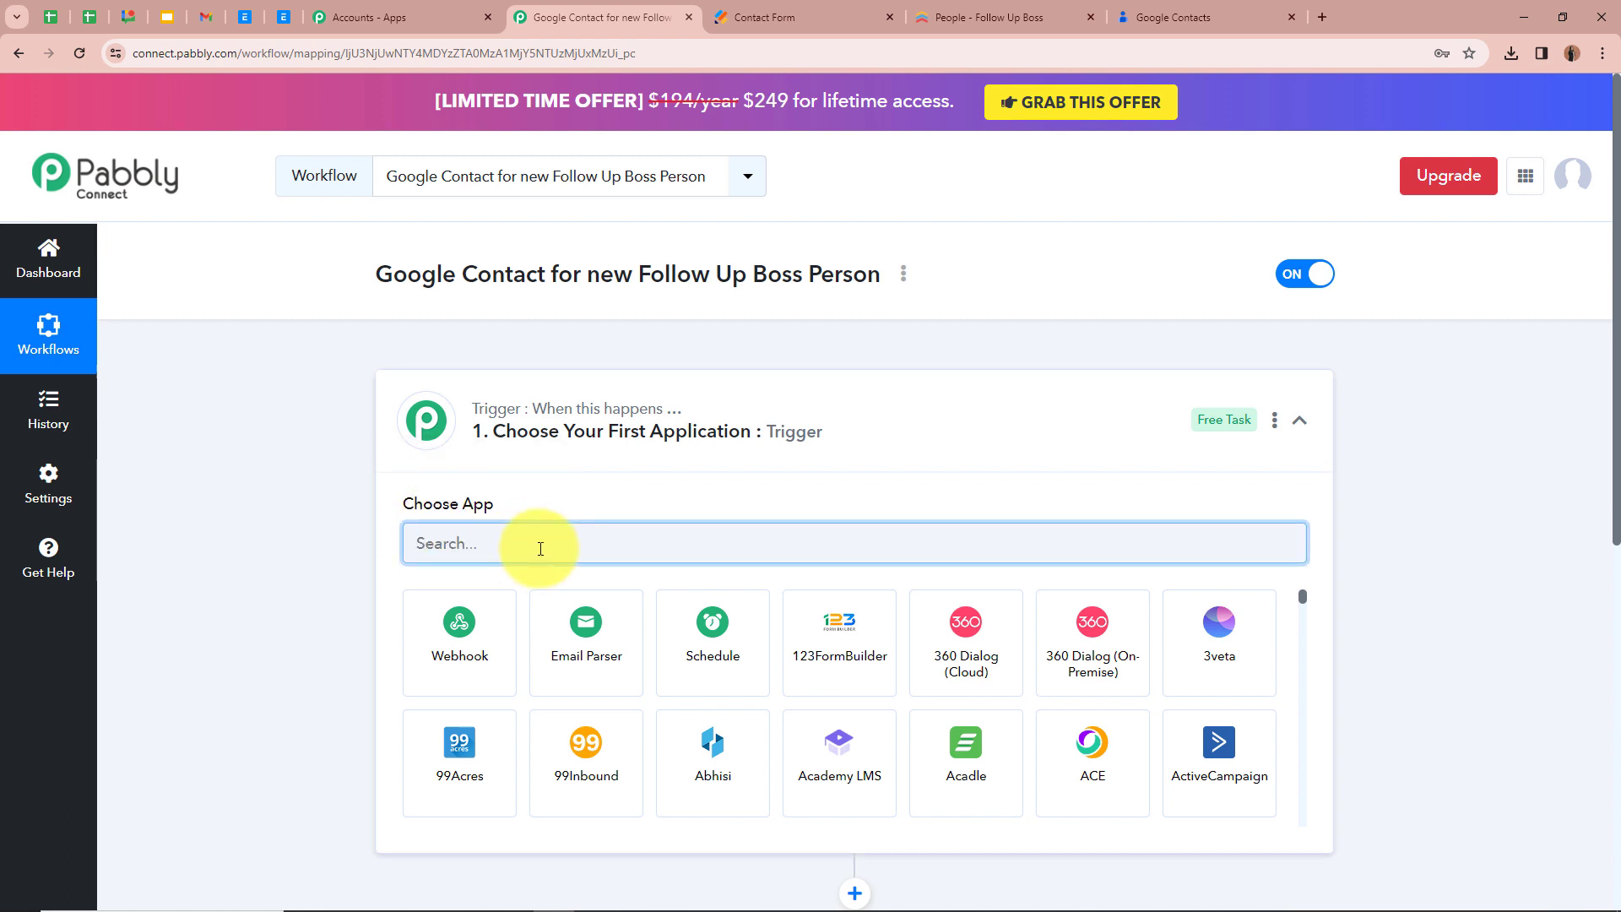
{"action": "type", "text": "Fol"}
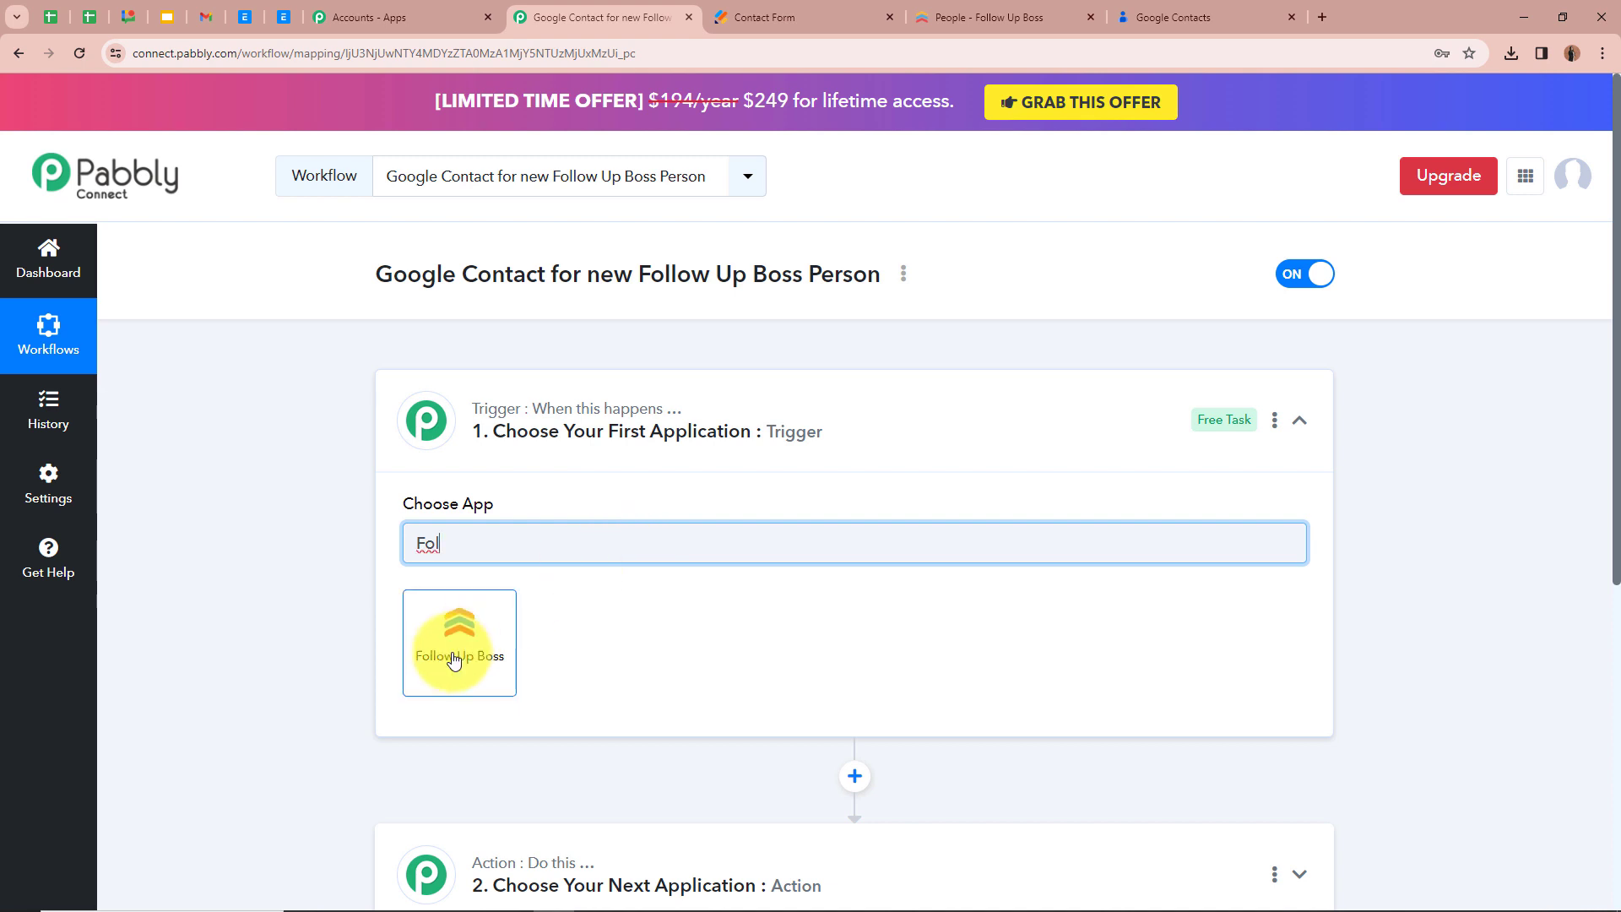
{"action": "left_click", "coordinate": [448, 659]}
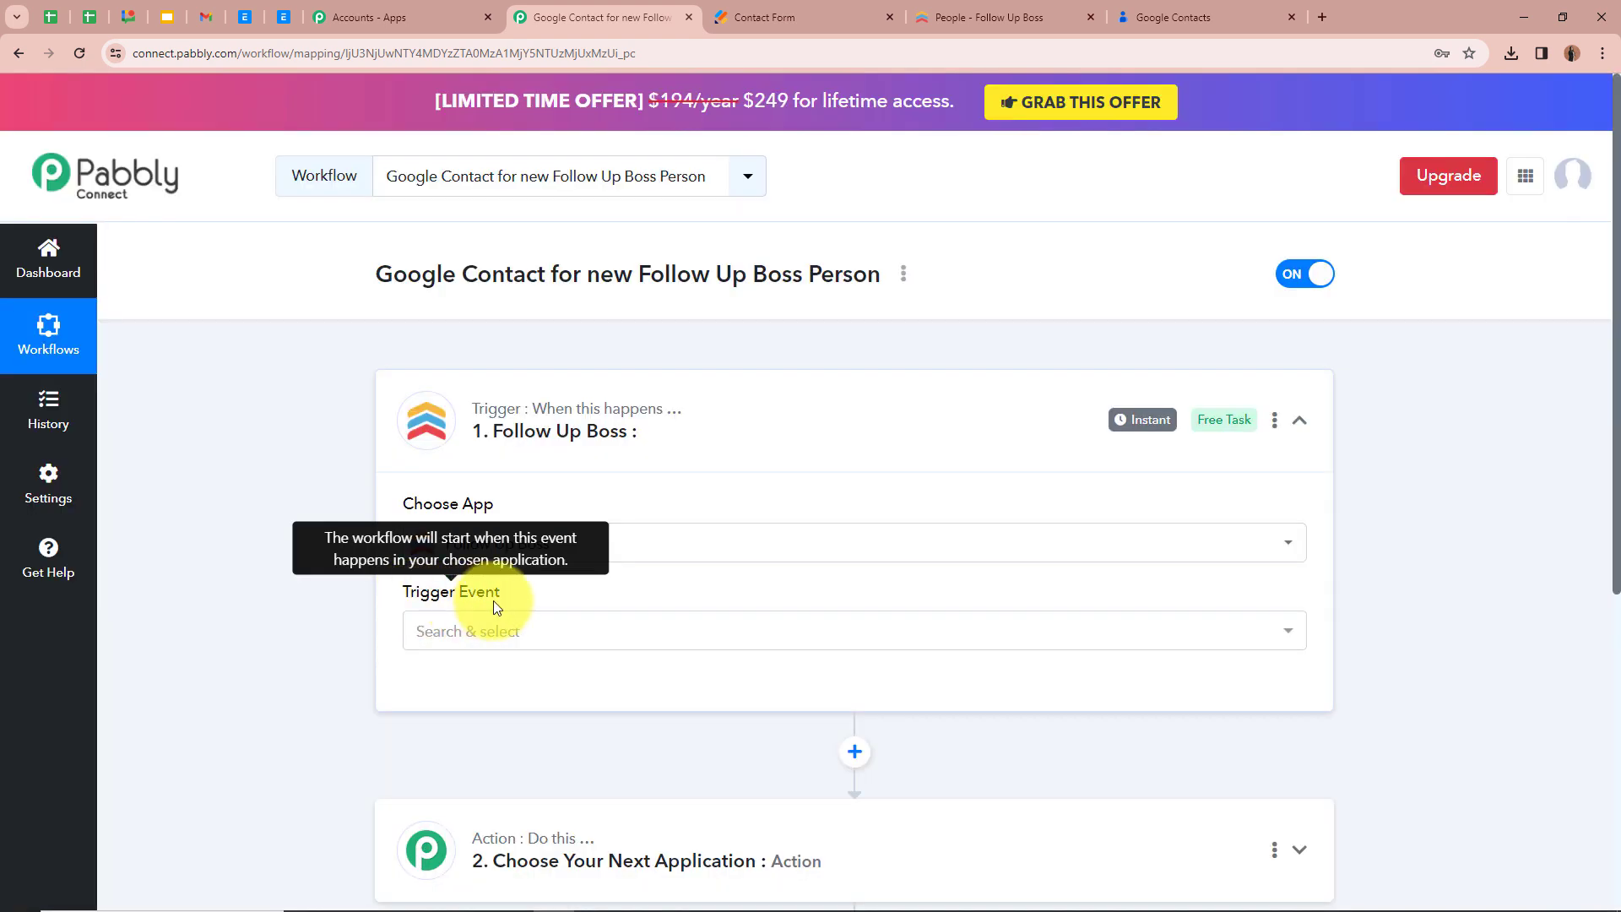
{"action": "left_click", "coordinate": [506, 628]}
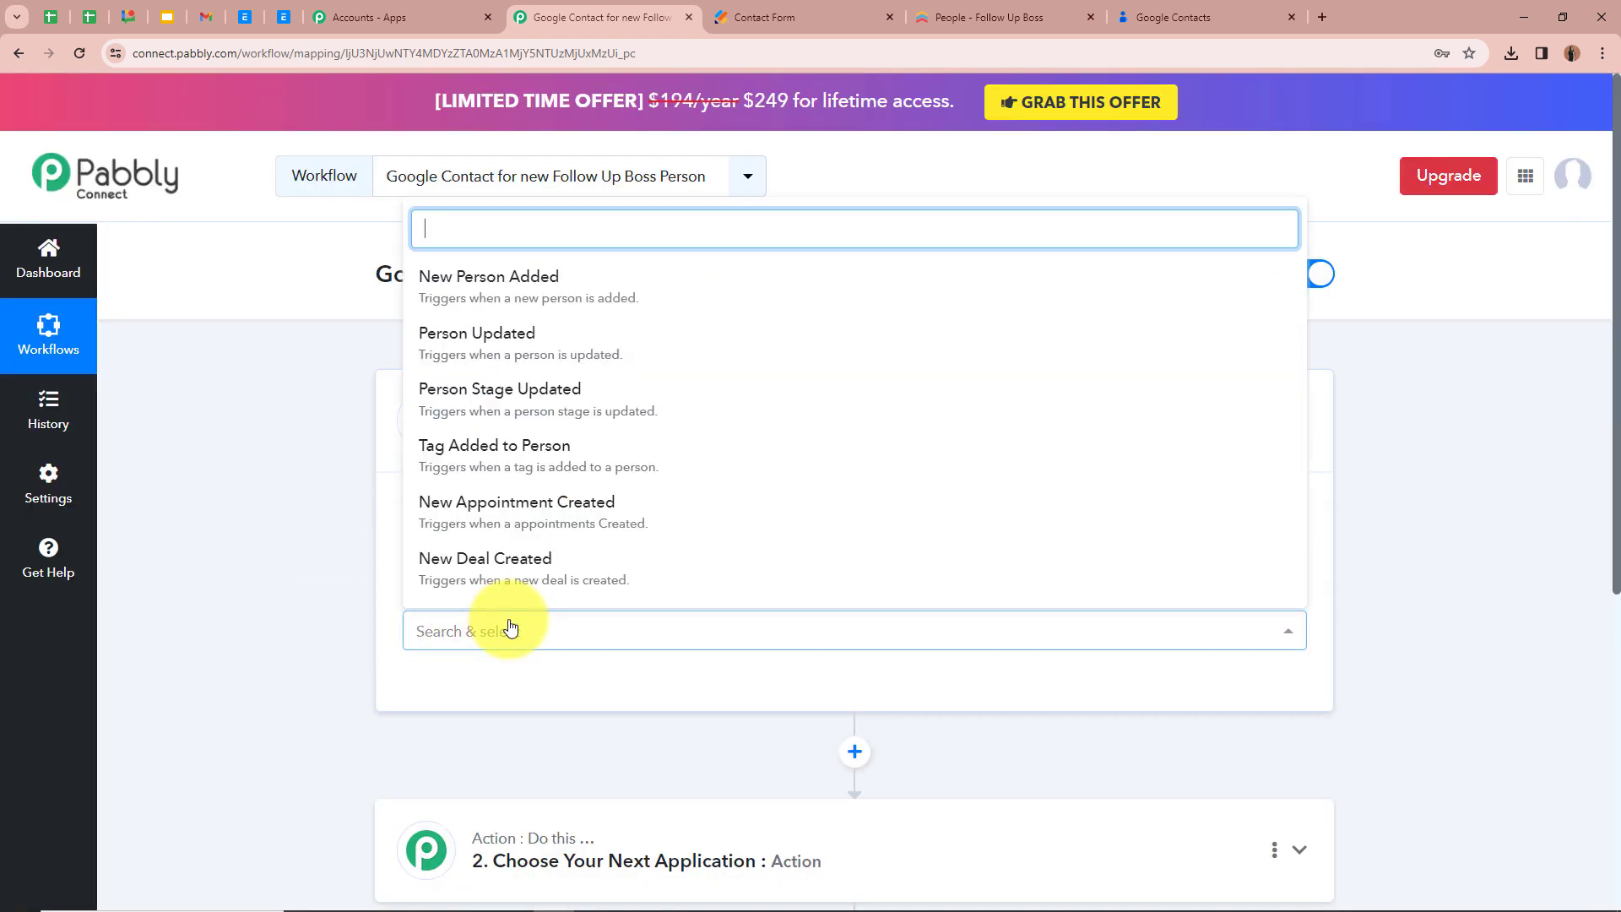
{"action": "left_click", "coordinate": [581, 293]}
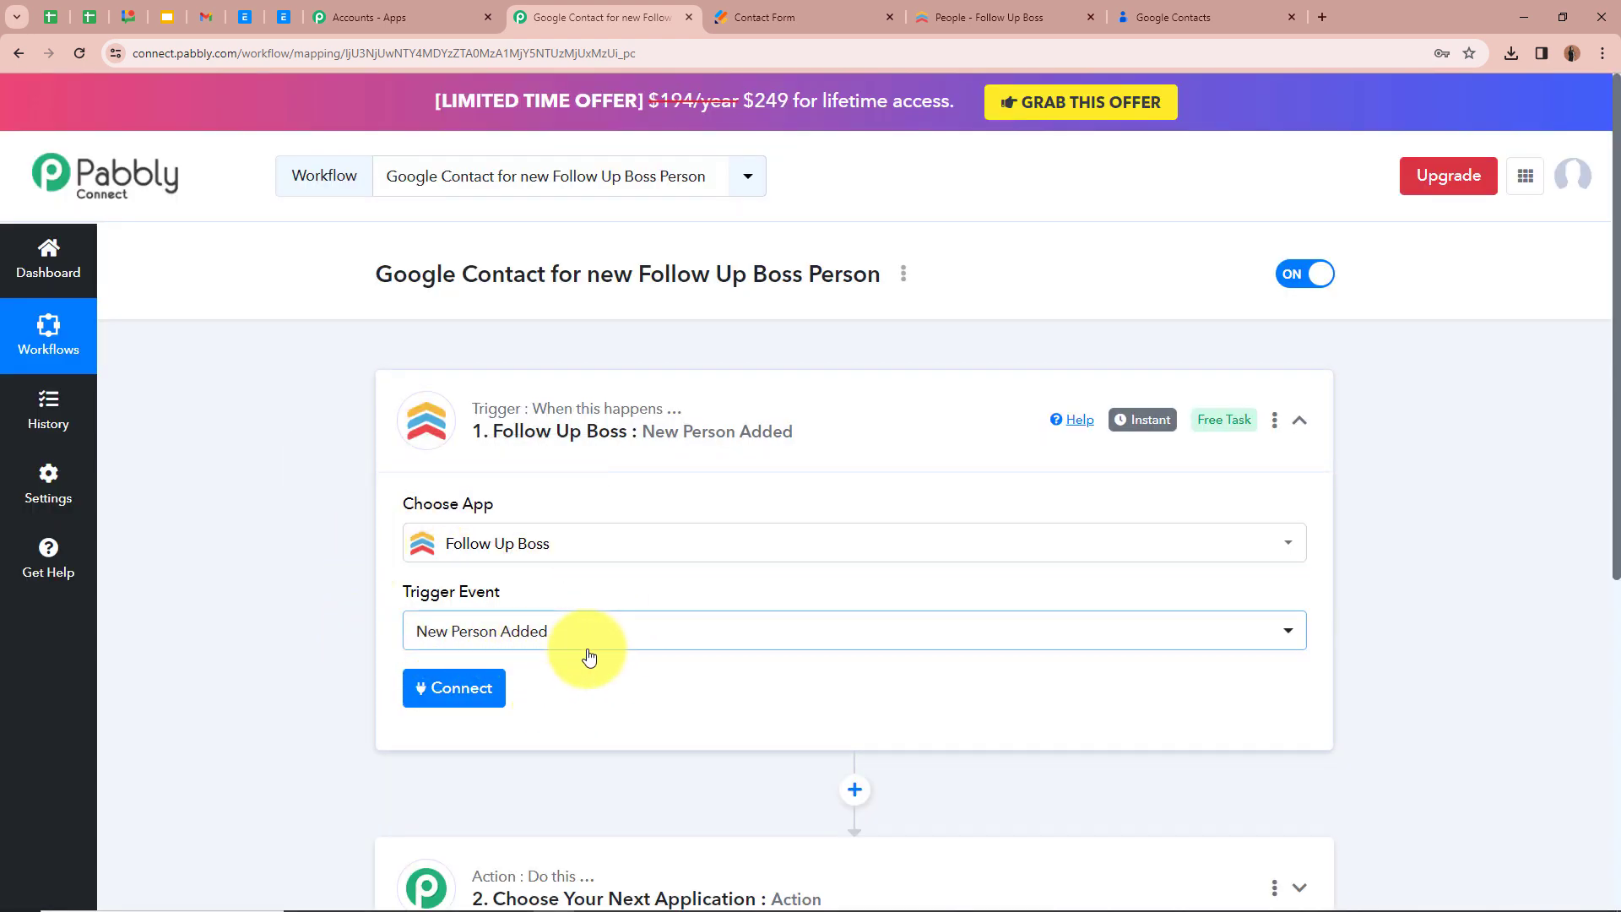
Check the people list in Follow Up Boss, and start adding a new Follow Up Boss connection for the Pabbly Connect trigger
{"action": "left_click", "coordinate": [1005, 17]}
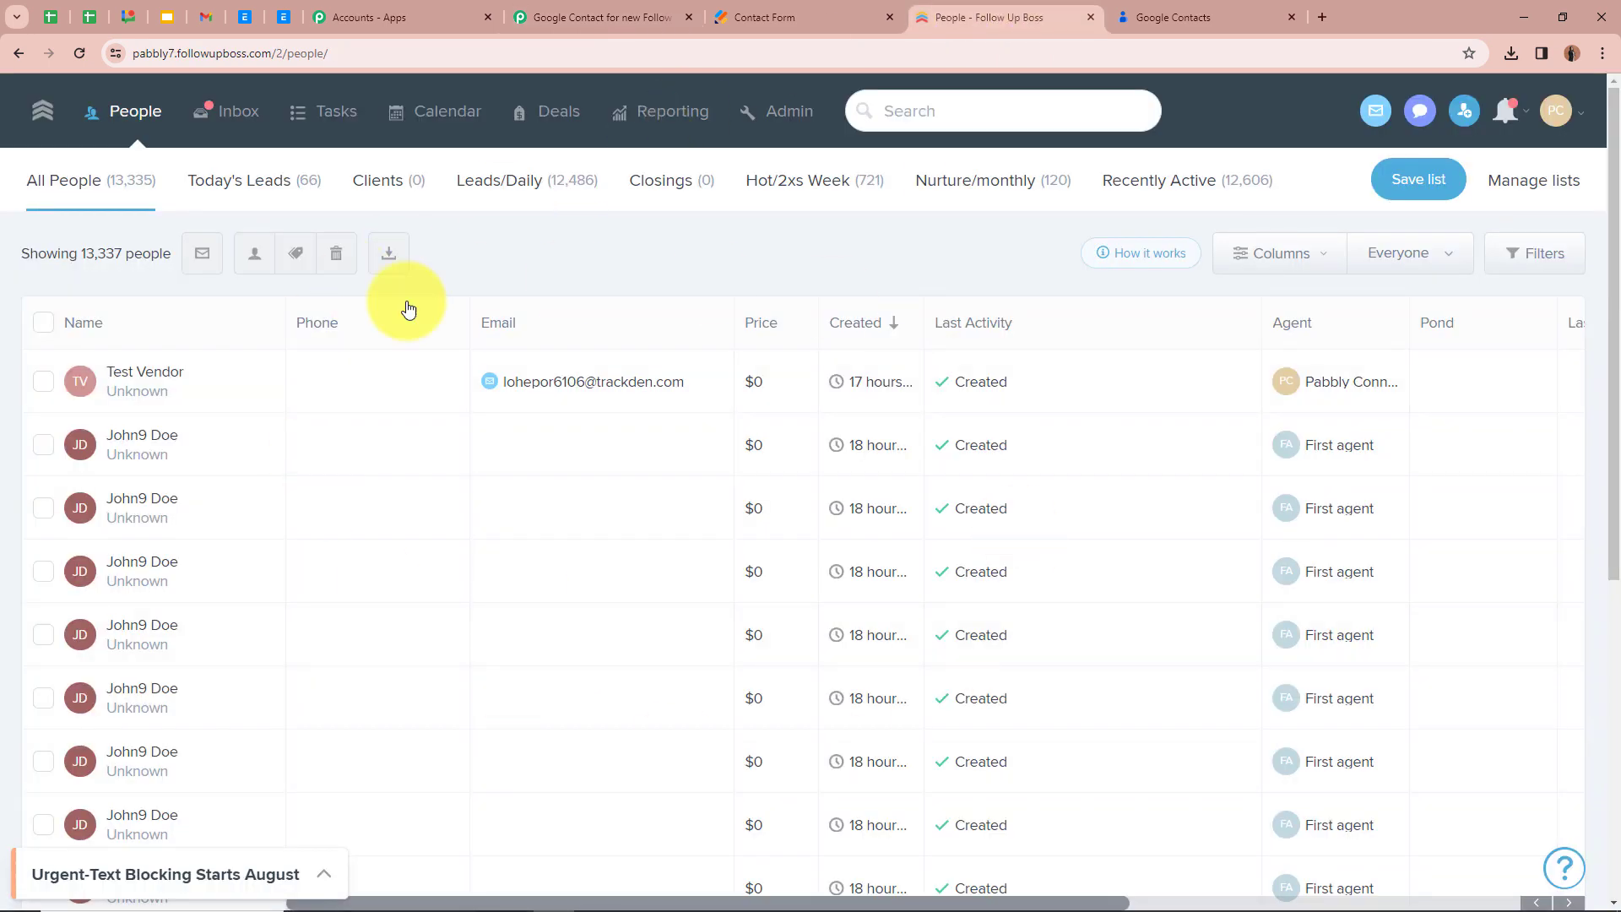
{"action": "left_click", "coordinate": [601, 17]}
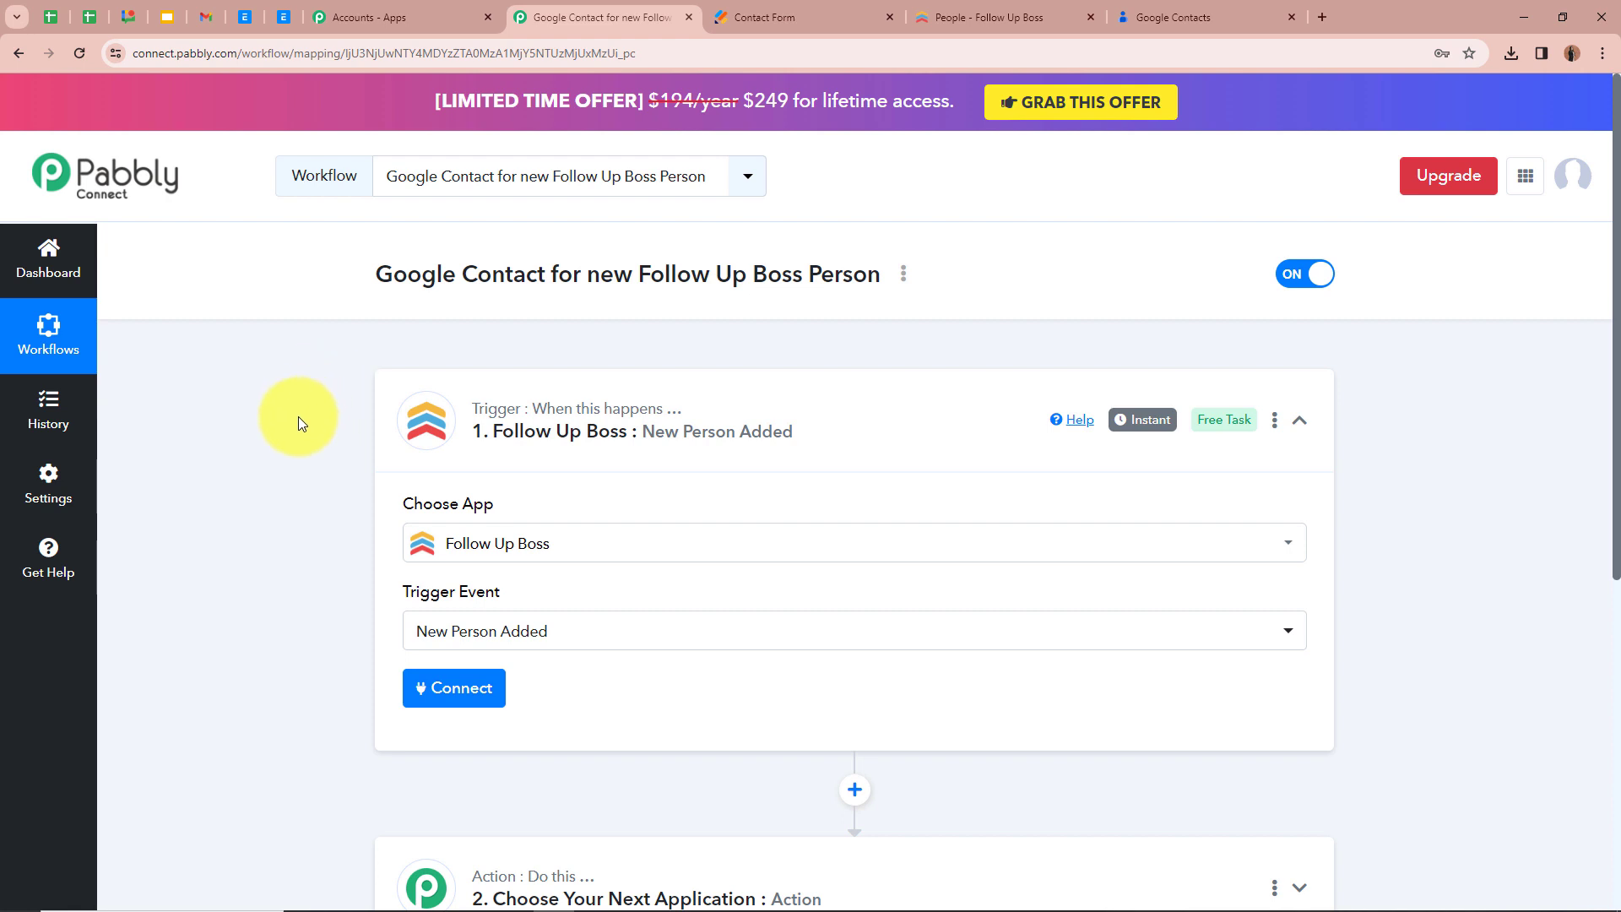
{"action": "scroll", "coordinate": [297, 417], "scroll_direction": "down", "scroll_amount": 1}
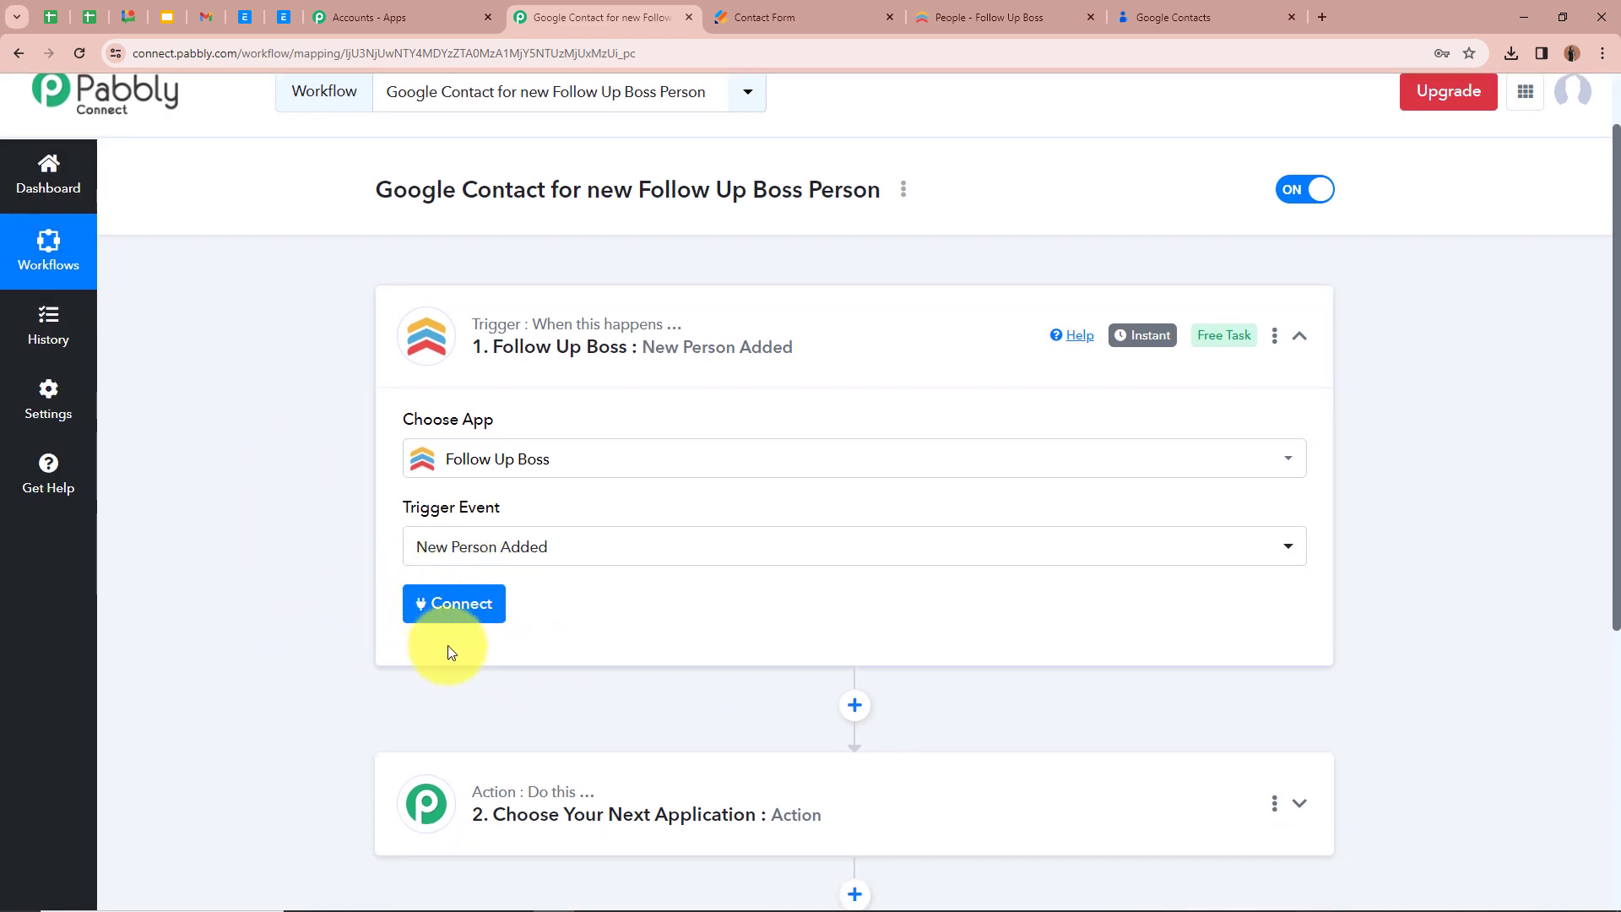
{"action": "left_click", "coordinate": [460, 608]}
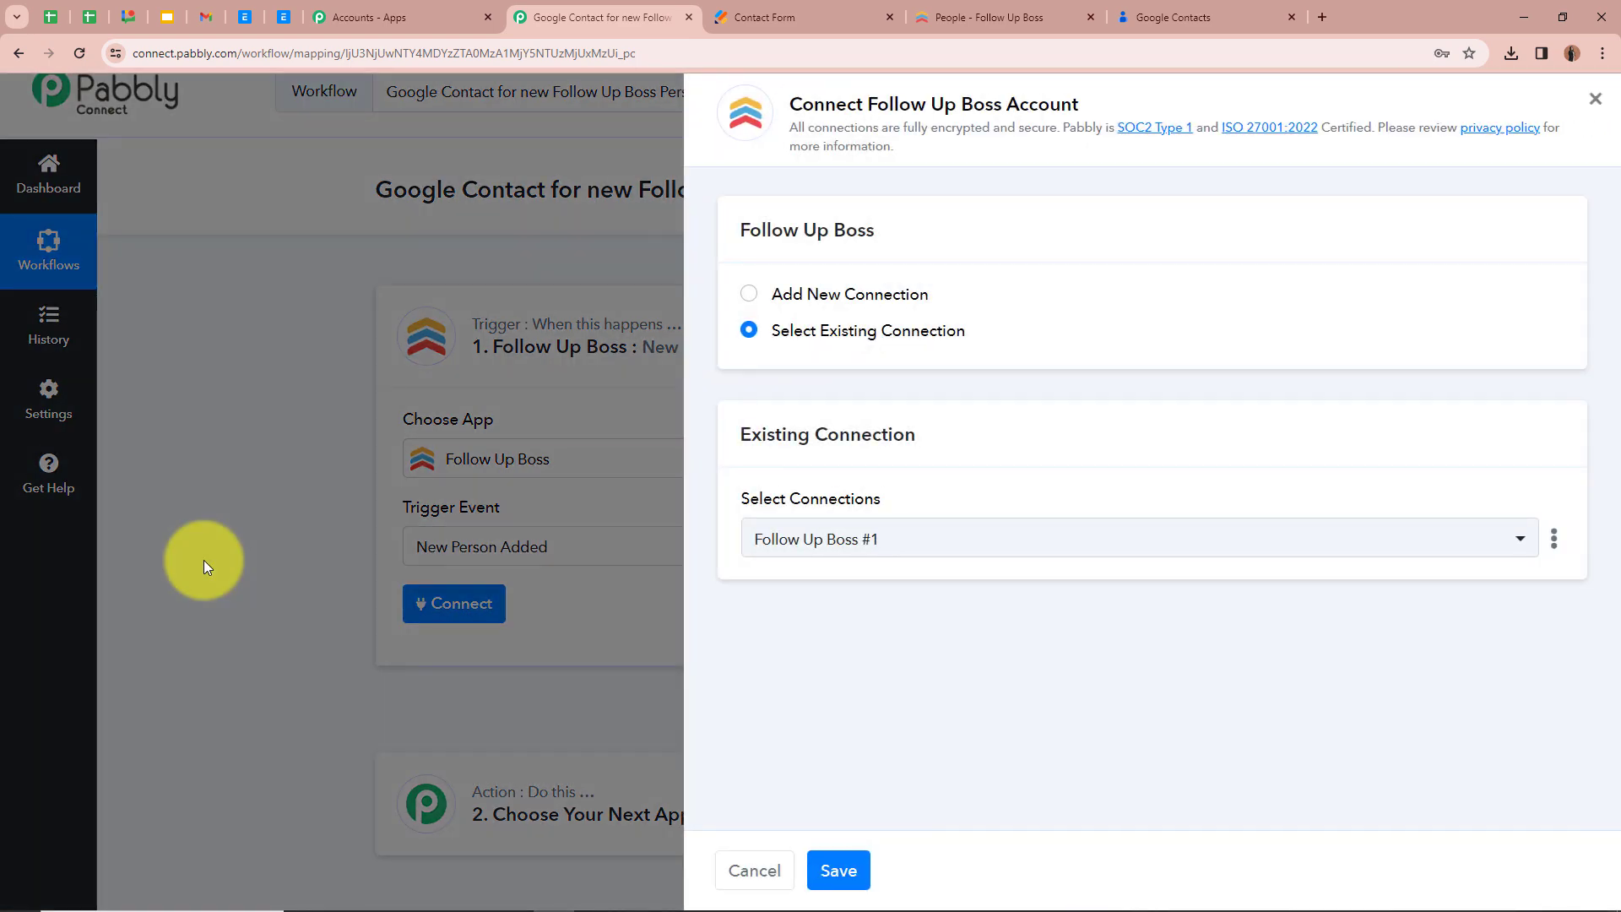
{"action": "left_click", "coordinate": [746, 292]}
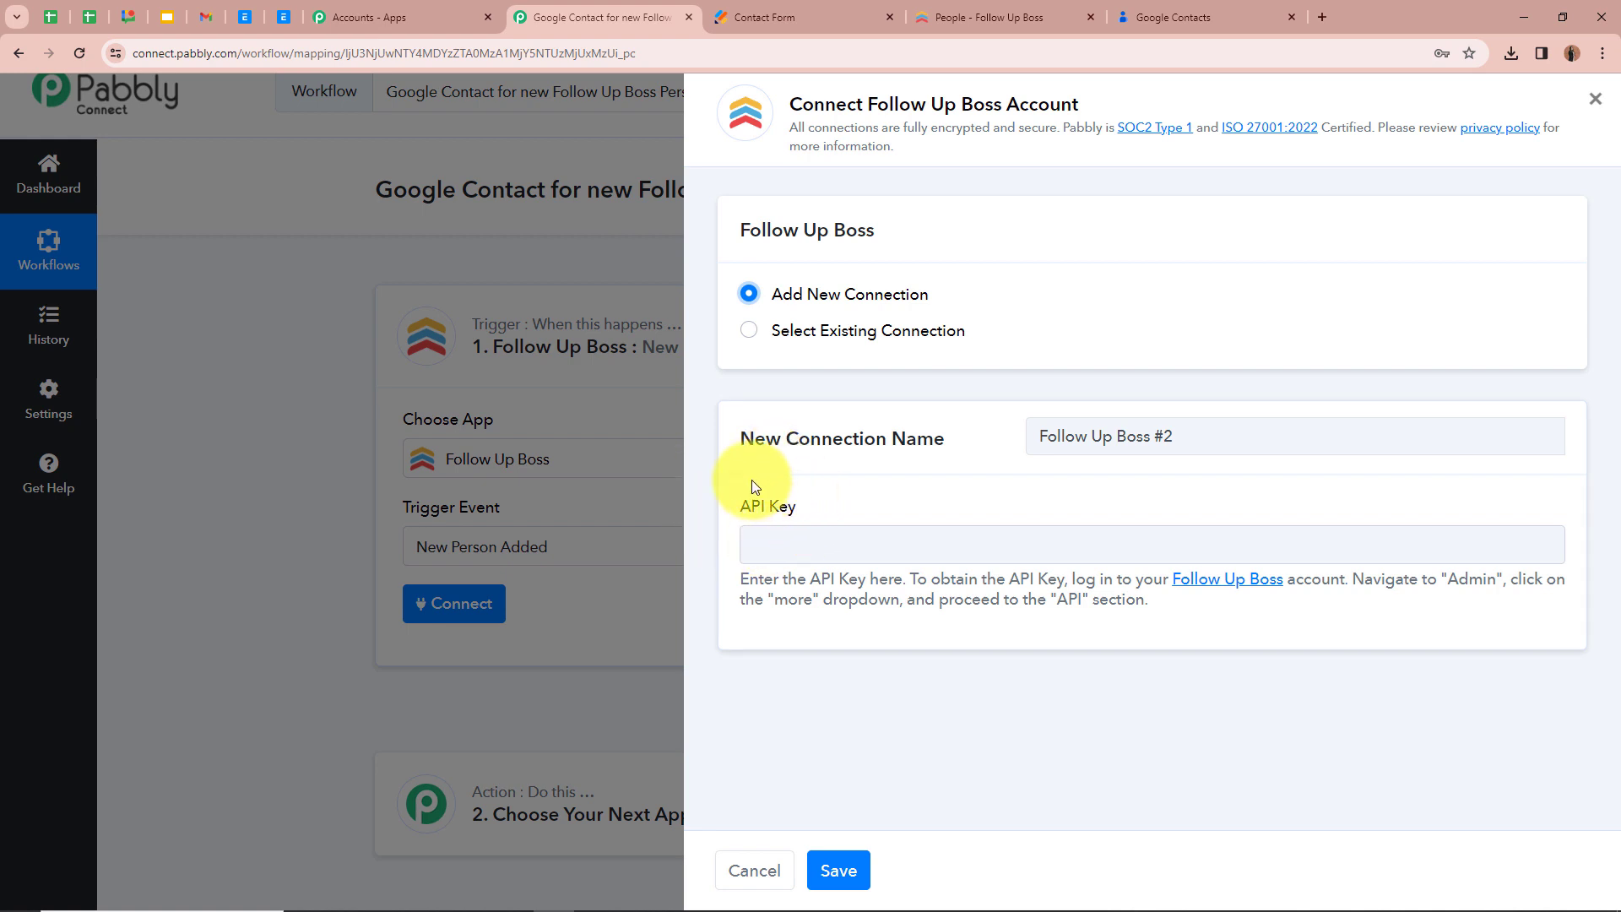
{"action": "left_click_drag", "start_coordinate": [725, 578], "coordinate": [1221, 619]}
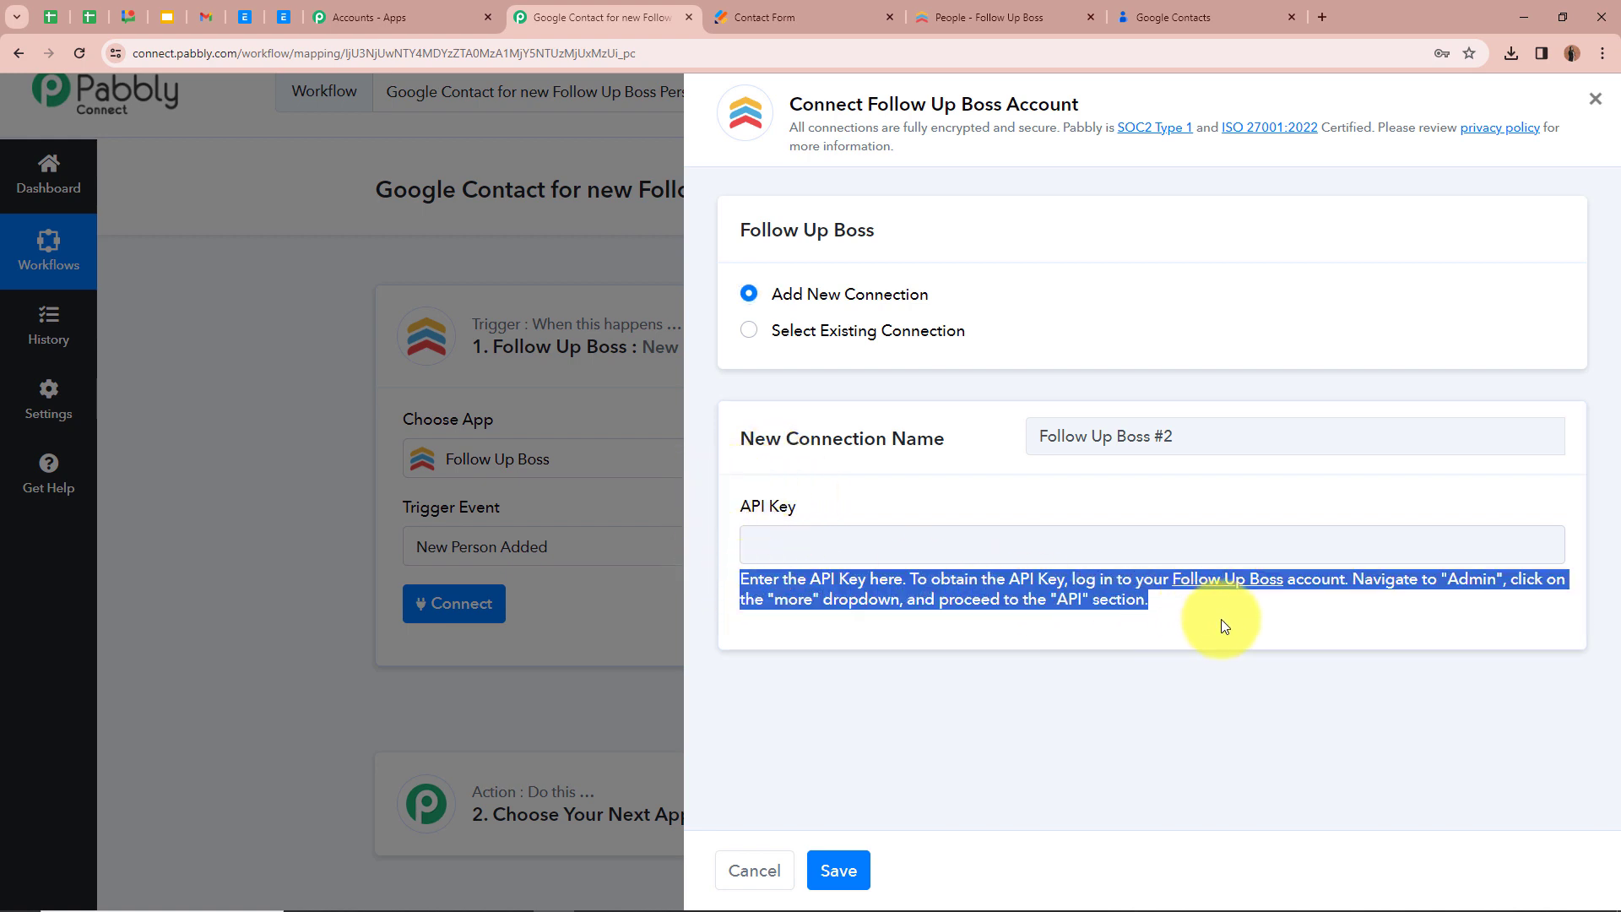
{"action": "left_click", "coordinate": [1217, 617]}
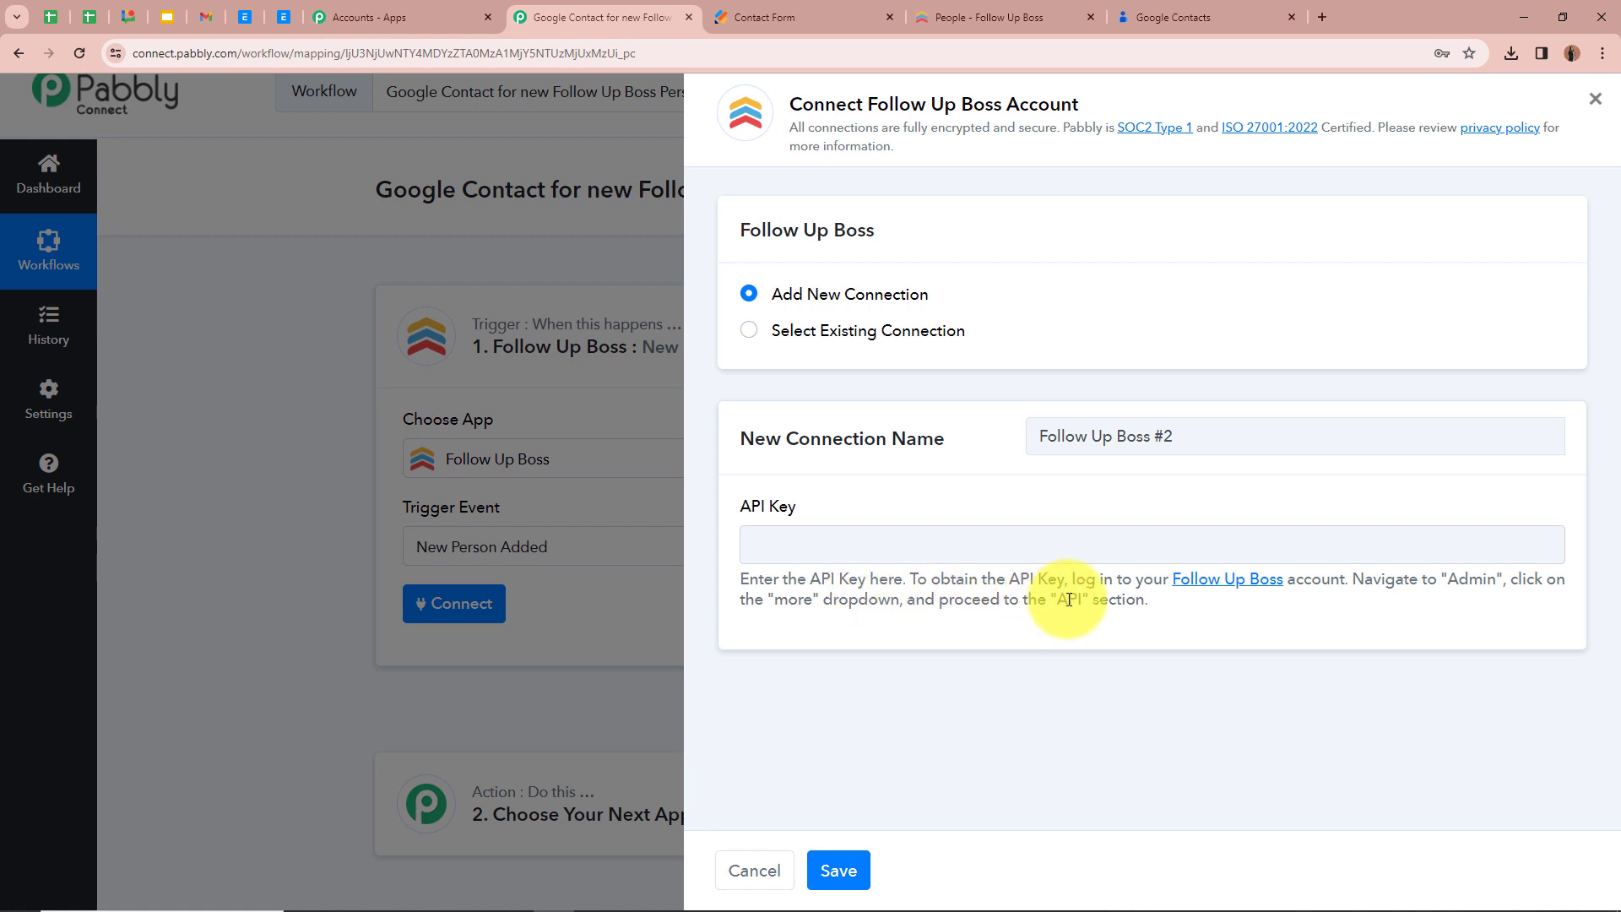
Switch to Follow Up Boss, create an API key named Test Lead in the admin API settings, and copy the key
{"action": "left_click", "coordinate": [988, 17]}
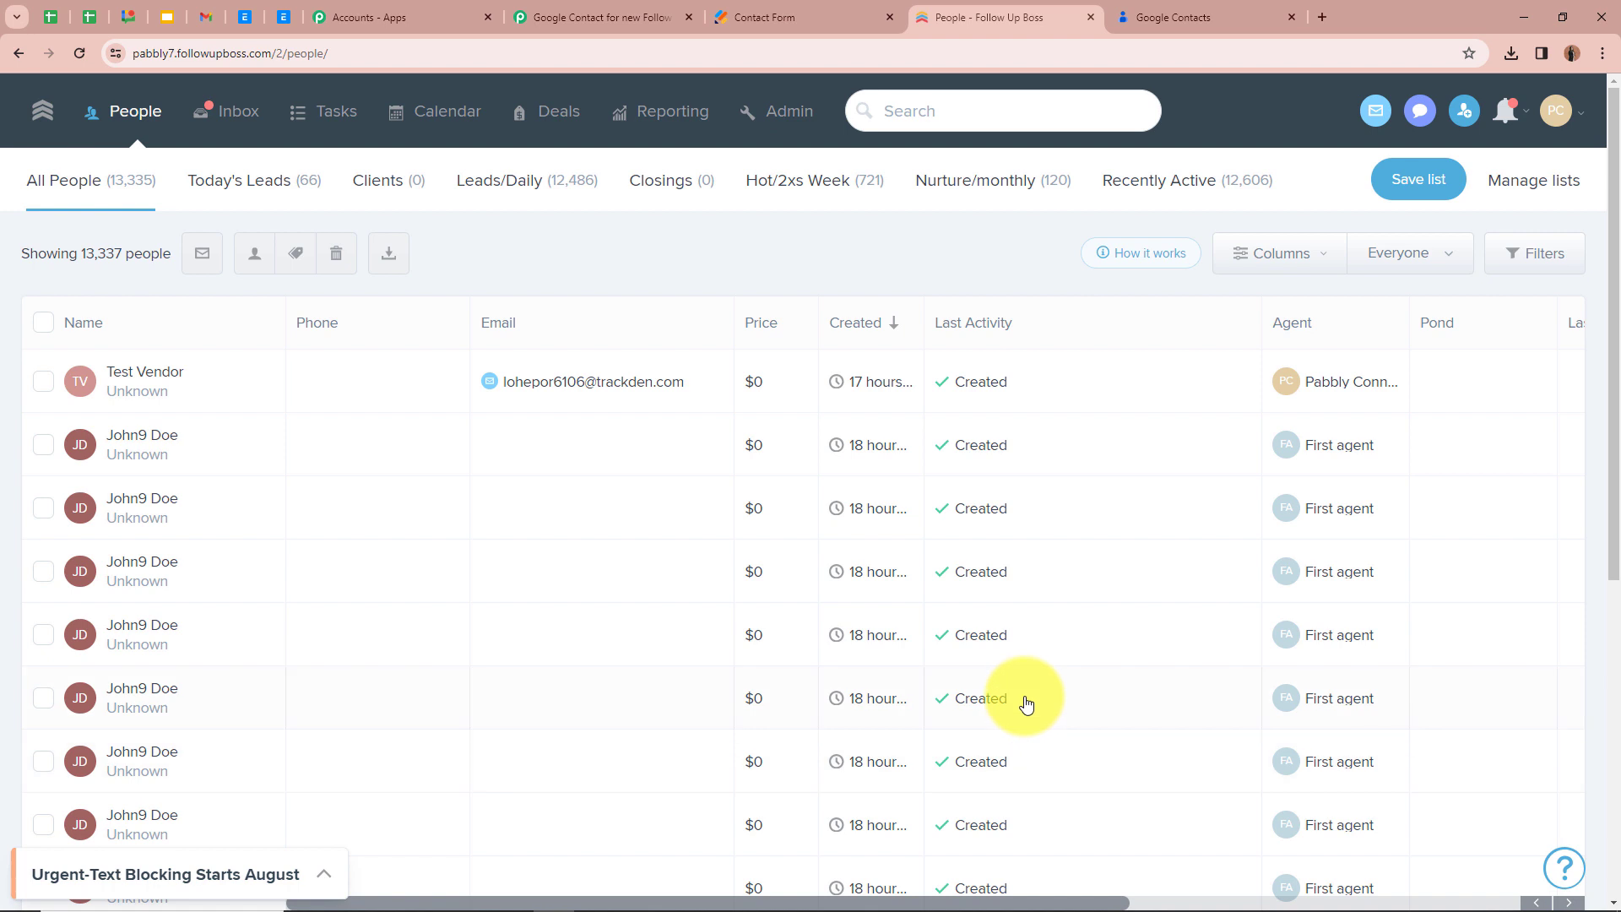
{"action": "left_click", "coordinate": [803, 119]}
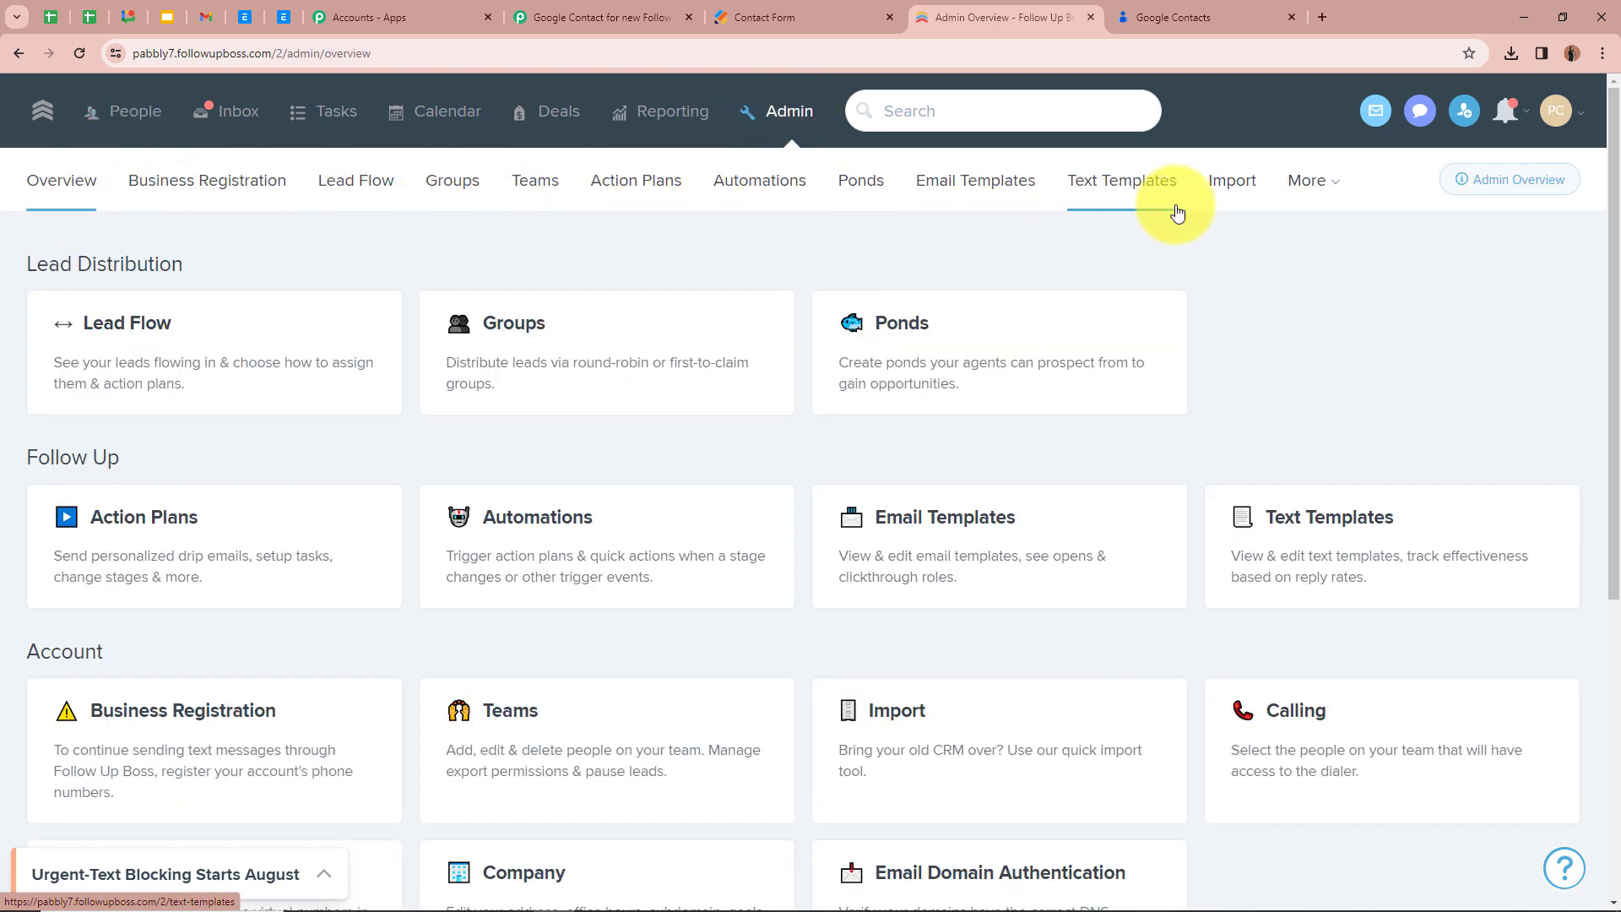
{"action": "left_click", "coordinate": [1313, 194]}
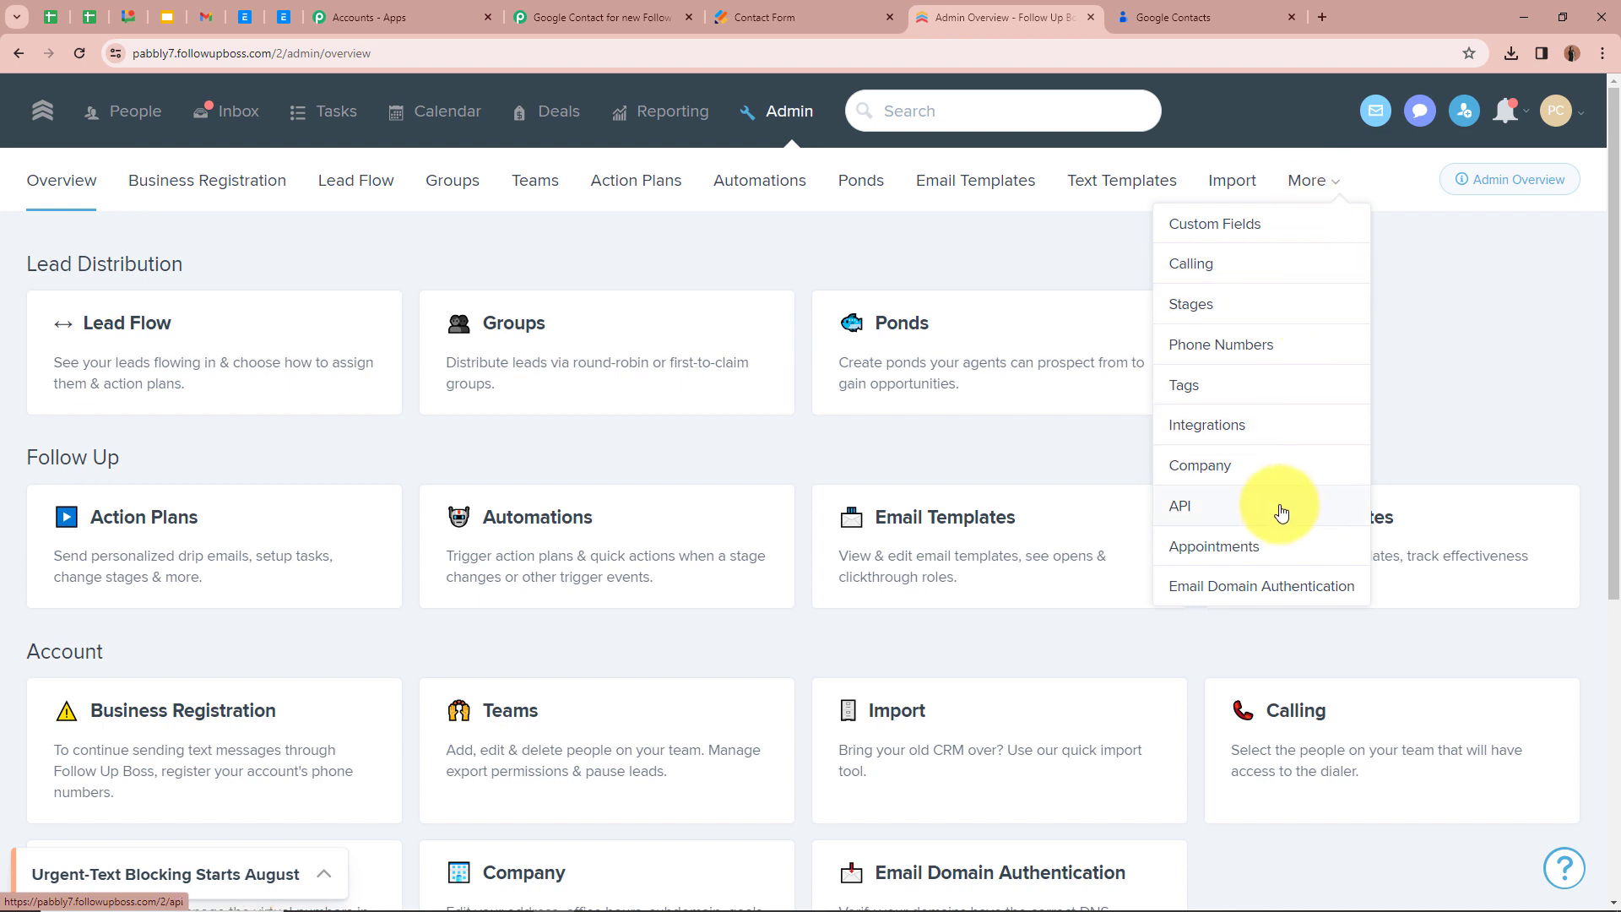
{"action": "left_click", "coordinate": [1217, 515]}
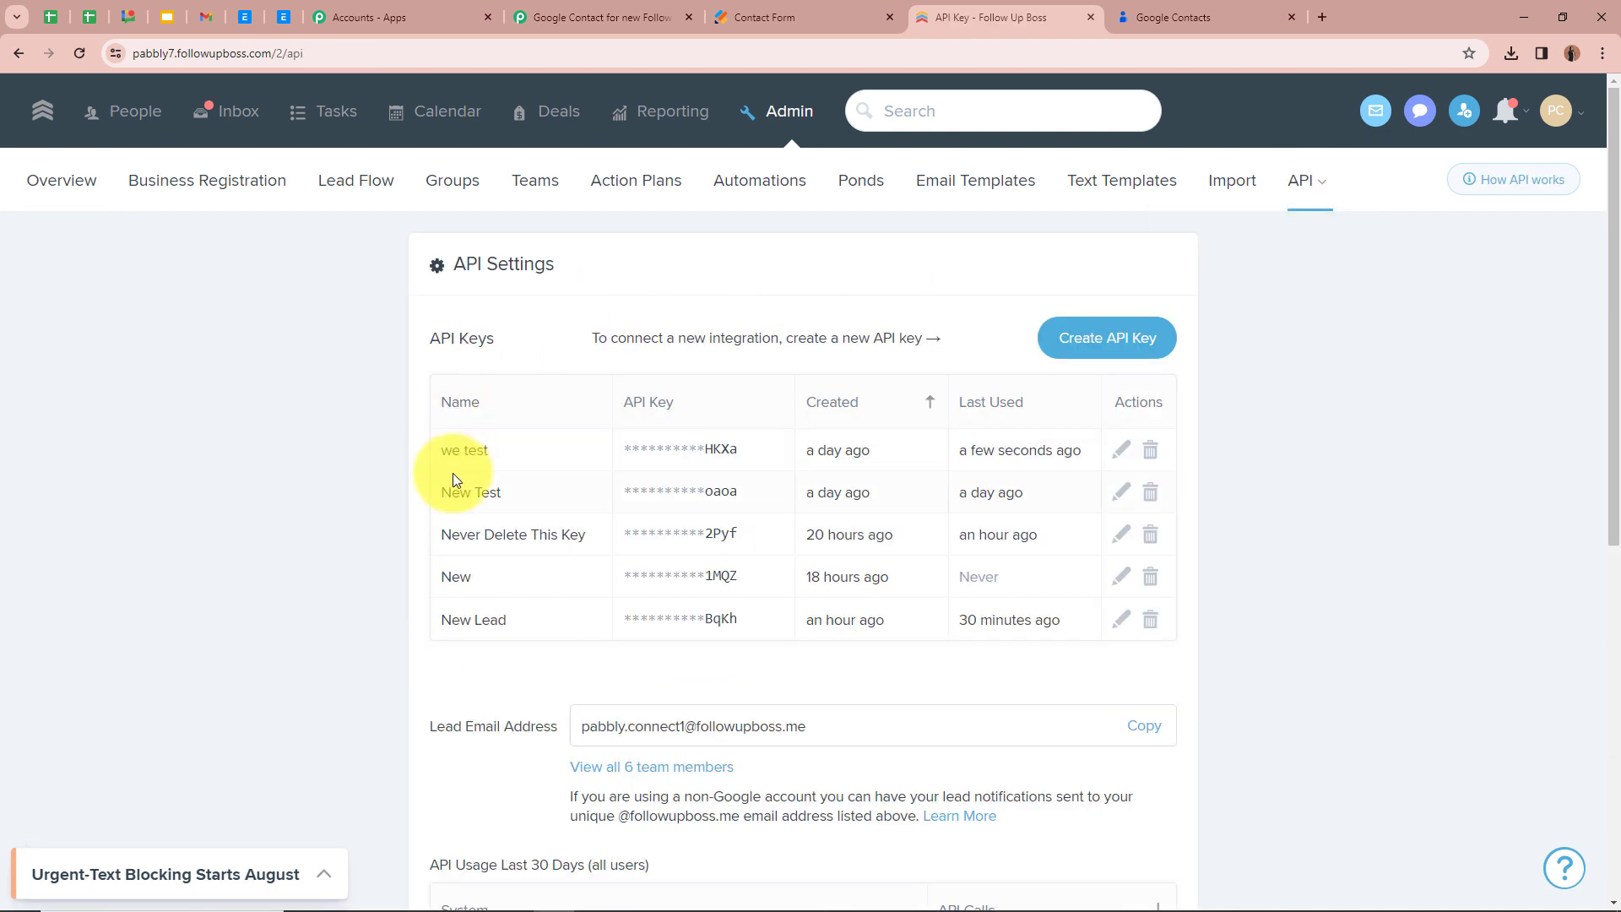
{"action": "left_click", "coordinate": [1128, 342]}
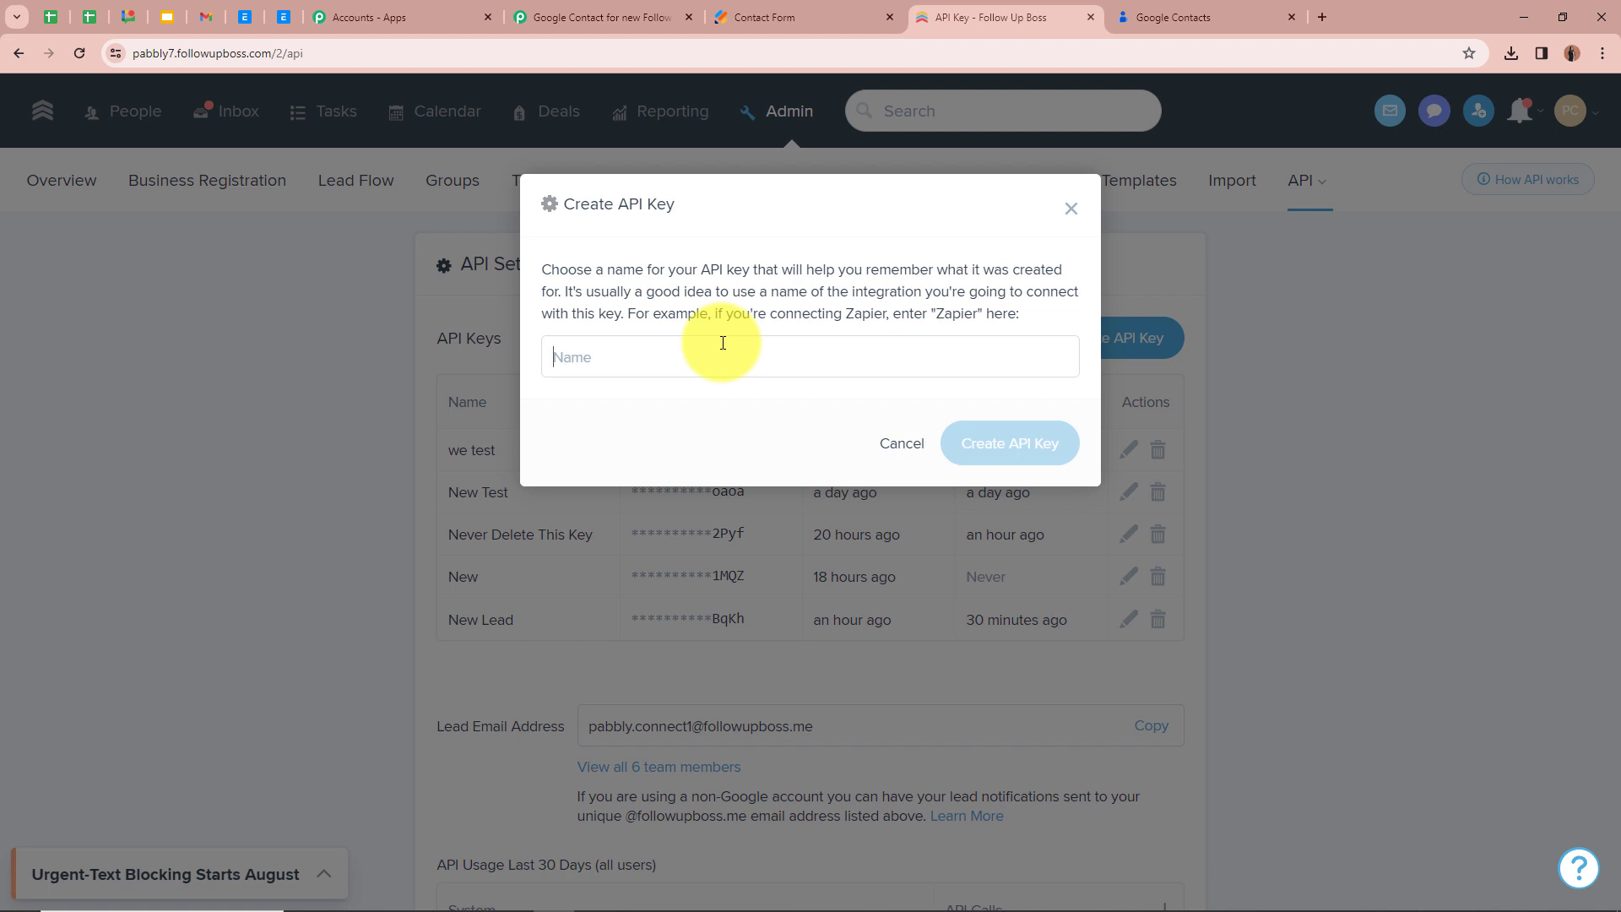
{"action": "key", "text": "ctrl+v"}
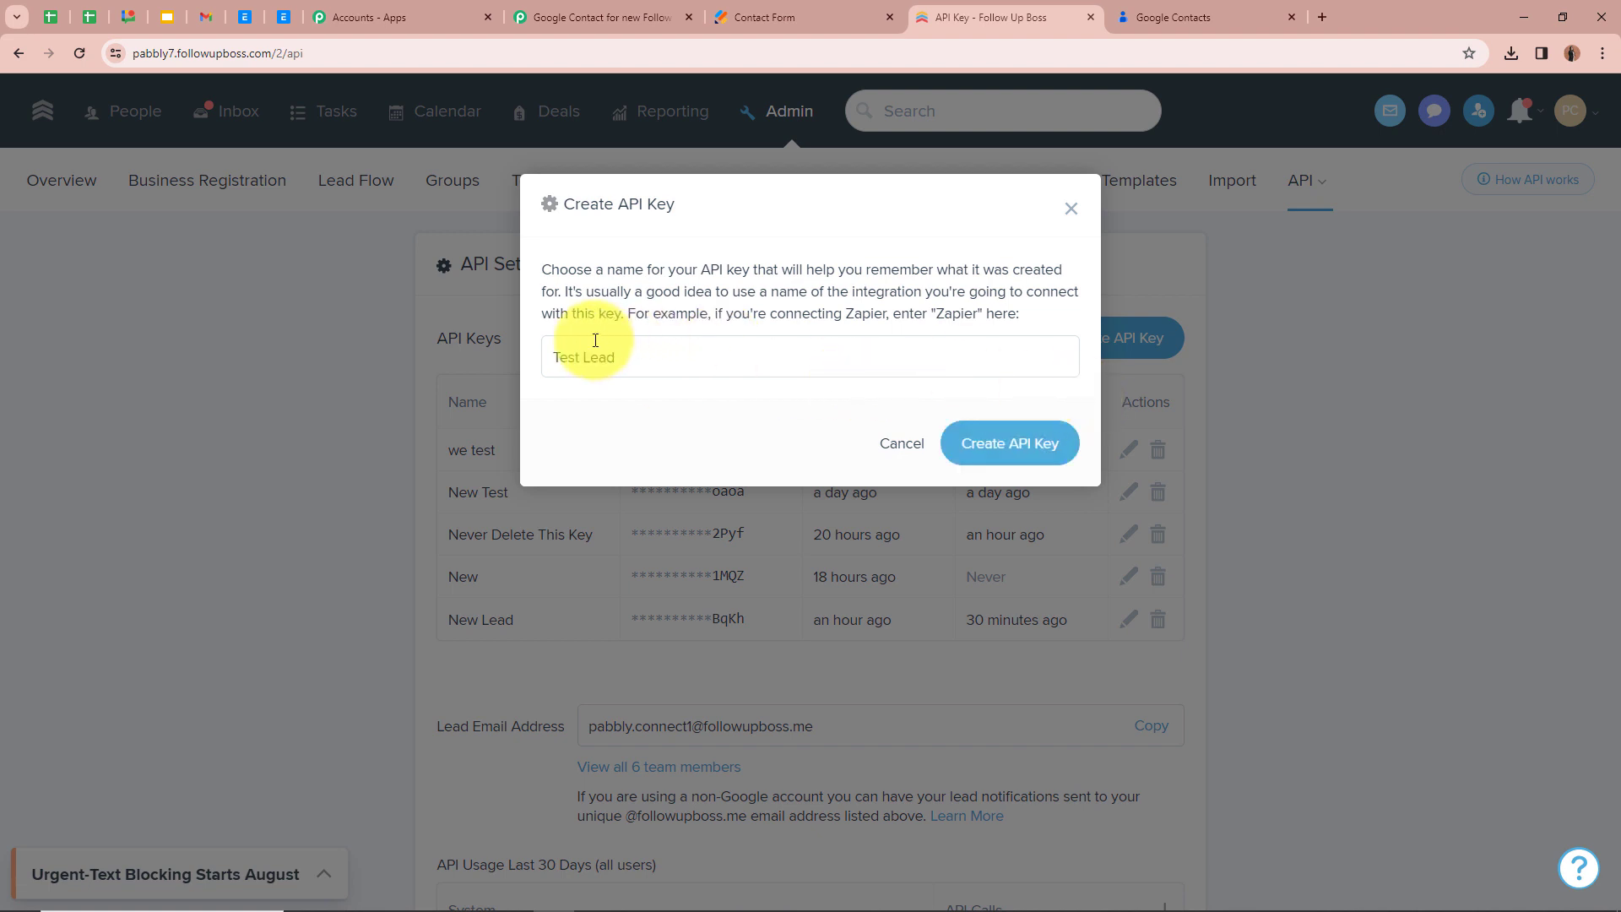
{"action": "left_click", "coordinate": [1038, 453]}
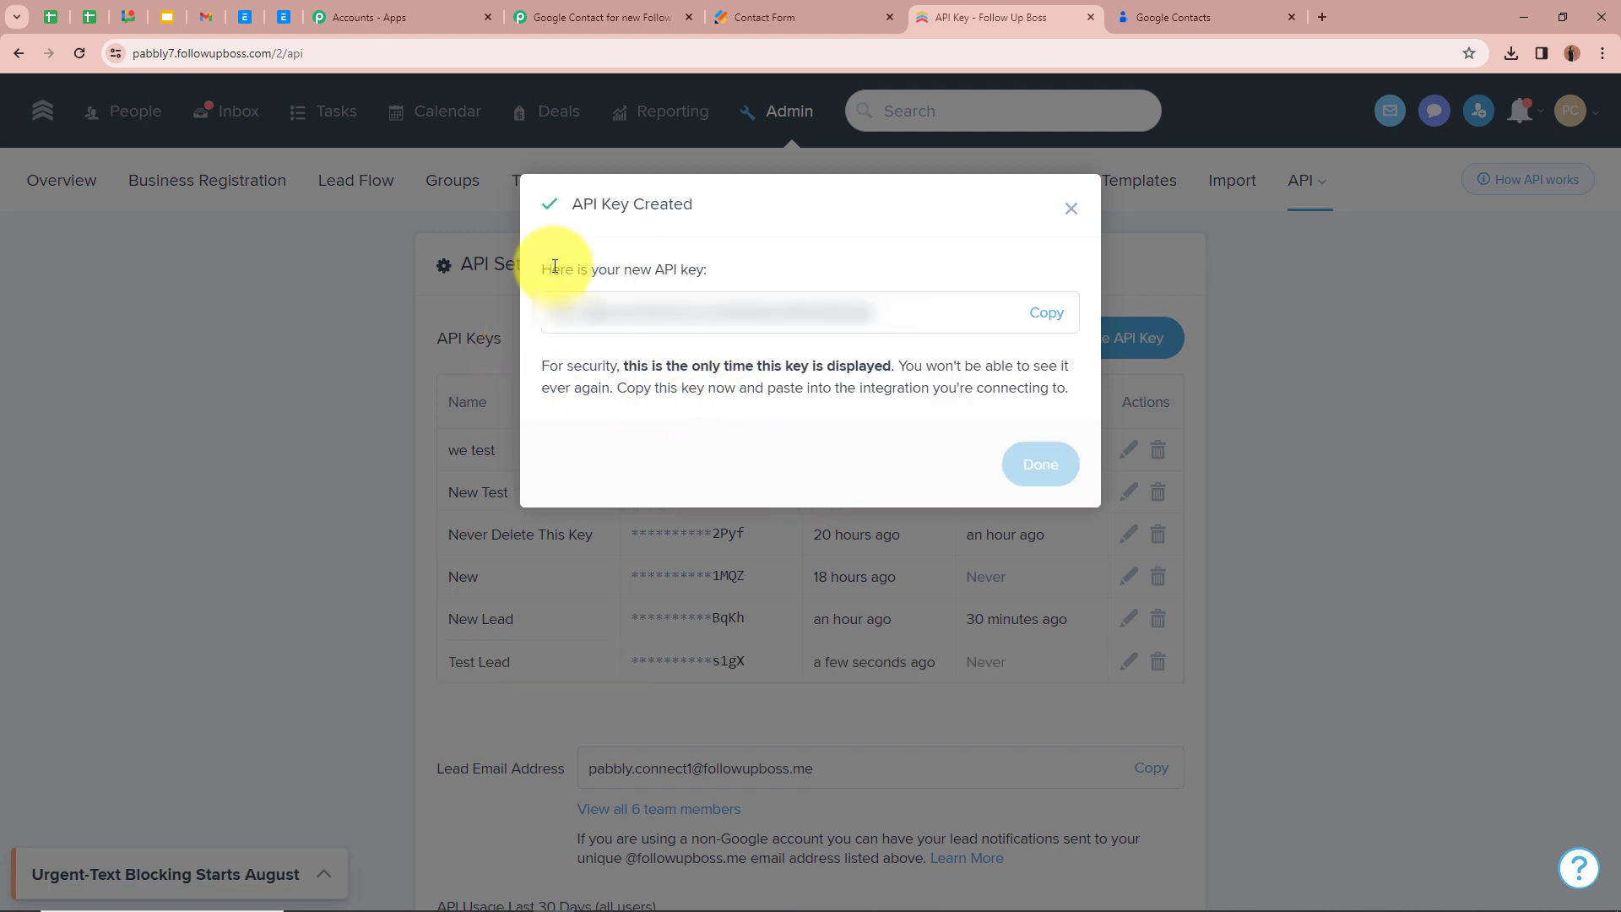
{"action": "left_click", "coordinate": [1053, 318]}
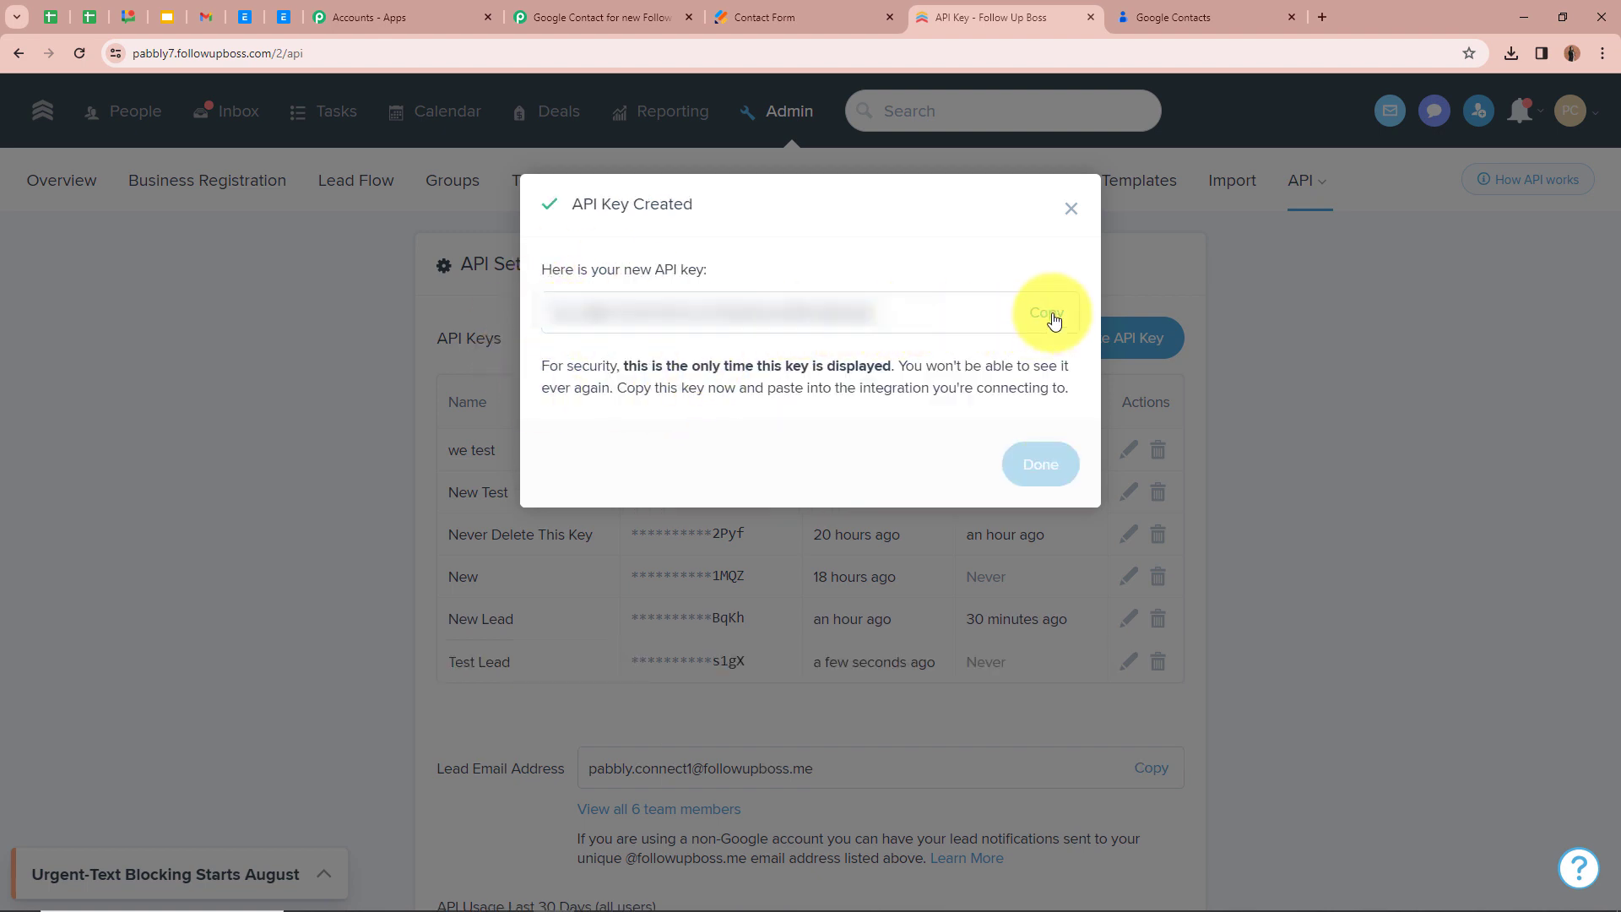
Save the new Follow Up Boss connection in Pabbly Connect with the copied API key, and send the trigger's test request
{"action": "left_click", "coordinate": [589, 8]}
{"action": "left_click", "coordinate": [1020, 543]}
{"action": "key", "text": "ctrl+v"}
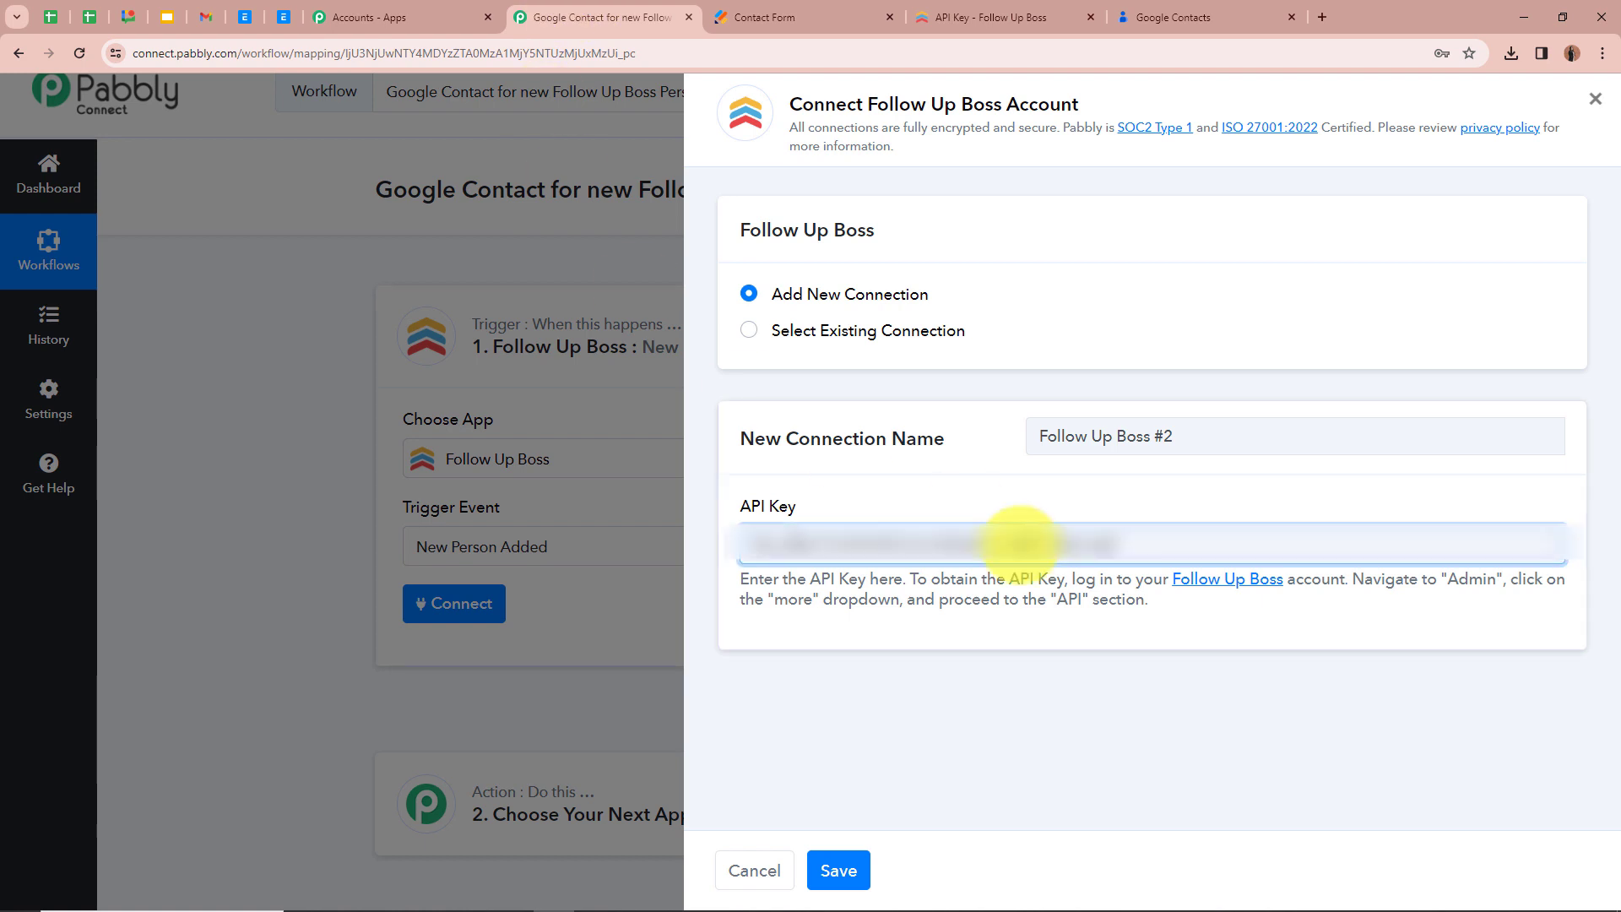
{"action": "left_click", "coordinate": [847, 880]}
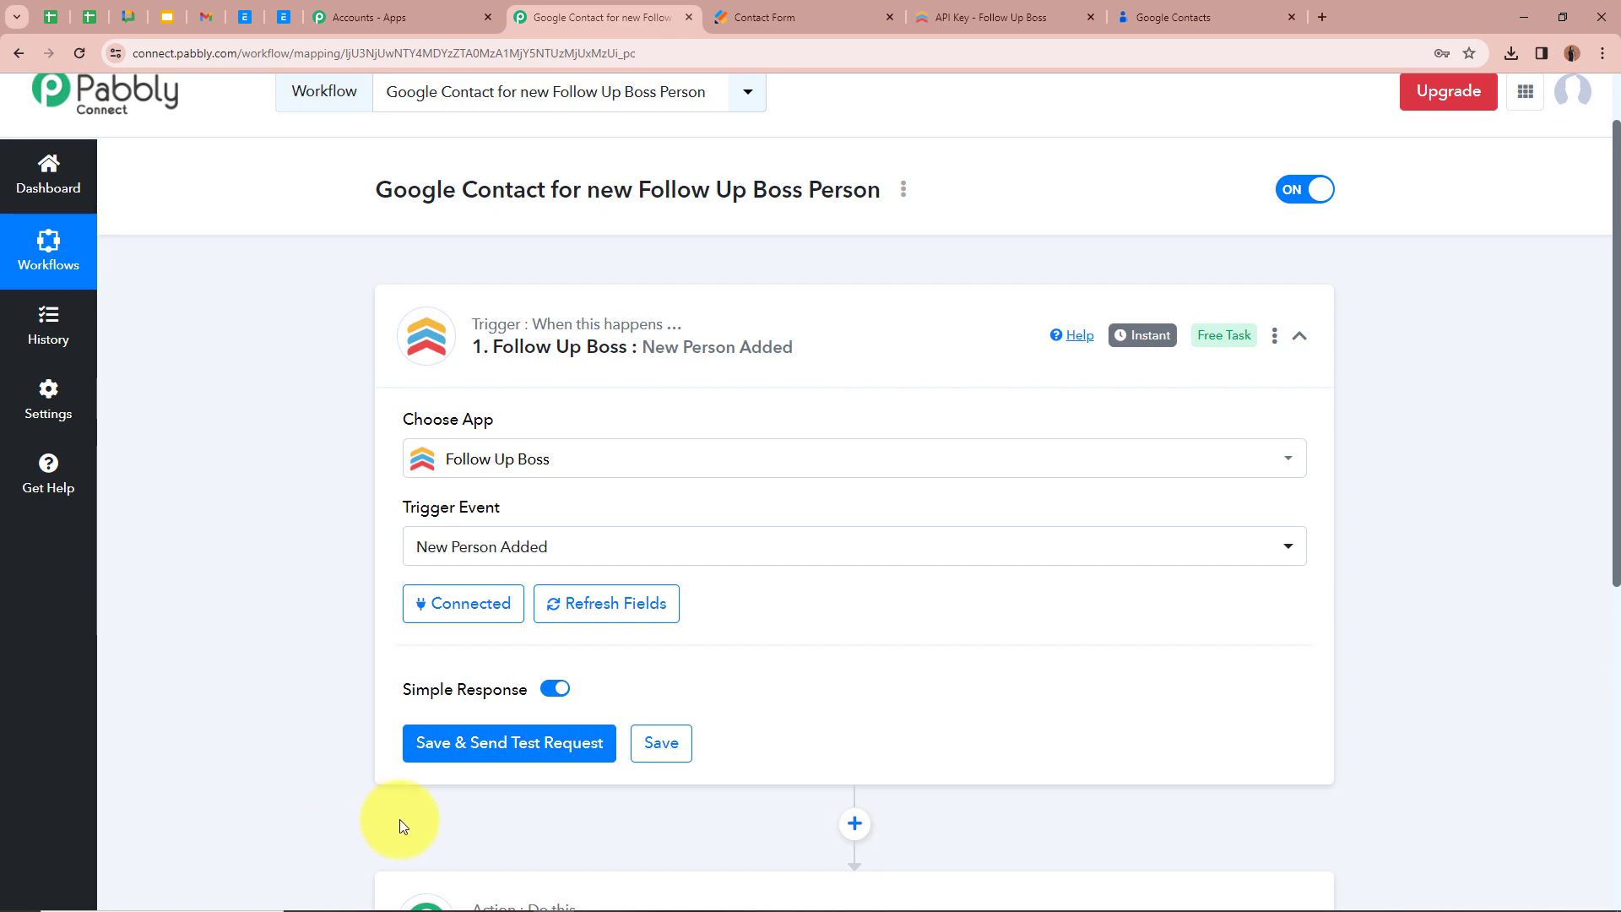
{"action": "left_click", "coordinate": [476, 748]}
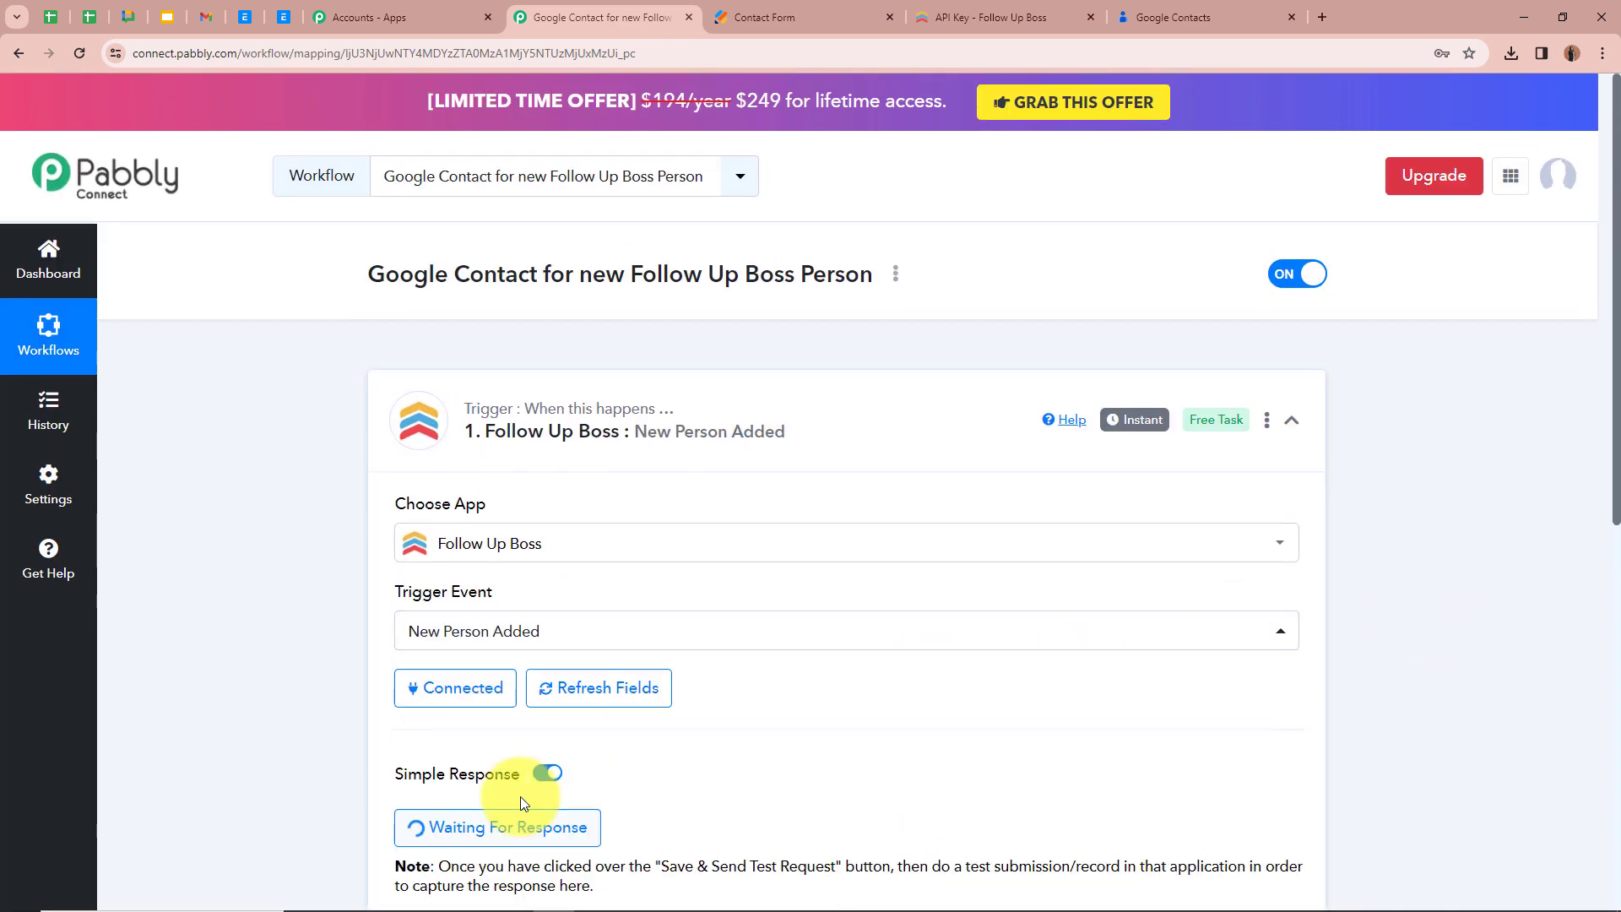
Switch to the Jotform contact form, glance at the Follow Up Boss people list, and enter the test lead's first and last name in the form
{"action": "scroll", "coordinate": [521, 797], "scroll_direction": "down", "scroll_amount": 1}
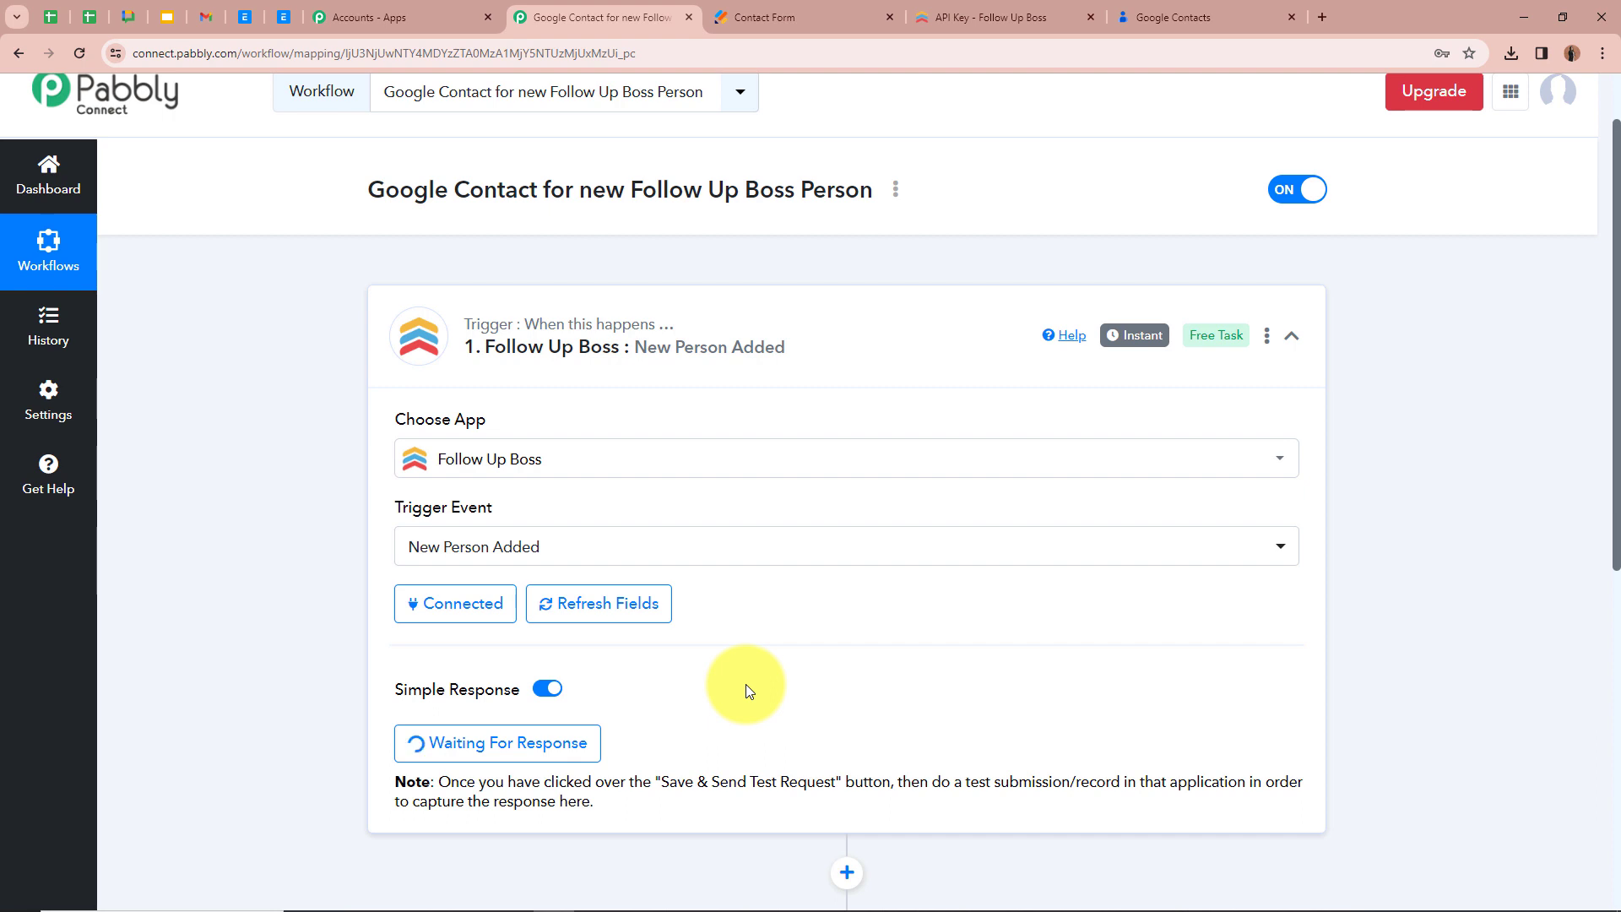
{"action": "left_click", "coordinate": [836, 17]}
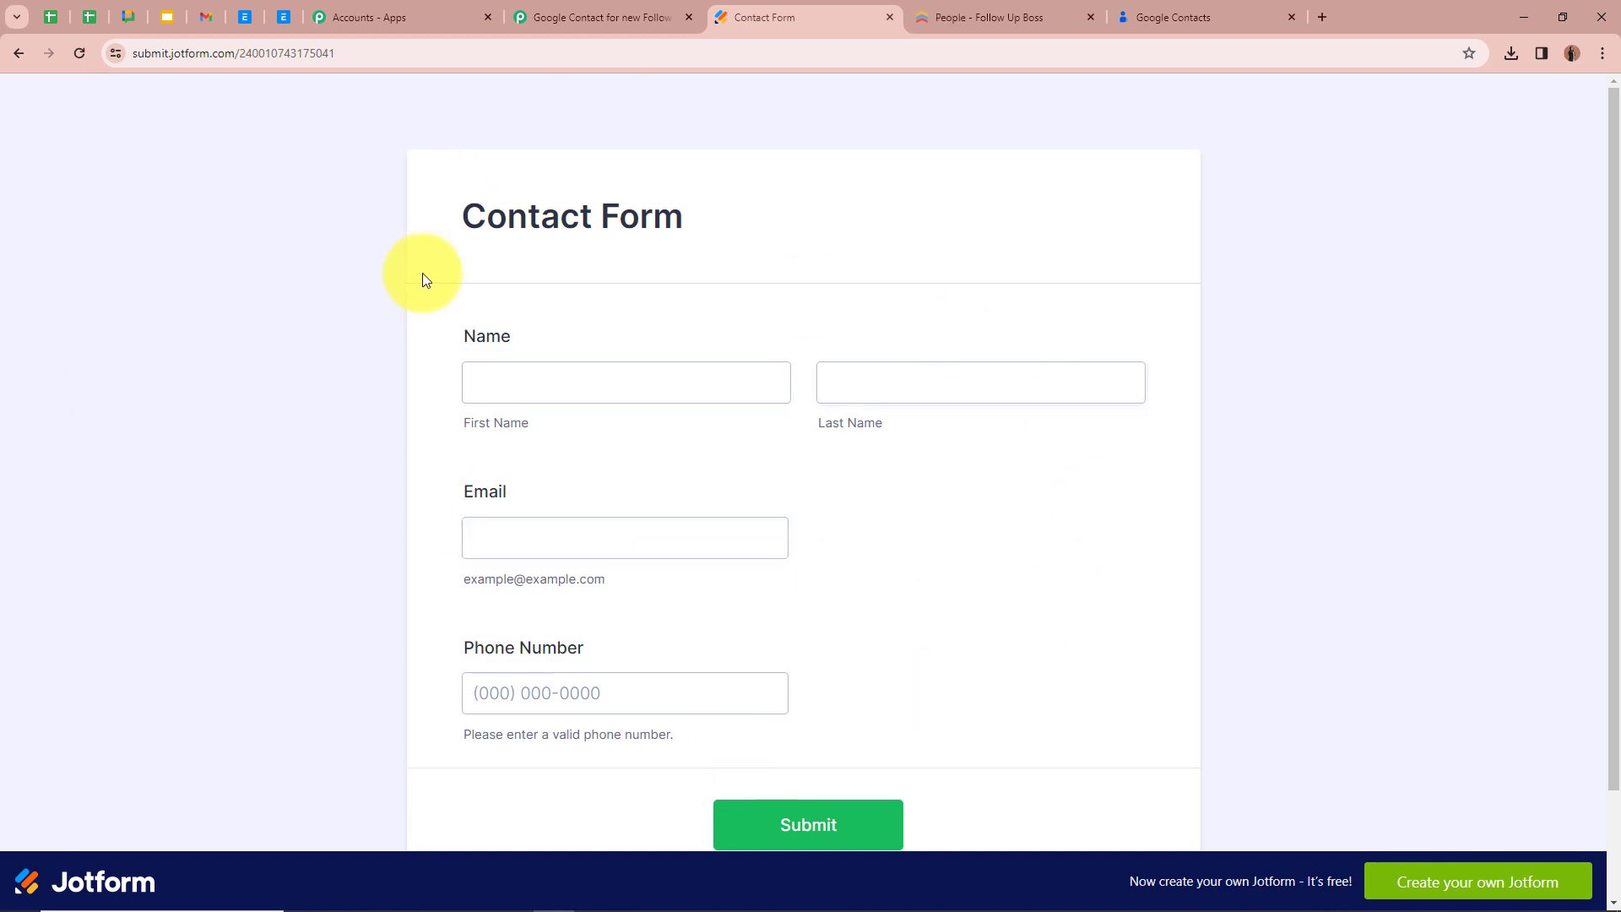
{"action": "left_click", "coordinate": [914, 10]}
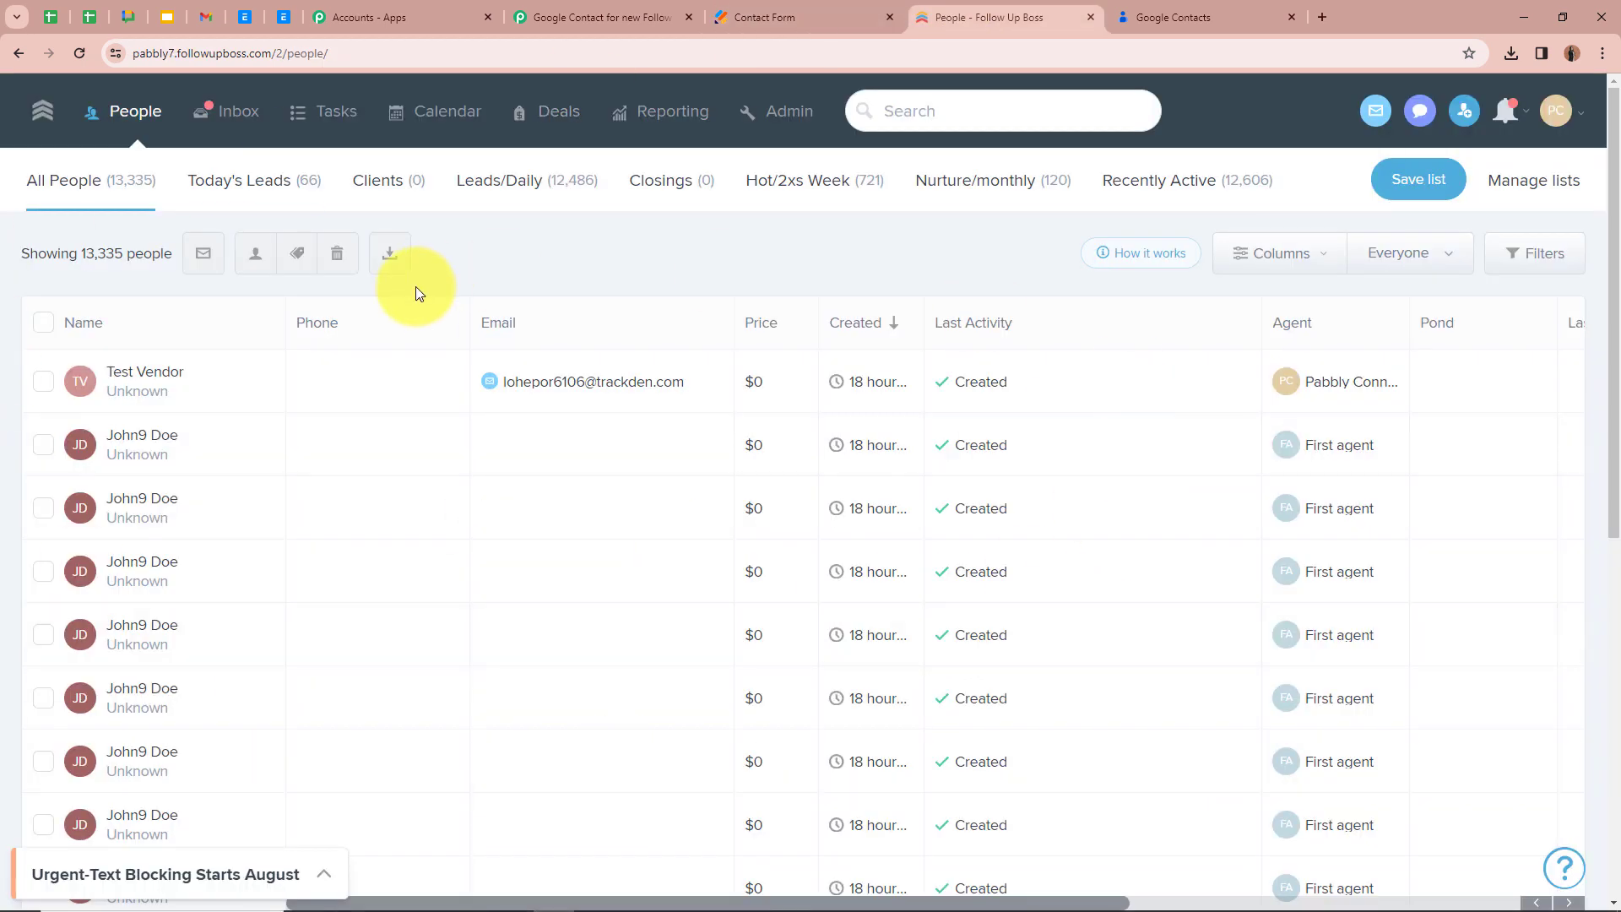
{"action": "left_click", "coordinate": [764, 16]}
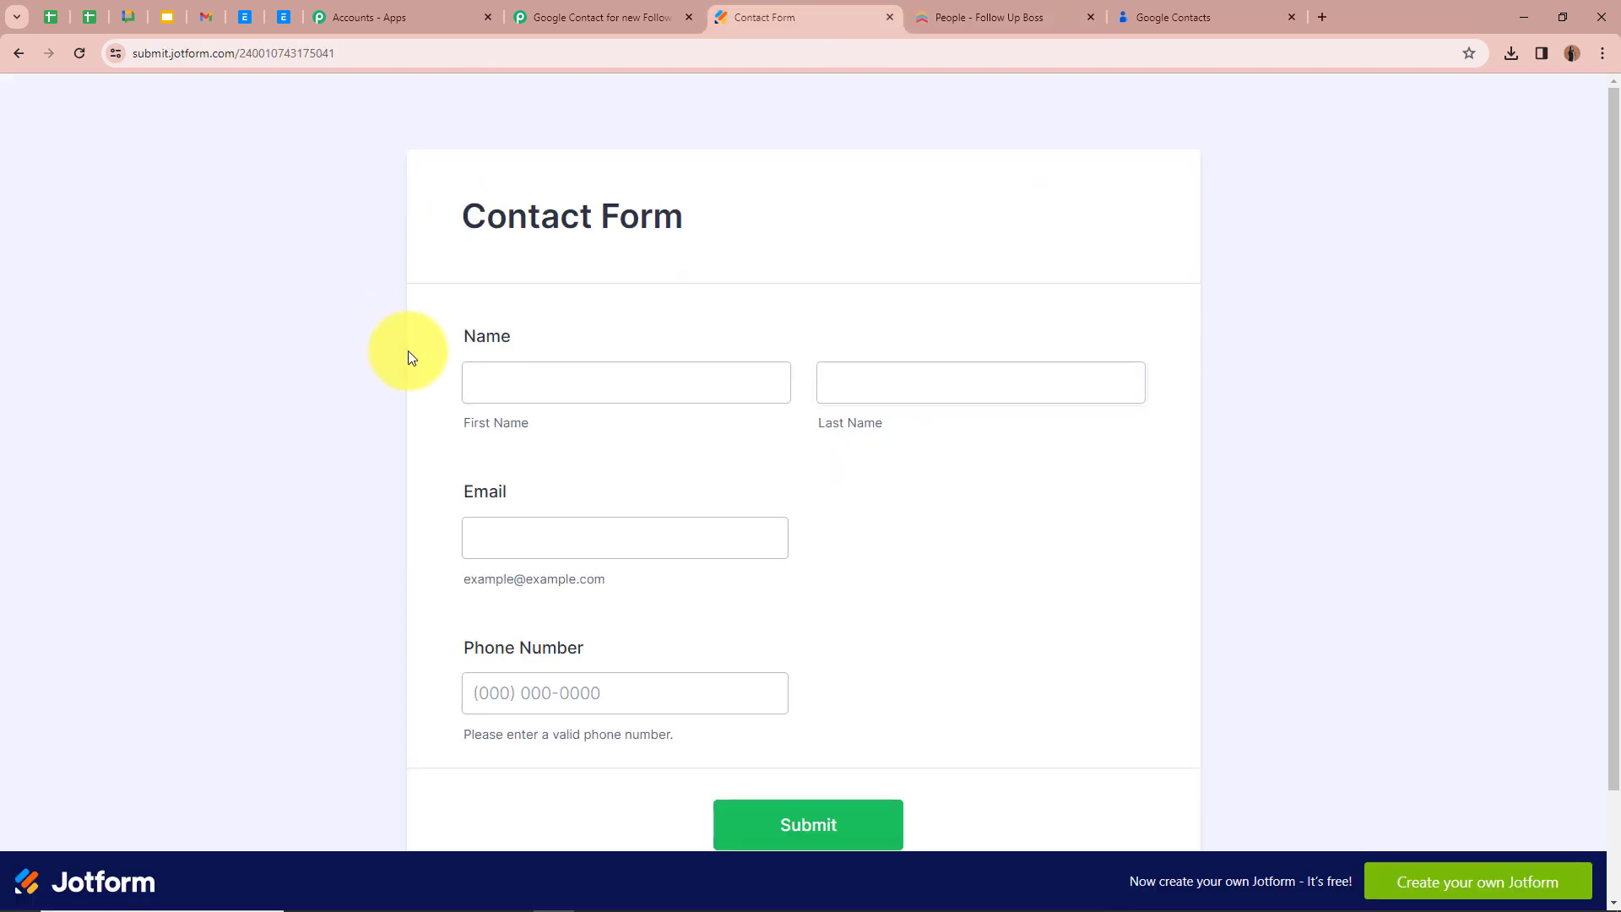
{"action": "left_click", "coordinate": [574, 374]}
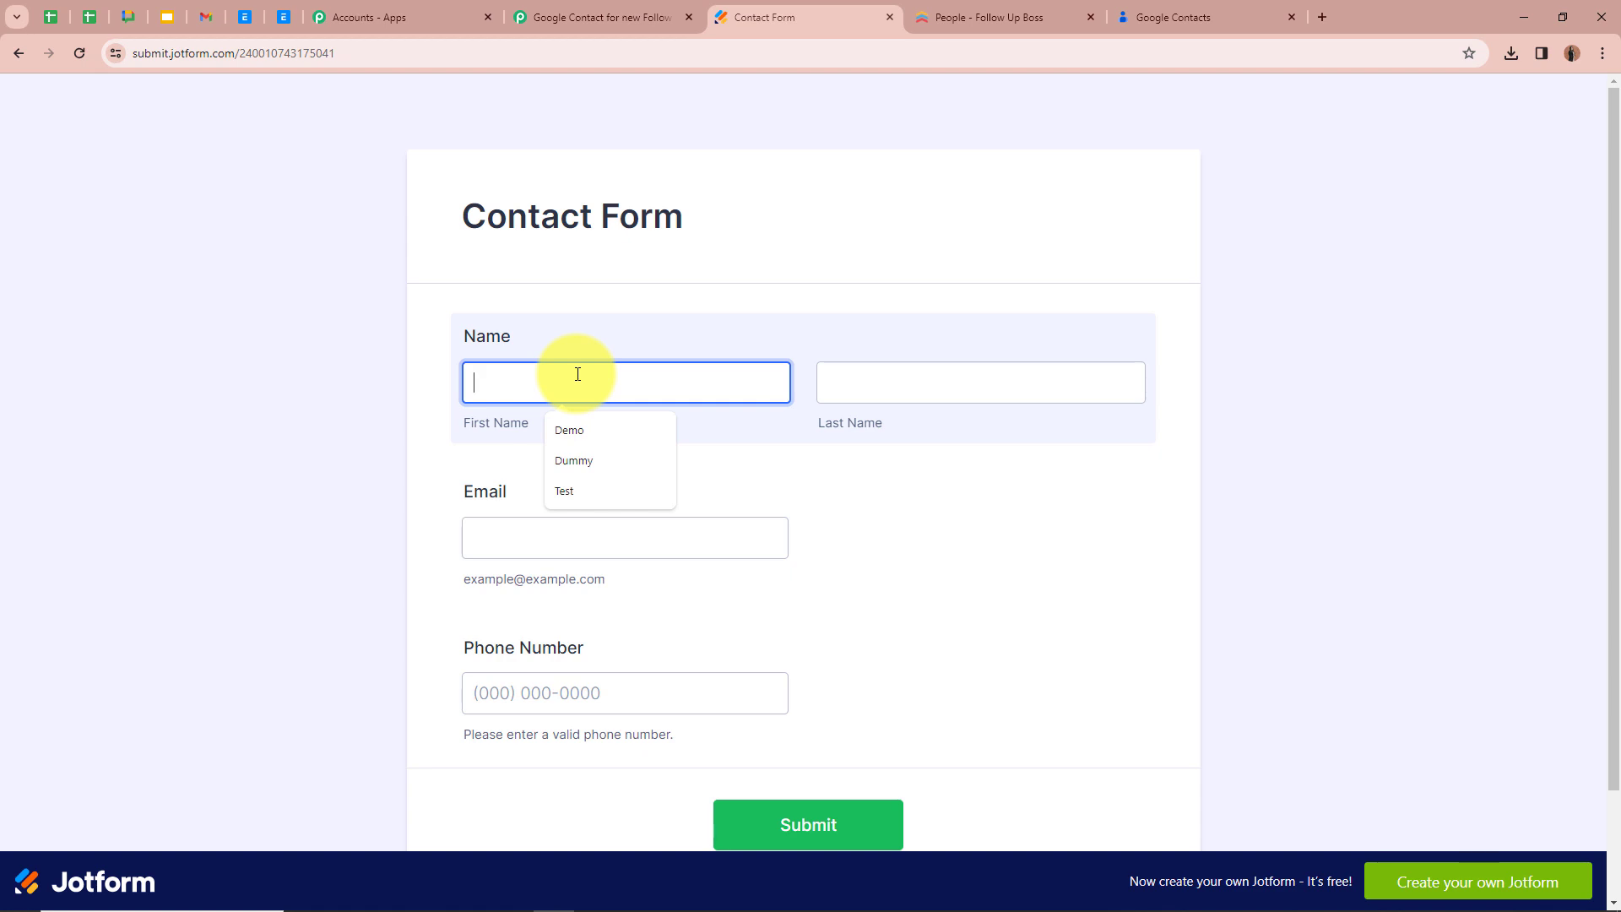
{"action": "type", "text": "Demo01"}
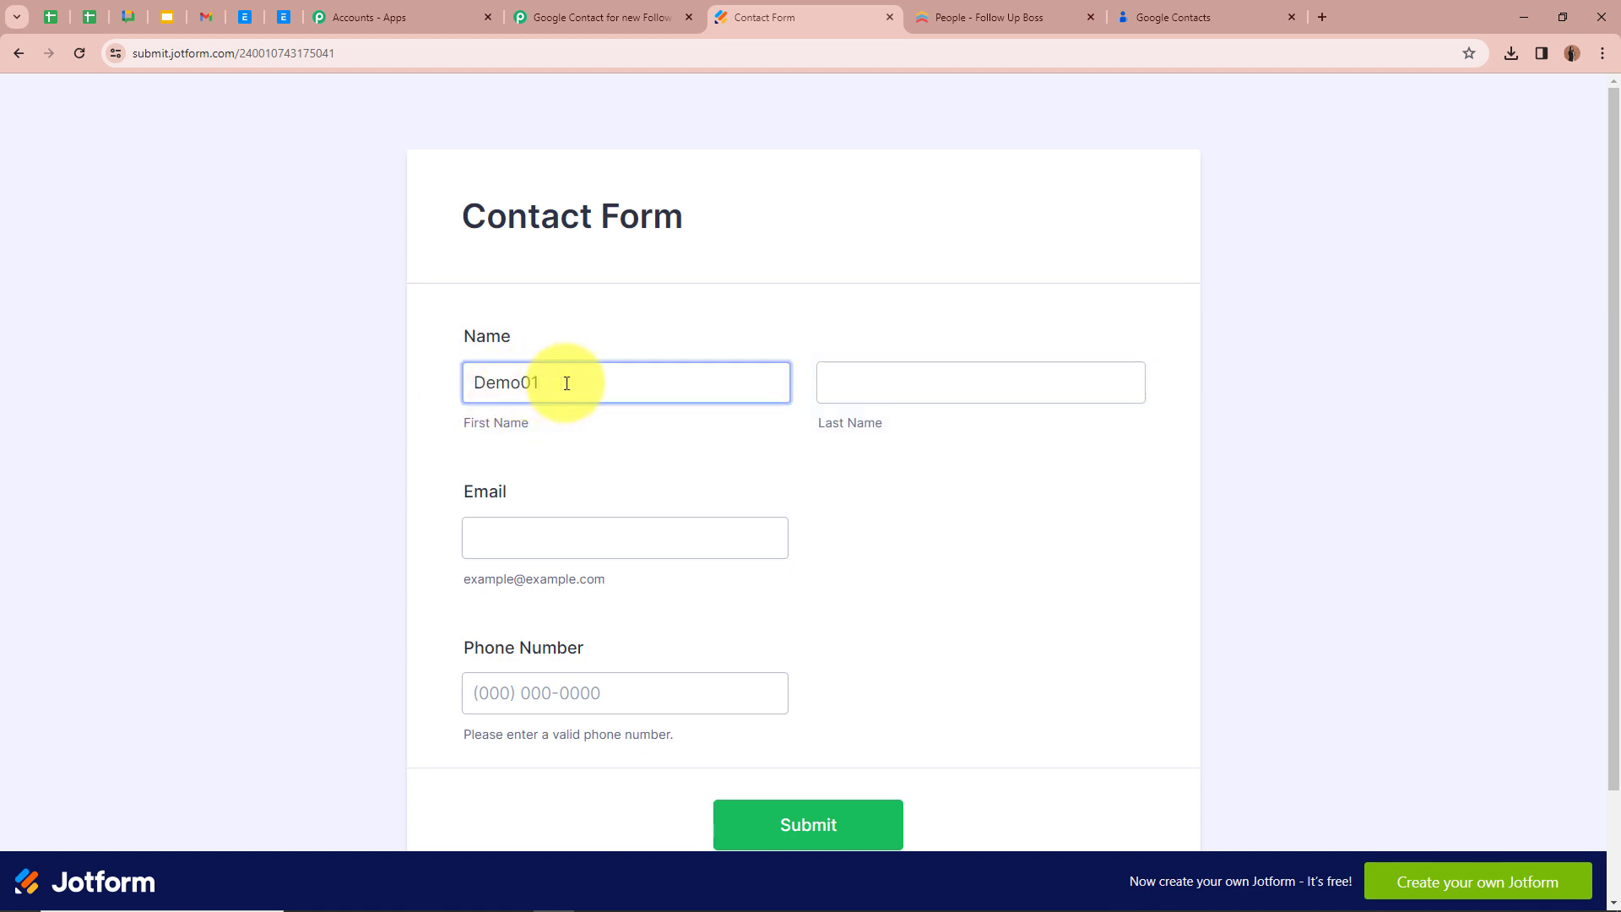
{"action": "left_click", "coordinate": [974, 388]}
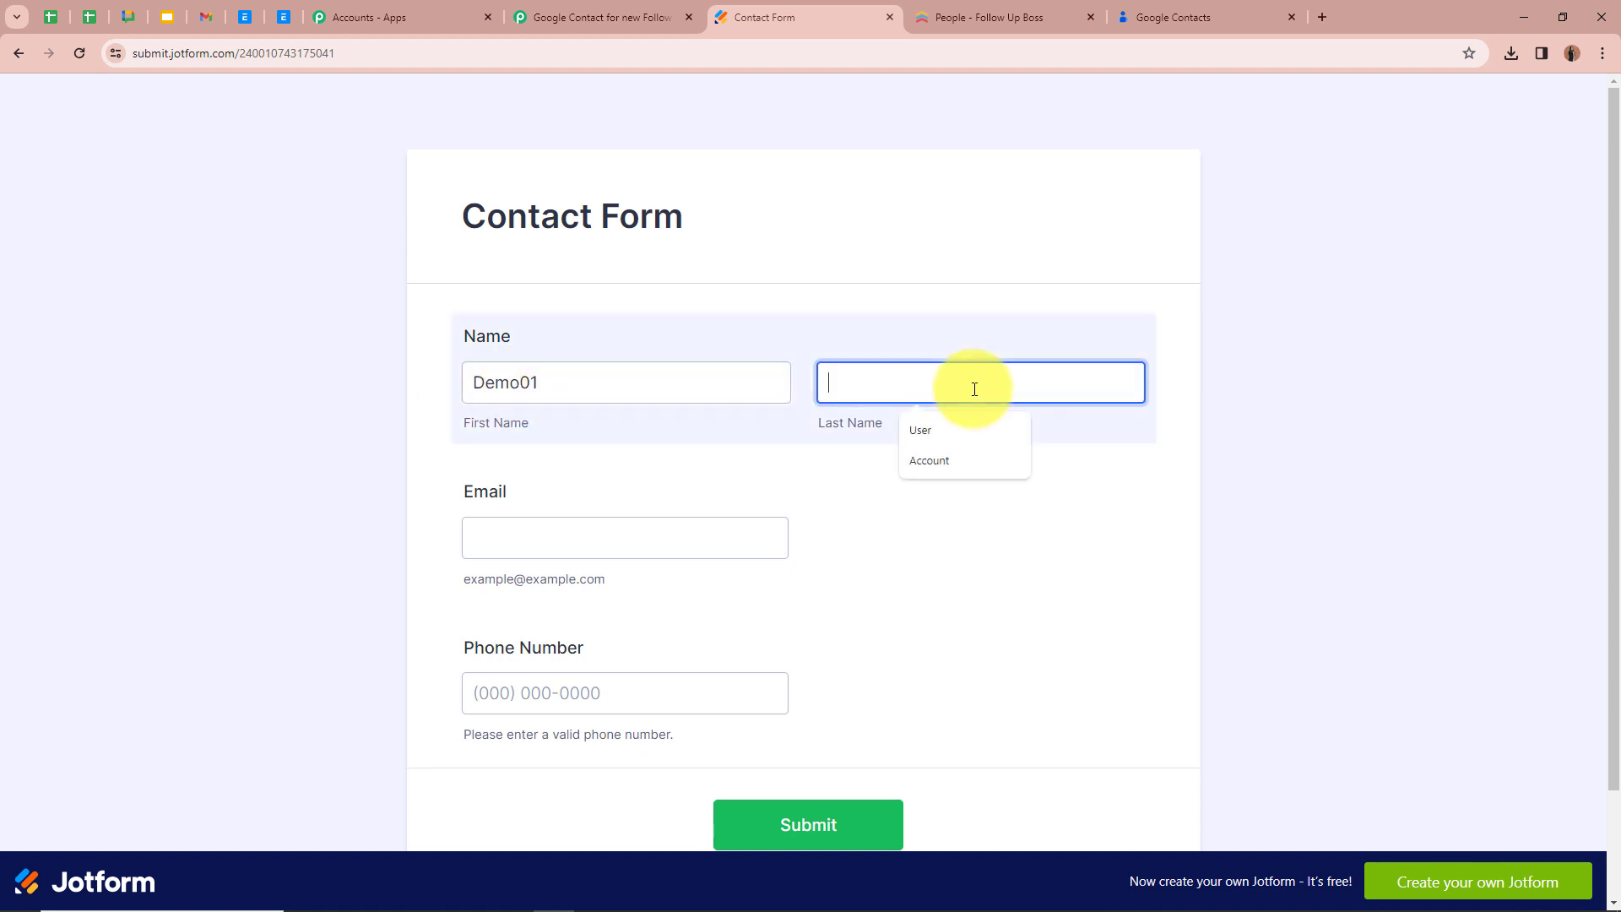
{"action": "left_click", "coordinate": [946, 430]}
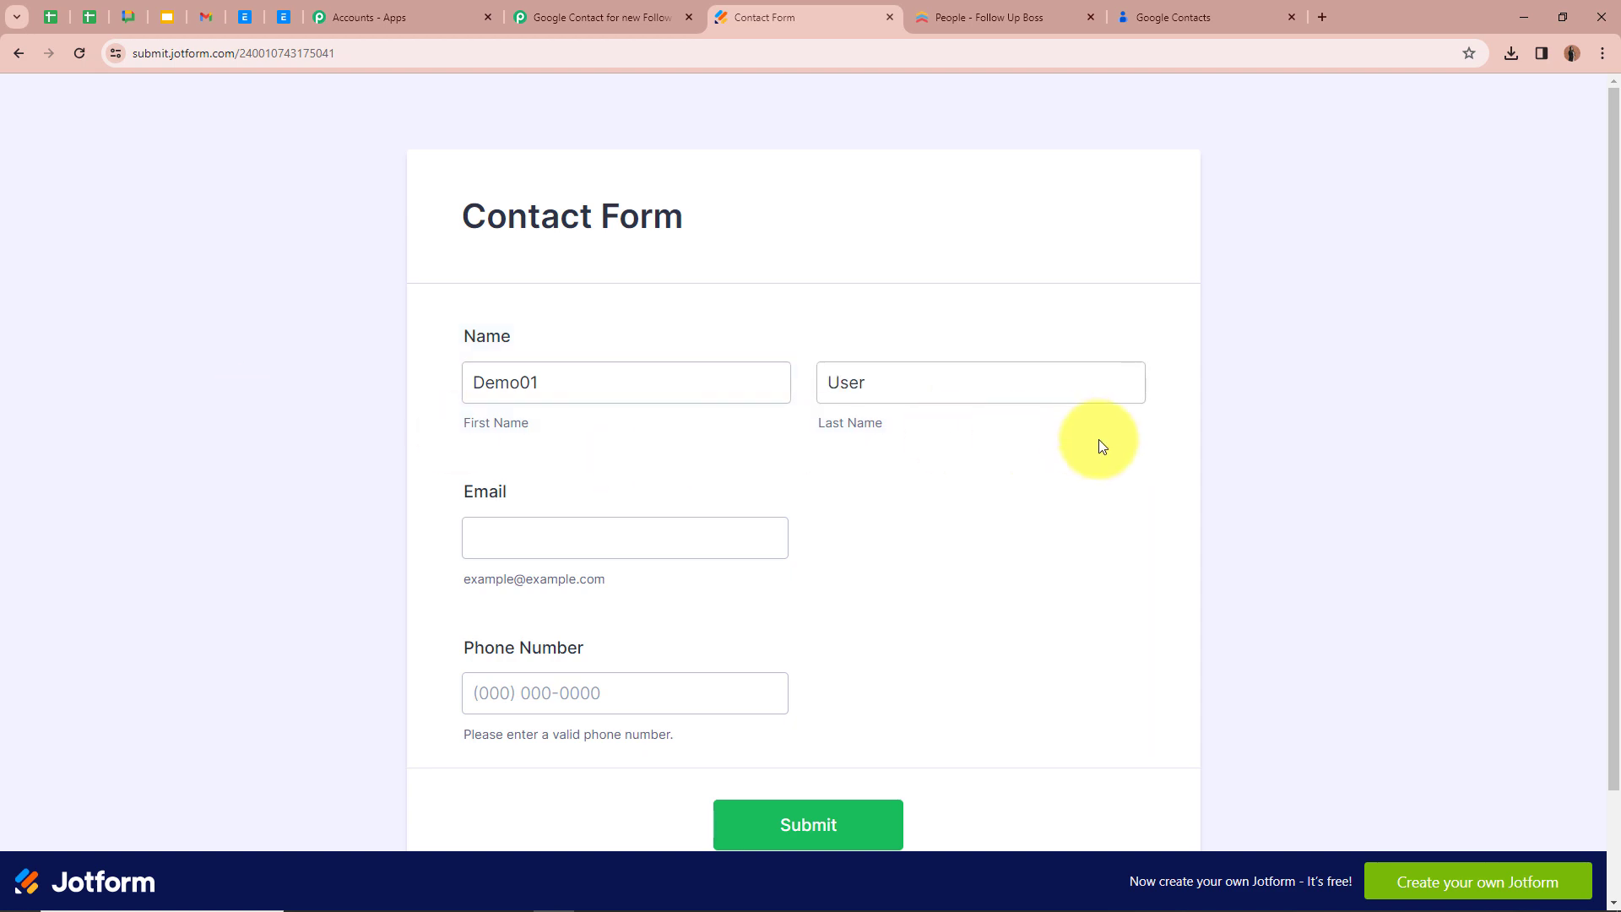
Fill in the test lead's email address and phone number in the contact form, and submit it
{"action": "left_click", "coordinate": [574, 536]}
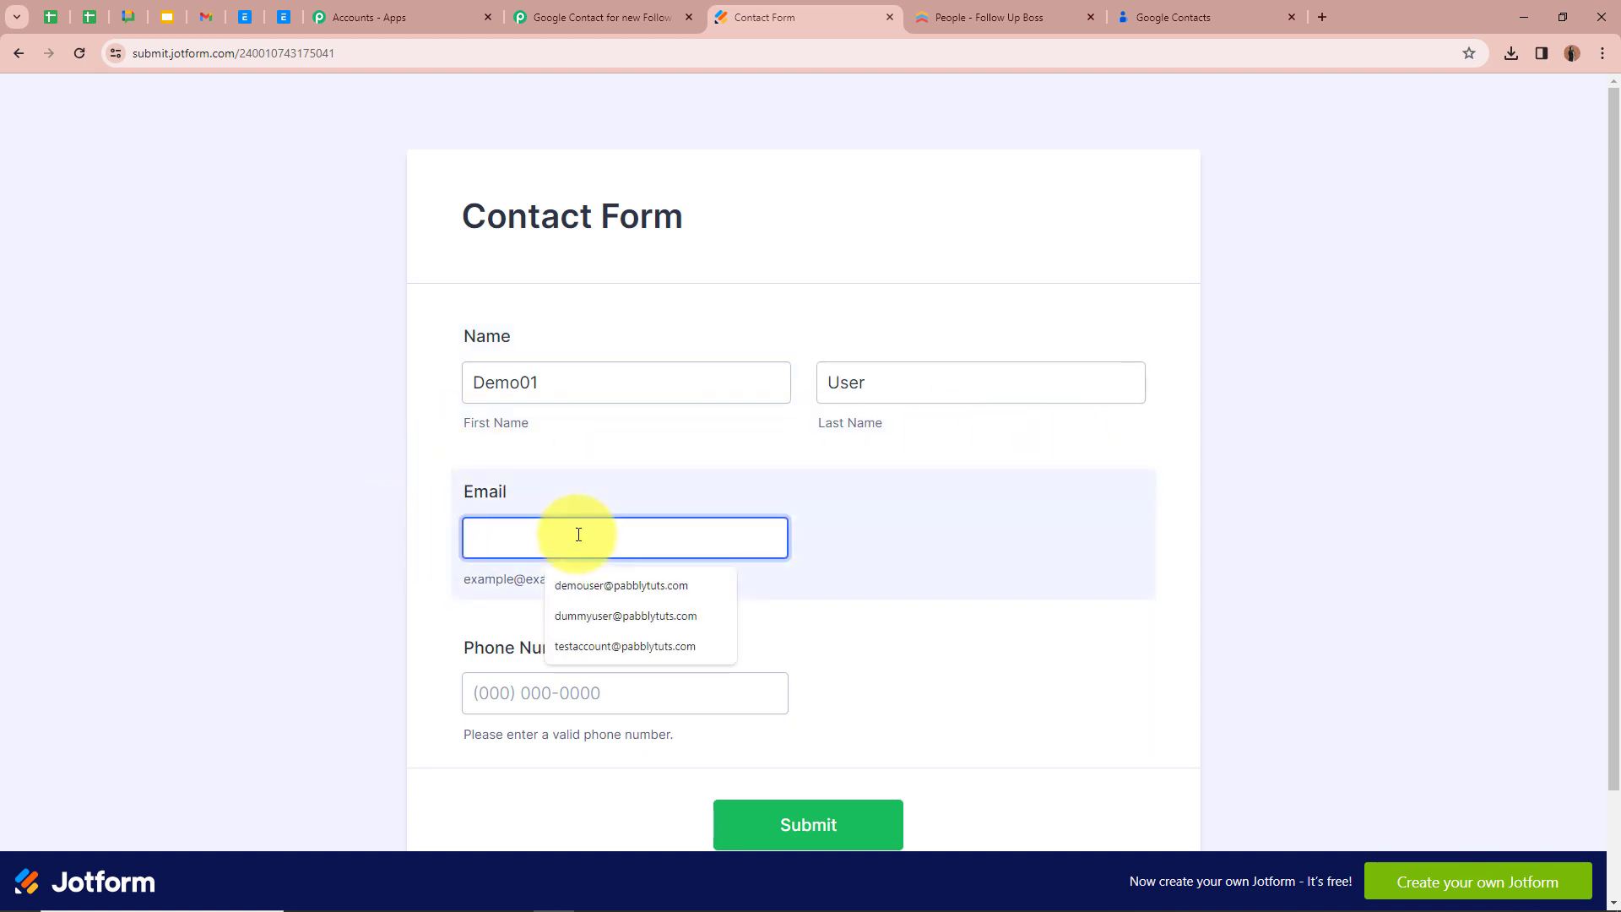
{"action": "key", "text": "ctrl+v"}
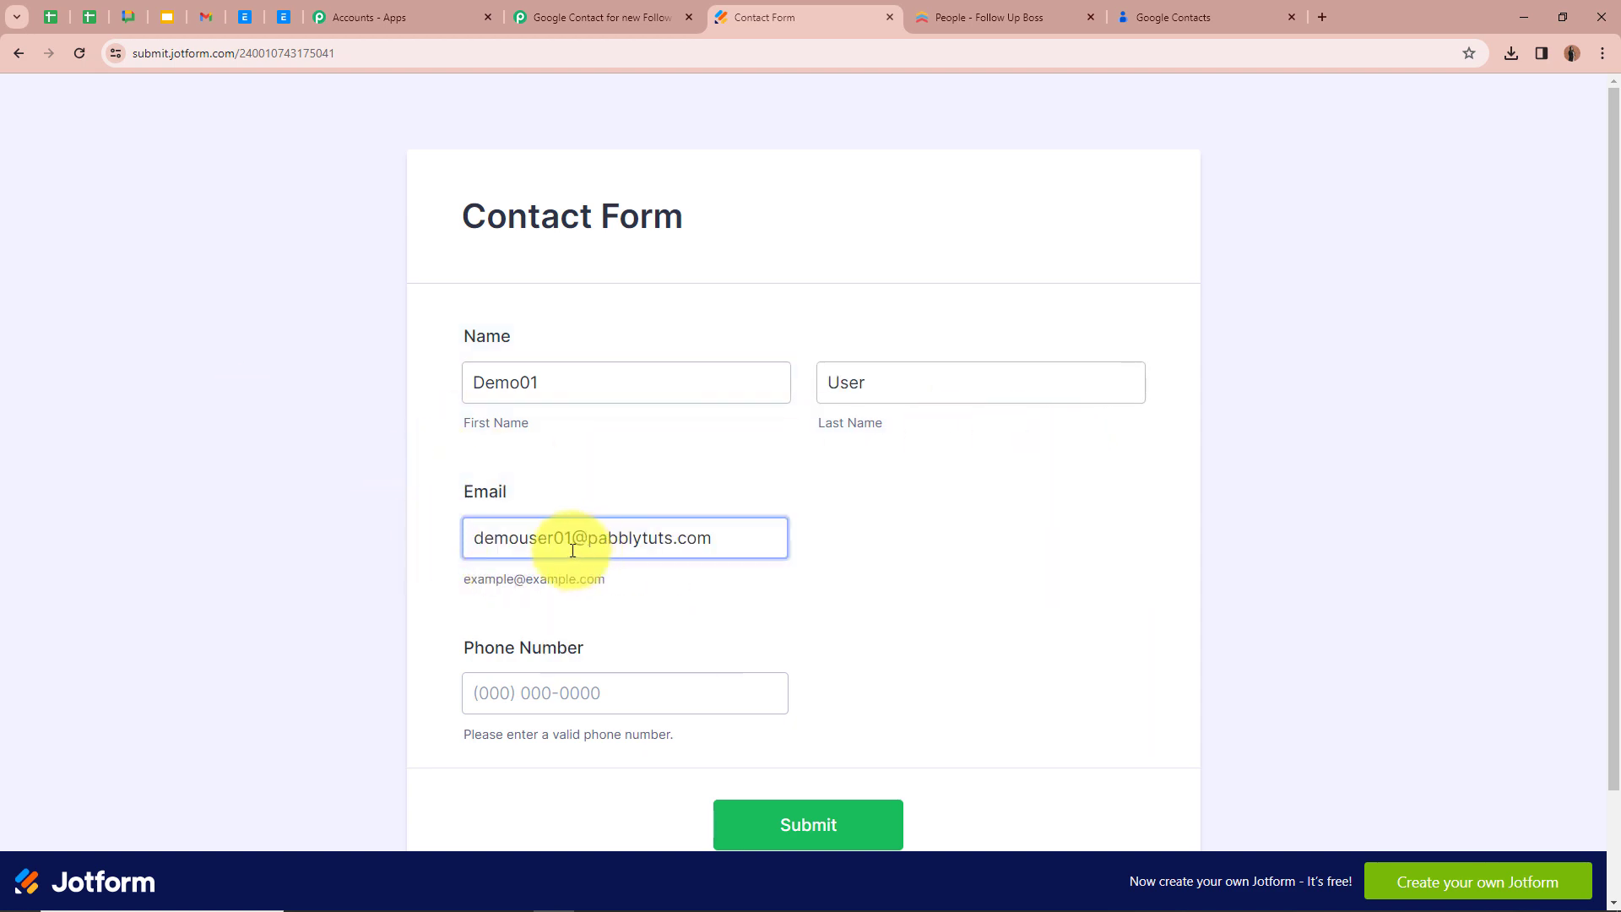
{"action": "left_click", "coordinate": [367, 538]}
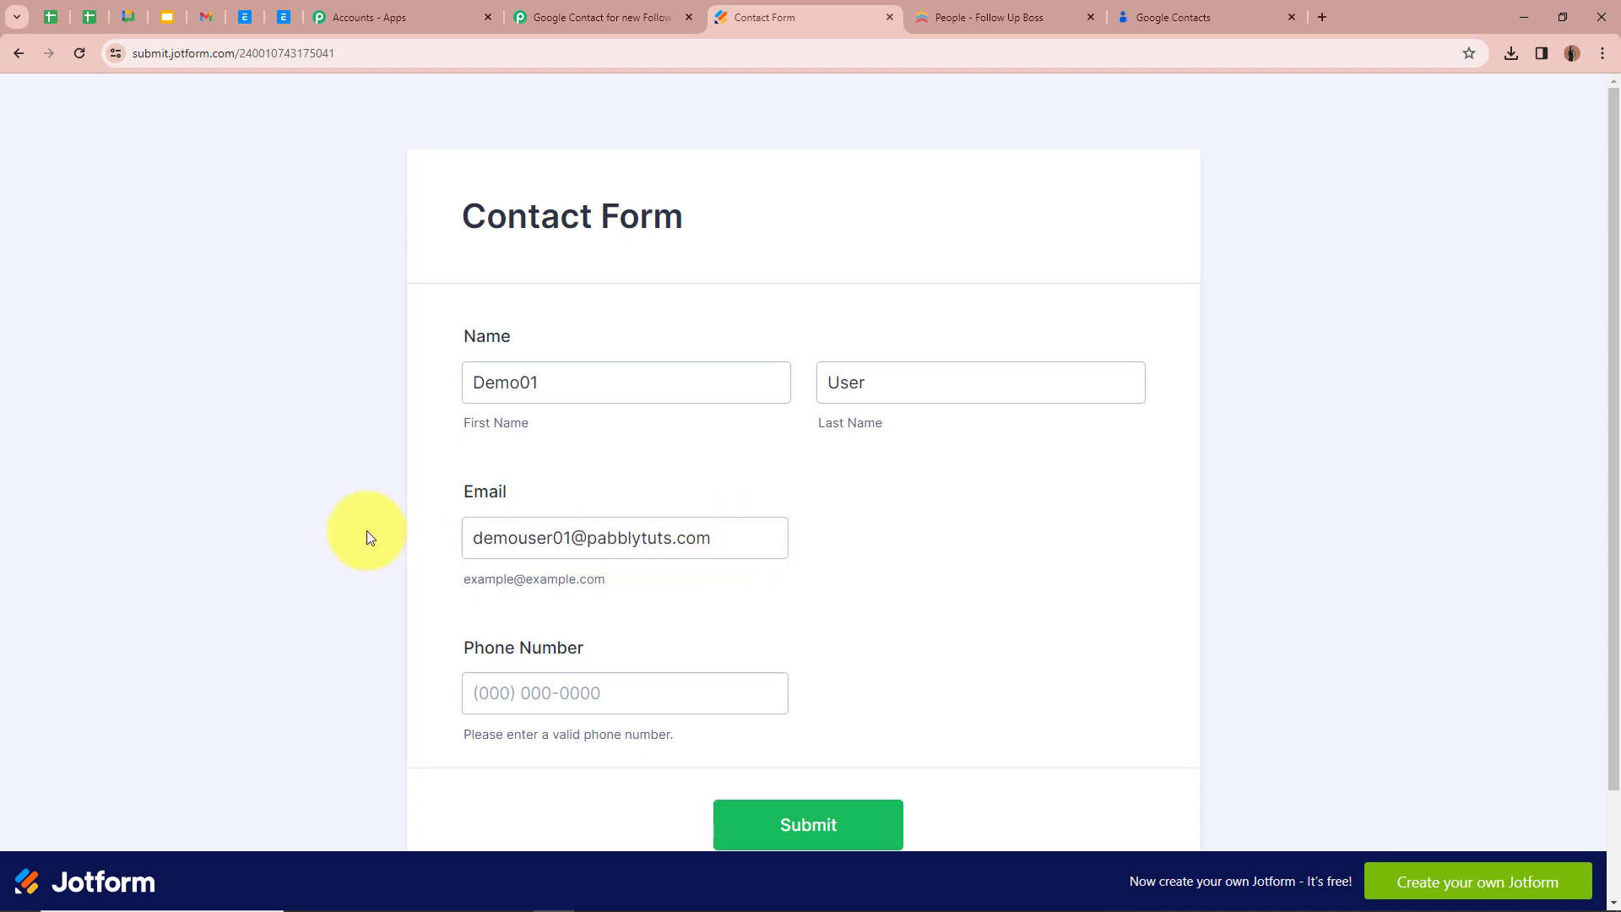
{"action": "left_click", "coordinate": [606, 684]}
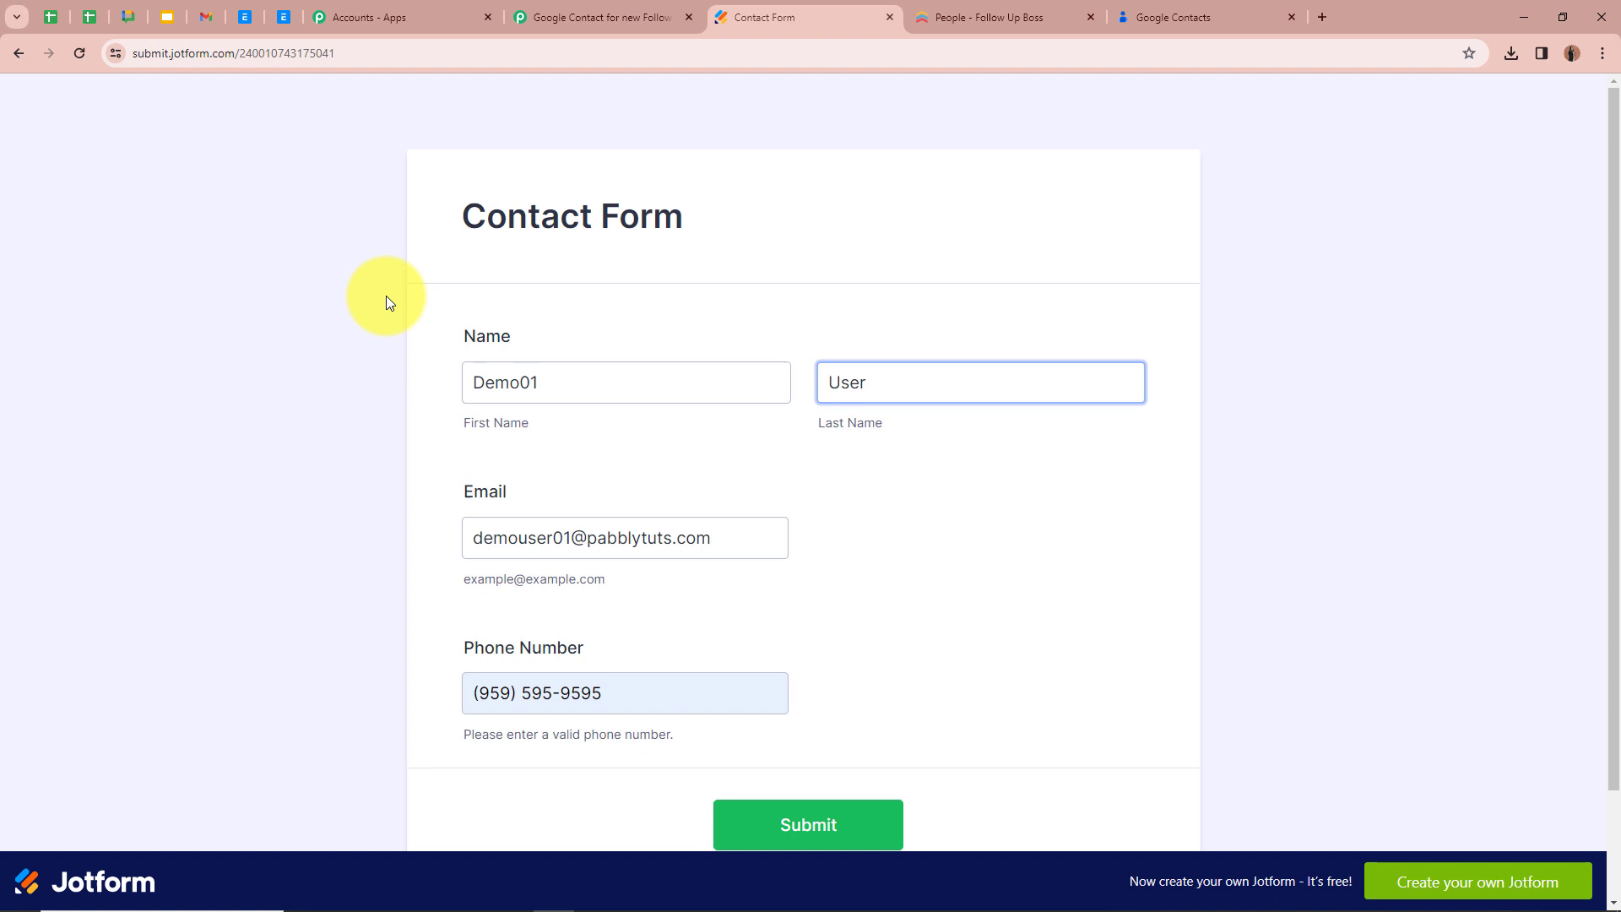
{"action": "left_click", "coordinate": [387, 295]}
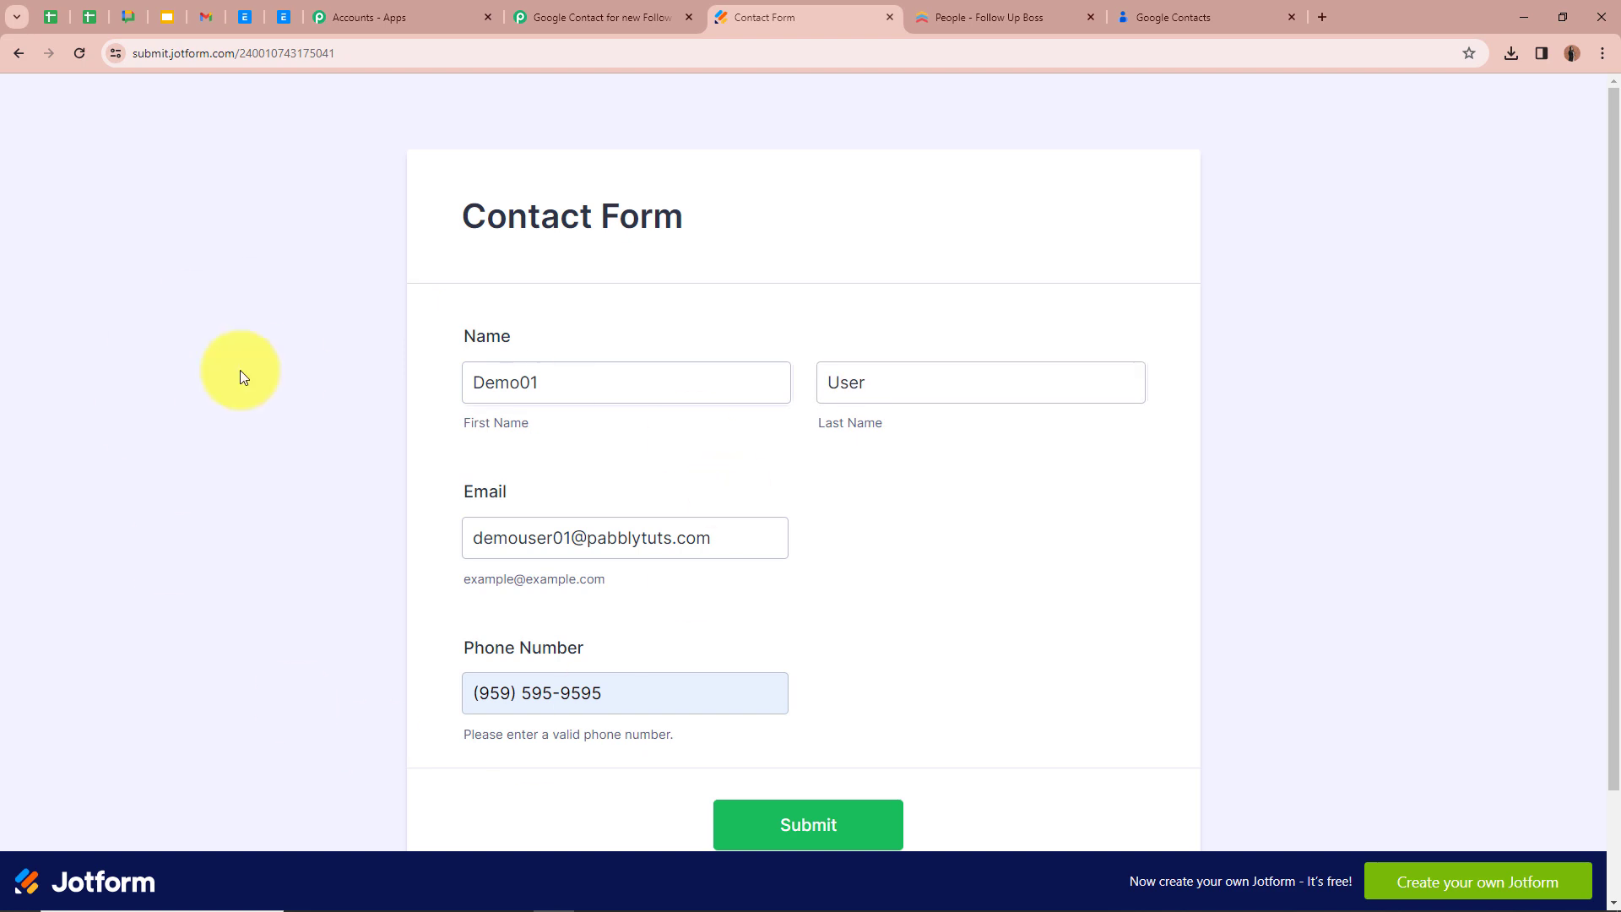
{"action": "scroll", "coordinate": [169, 370], "scroll_direction": "down", "scroll_amount": 2}
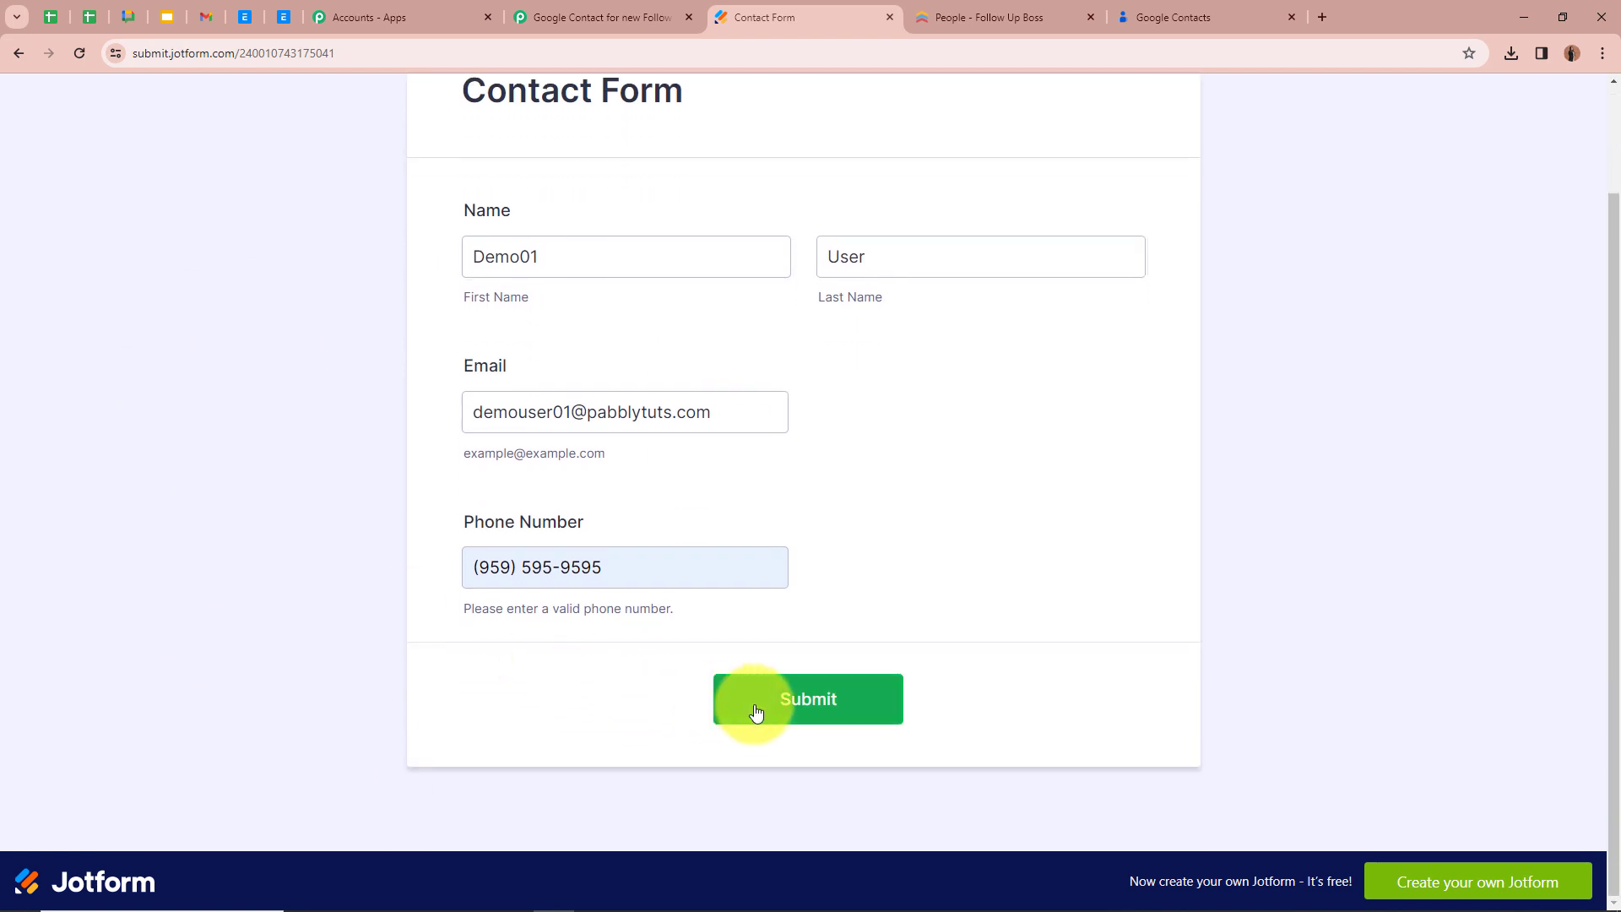
{"action": "left_click", "coordinate": [786, 714]}
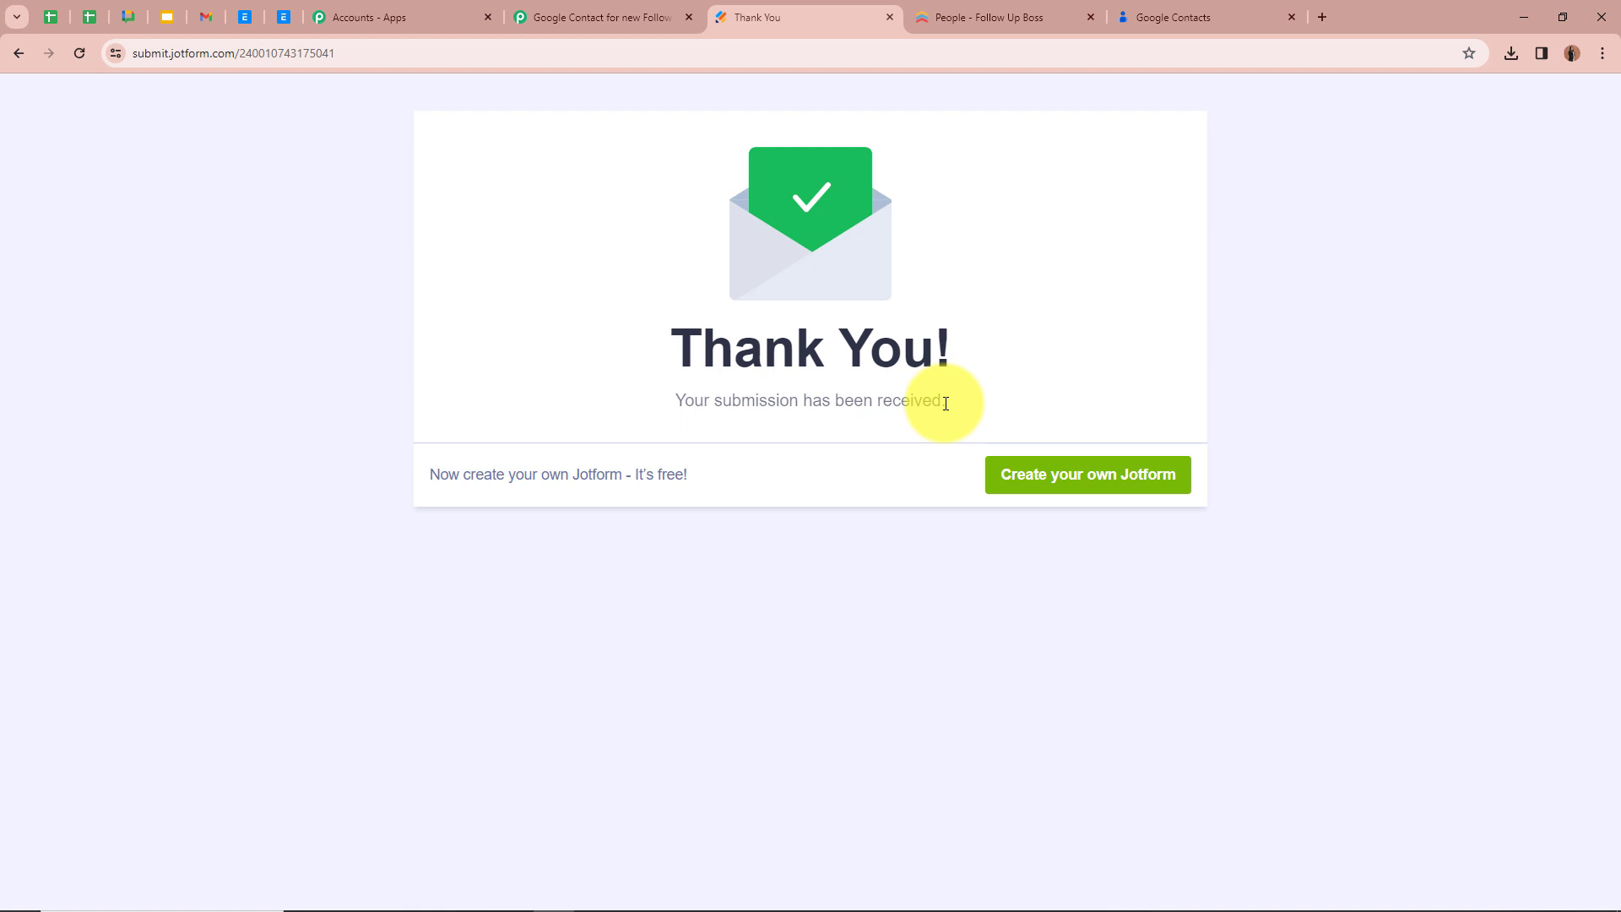
Check the trigger's captured response in Pabbly Connect, and insert a Follow Up Boss action with the event Get a Person directly after the trigger
{"action": "left_click", "coordinate": [543, 11]}
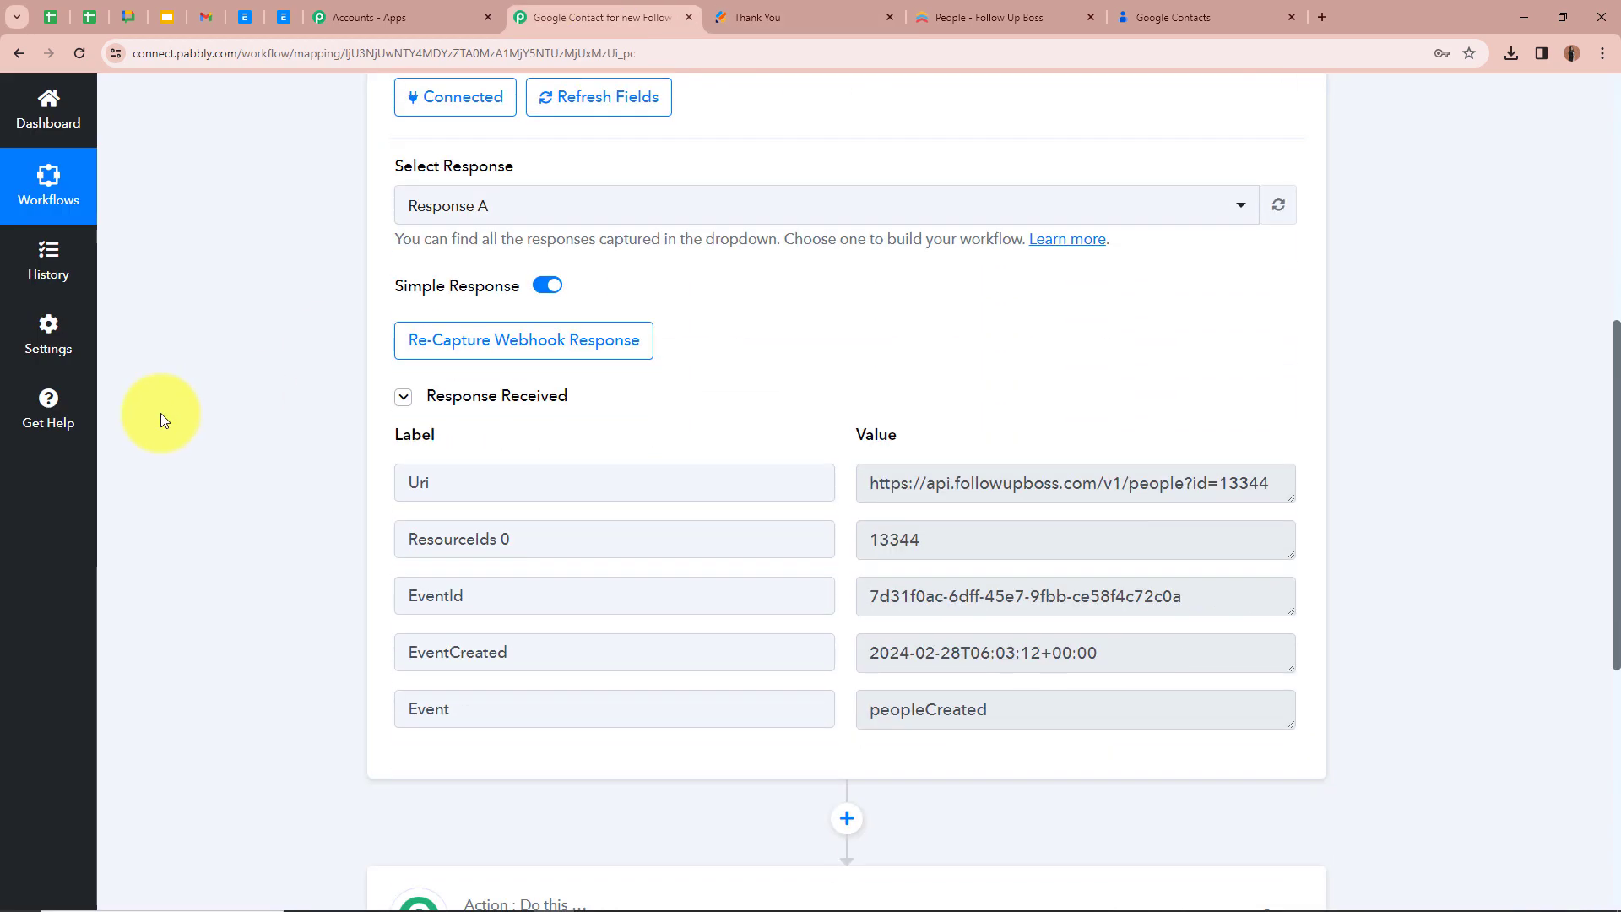
{"action": "scroll", "coordinate": [161, 413], "scroll_direction": "down", "scroll_amount": 1}
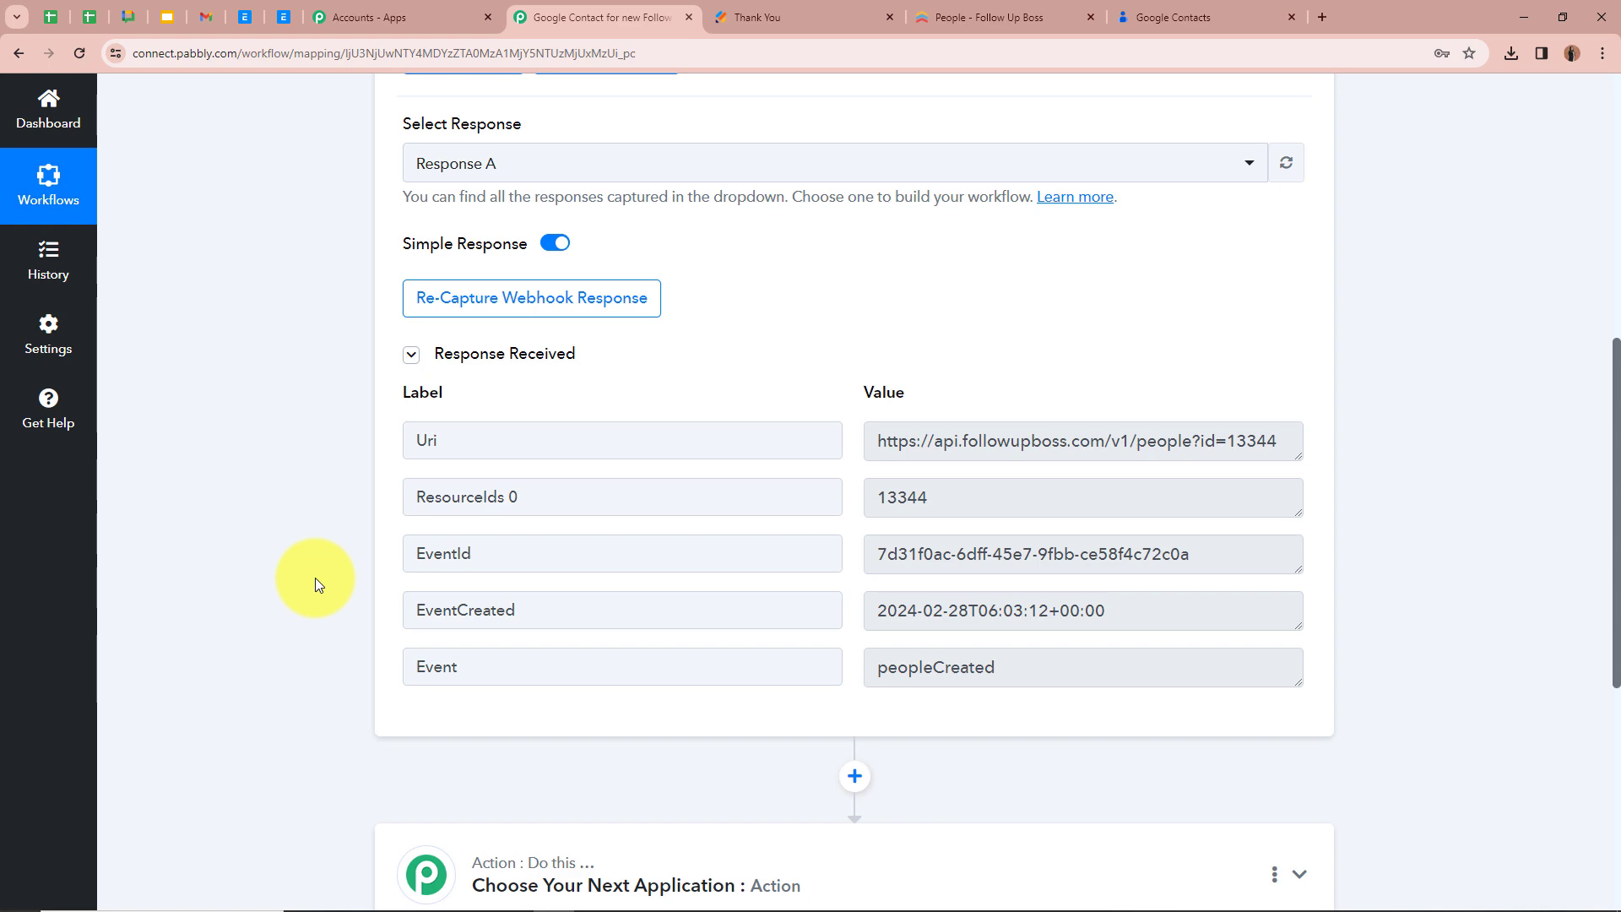
{"action": "scroll", "coordinate": [388, 505], "scroll_direction": "down", "scroll_amount": 1}
{"action": "scroll", "coordinate": [388, 505], "scroll_direction": "up", "scroll_amount": 6}
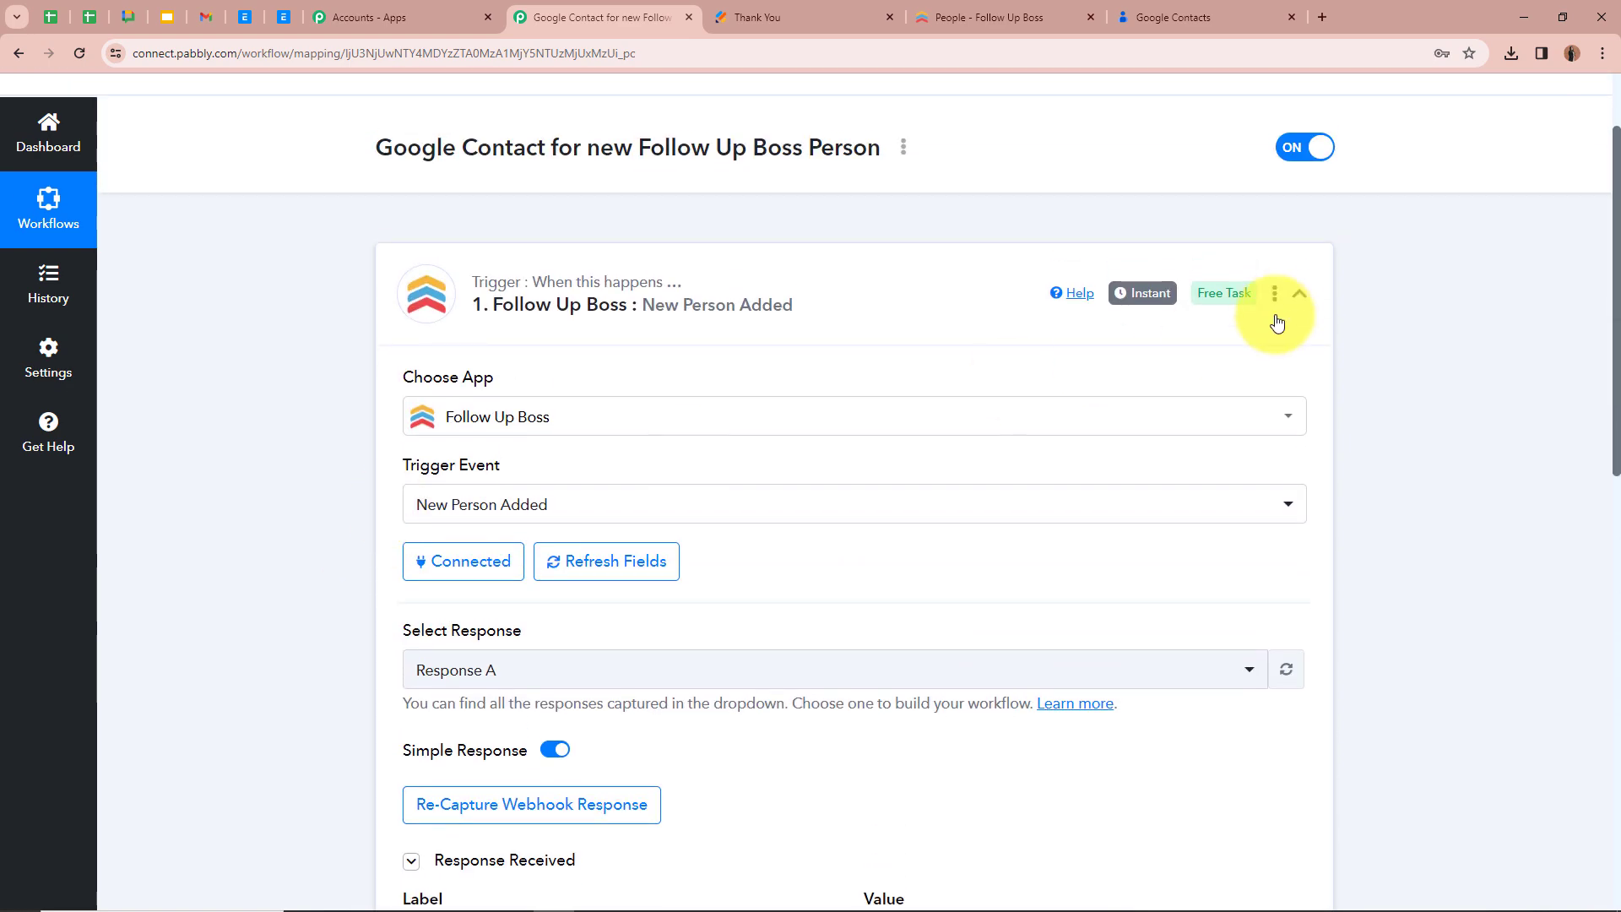
{"action": "left_click", "coordinate": [1296, 296]}
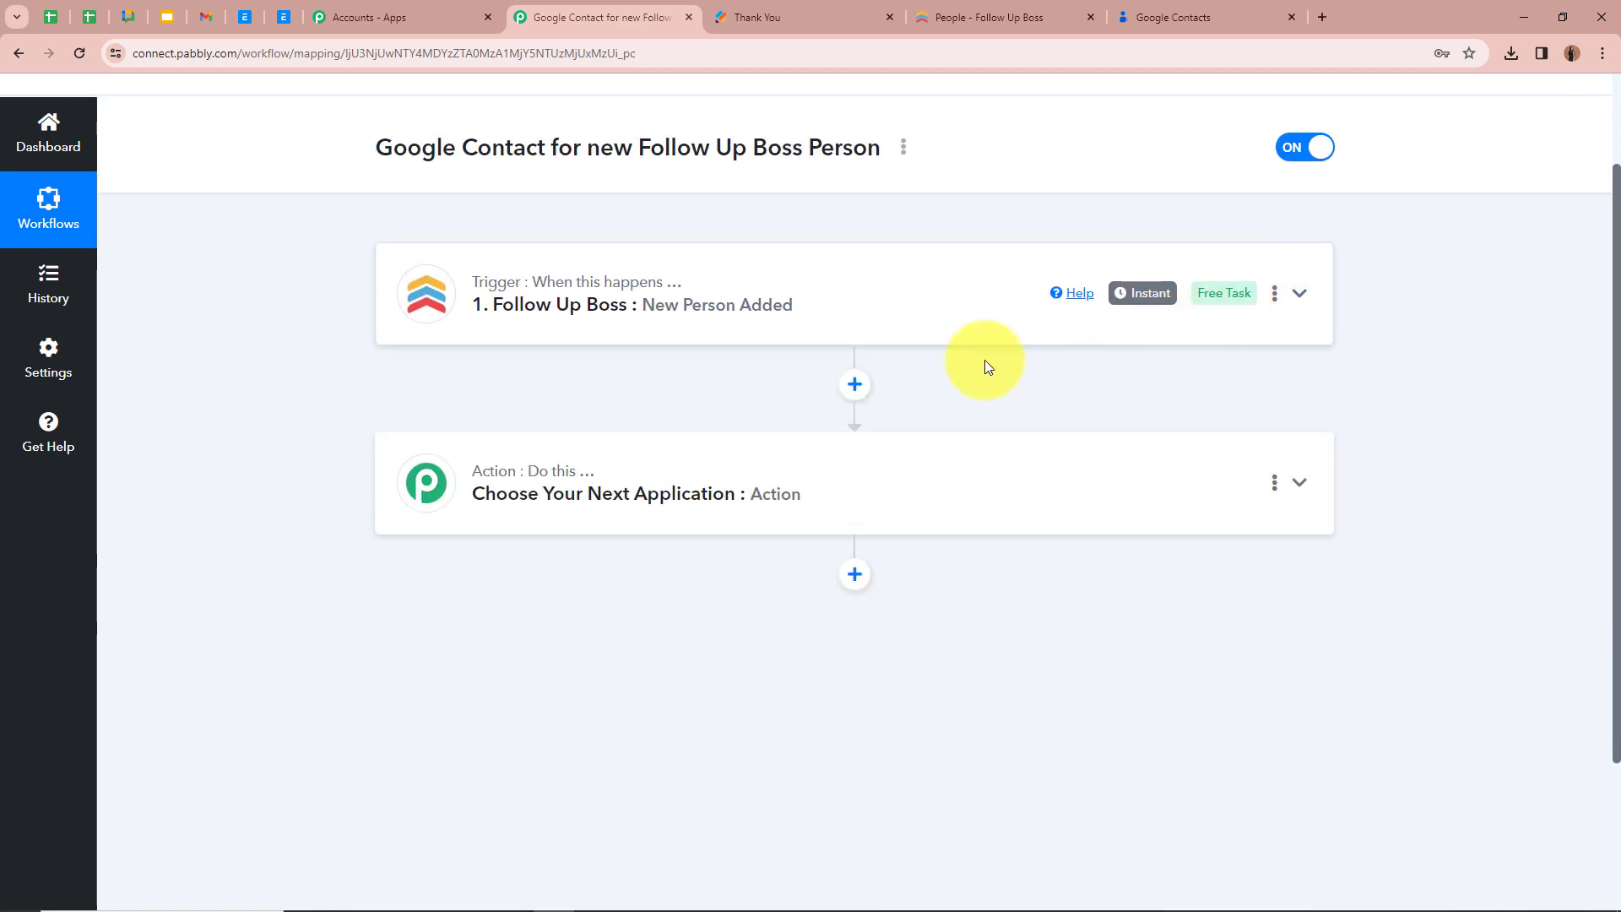
{"action": "left_click", "coordinate": [854, 386]}
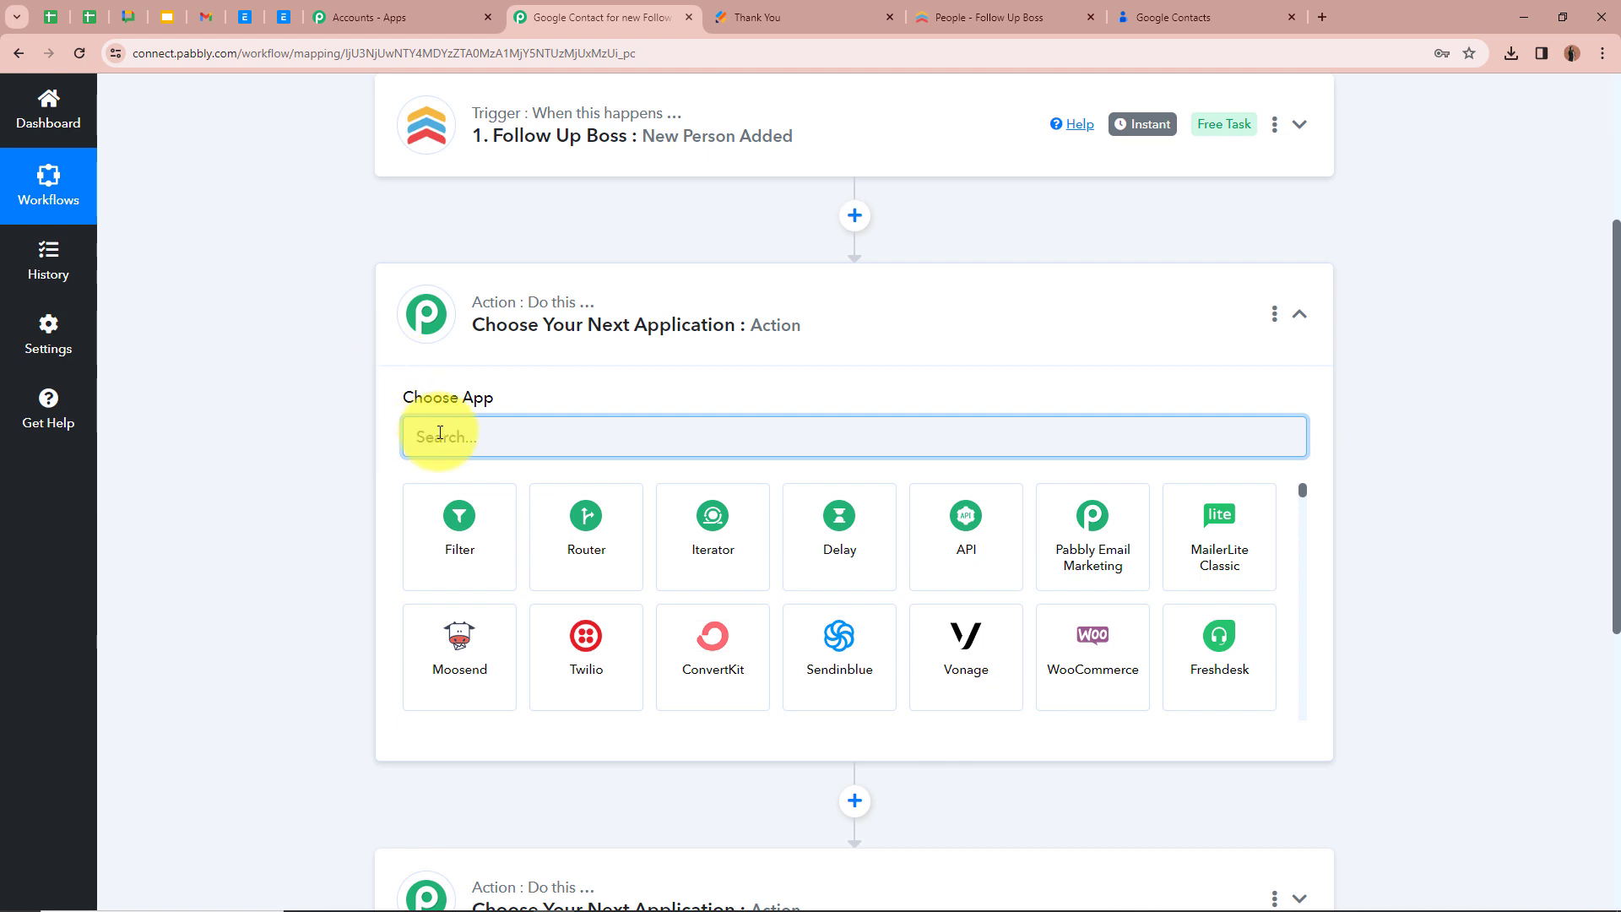
{"action": "type", "text": "Foll"}
{"action": "left_click", "coordinate": [473, 556]}
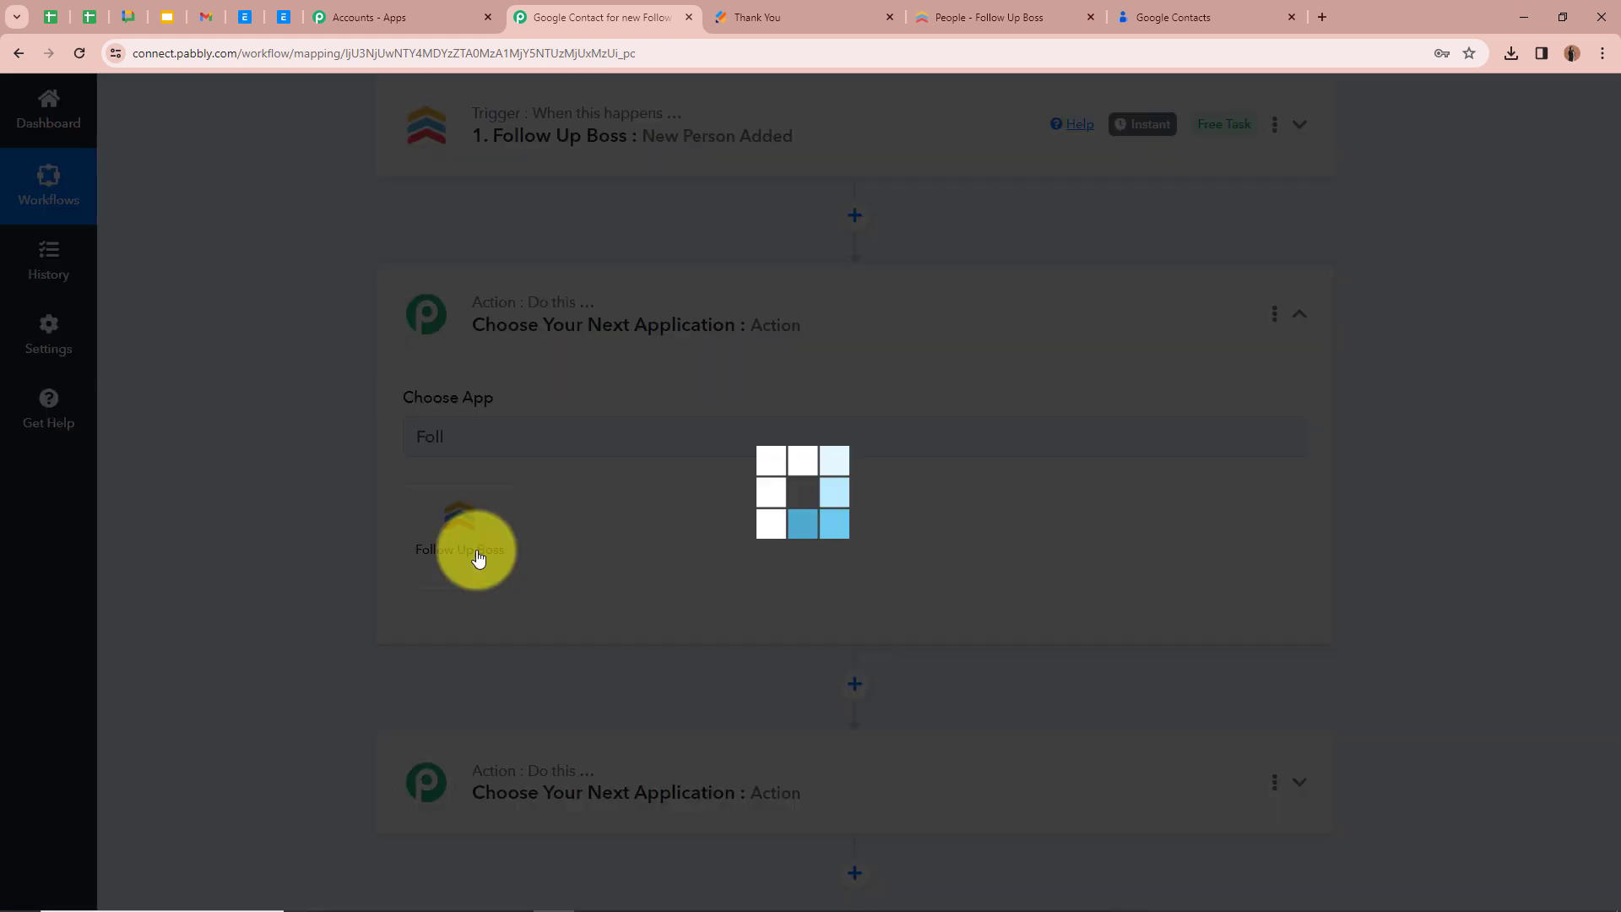
{"action": "left_click", "coordinate": [474, 532]}
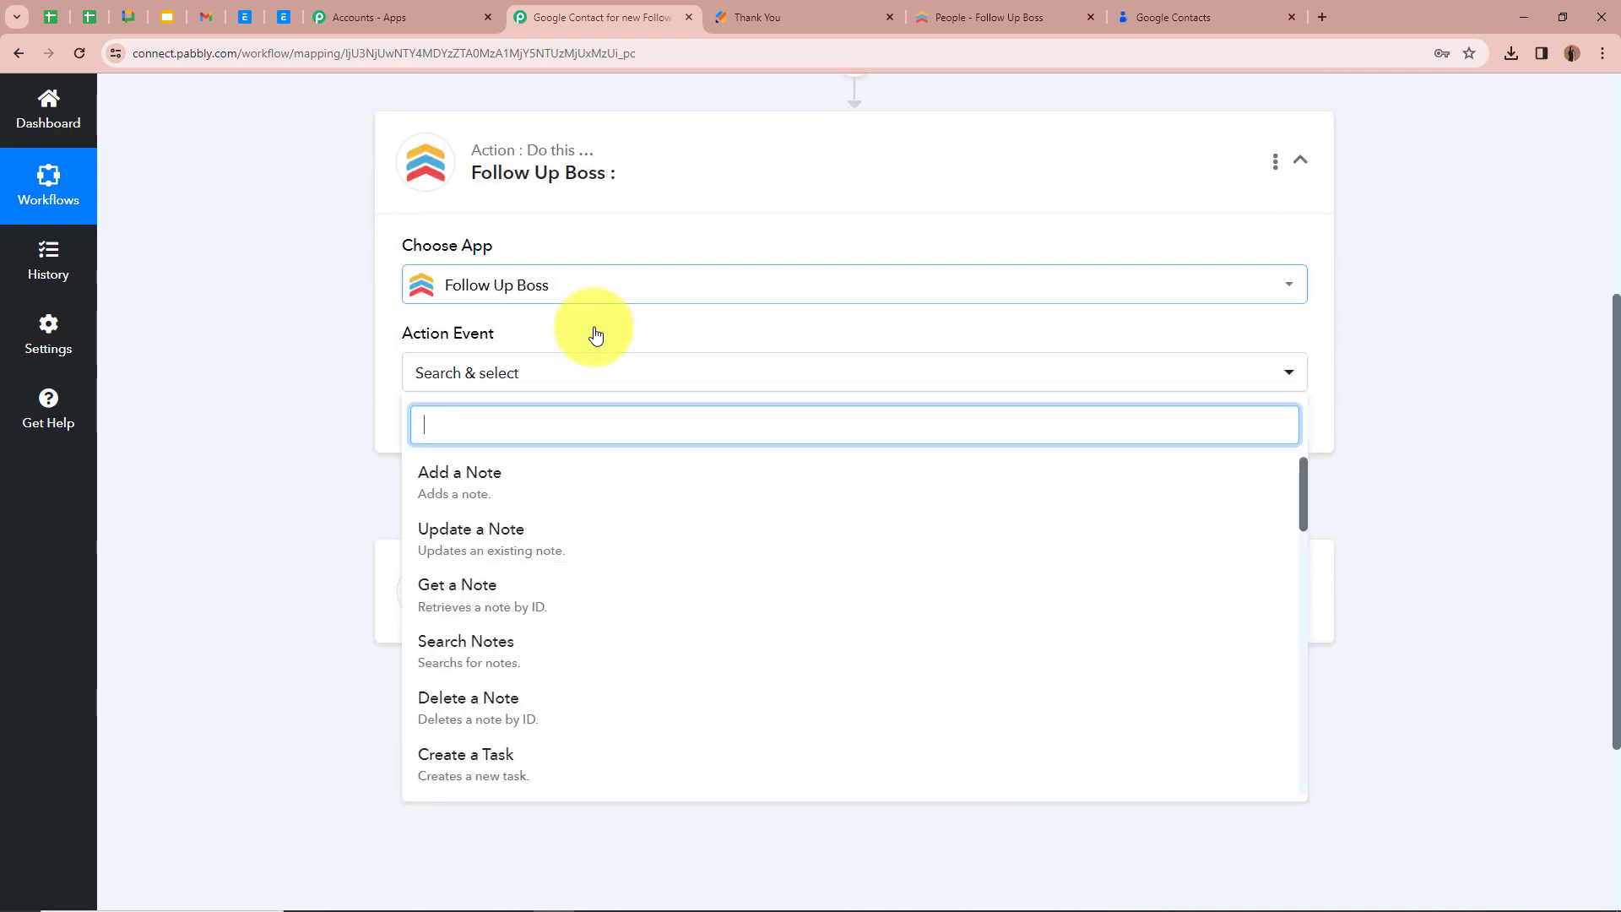
{"action": "scroll", "coordinate": [579, 549], "scroll_direction": "down", "scroll_amount": 10}
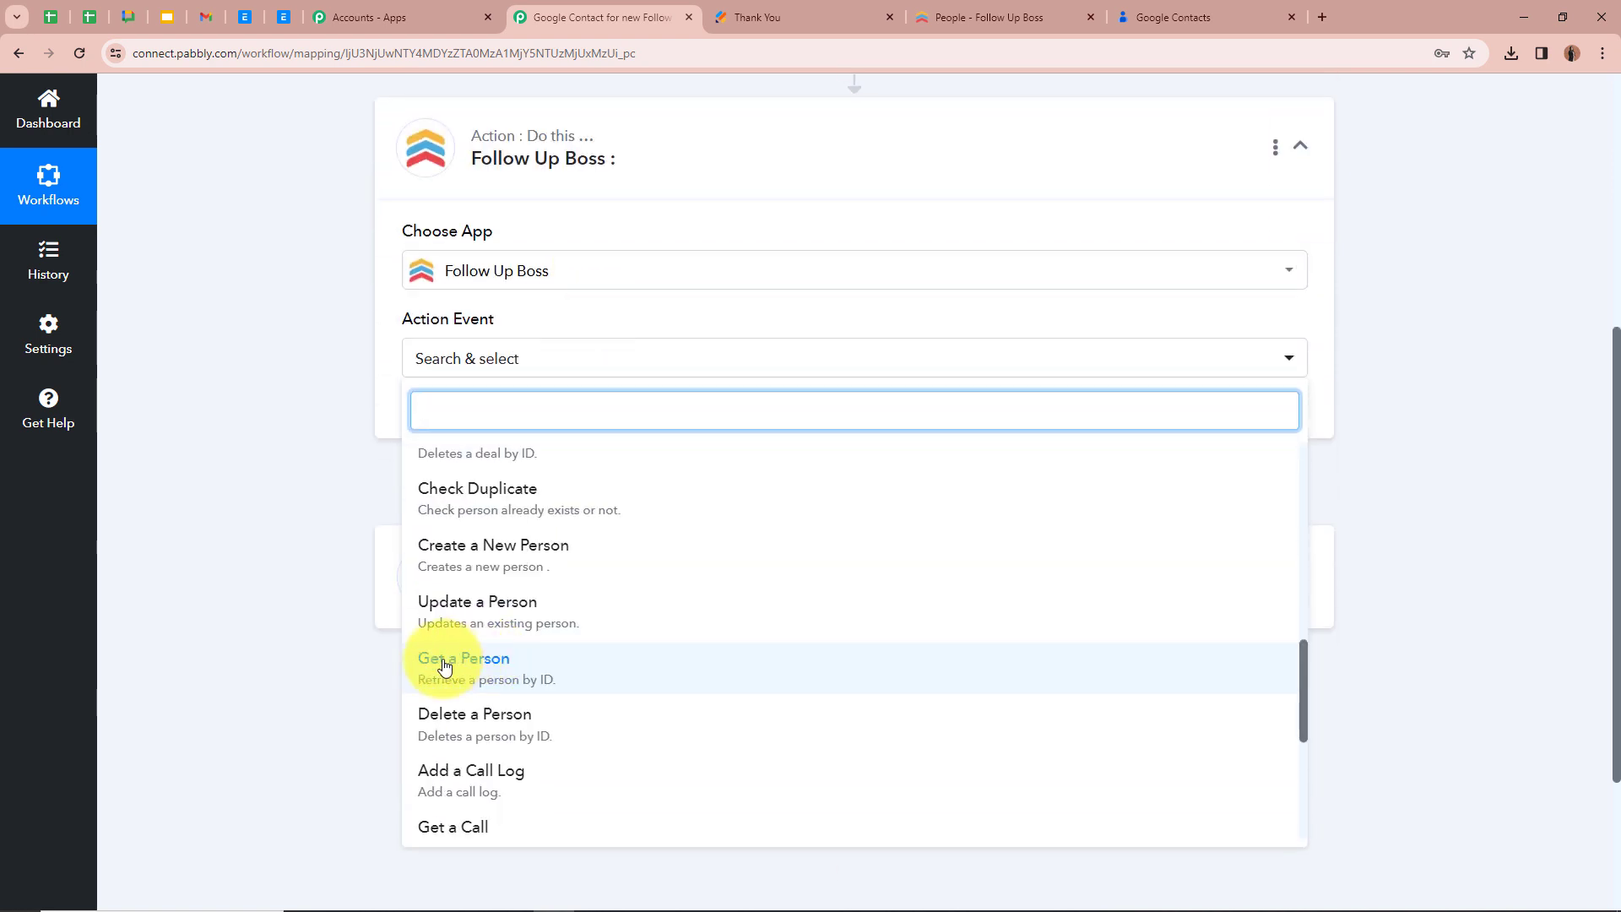
{"action": "left_click", "coordinate": [561, 674]}
Review the resource ID in the trigger's response, and connect the Get a Person action through the existing connection Follow Up Boss #3
{"action": "scroll", "coordinate": [326, 503], "scroll_direction": "up", "scroll_amount": 2}
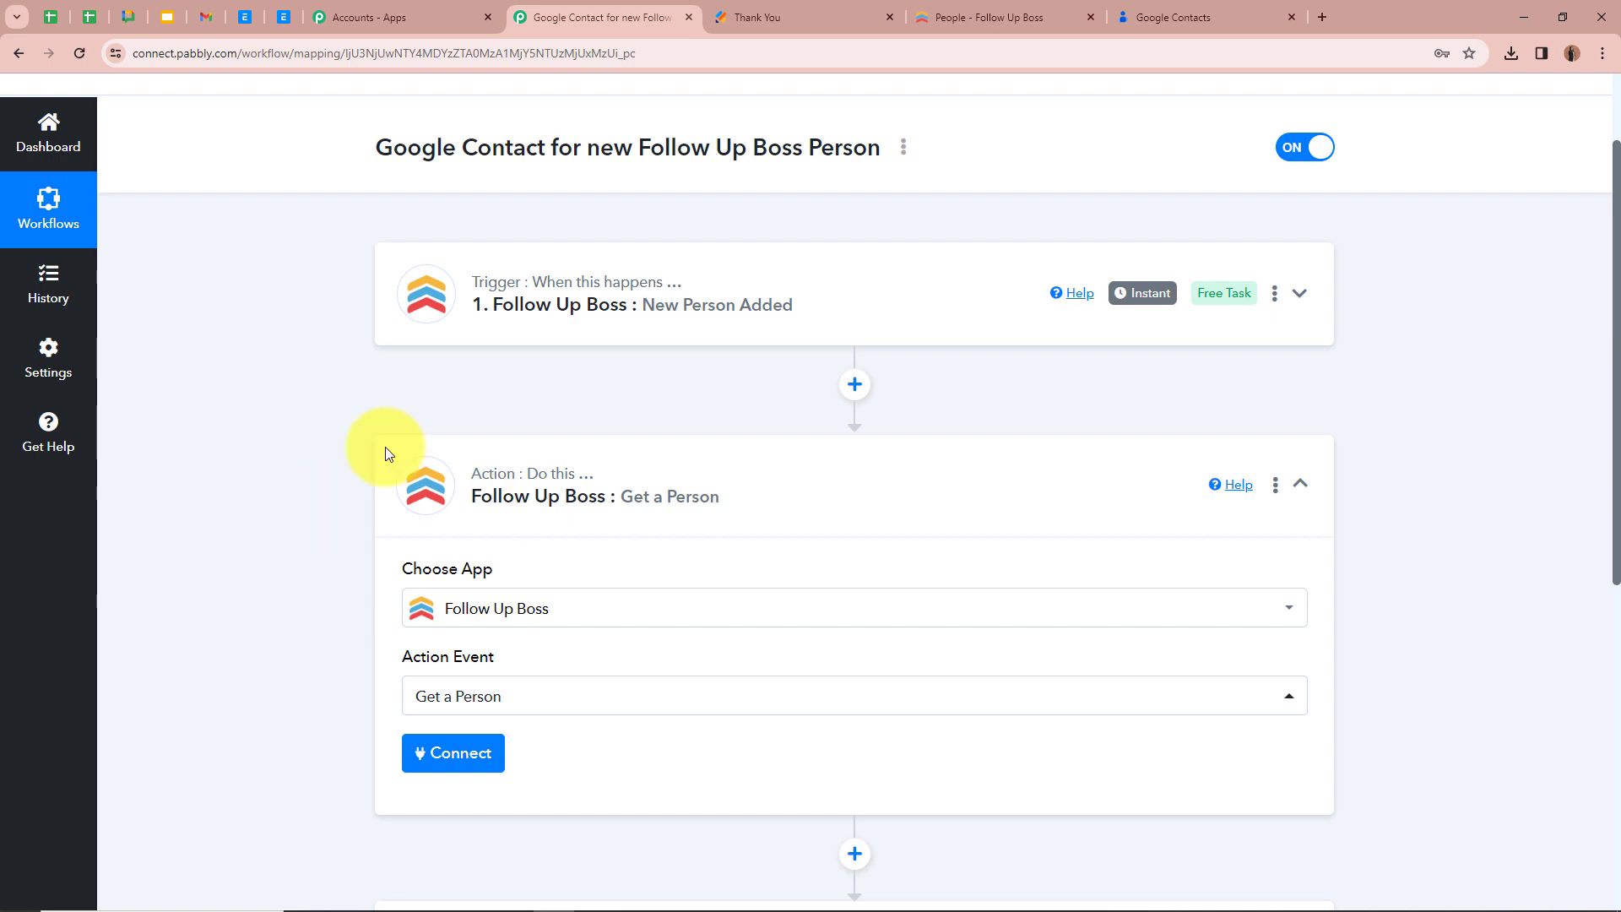
{"action": "left_click", "coordinate": [1299, 293]}
{"action": "scroll", "coordinate": [761, 544], "scroll_direction": "down", "scroll_amount": 3}
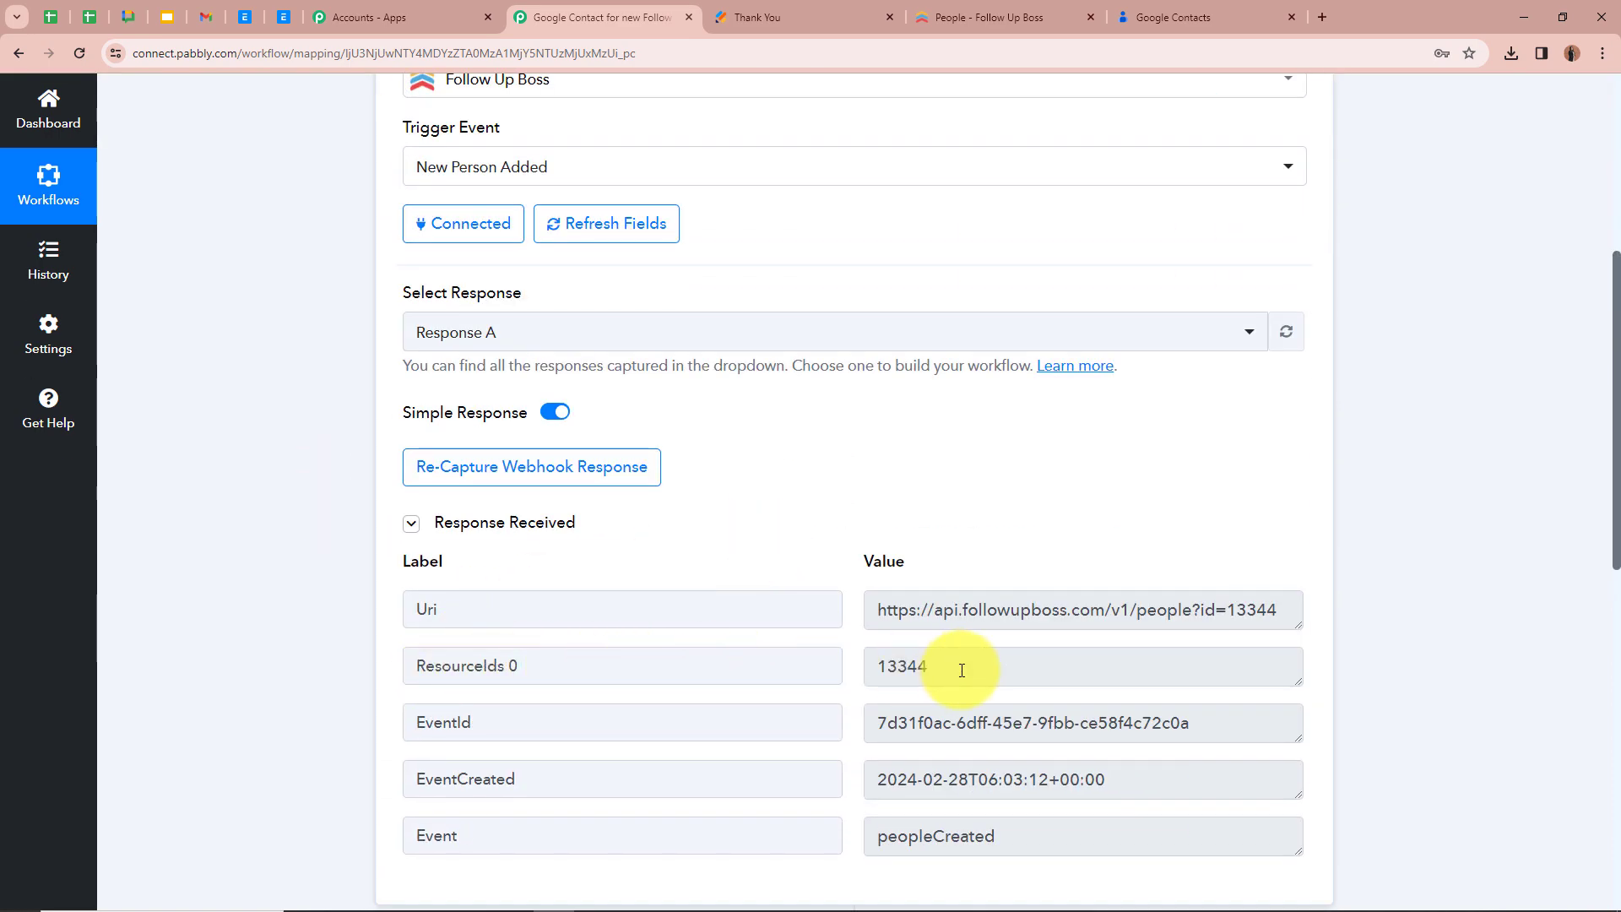
{"action": "scroll", "coordinate": [962, 670], "scroll_direction": "up", "scroll_amount": 4}
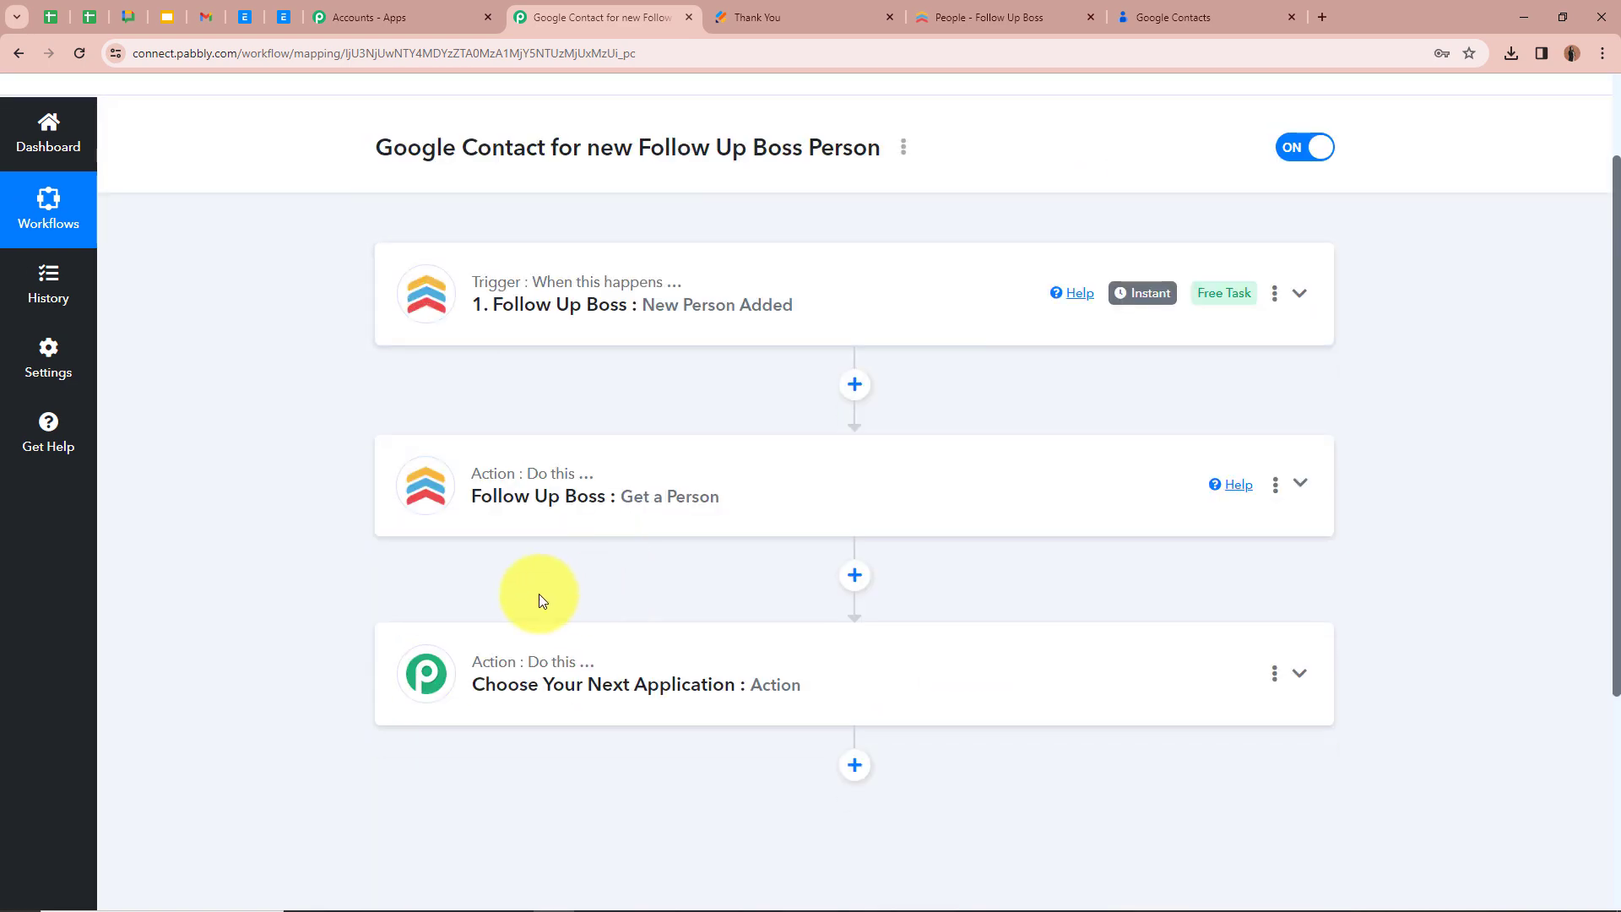
{"action": "left_click", "coordinate": [1315, 492]}
{"action": "left_click", "coordinate": [471, 586]}
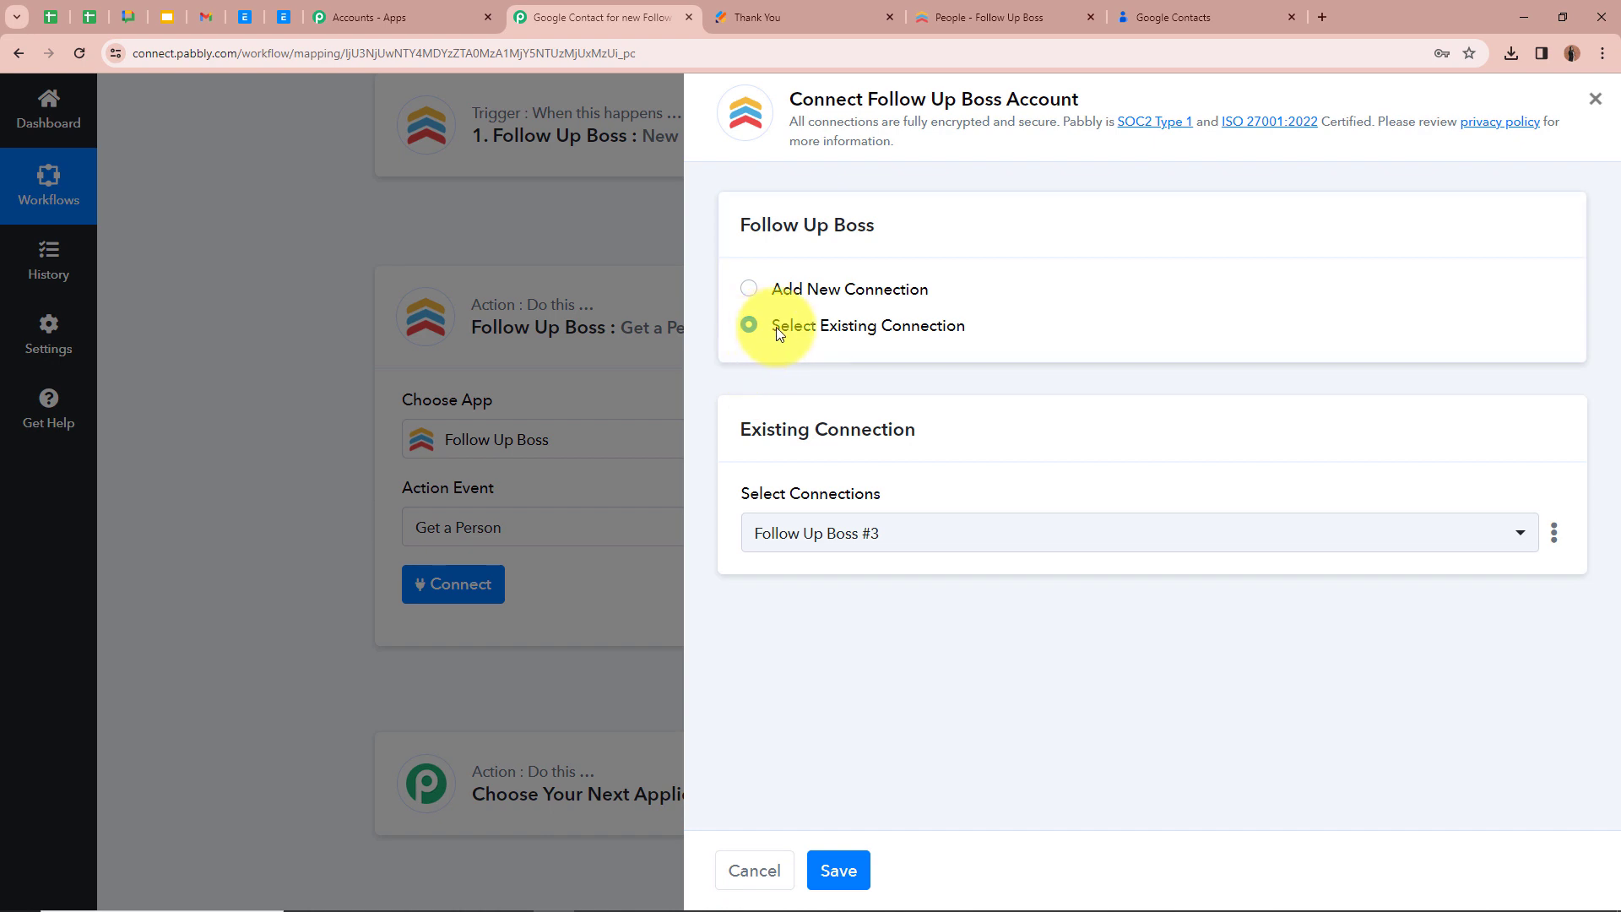
{"action": "left_click", "coordinate": [821, 875]}
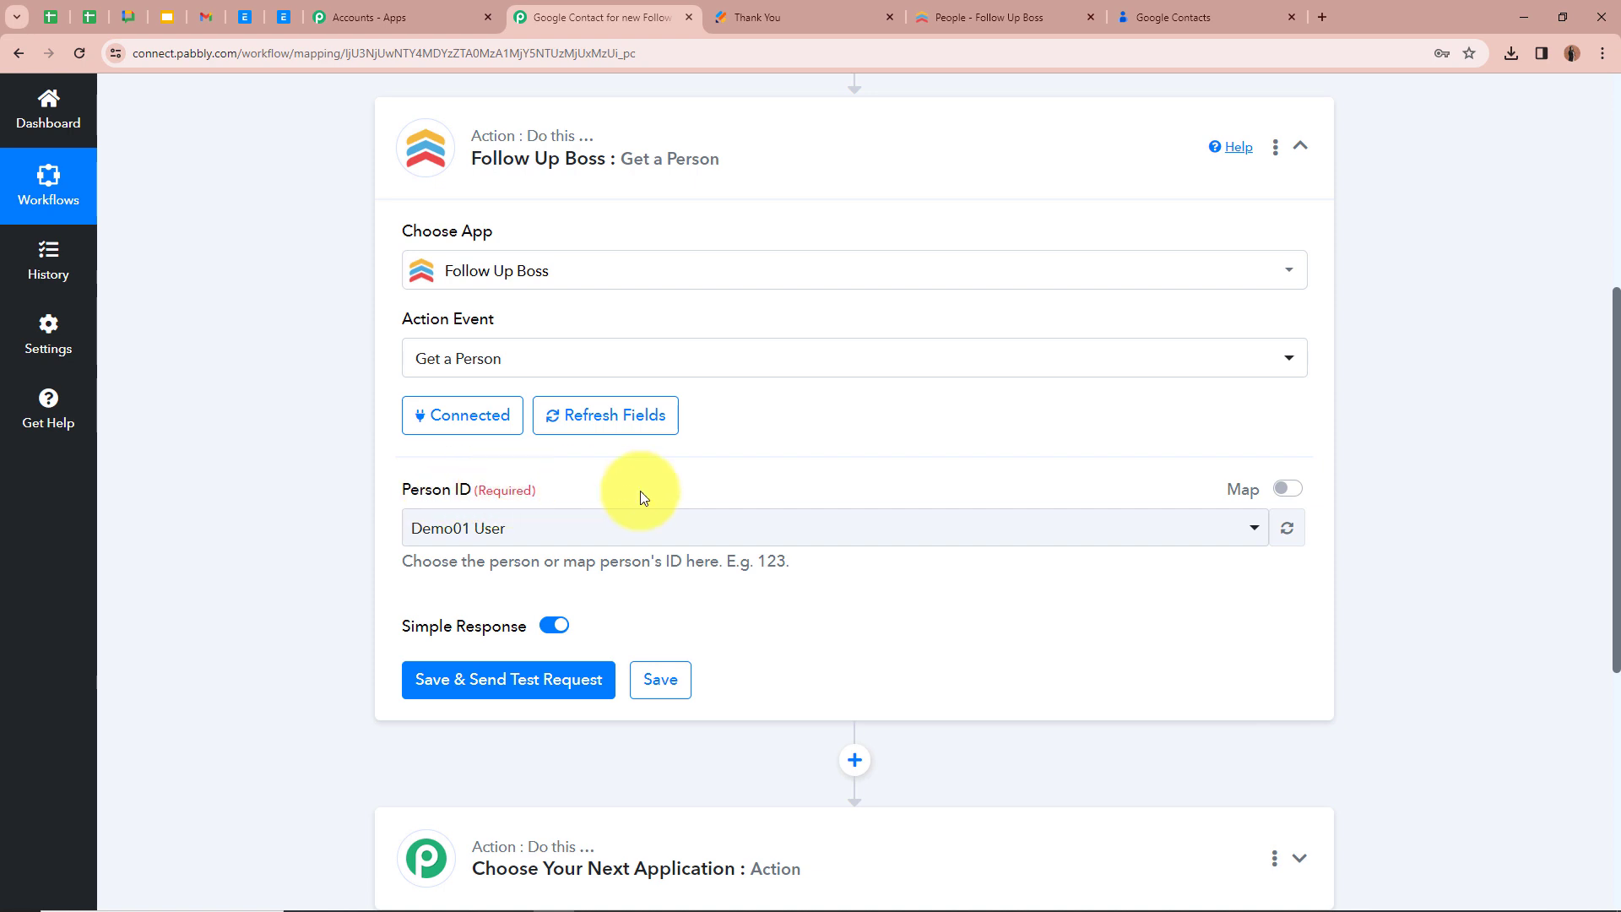
Enable mapping for the Person ID of the Get a Person action, and map it to ResourceIds 0 from the New Person Added trigger
{"action": "left_click", "coordinate": [1288, 488]}
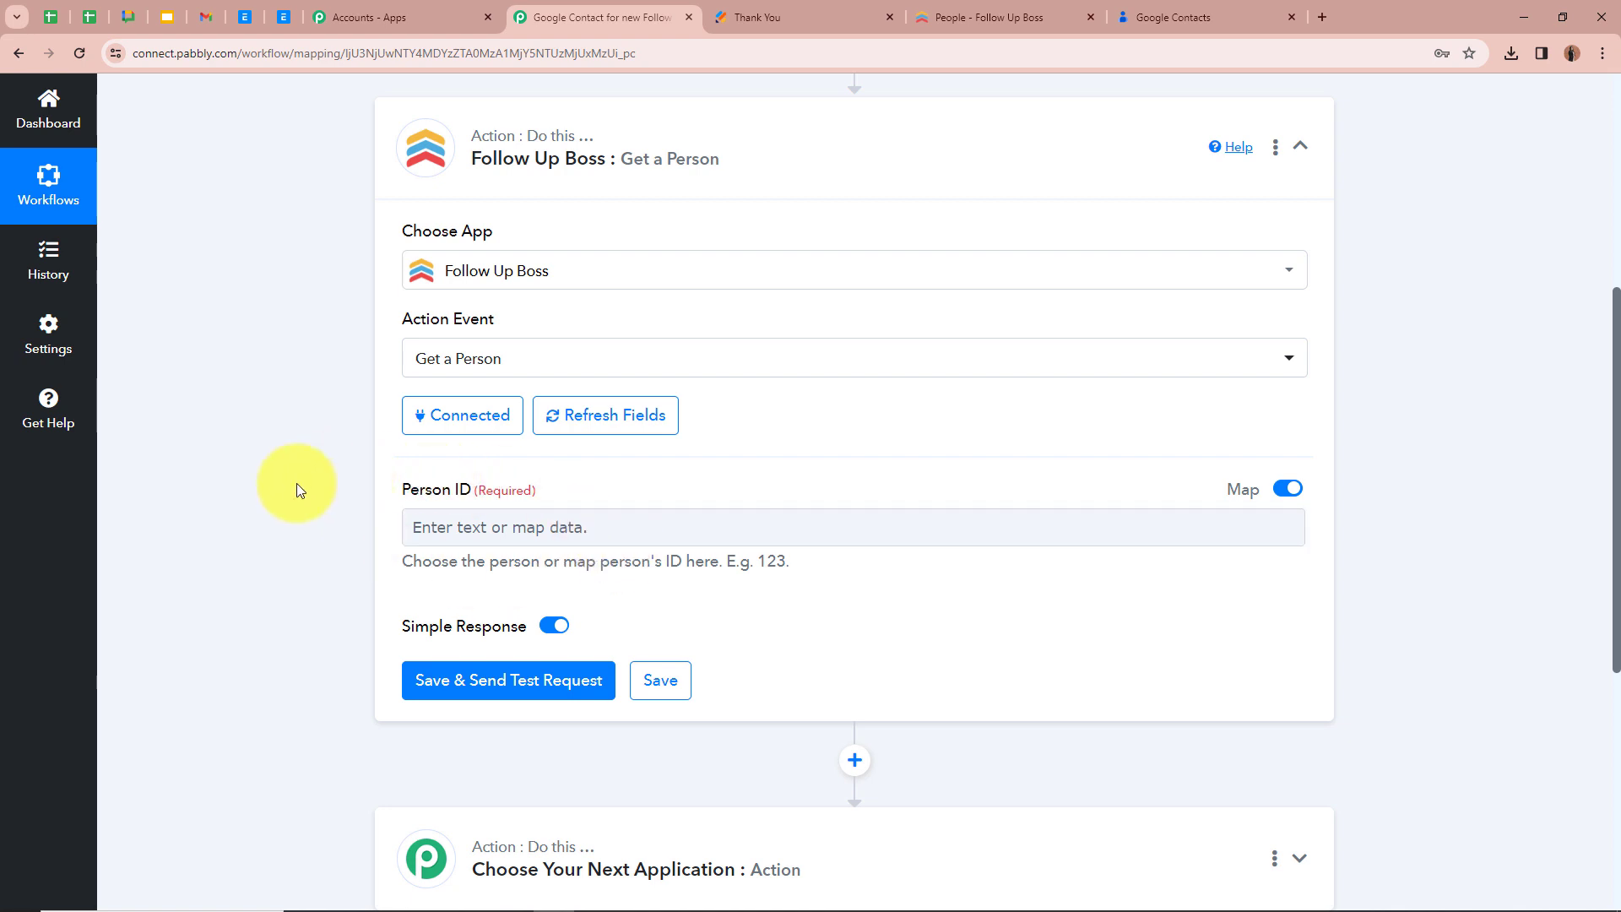
{"action": "scroll", "coordinate": [297, 483], "scroll_direction": "up", "scroll_amount": 4}
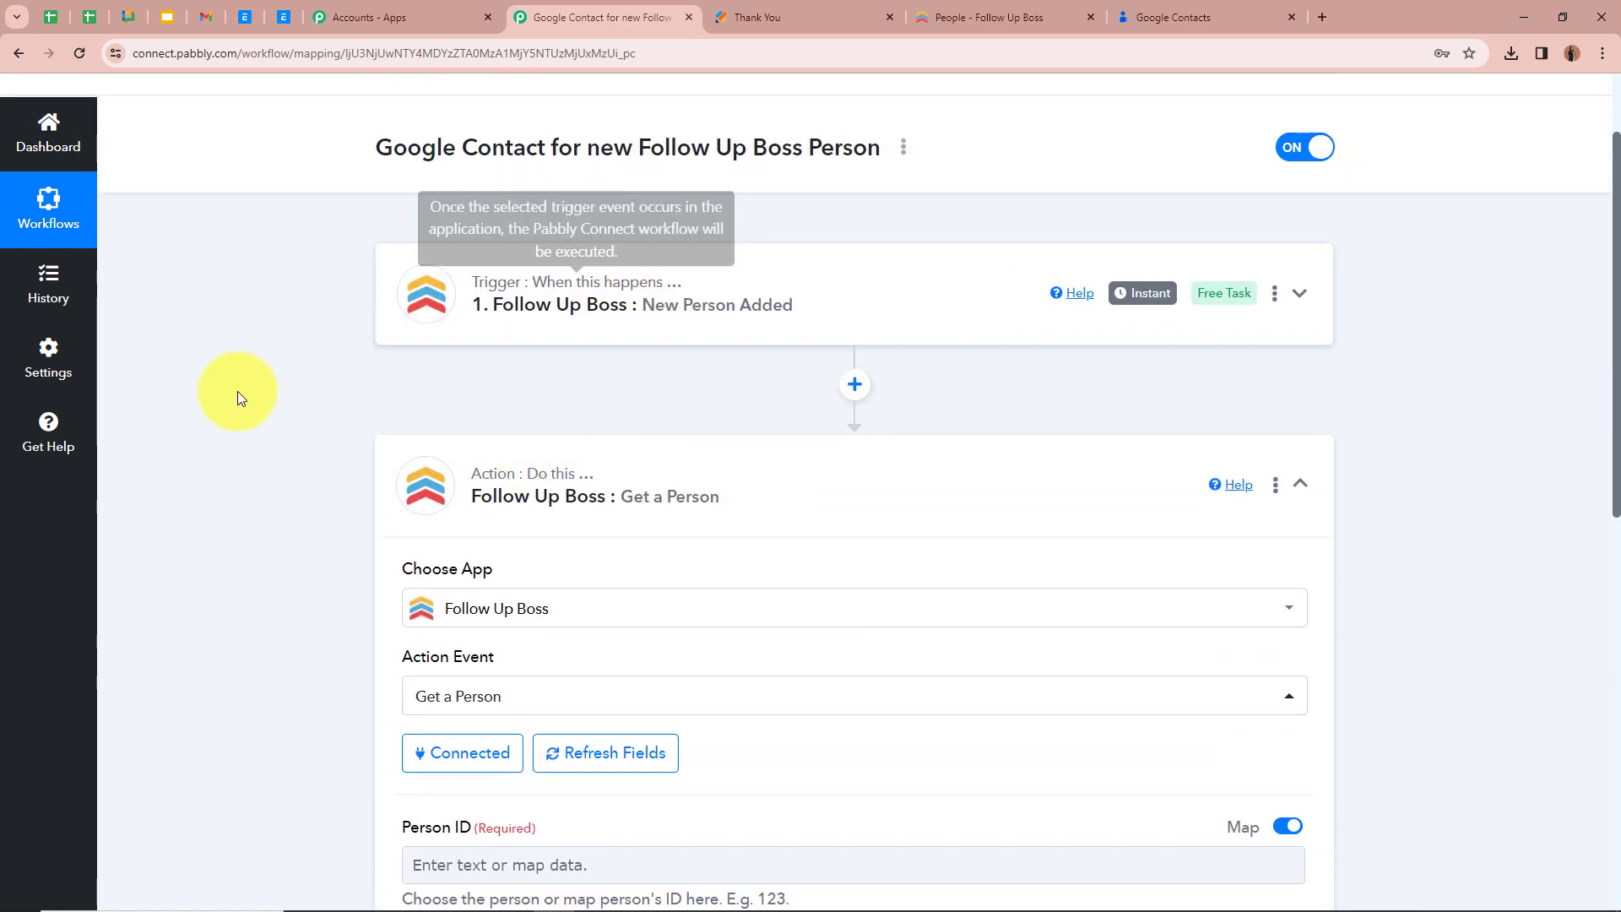
{"action": "scroll", "coordinate": [266, 439], "scroll_direction": "down", "scroll_amount": 3}
{"action": "scroll", "coordinate": [265, 437], "scroll_direction": "down", "scroll_amount": 2}
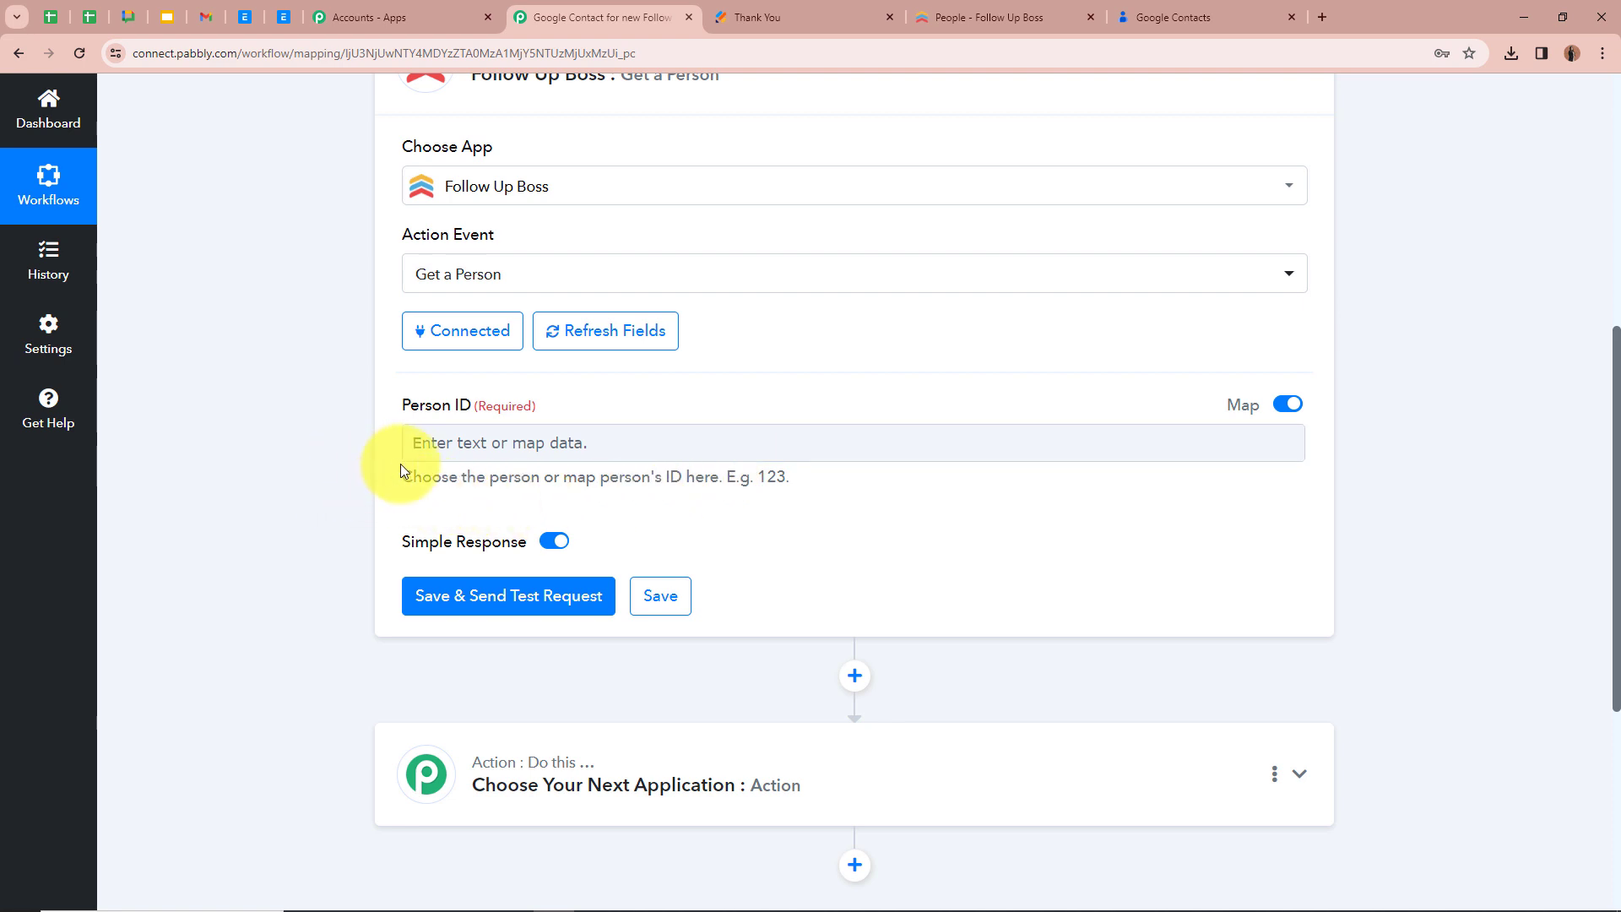
{"action": "left_click", "coordinate": [478, 440]}
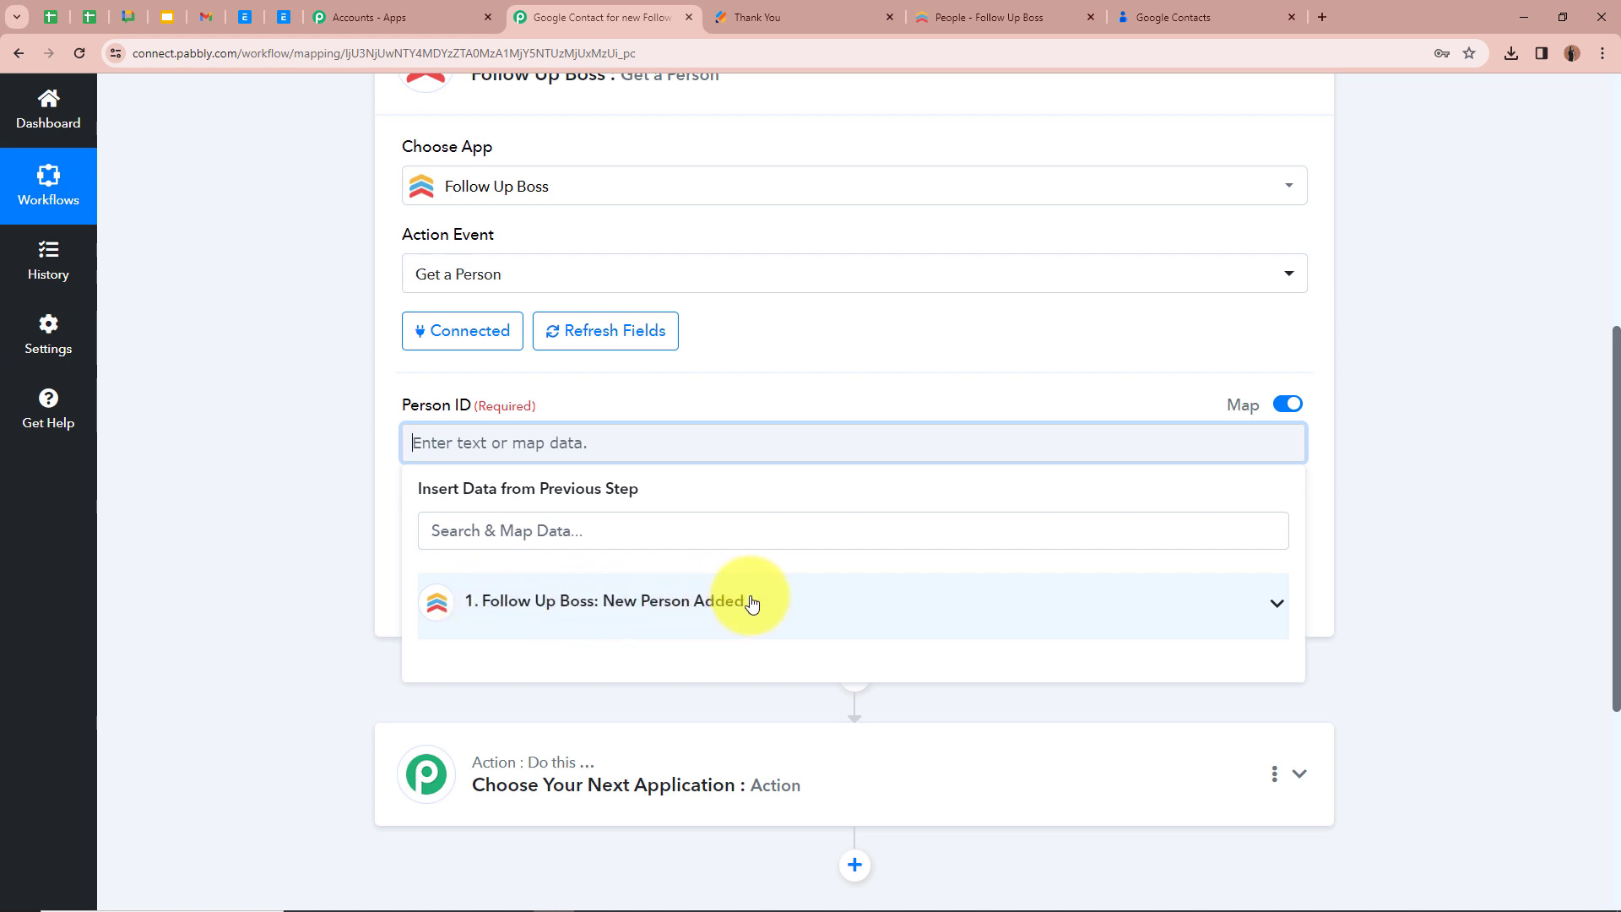
{"action": "left_click", "coordinate": [1281, 600]}
{"action": "scroll", "coordinate": [1013, 726], "scroll_direction": "down", "scroll_amount": 1}
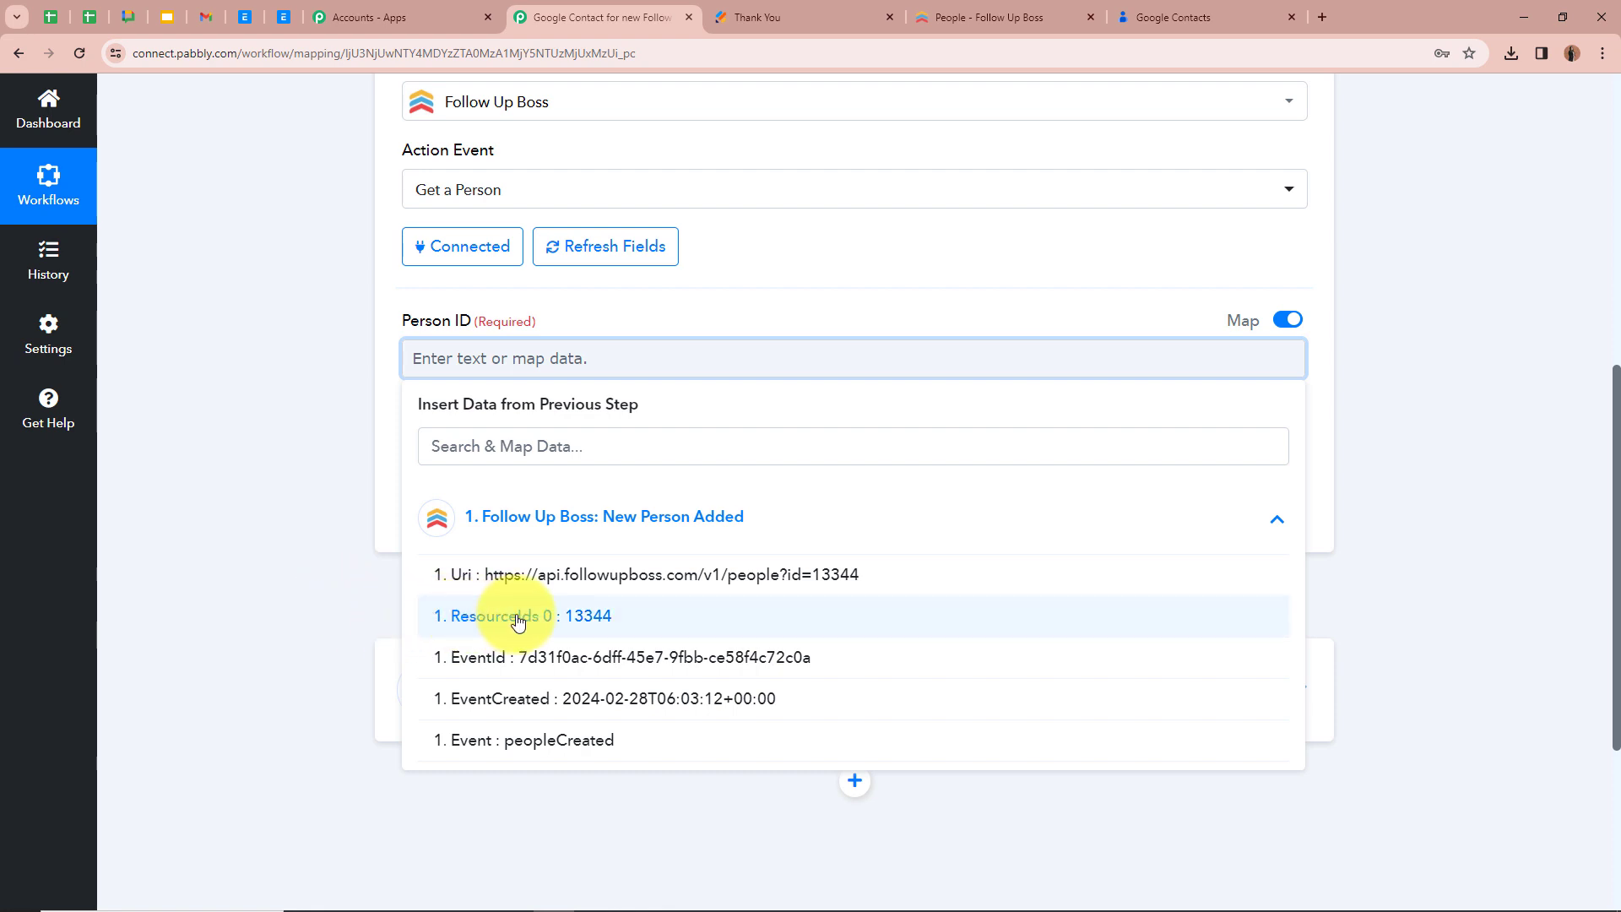
{"action": "left_click", "coordinate": [649, 621]}
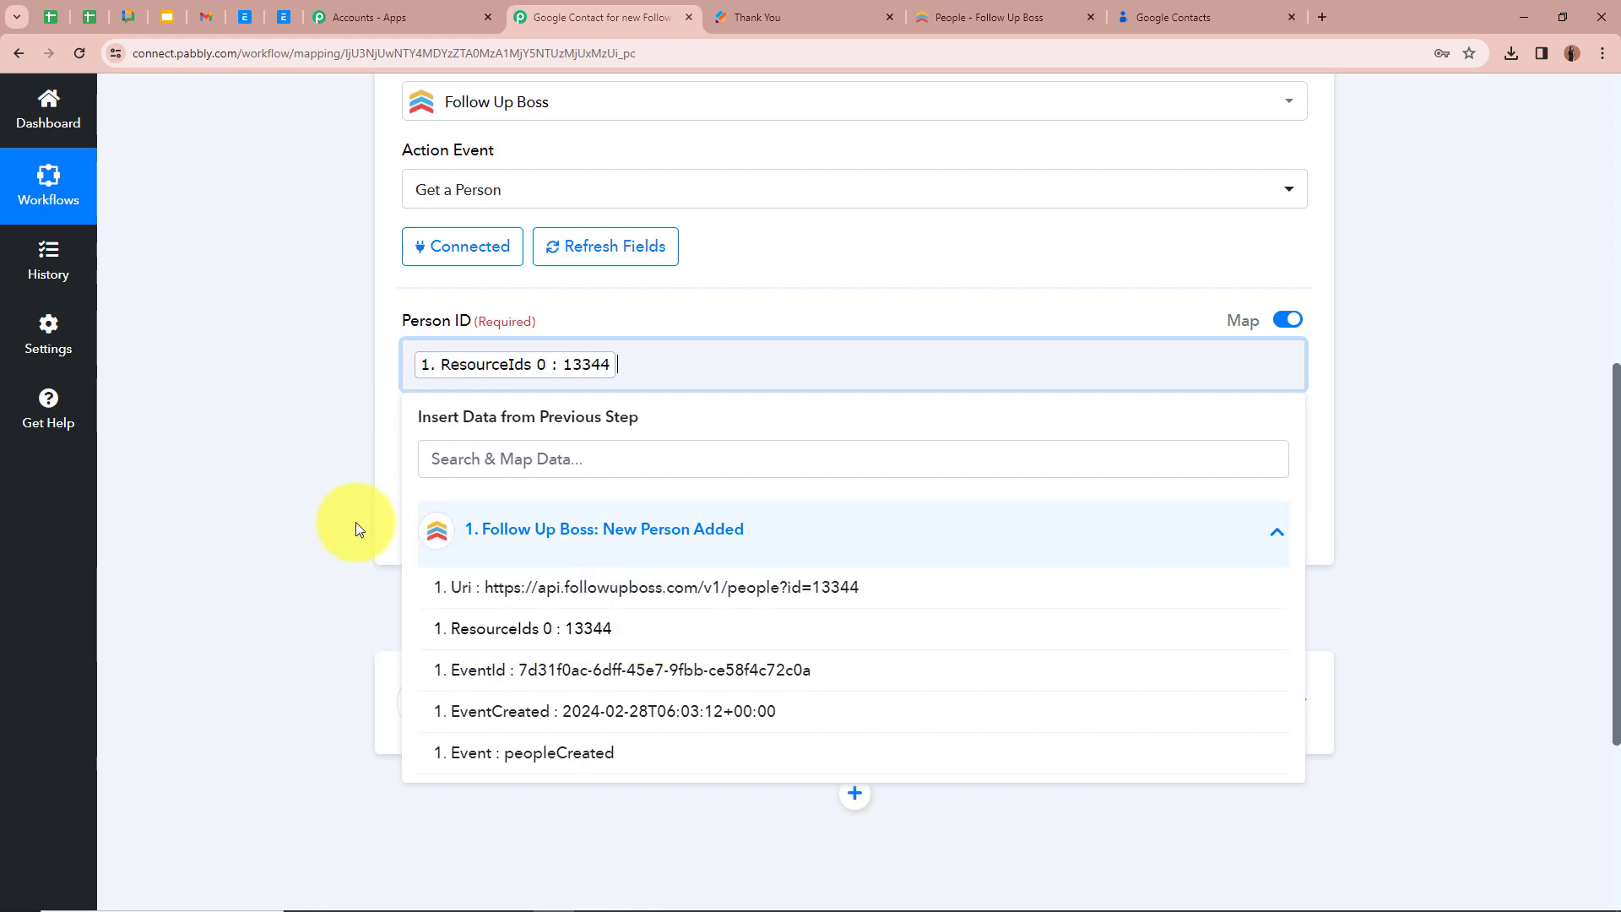
{"action": "left_click", "coordinate": [346, 523]}
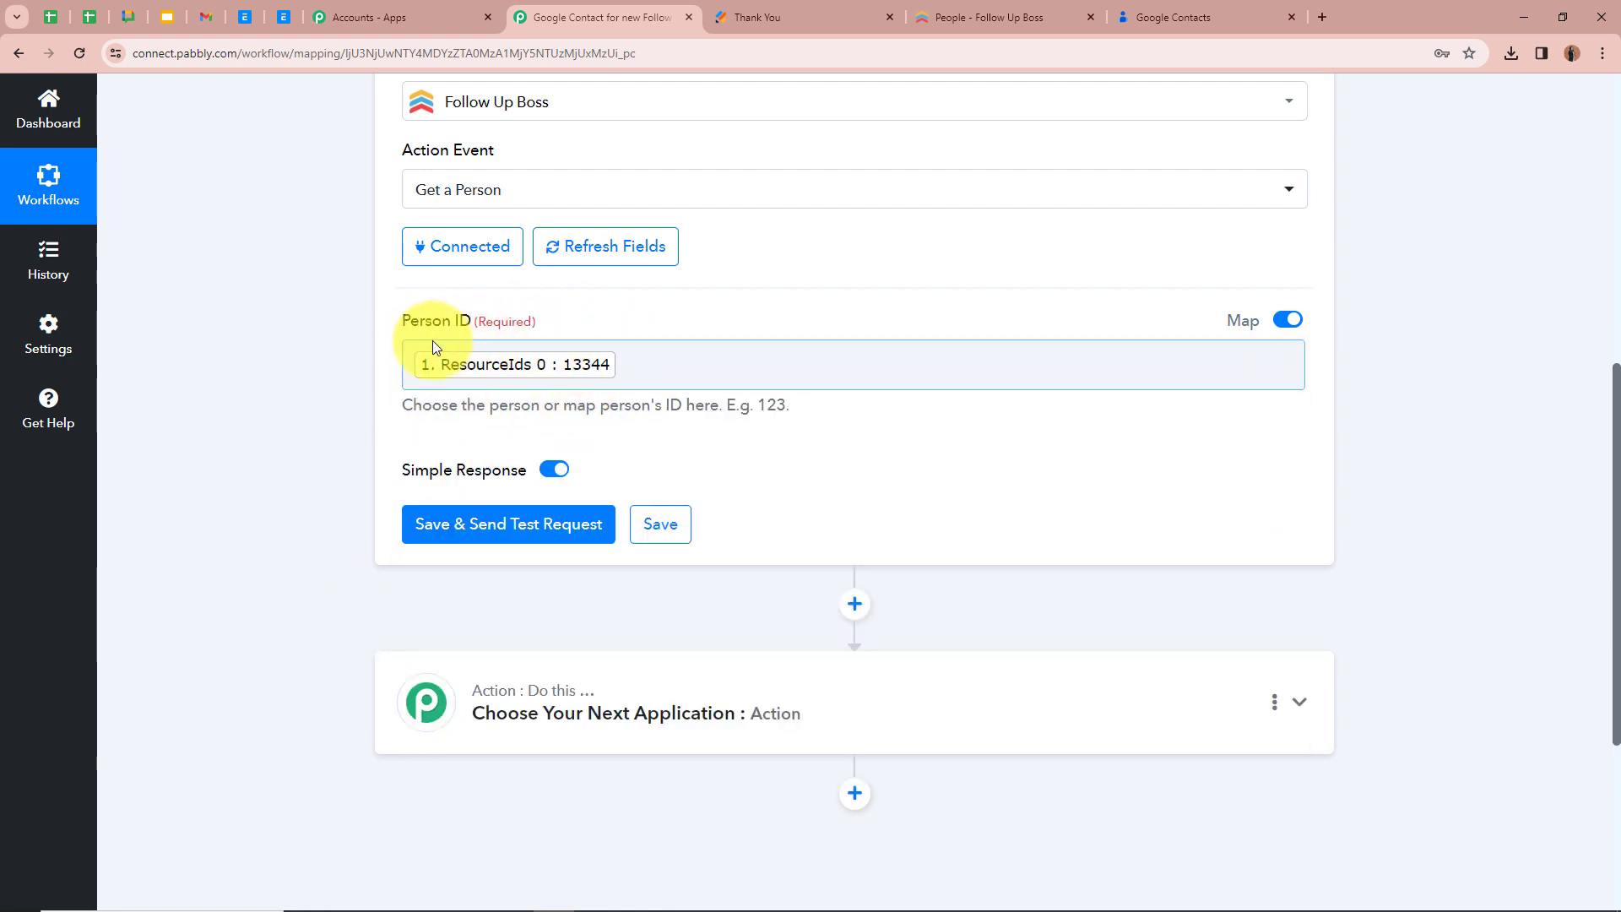
Save the Get a Person action with its mapped Person ID, and send a test request
{"action": "scroll", "coordinate": [393, 348], "scroll_direction": "up", "scroll_amount": 6}
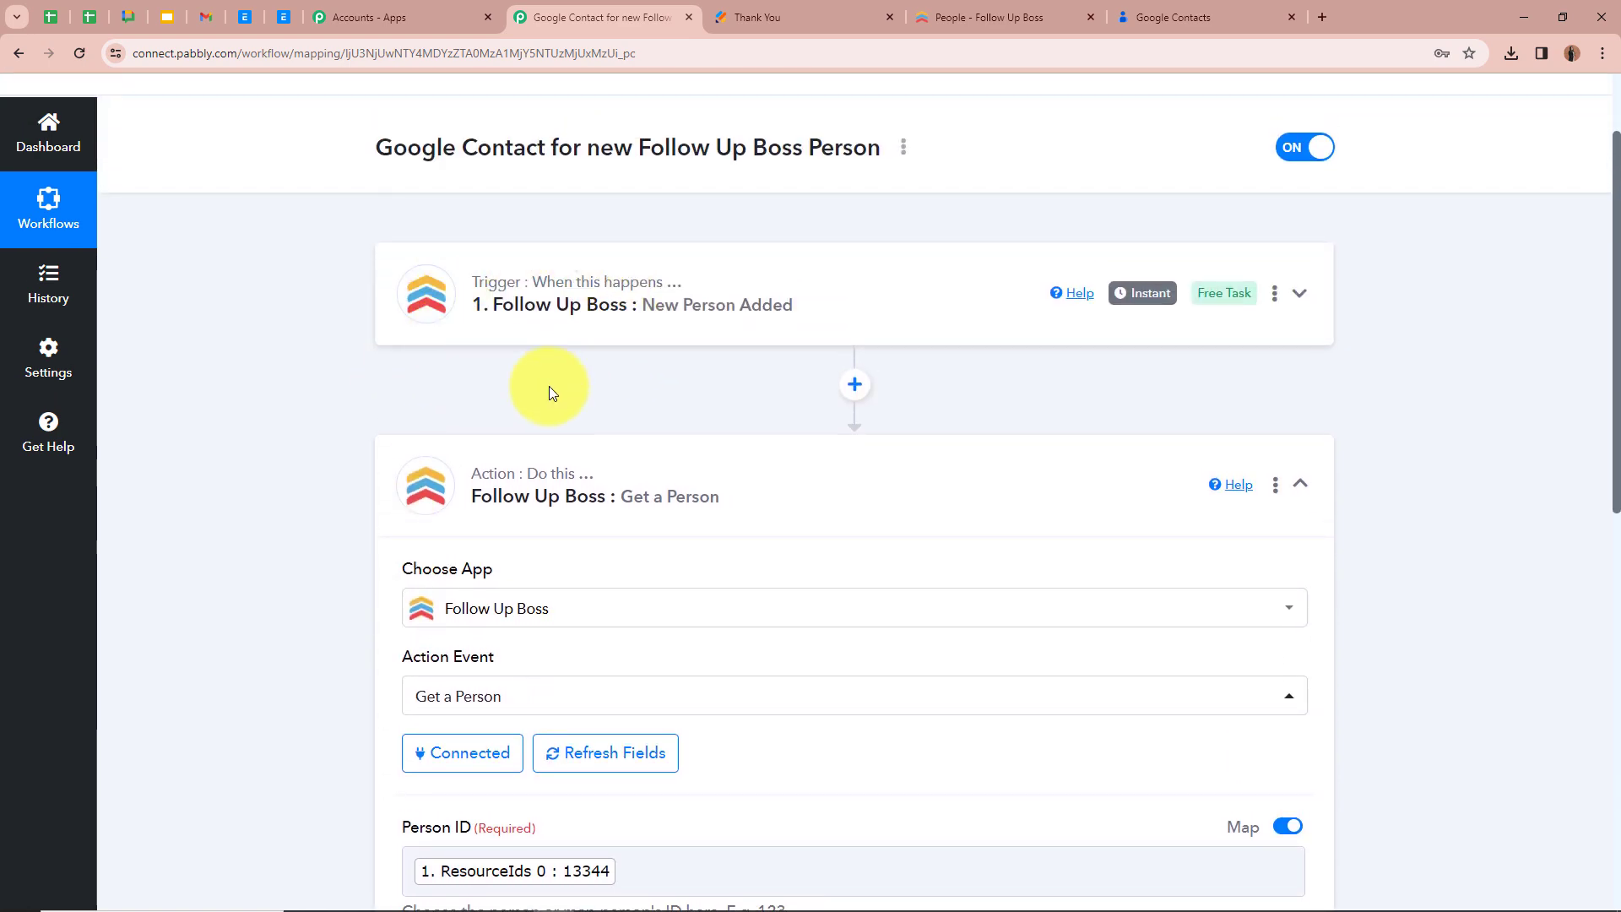
{"action": "scroll", "coordinate": [308, 372], "scroll_direction": "down", "scroll_amount": 5}
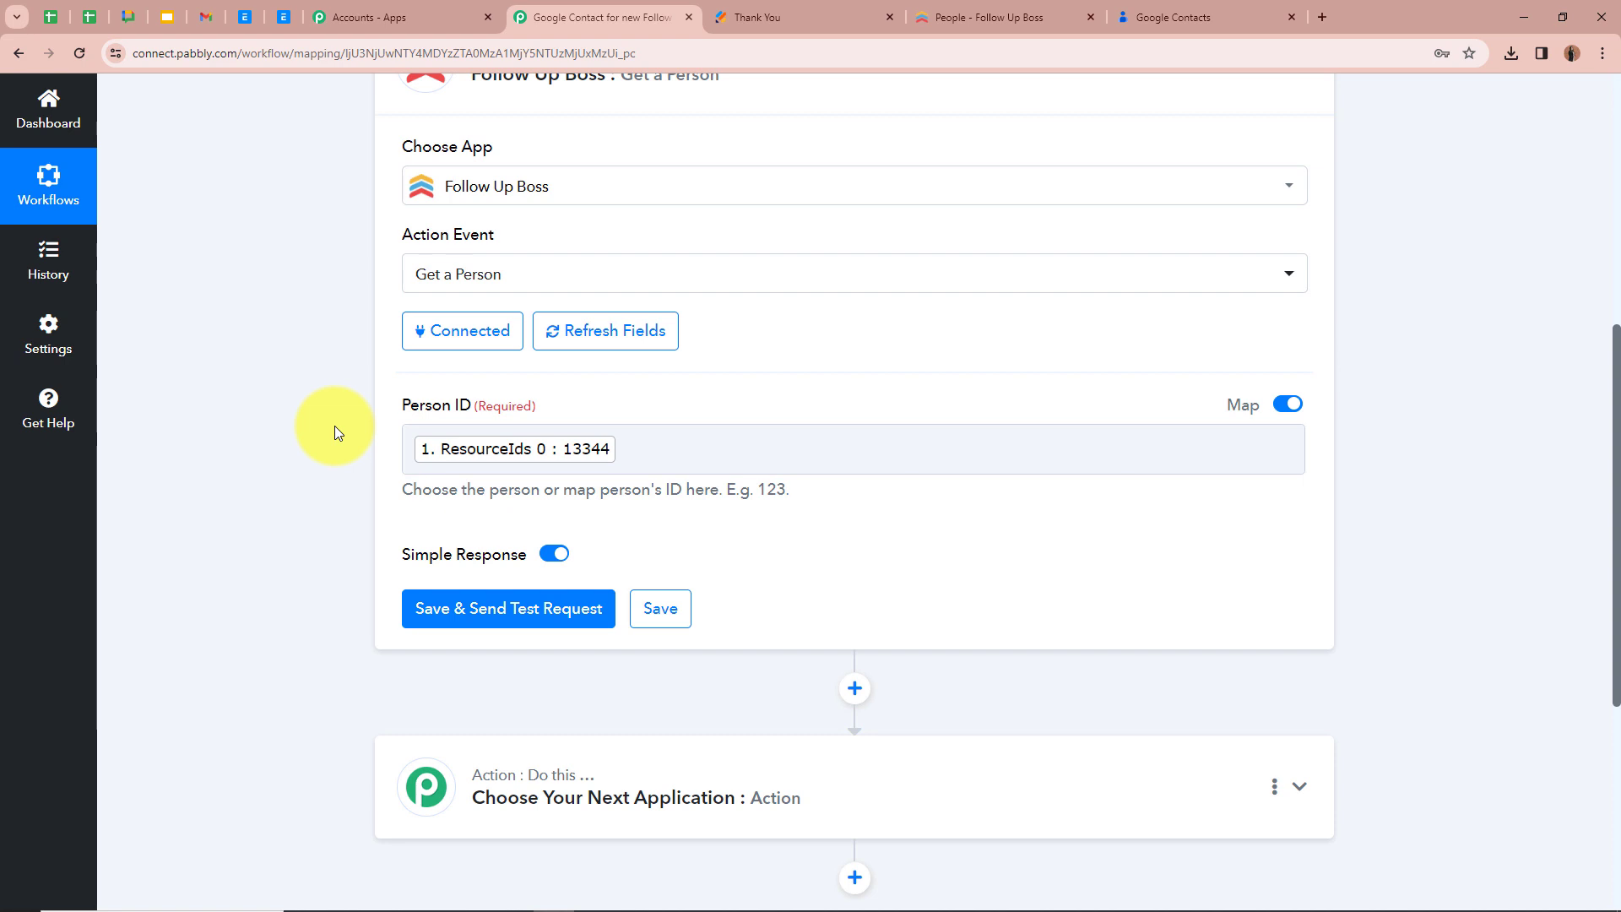
{"action": "scroll", "coordinate": [334, 433], "scroll_direction": "down", "scroll_amount": 1}
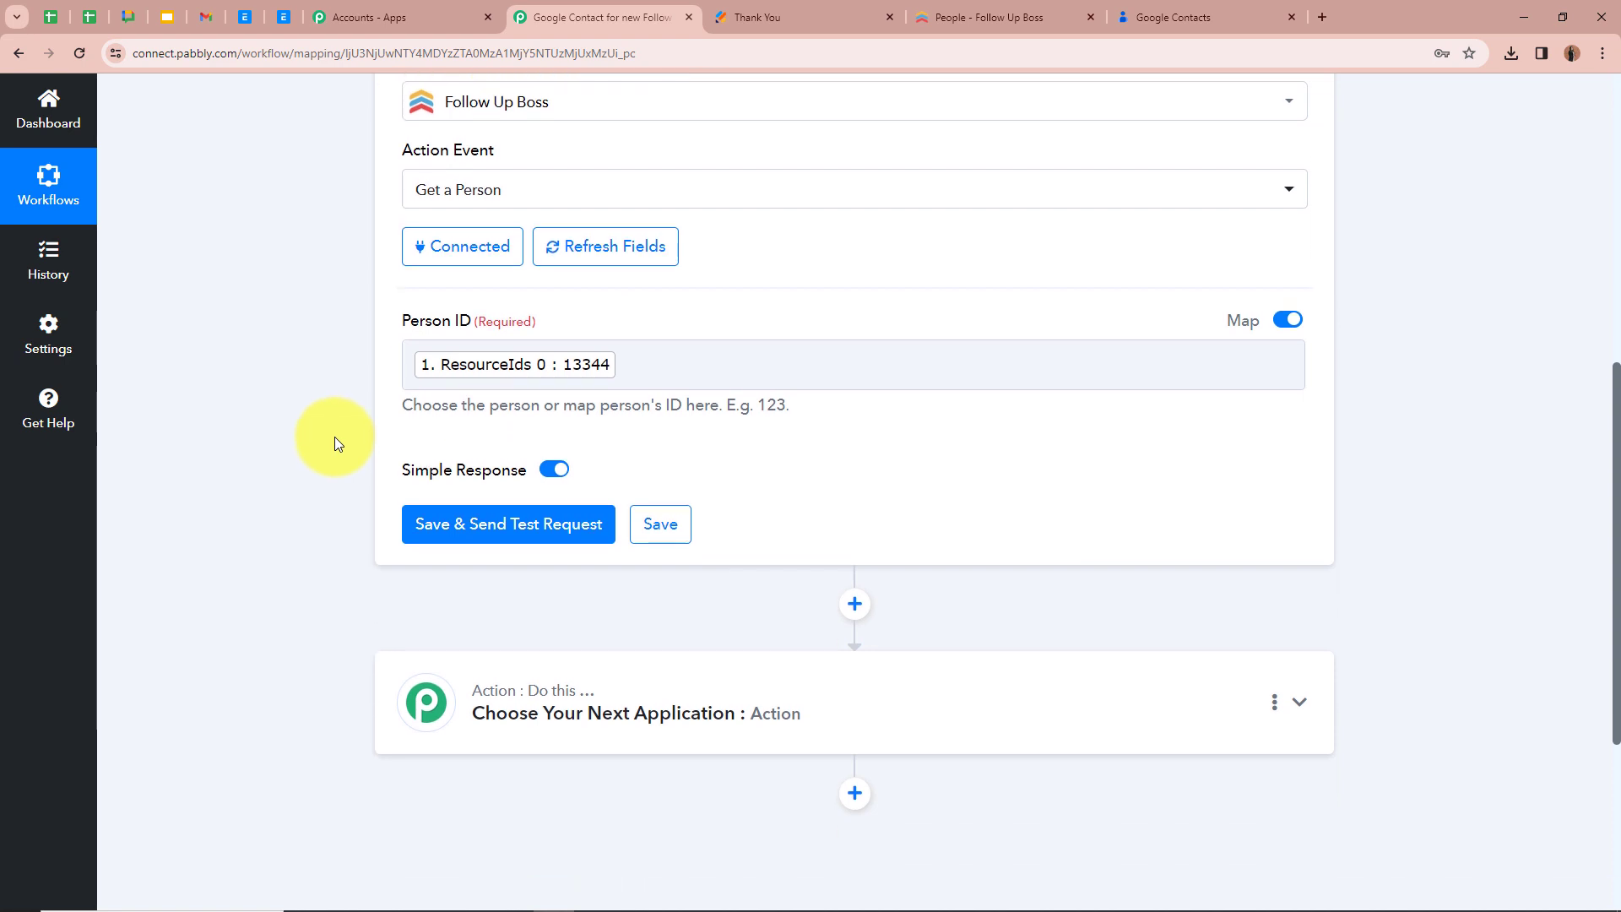
{"action": "left_click", "coordinate": [541, 530]}
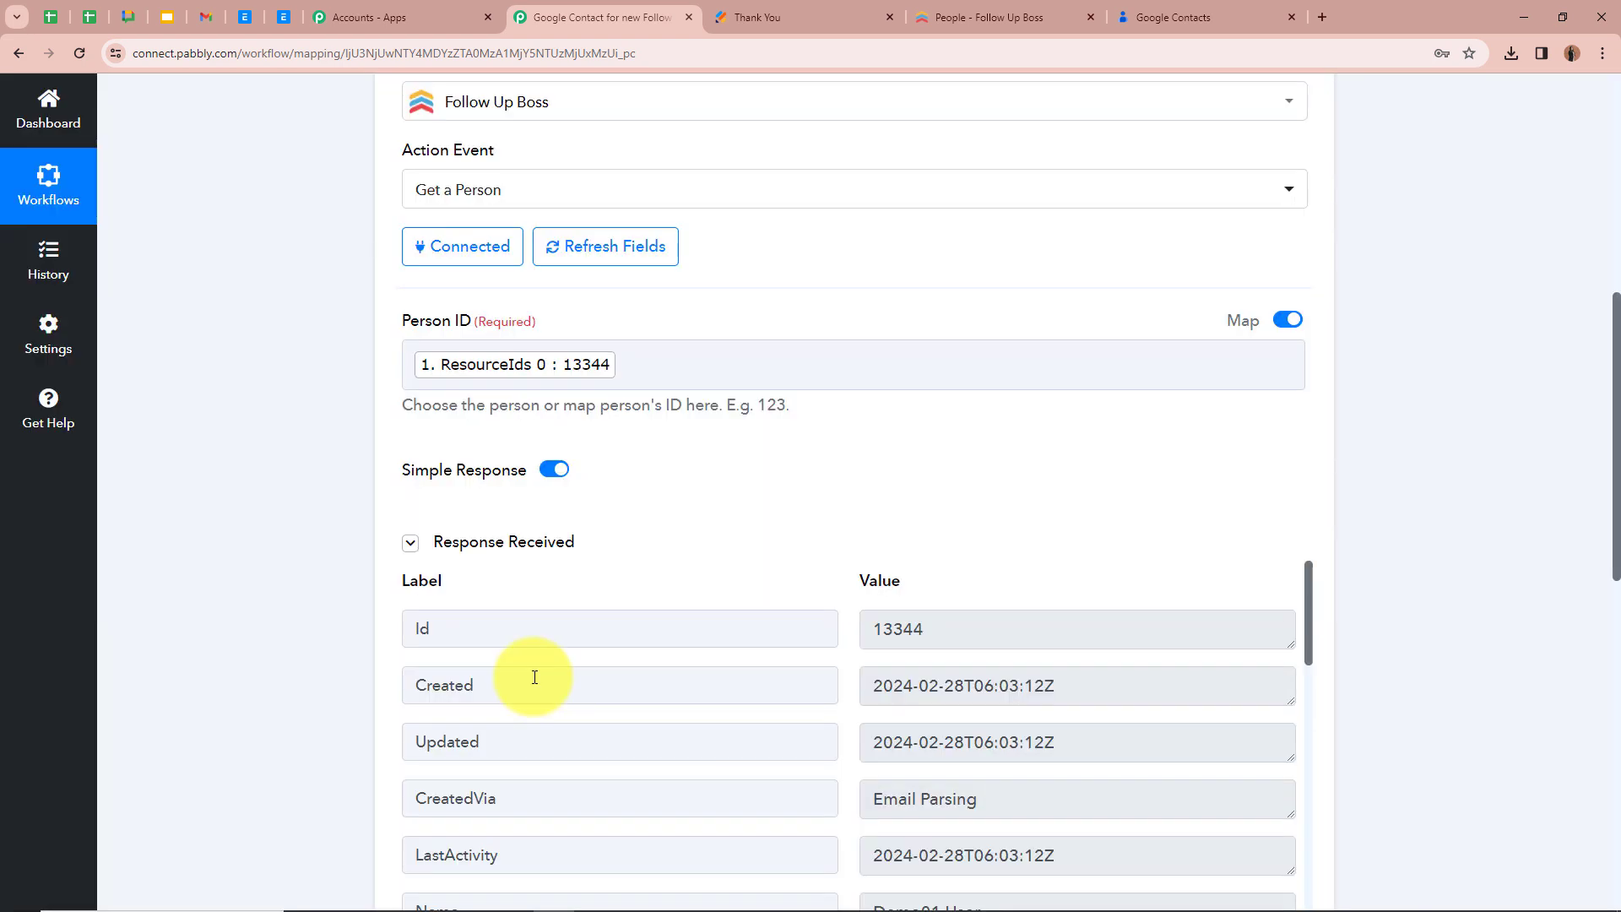
Review the Get a Person response for the lead's name and email details, and collapse the action
{"action": "scroll", "coordinate": [532, 673], "scroll_direction": "down", "scroll_amount": 3}
{"action": "scroll", "coordinate": [348, 646], "scroll_direction": "down", "scroll_amount": 1}
{"action": "scroll", "coordinate": [349, 646], "scroll_direction": "down", "scroll_amount": 2}
{"action": "scroll", "coordinate": [535, 641], "scroll_direction": "up", "scroll_amount": 3}
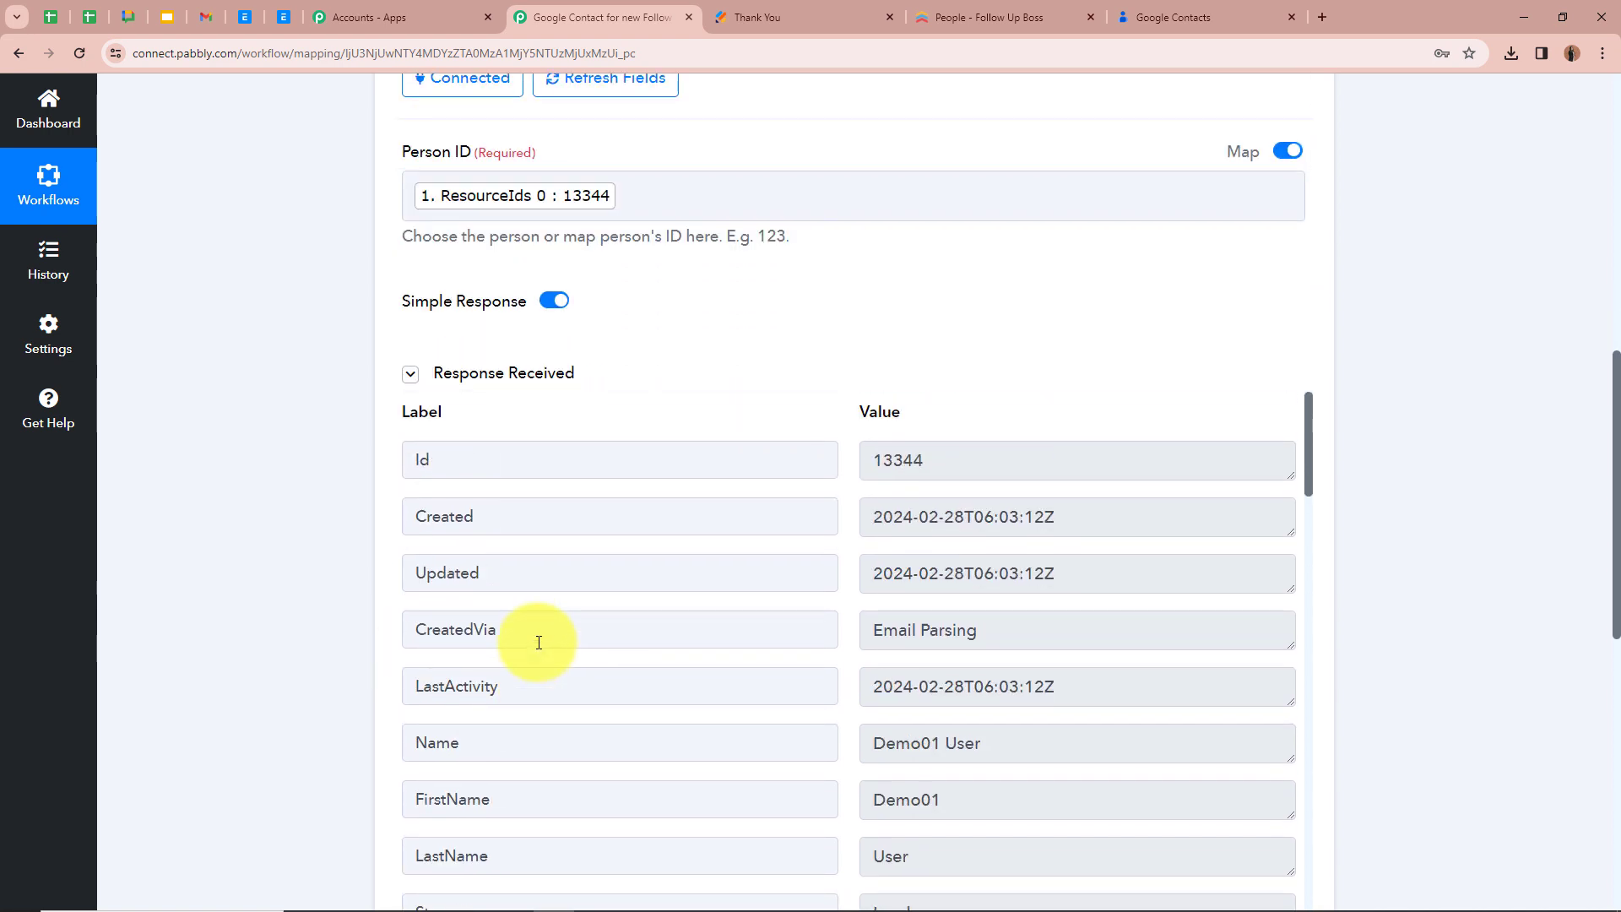
{"action": "scroll", "coordinate": [535, 641], "scroll_direction": "down", "scroll_amount": 3}
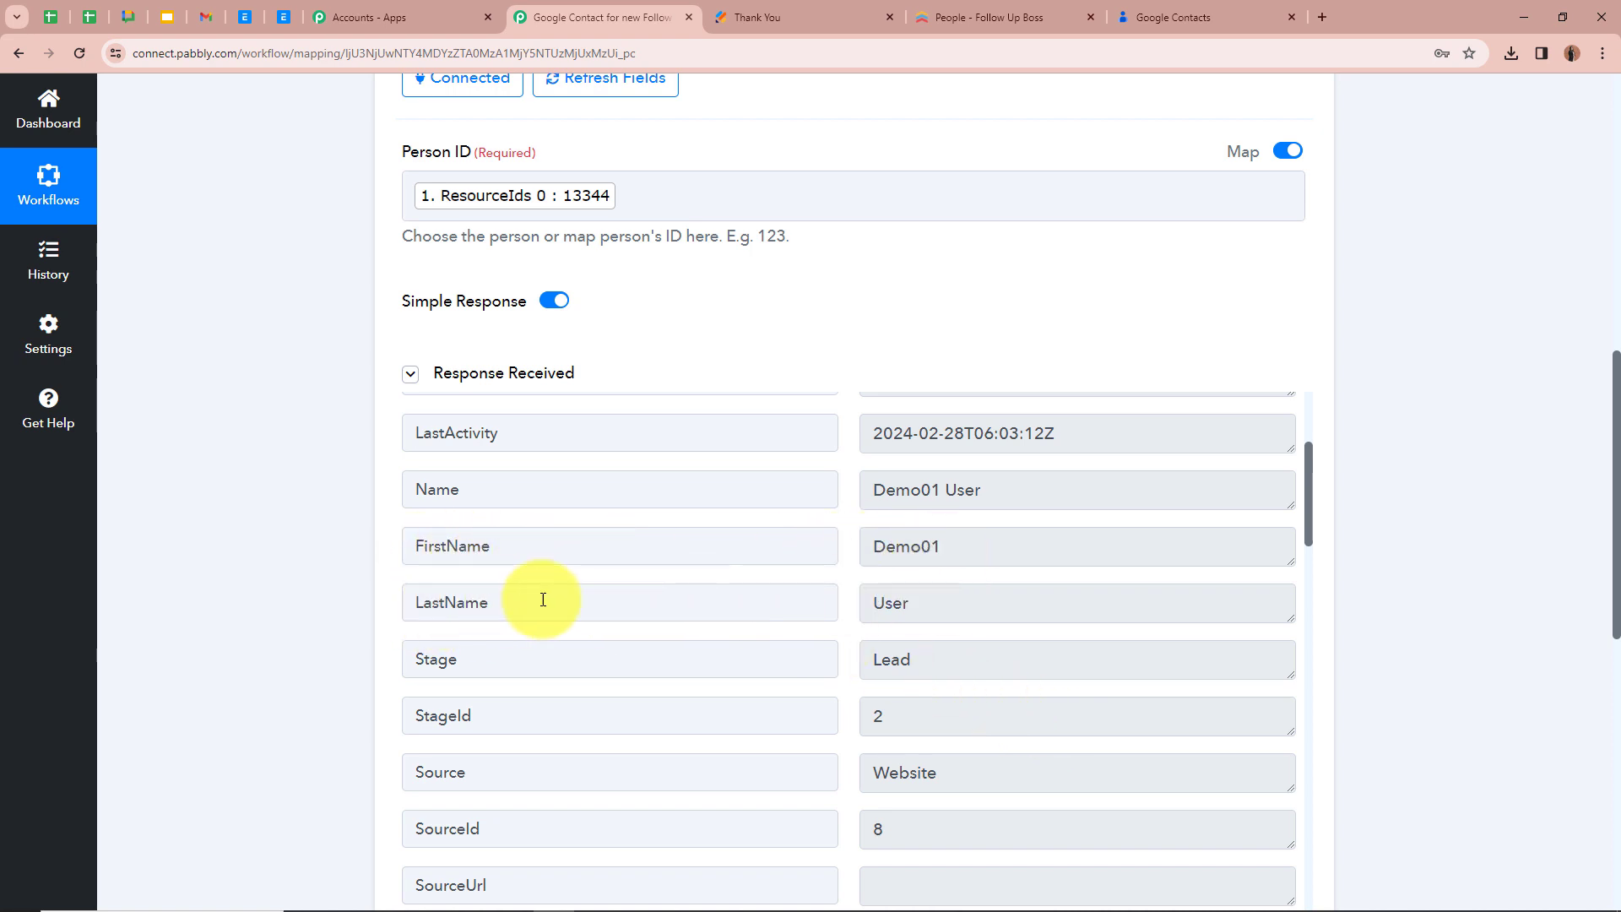
{"action": "scroll", "coordinate": [964, 597], "scroll_direction": "down", "scroll_amount": 2}
{"action": "scroll", "coordinate": [964, 597], "scroll_direction": "down", "scroll_amount": 8}
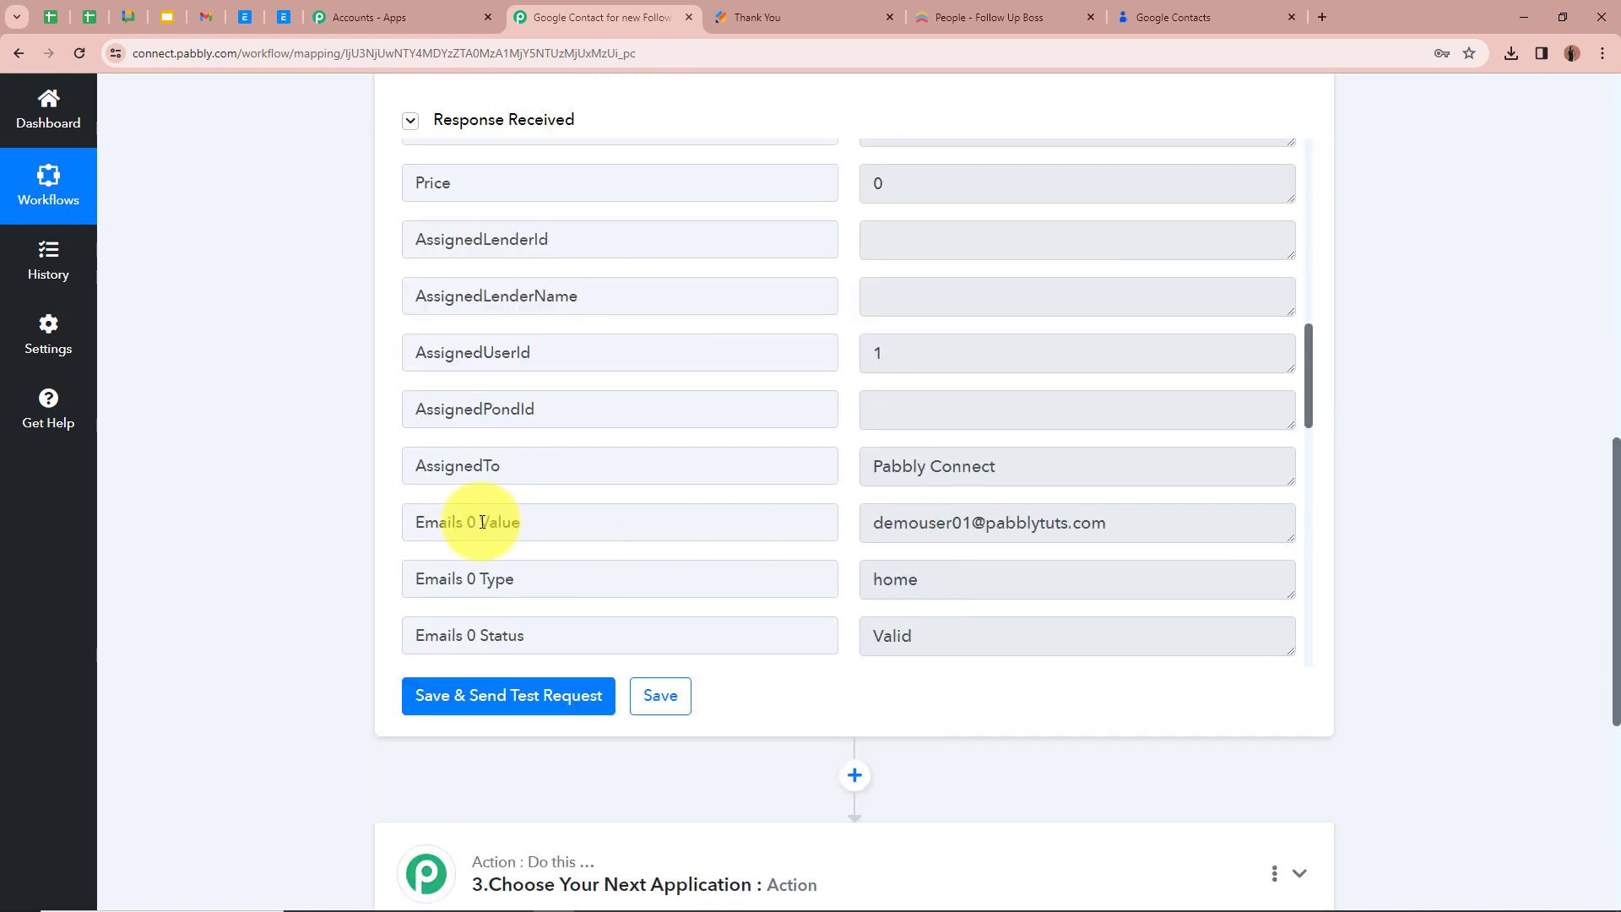
{"action": "scroll", "coordinate": [1030, 529], "scroll_direction": "up", "scroll_amount": 6}
{"action": "scroll", "coordinate": [1029, 529], "scroll_direction": "up", "scroll_amount": 2}
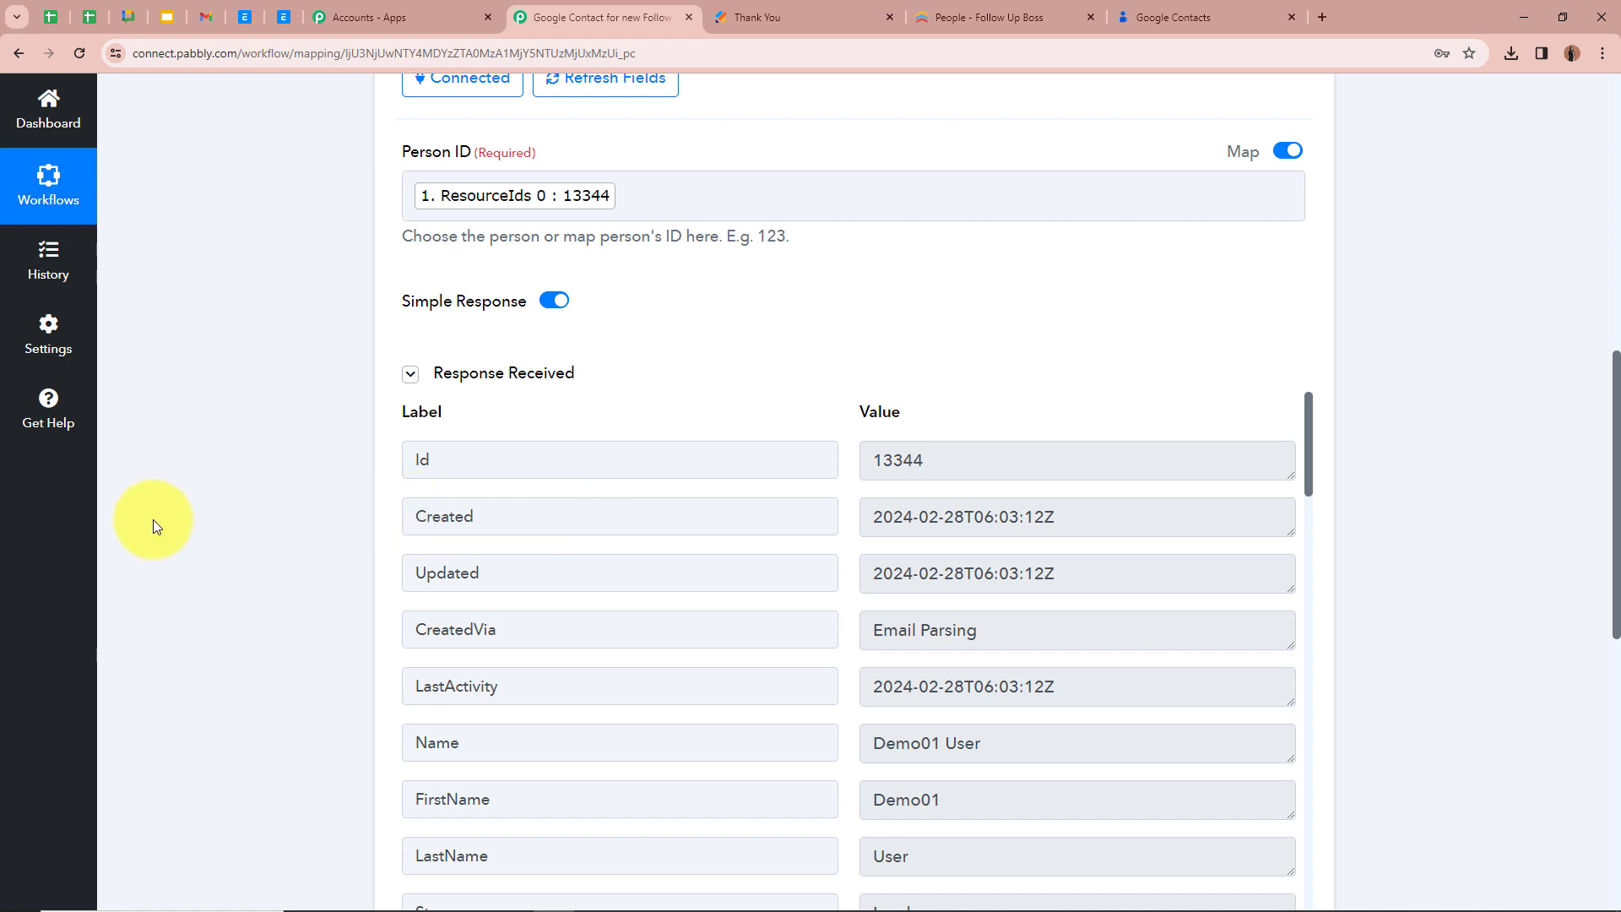
{"action": "scroll", "coordinate": [153, 519], "scroll_direction": "up", "scroll_amount": 3}
{"action": "scroll", "coordinate": [318, 503], "scroll_direction": "up", "scroll_amount": 2}
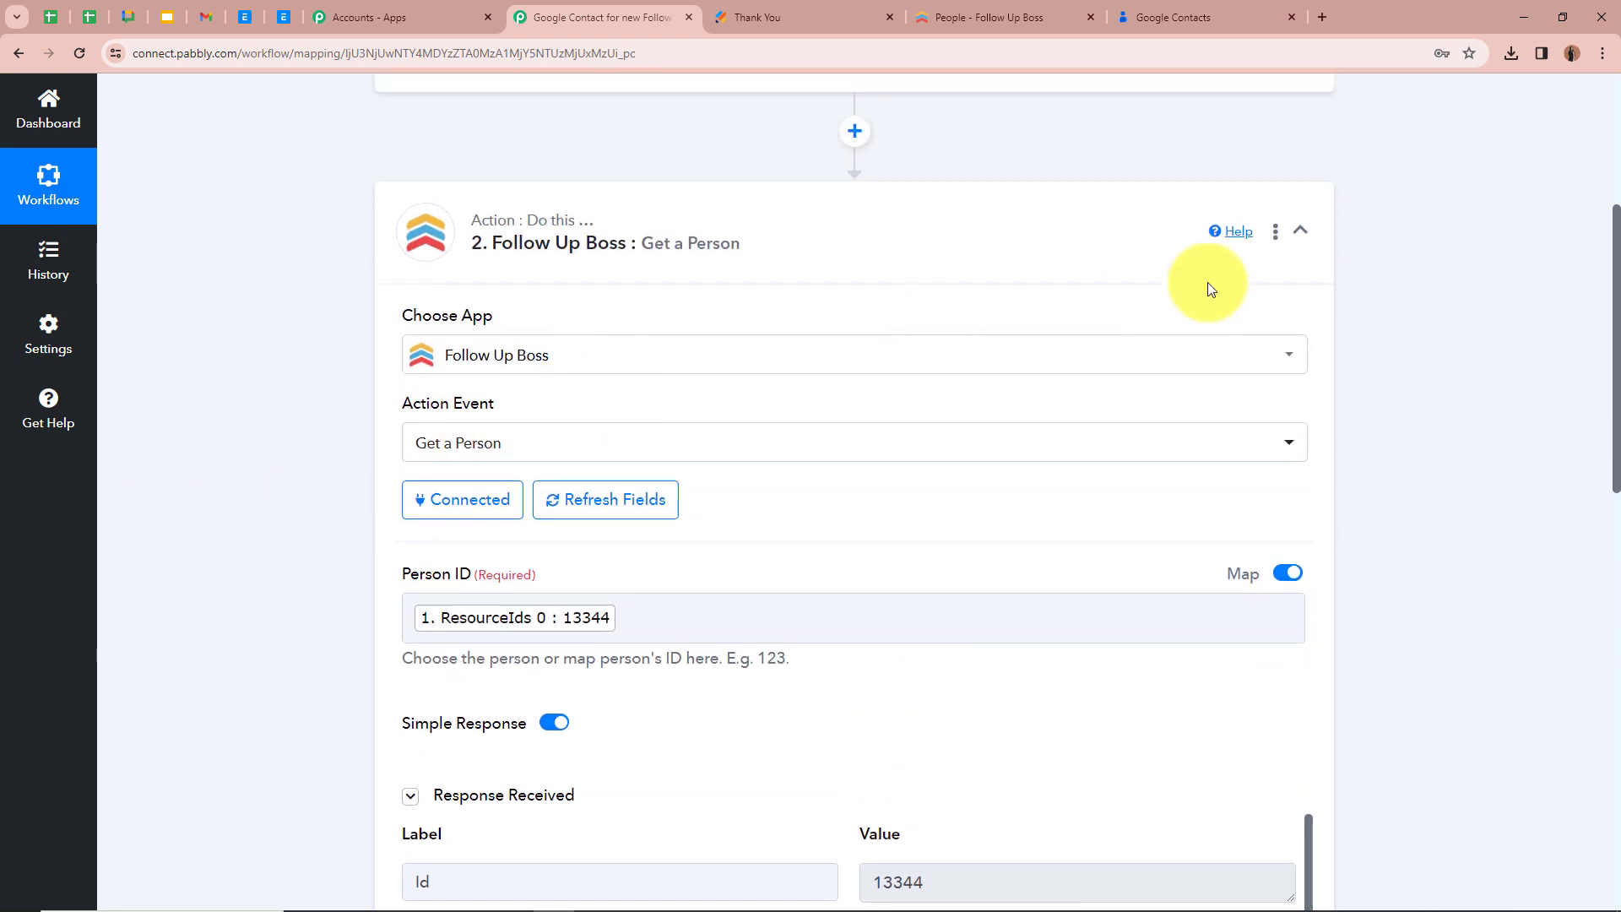
{"action": "left_click", "coordinate": [1300, 232]}
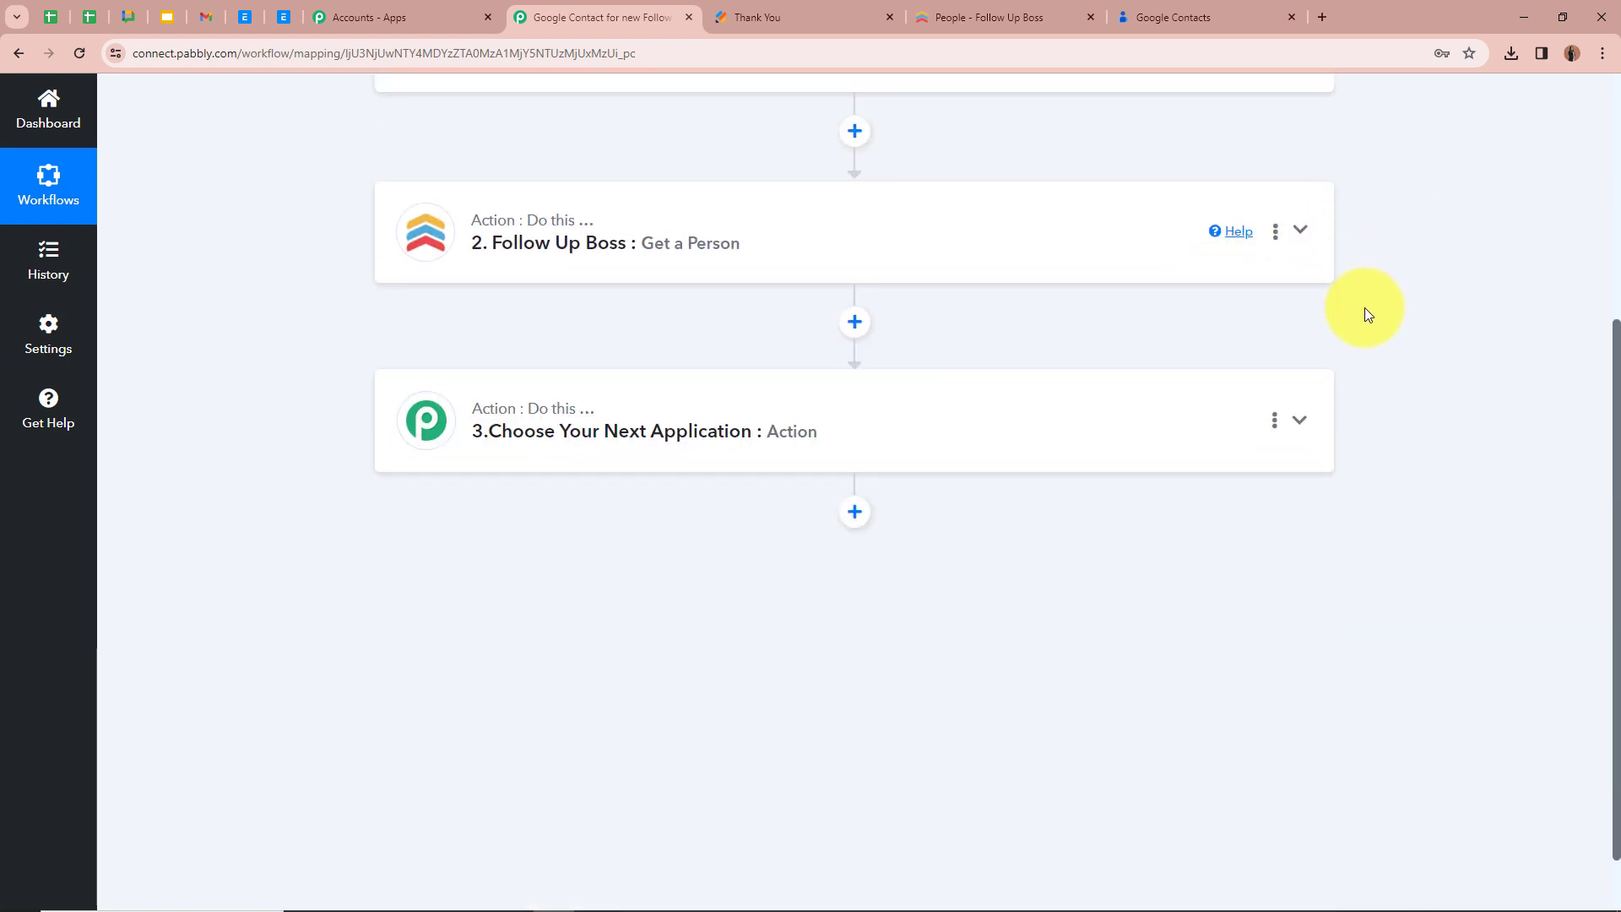
Set the third workflow step to the Google Contacts app with the action event Create Contact
{"action": "left_click", "coordinate": [1304, 423]}
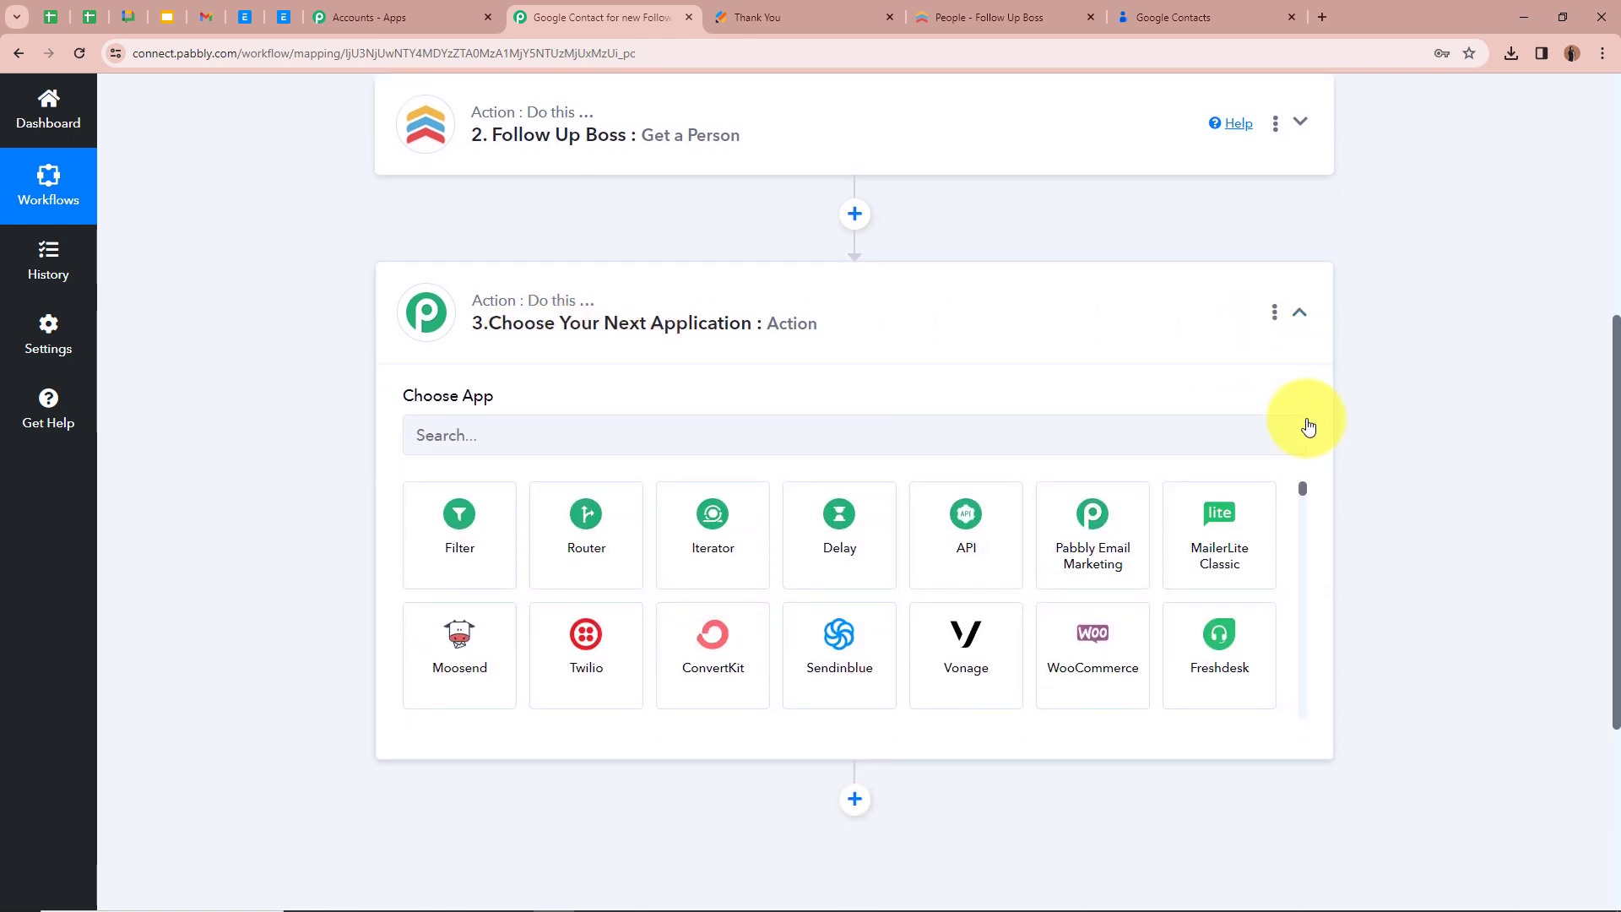
{"action": "left_click", "coordinate": [1194, 15]}
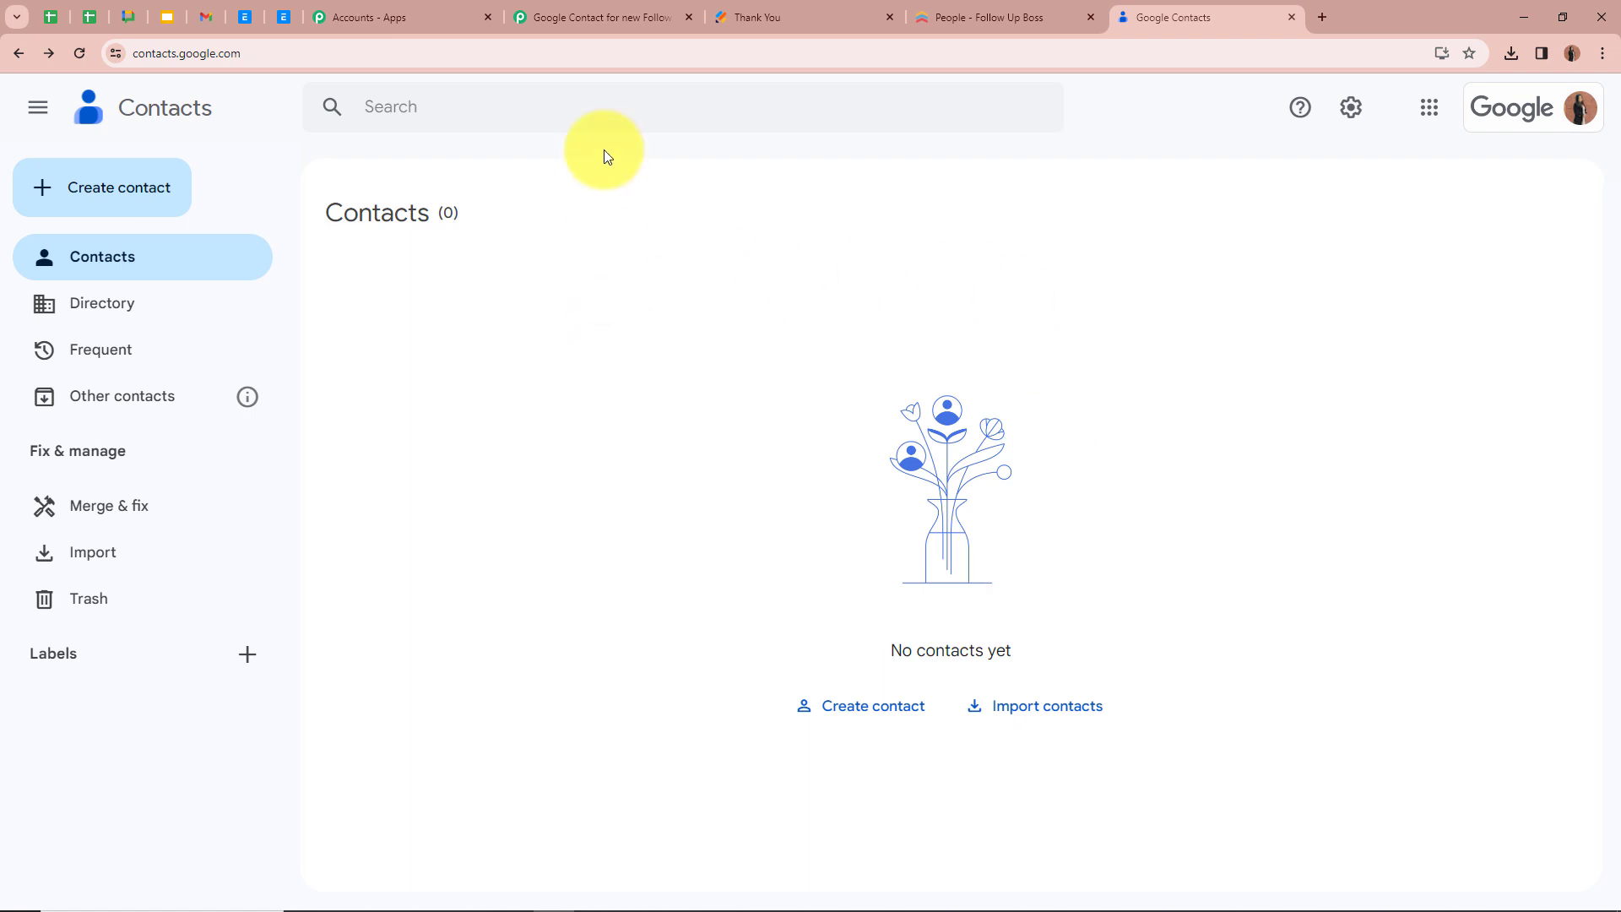
{"action": "left_click", "coordinate": [603, 17]}
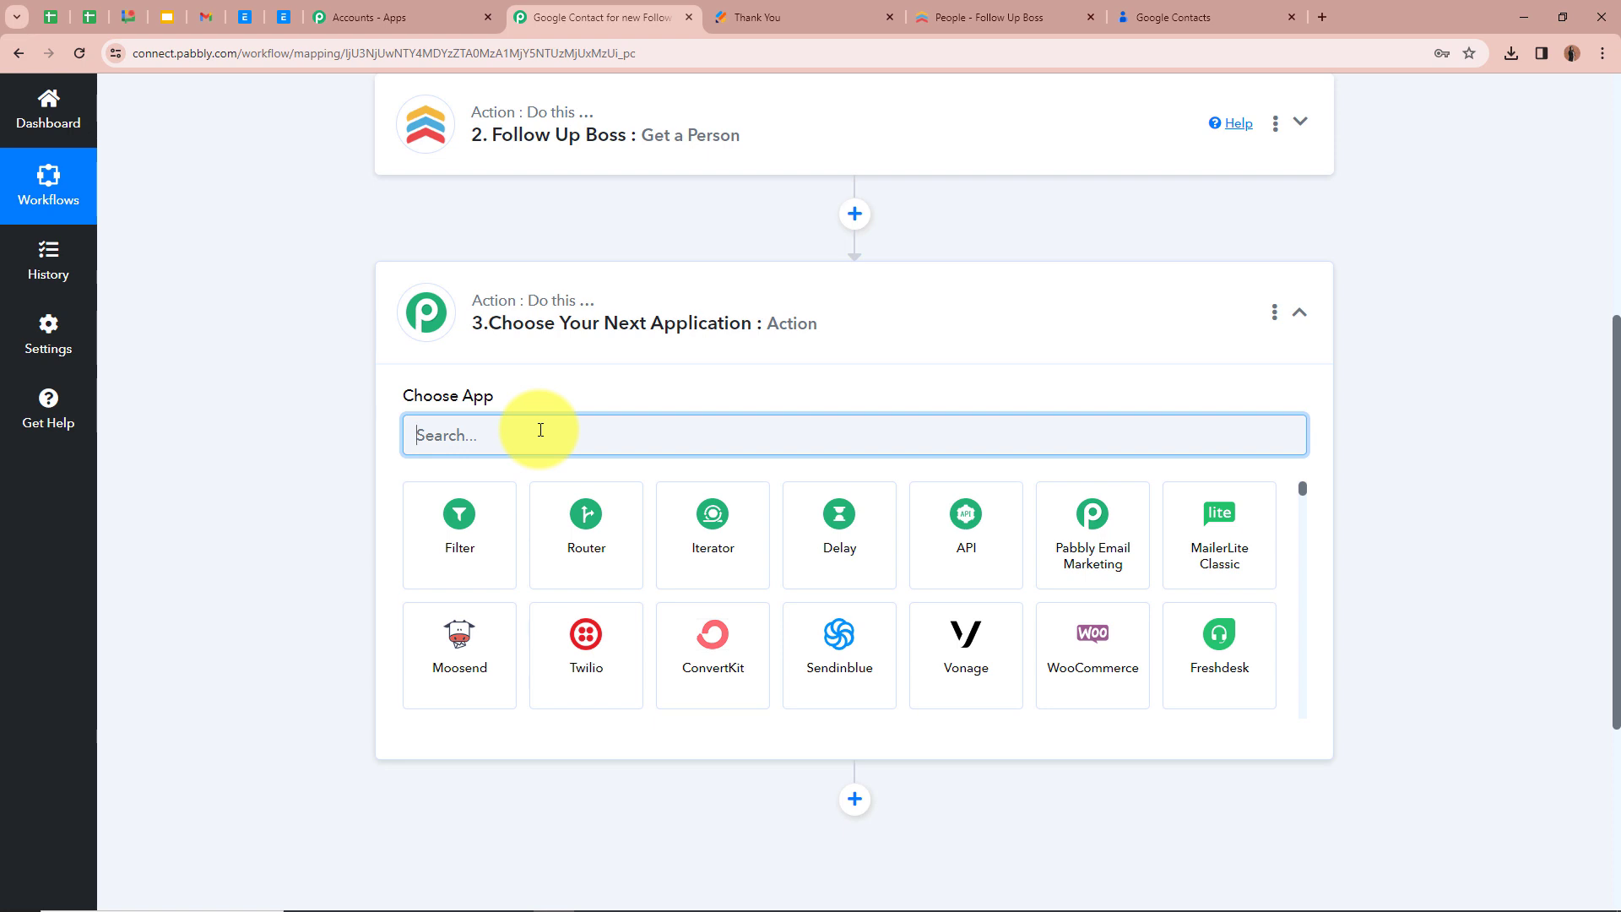
{"action": "type", "text": "Goo"}
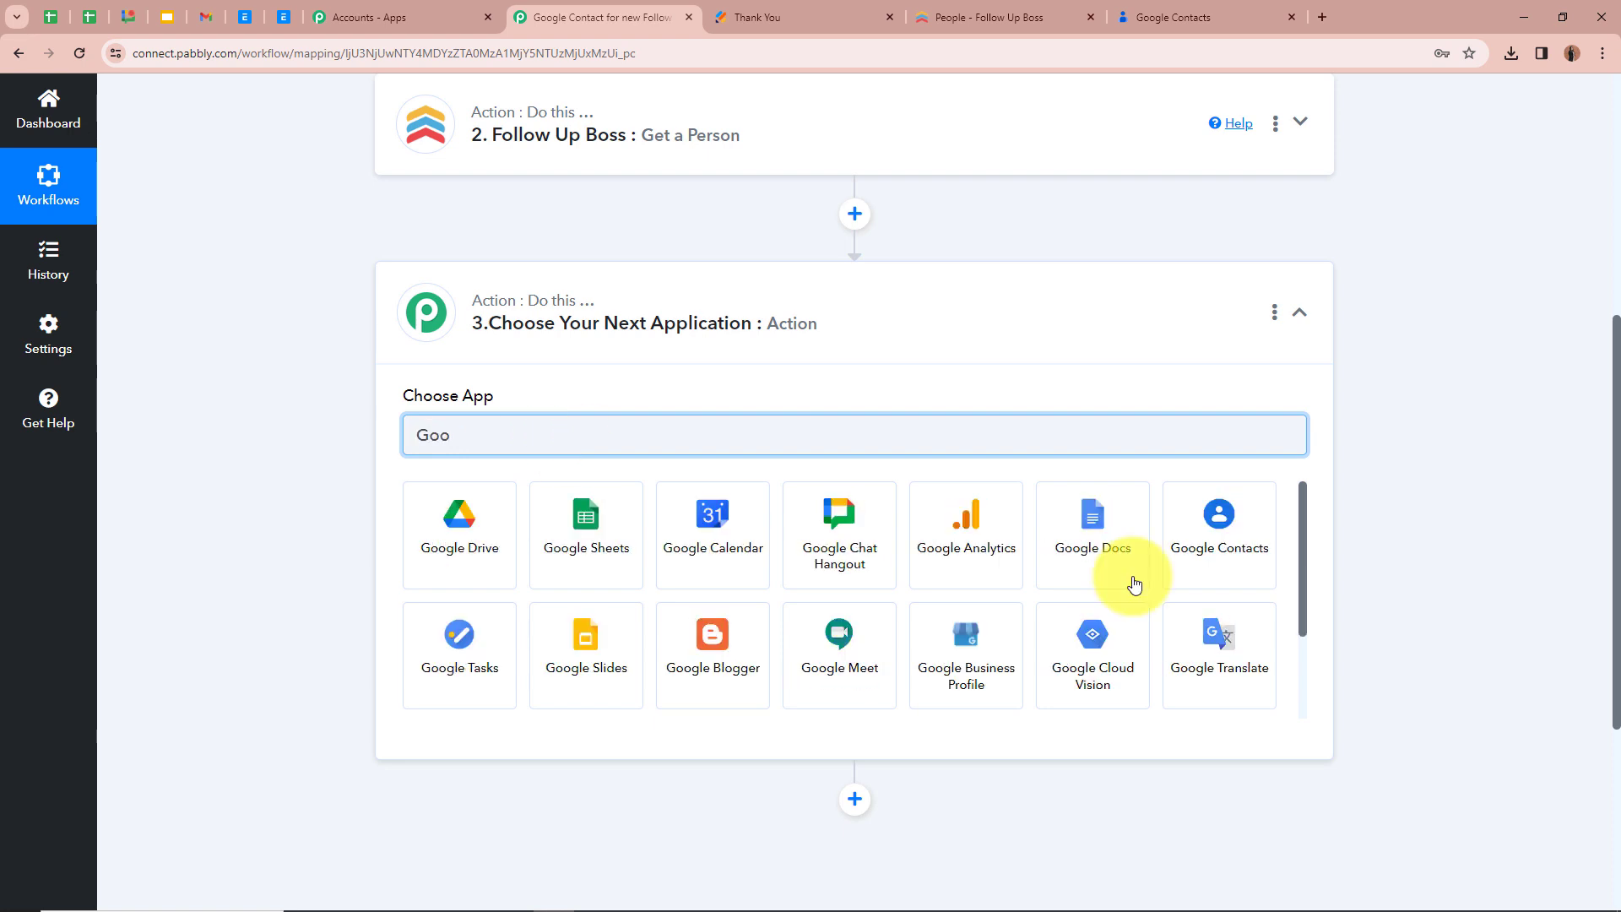
{"action": "left_click", "coordinate": [1234, 547]}
{"action": "left_click", "coordinate": [547, 525]}
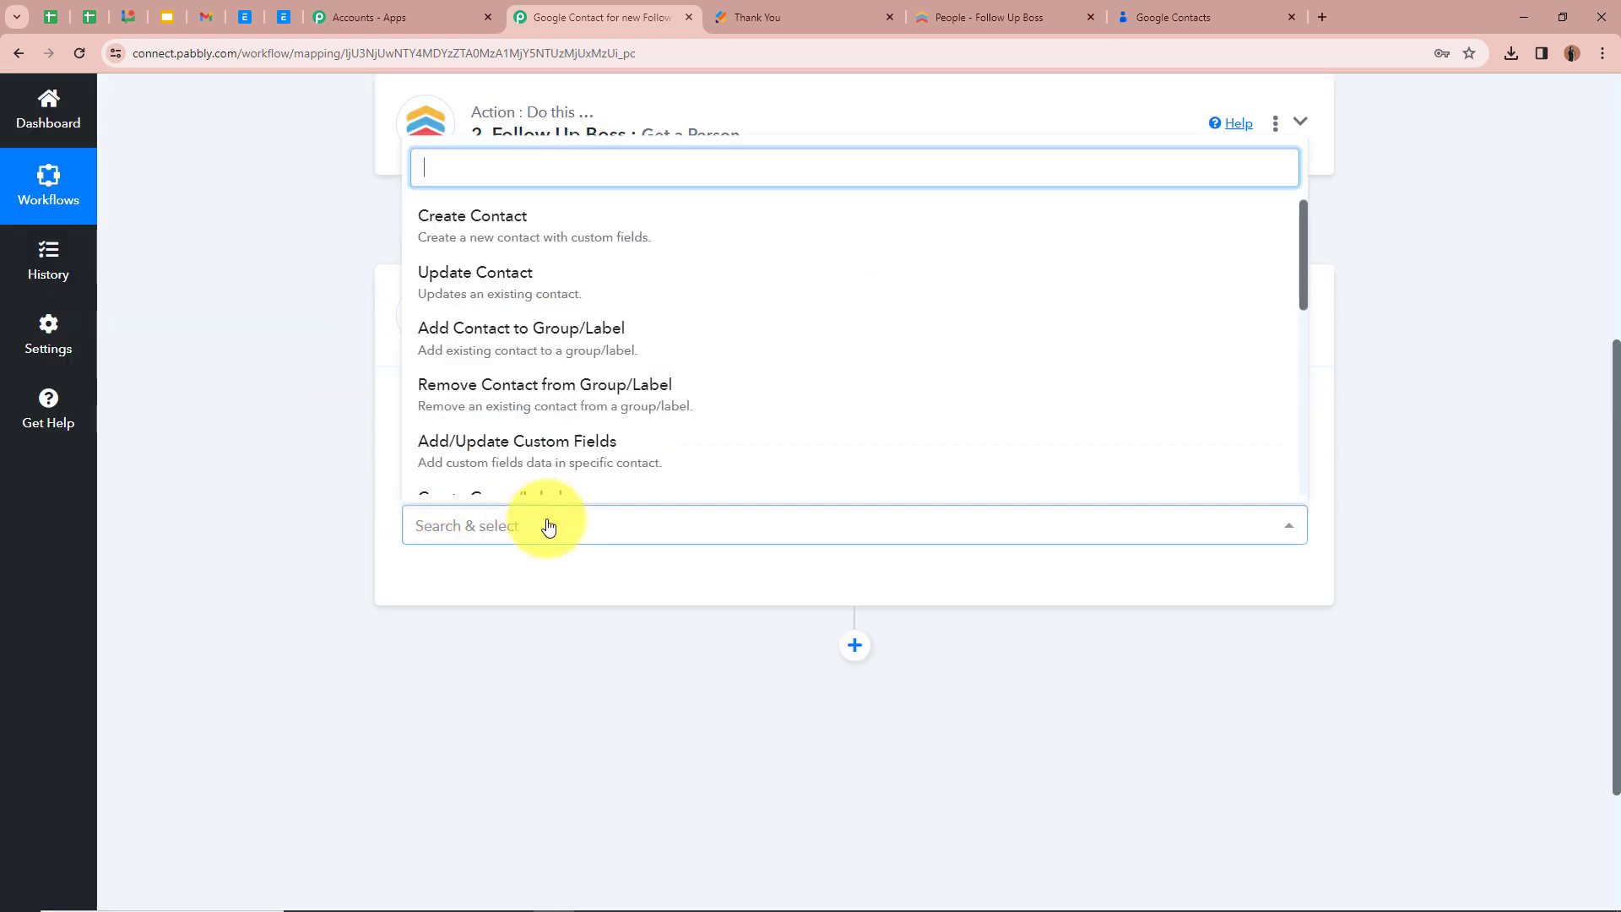
{"action": "left_click", "coordinate": [553, 244]}
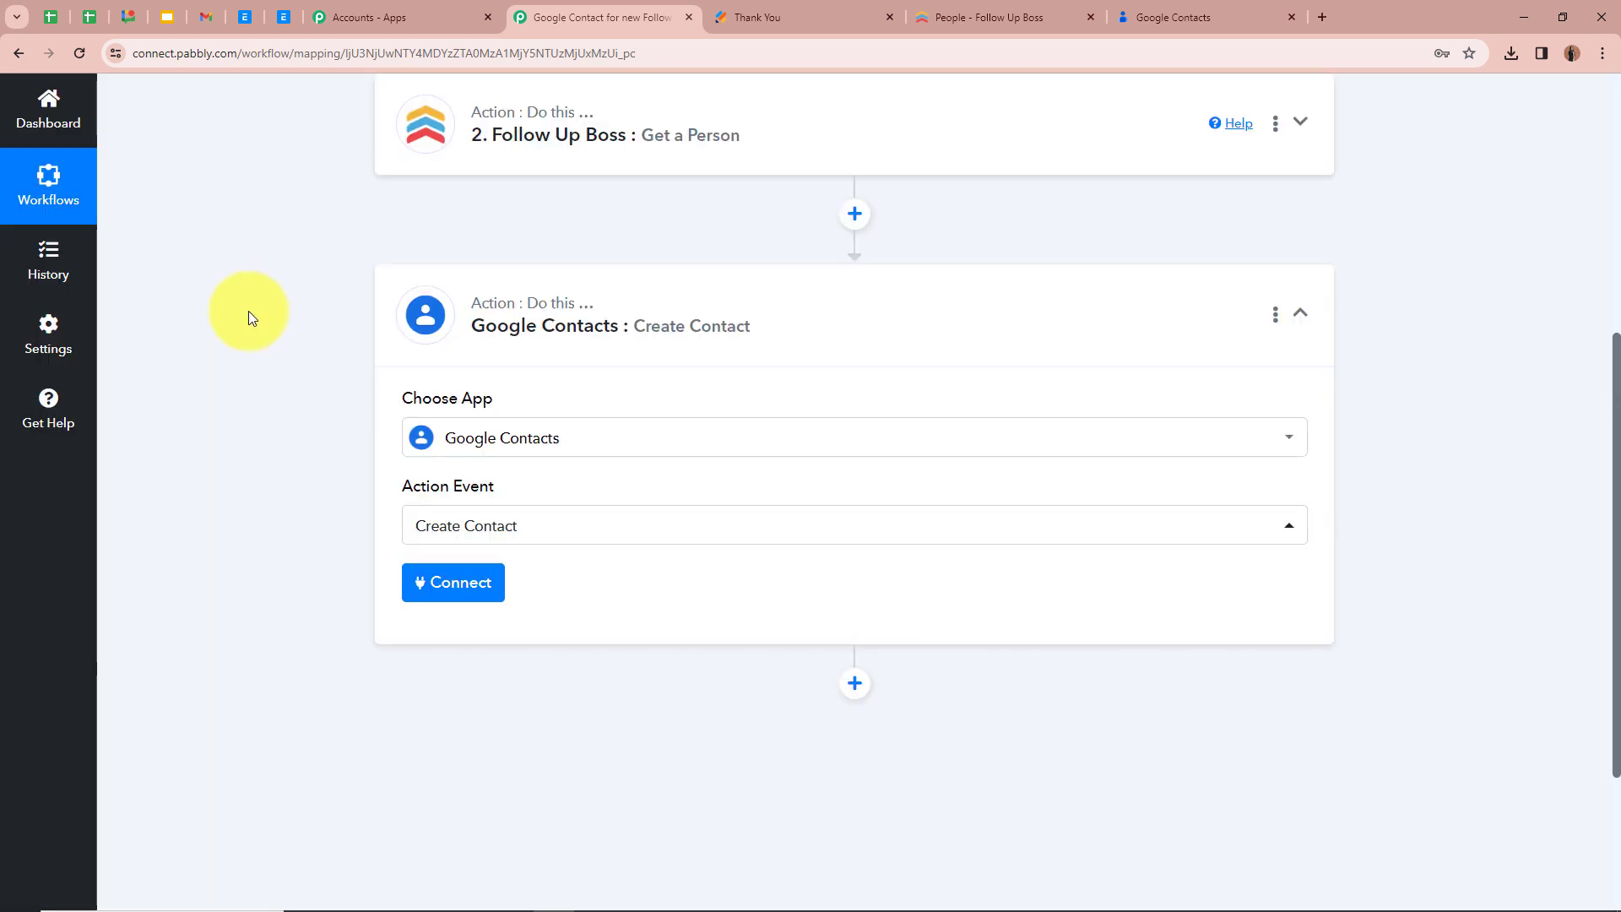
Add a new Google Contacts connection to the Create Contact action, signing in with Google and allowing Pabbly Connect access to the contacts
{"action": "scroll", "coordinate": [616, 344], "scroll_direction": "up", "scroll_amount": 3}
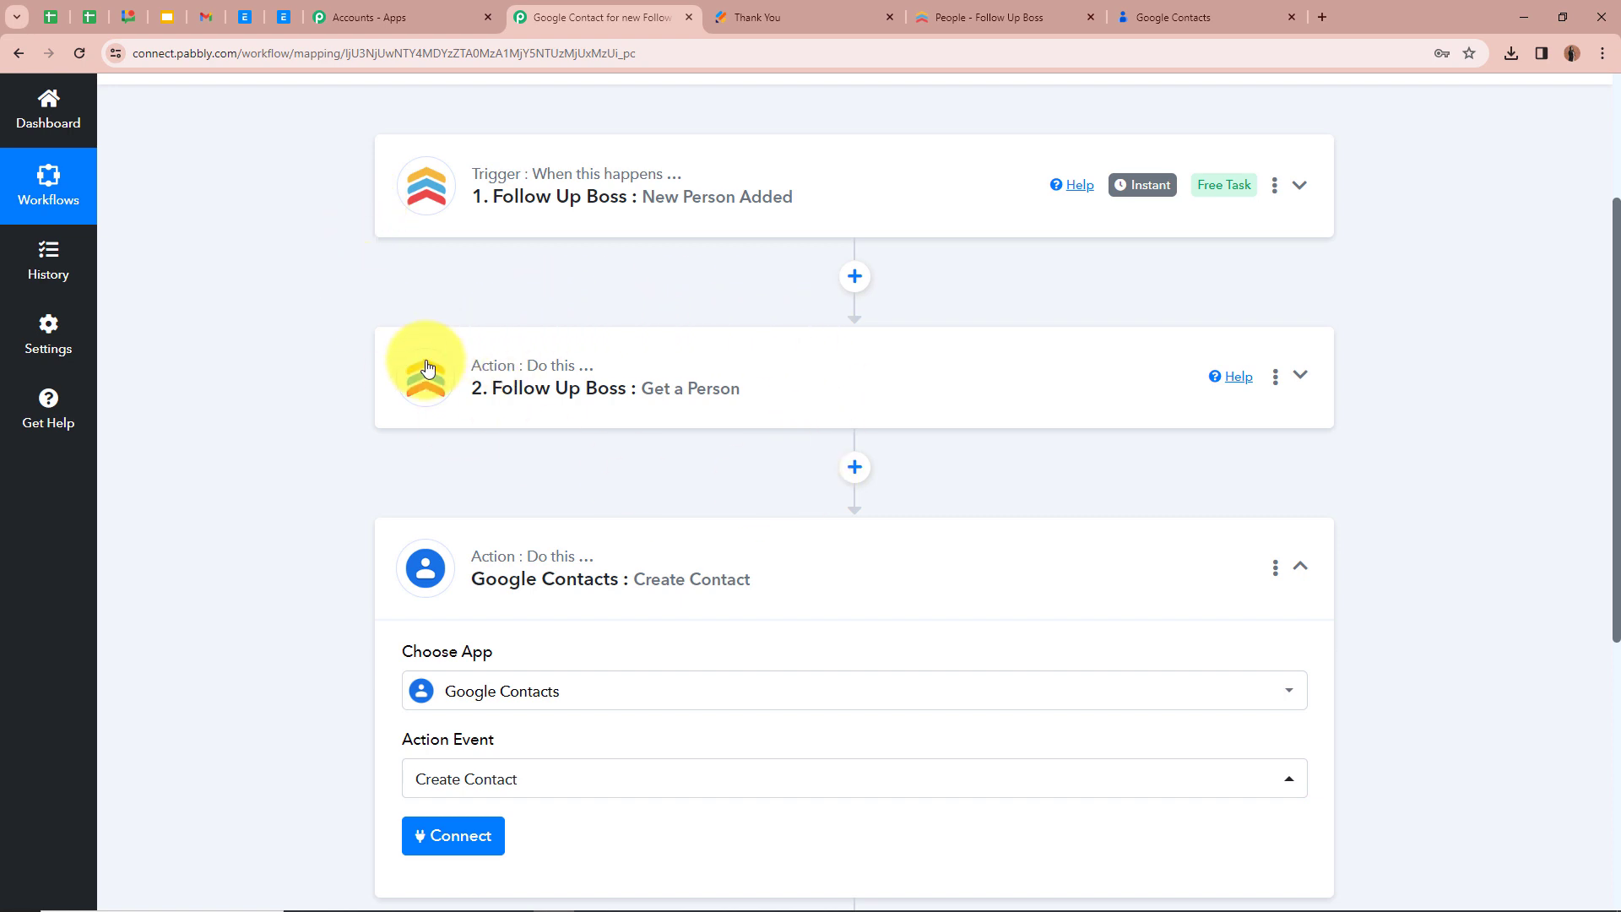
{"action": "scroll", "coordinate": [427, 372], "scroll_direction": "down", "scroll_amount": 2}
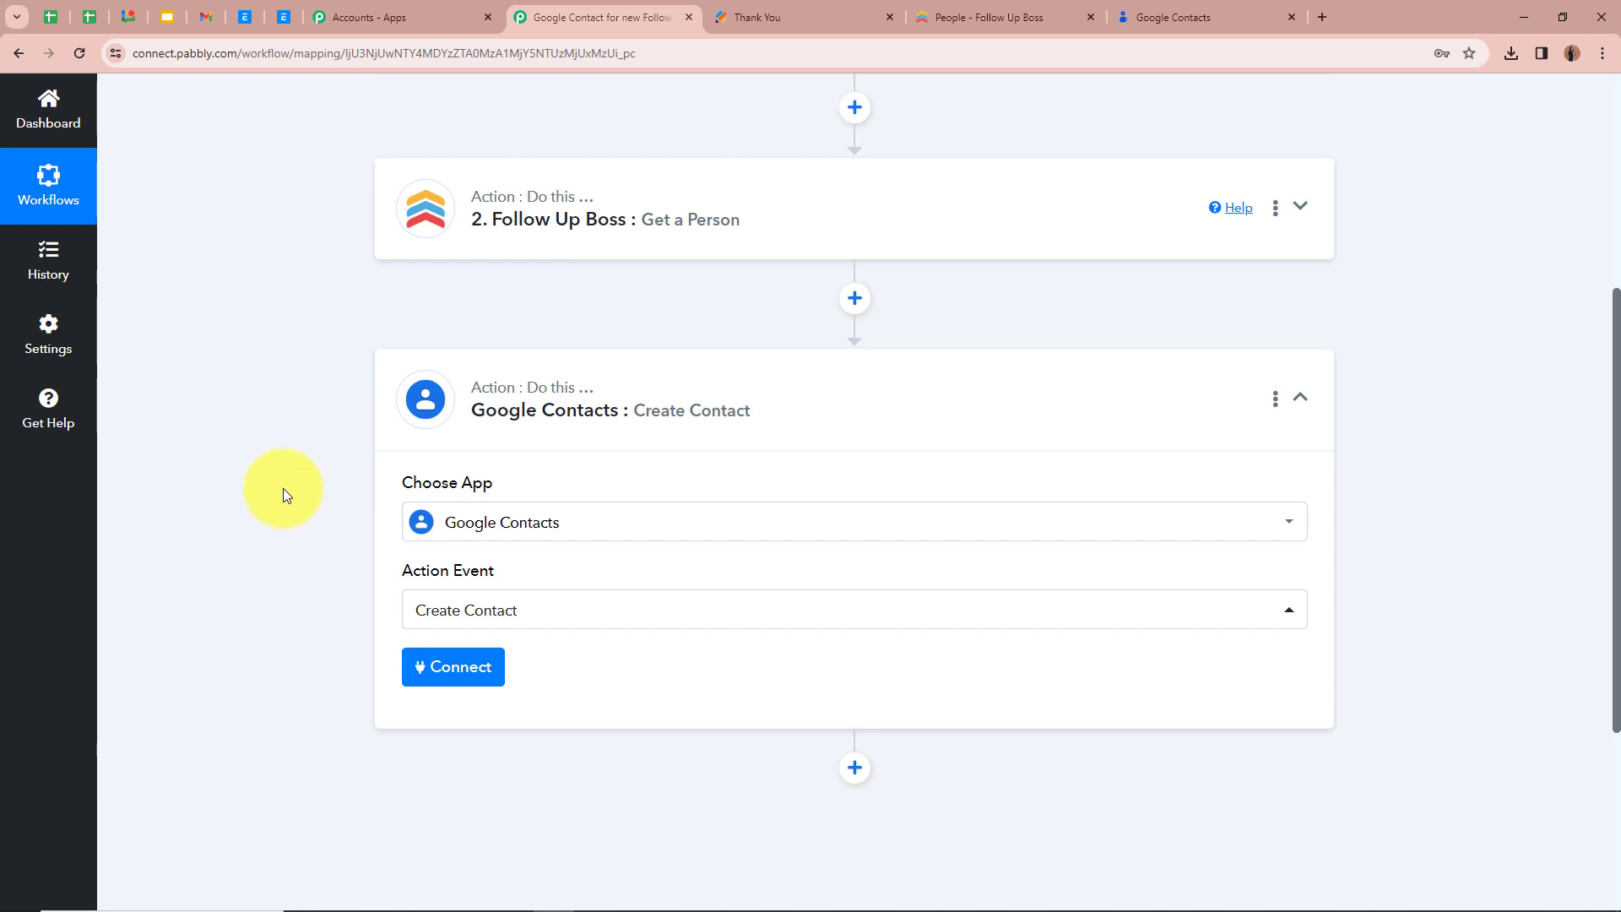
{"action": "scroll", "coordinate": [284, 494], "scroll_direction": "down", "scroll_amount": 2}
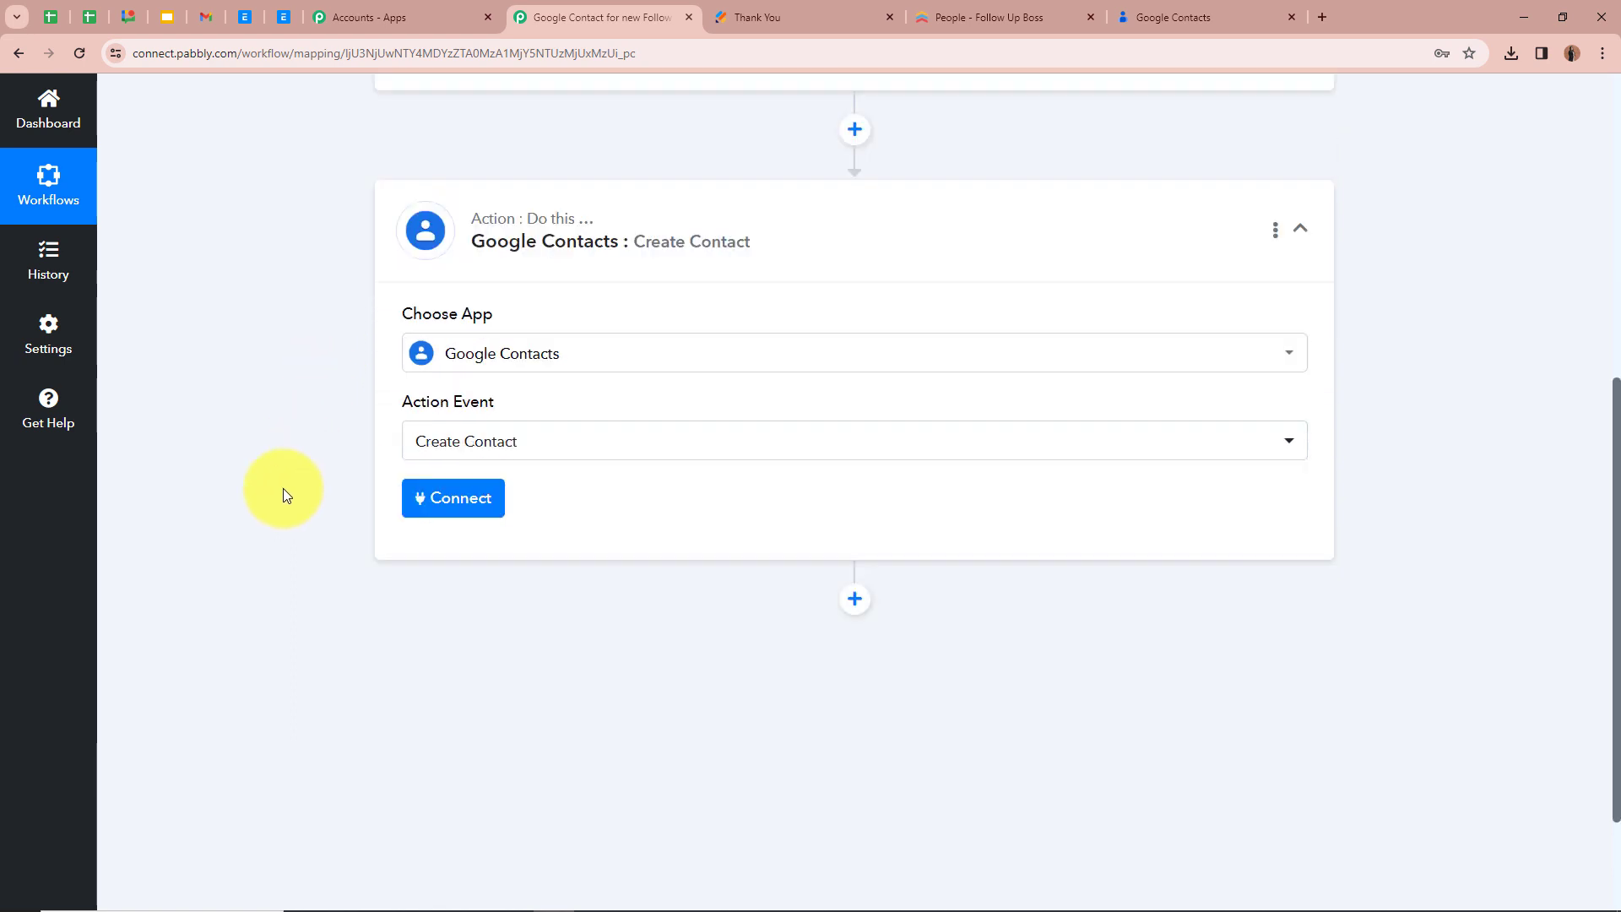
{"action": "left_click", "coordinate": [446, 503]}
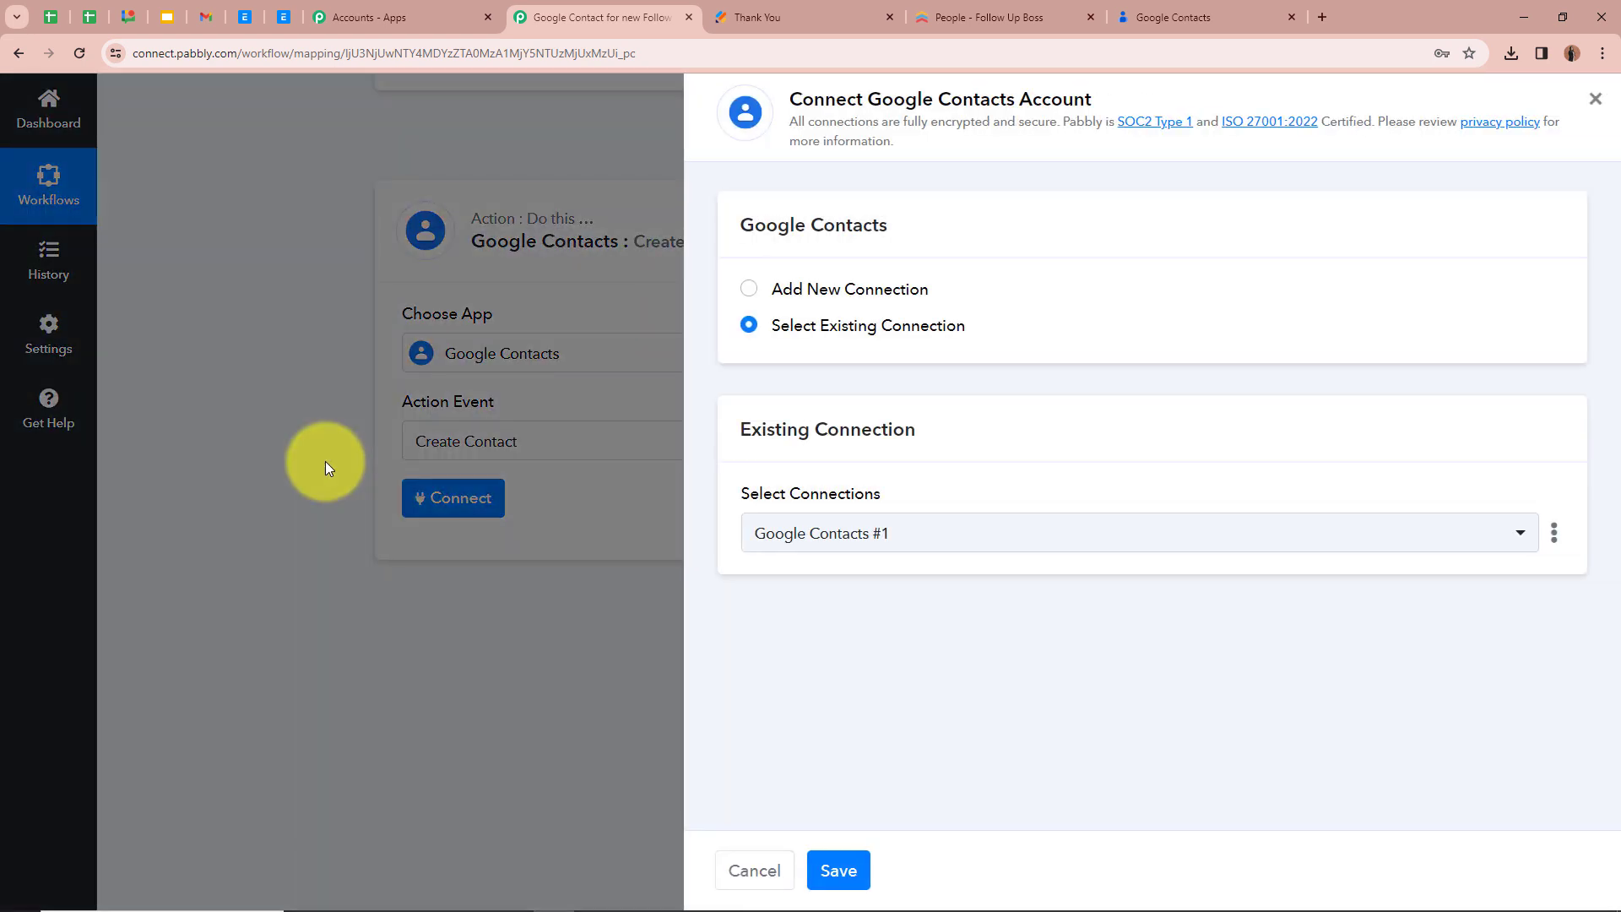
{"action": "left_click", "coordinate": [748, 289]}
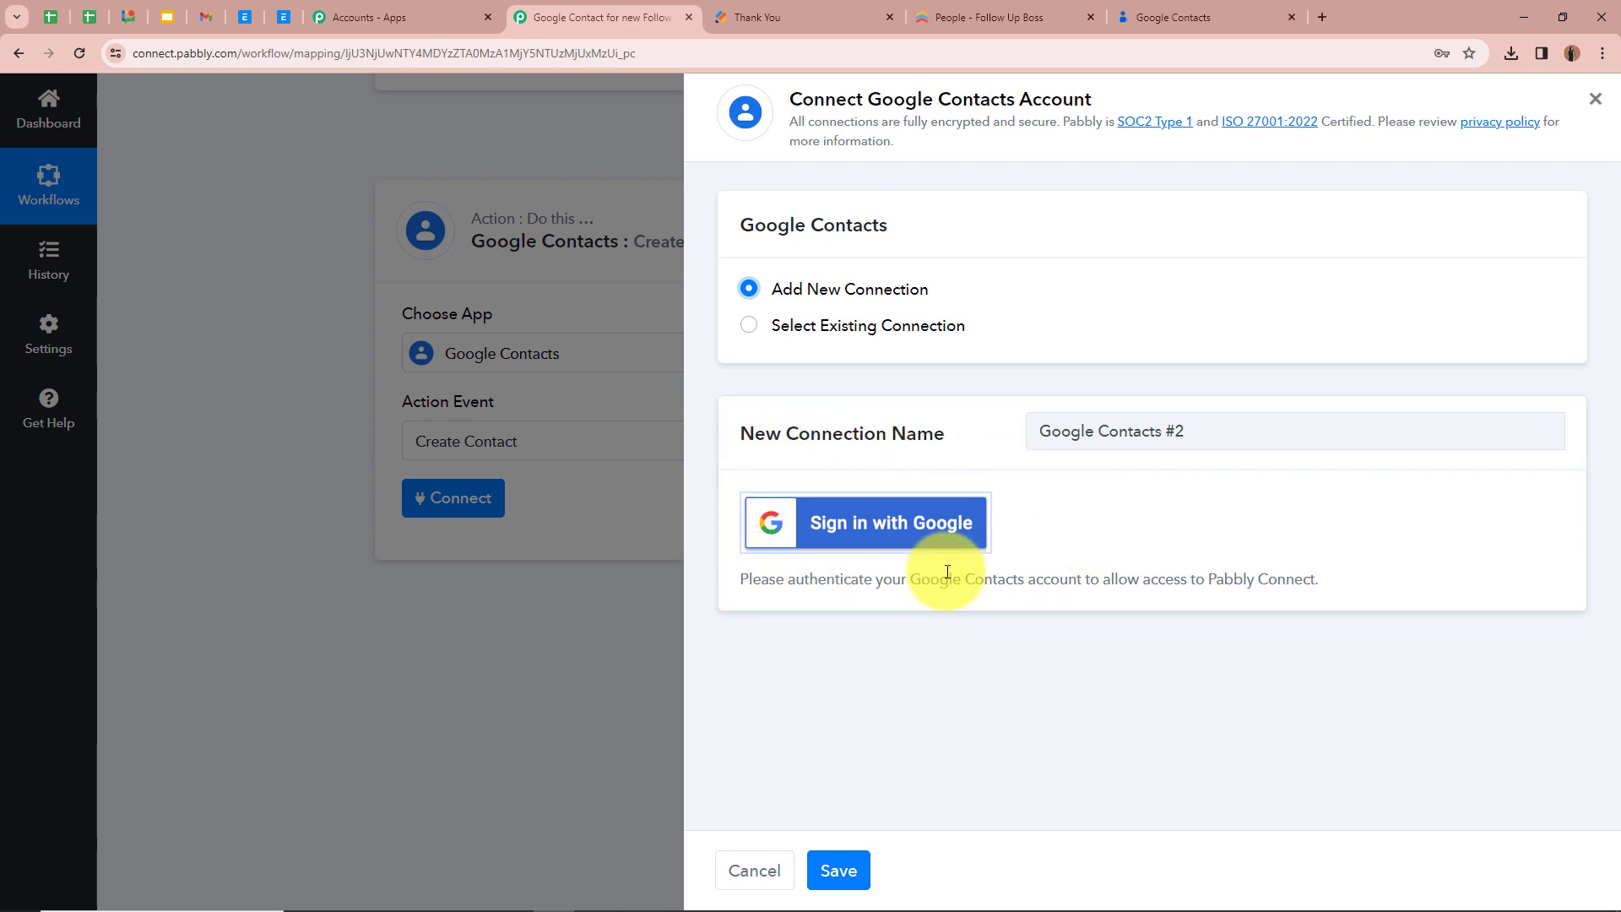
{"action": "left_click", "coordinate": [935, 543]}
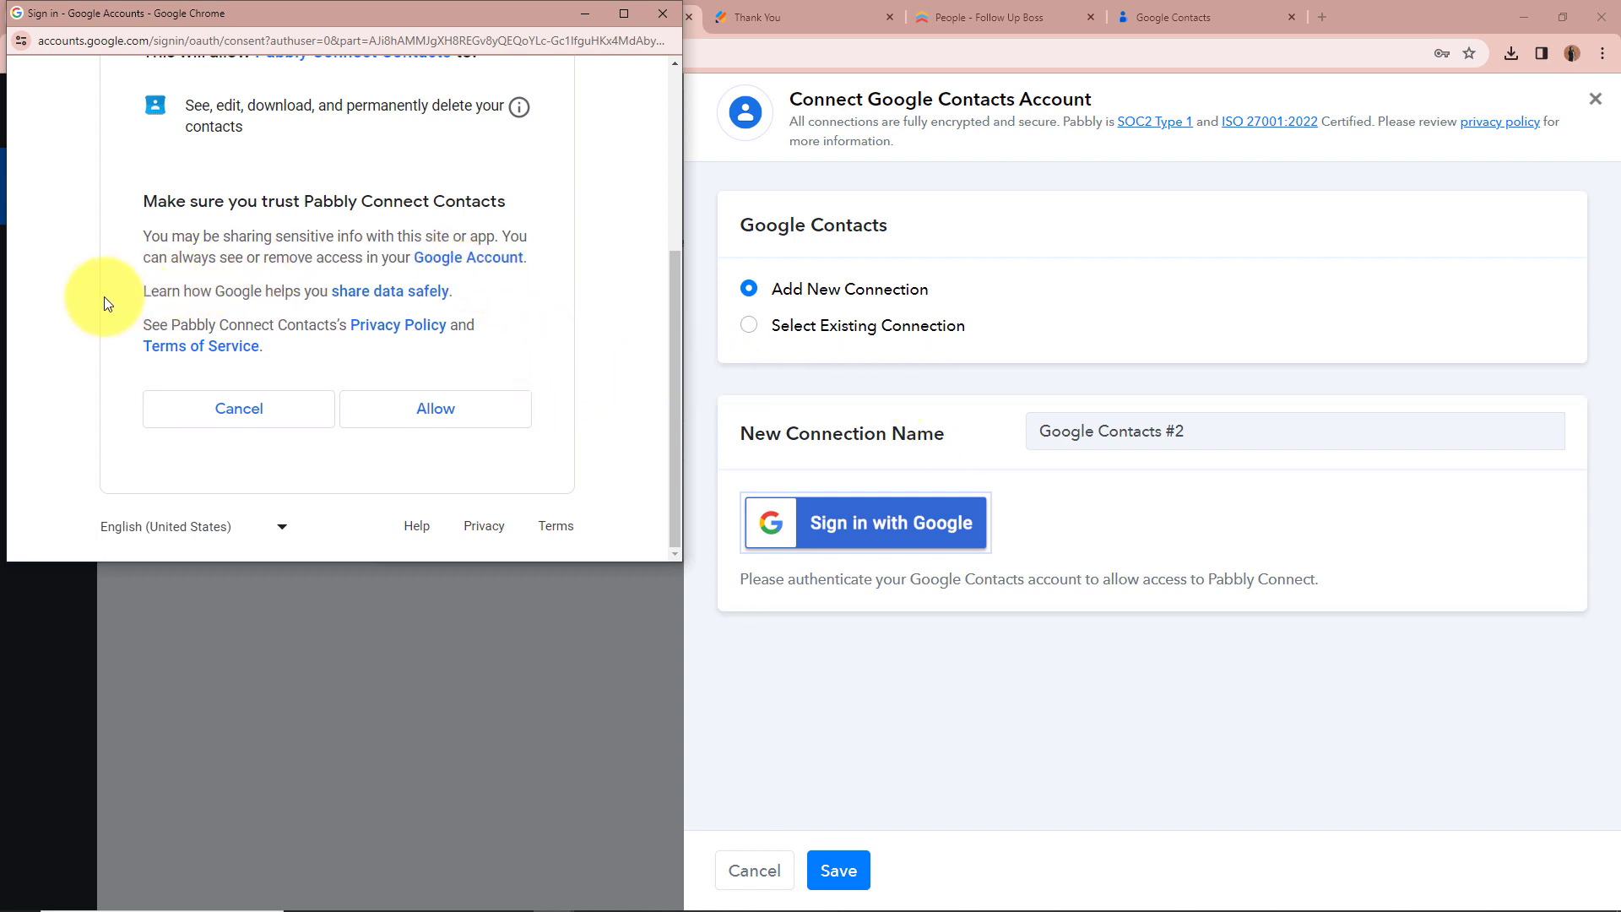
{"action": "left_click", "coordinate": [402, 420]}
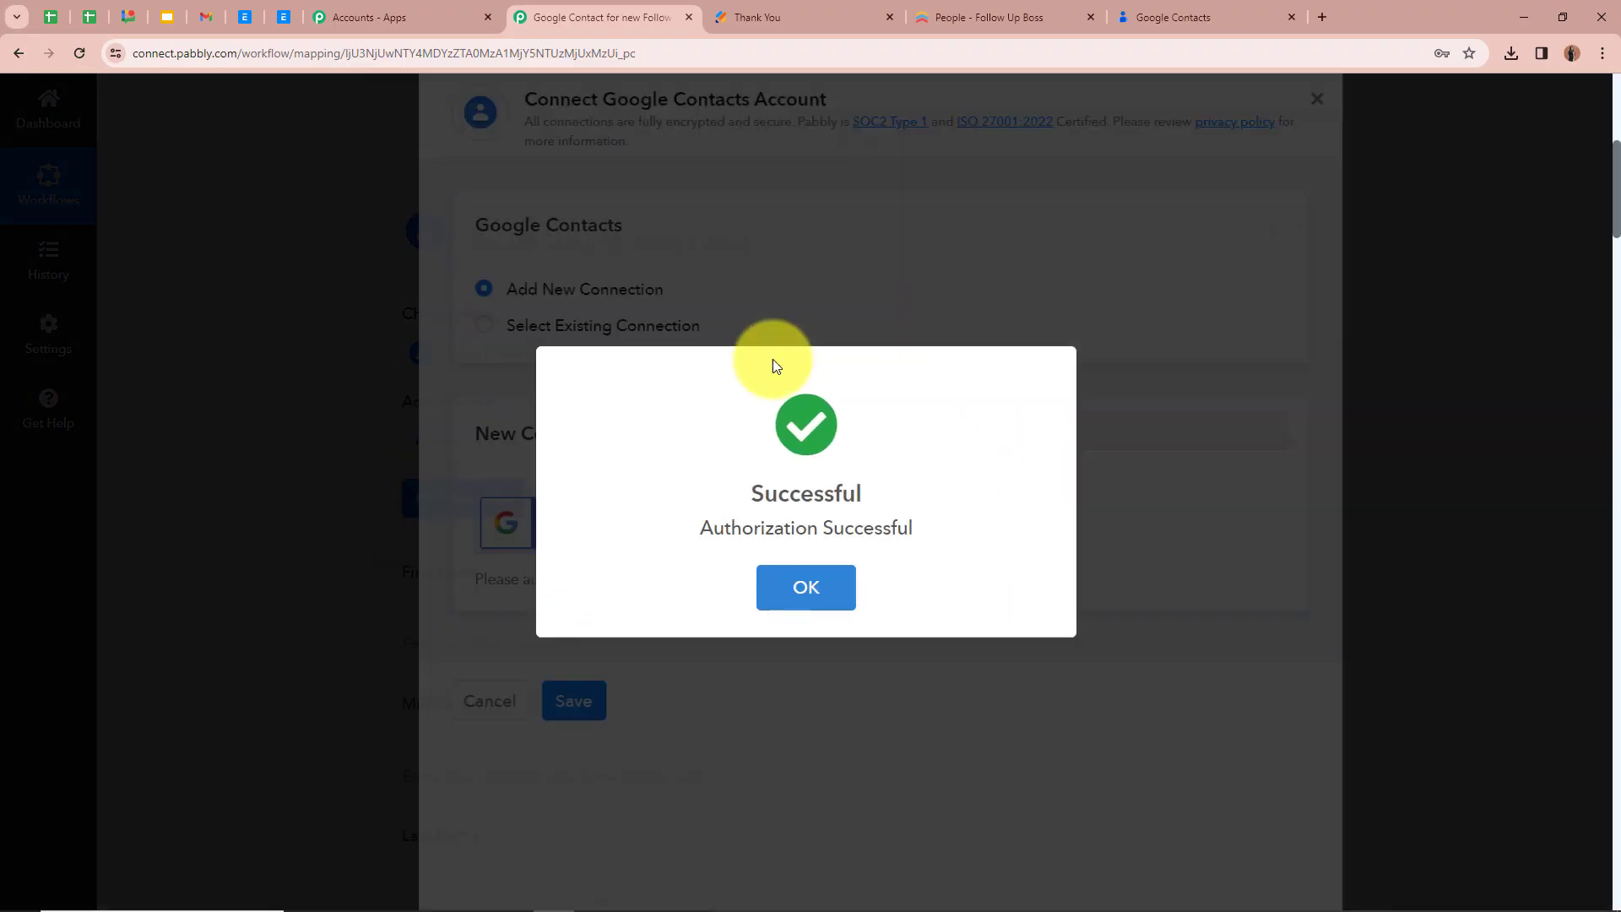
{"action": "left_click", "coordinate": [806, 587]}
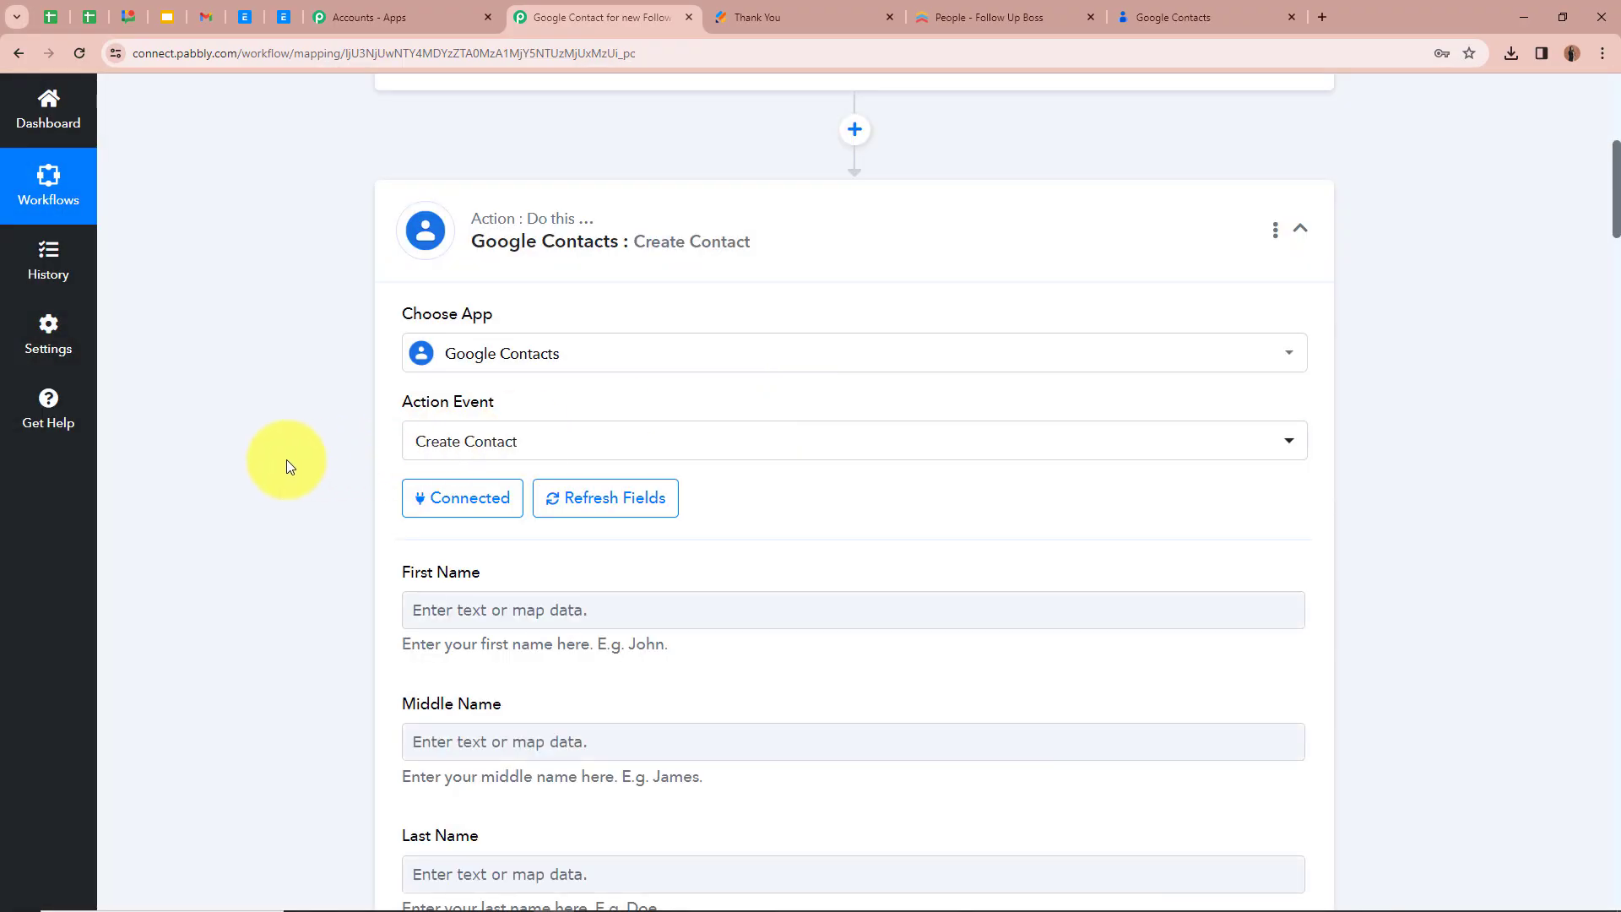
Look through the Create Contact fields for names, gender, emails, company and job details
{"action": "scroll", "coordinate": [287, 459], "scroll_direction": "down", "scroll_amount": 2}
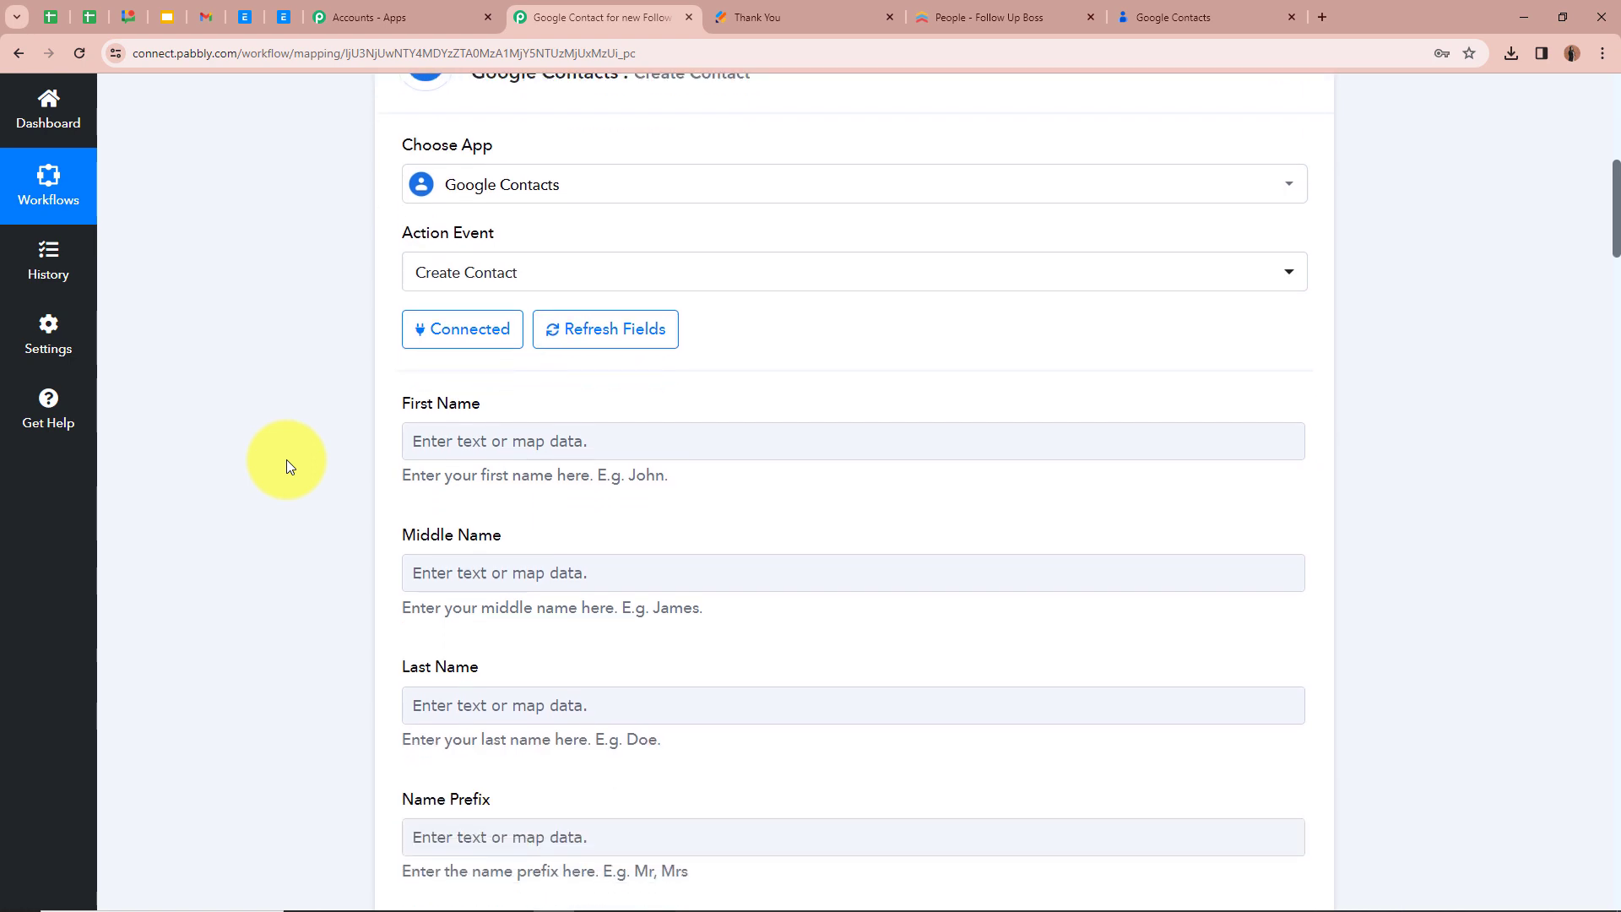
{"action": "scroll", "coordinate": [286, 459], "scroll_direction": "down", "scroll_amount": 1}
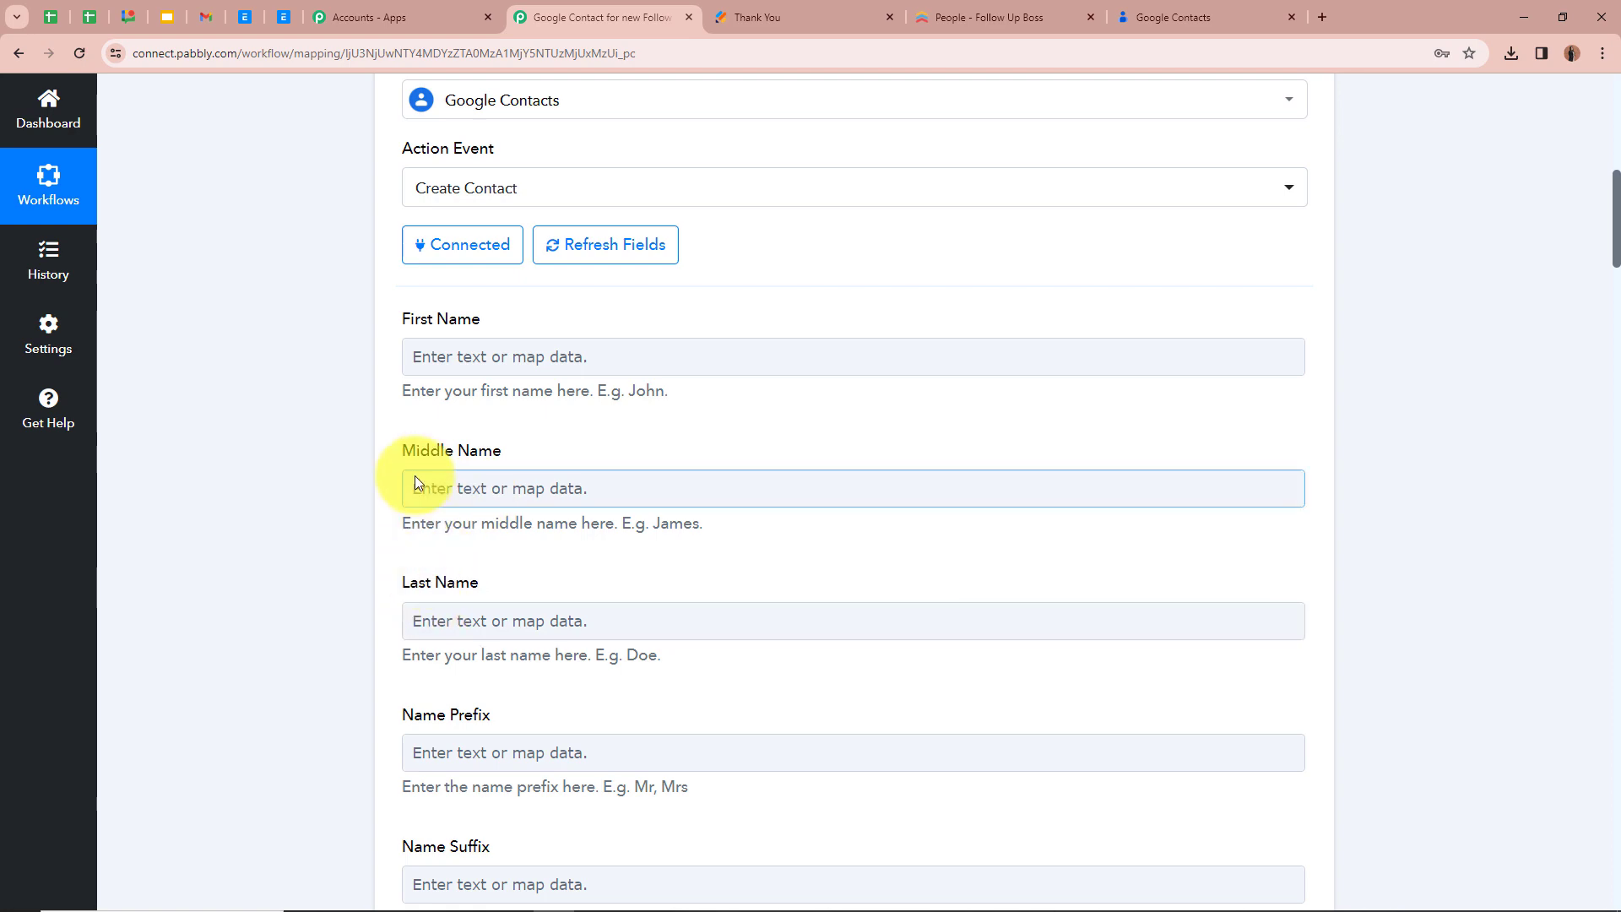
{"action": "scroll", "coordinate": [635, 601], "scroll_direction": "down", "scroll_amount": 14}
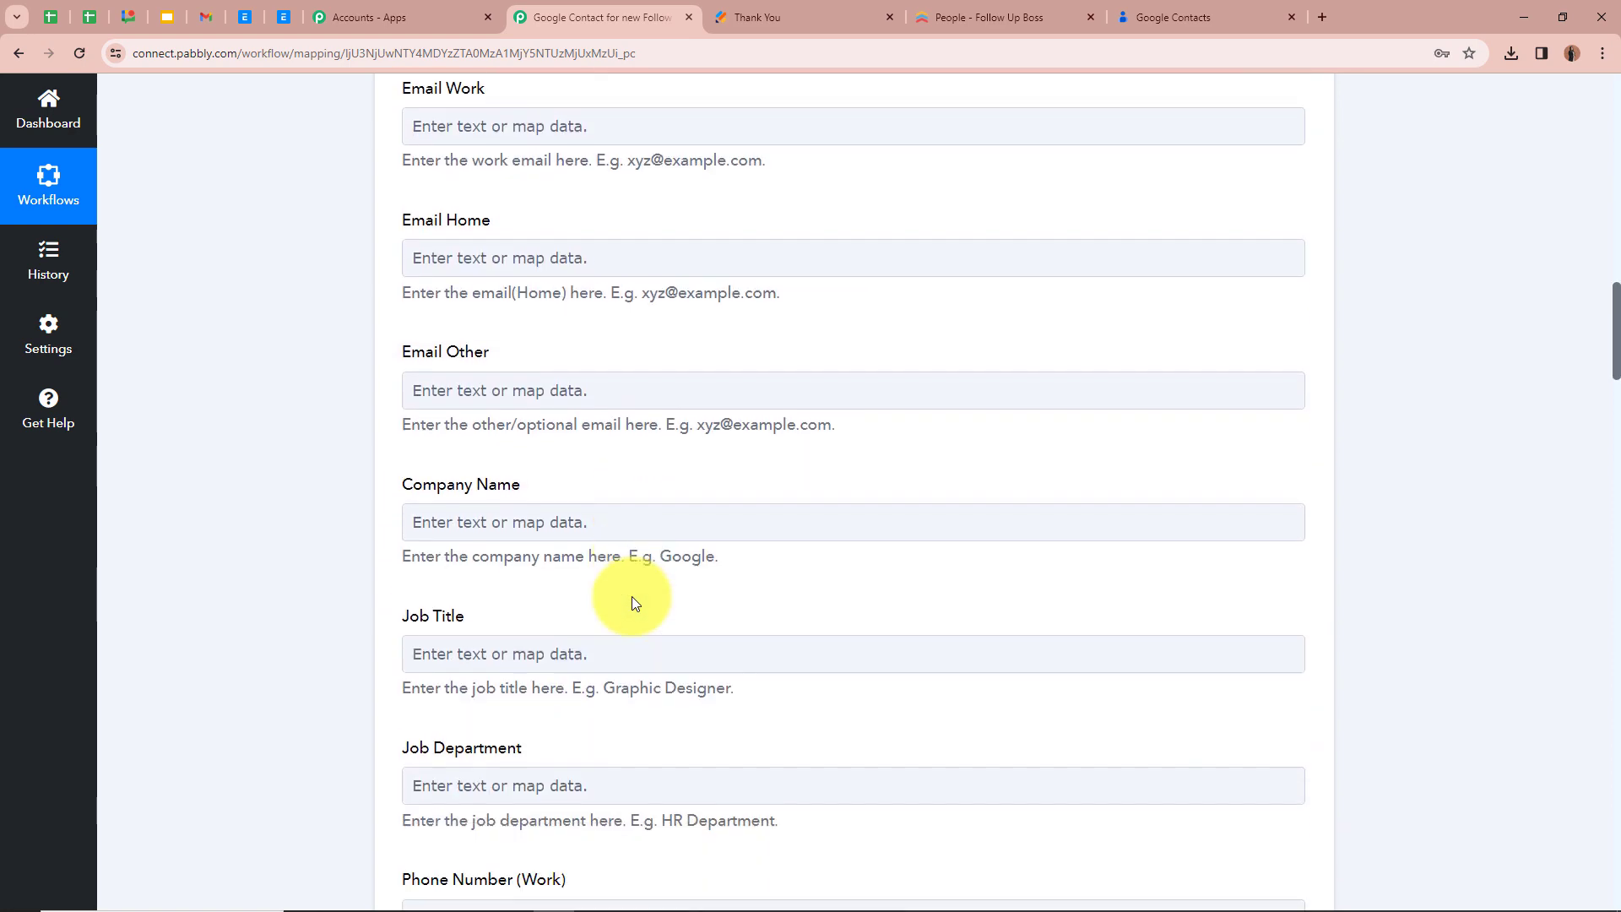
{"action": "scroll", "coordinate": [635, 601], "scroll_direction": "up", "scroll_amount": 16}
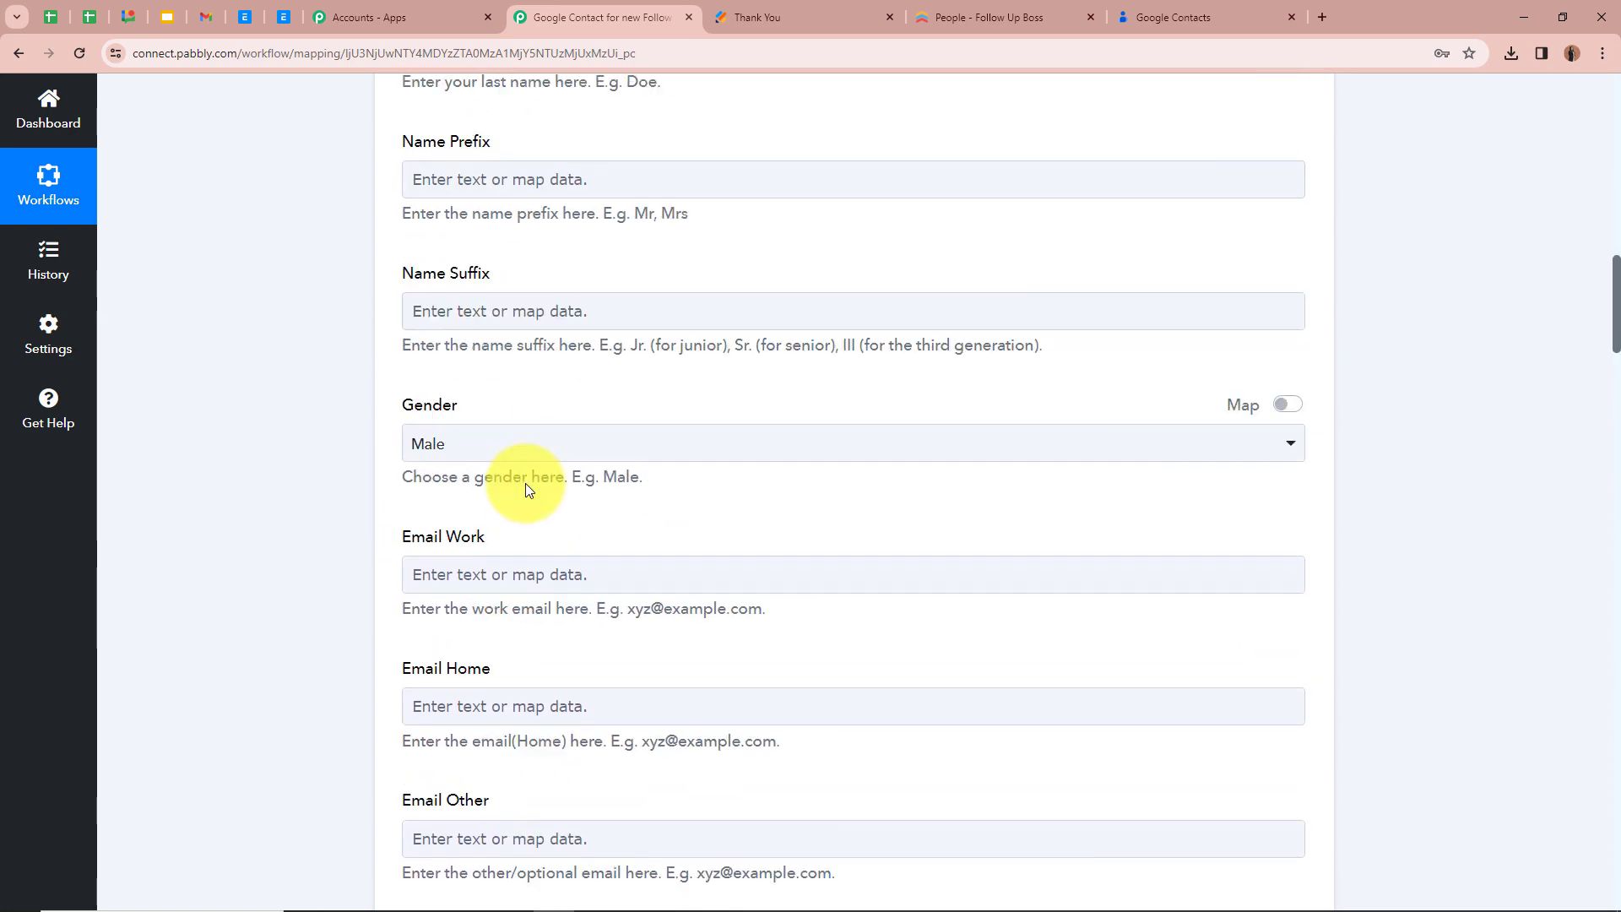
{"action": "scroll", "coordinate": [347, 453], "scroll_direction": "up", "scroll_amount": 6}
{"action": "scroll", "coordinate": [583, 570], "scroll_direction": "down", "scroll_amount": 2}
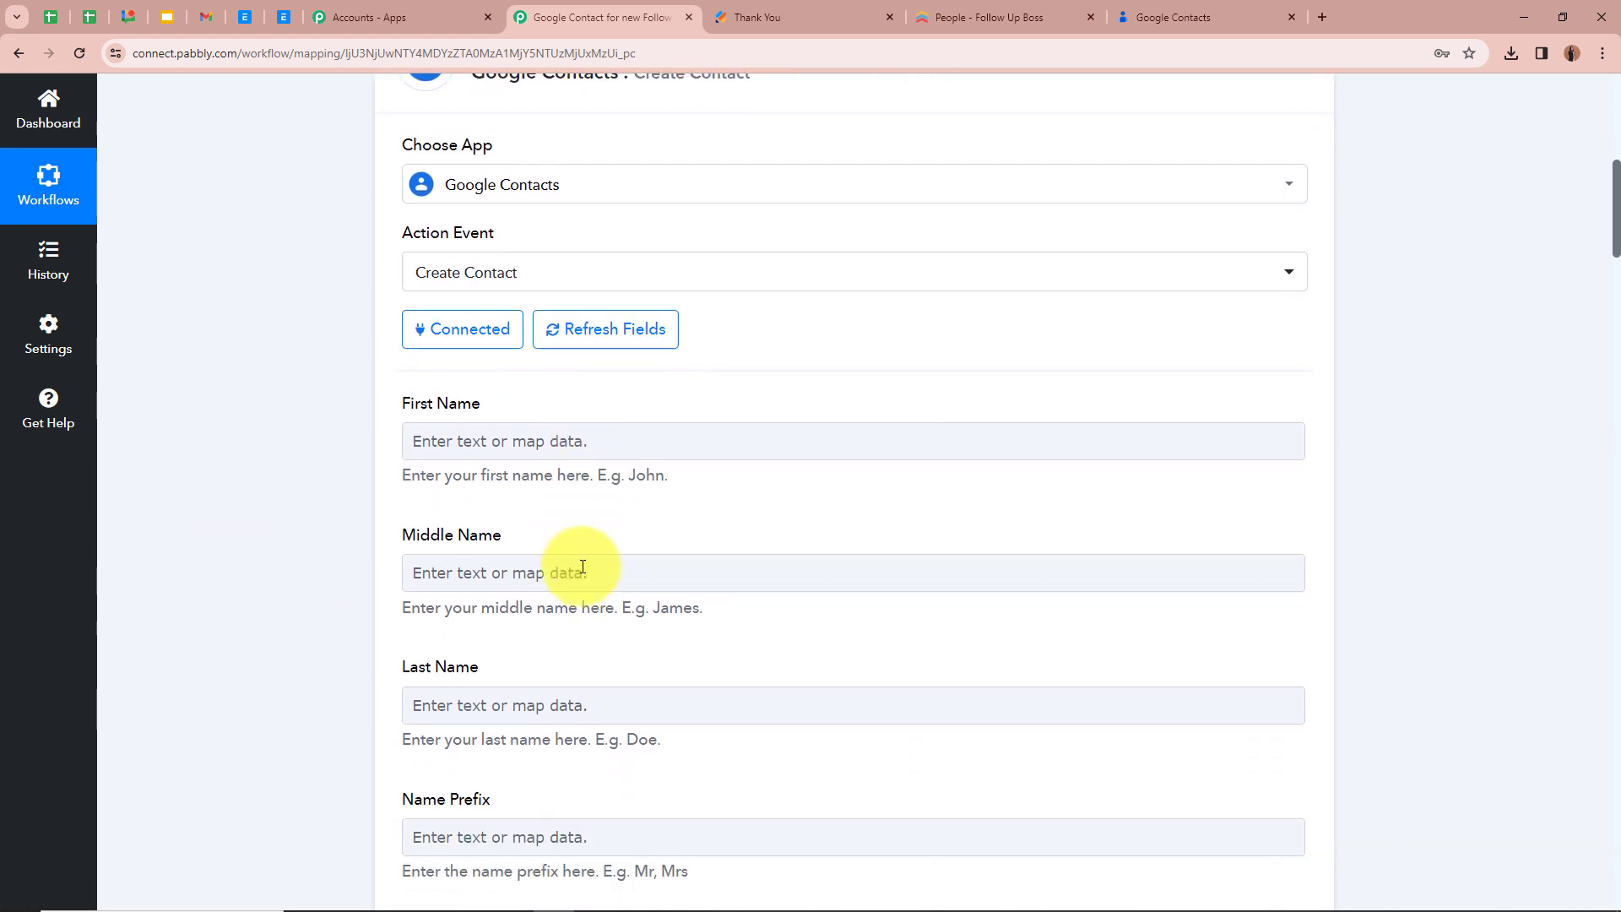
{"action": "scroll", "coordinate": [579, 564], "scroll_direction": "up", "scroll_amount": 2}
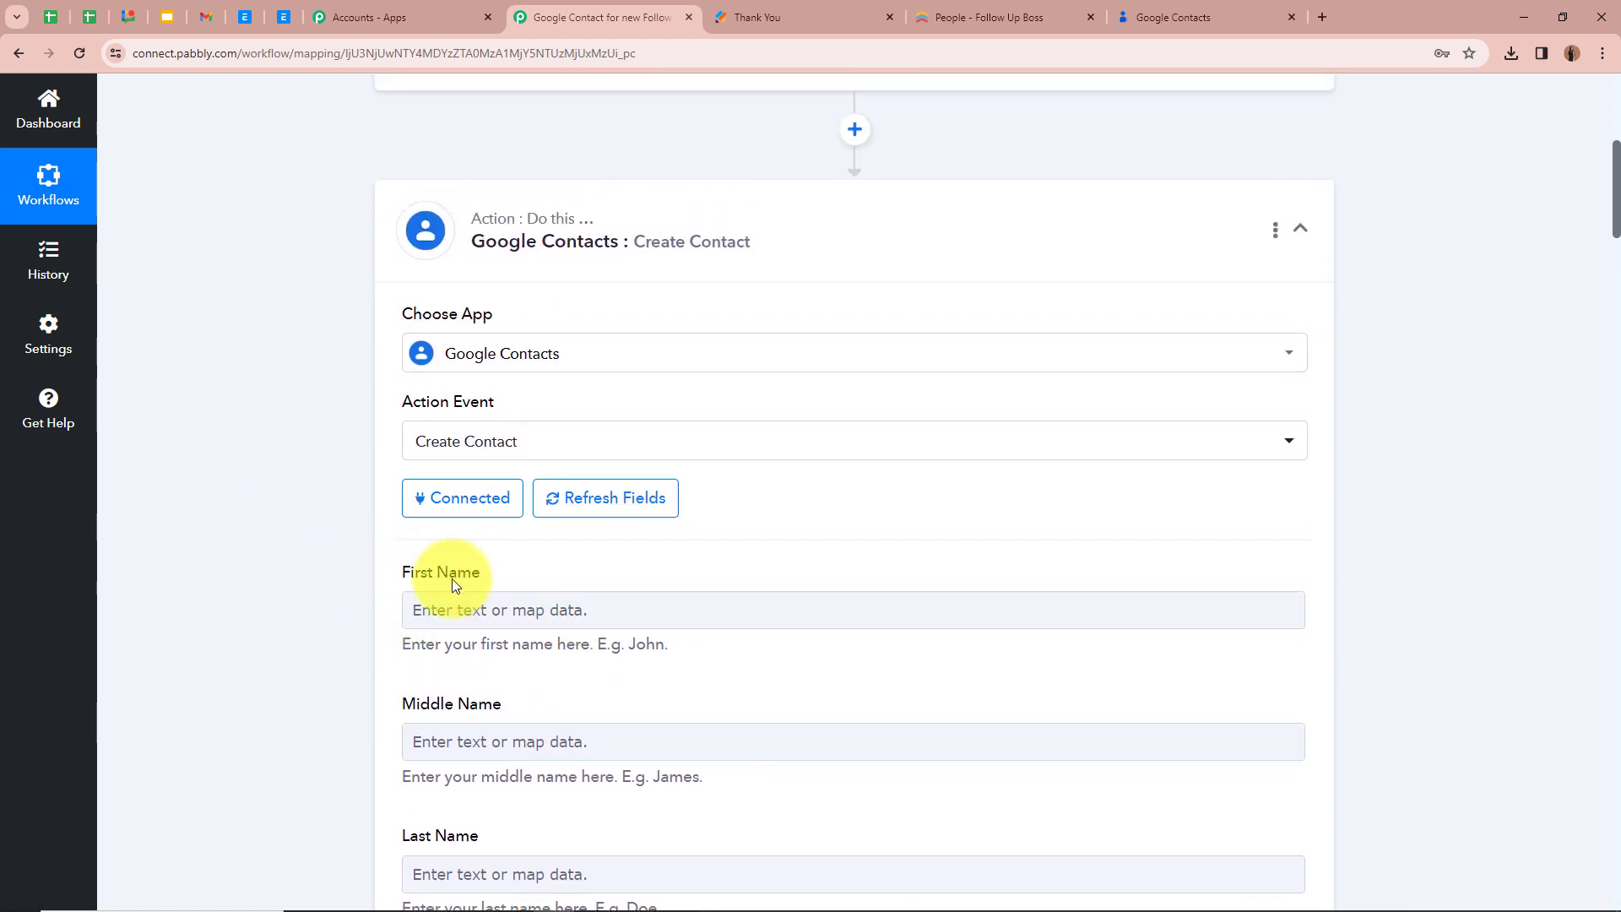
{"action": "scroll", "coordinate": [319, 564], "scroll_direction": "down", "scroll_amount": 2}
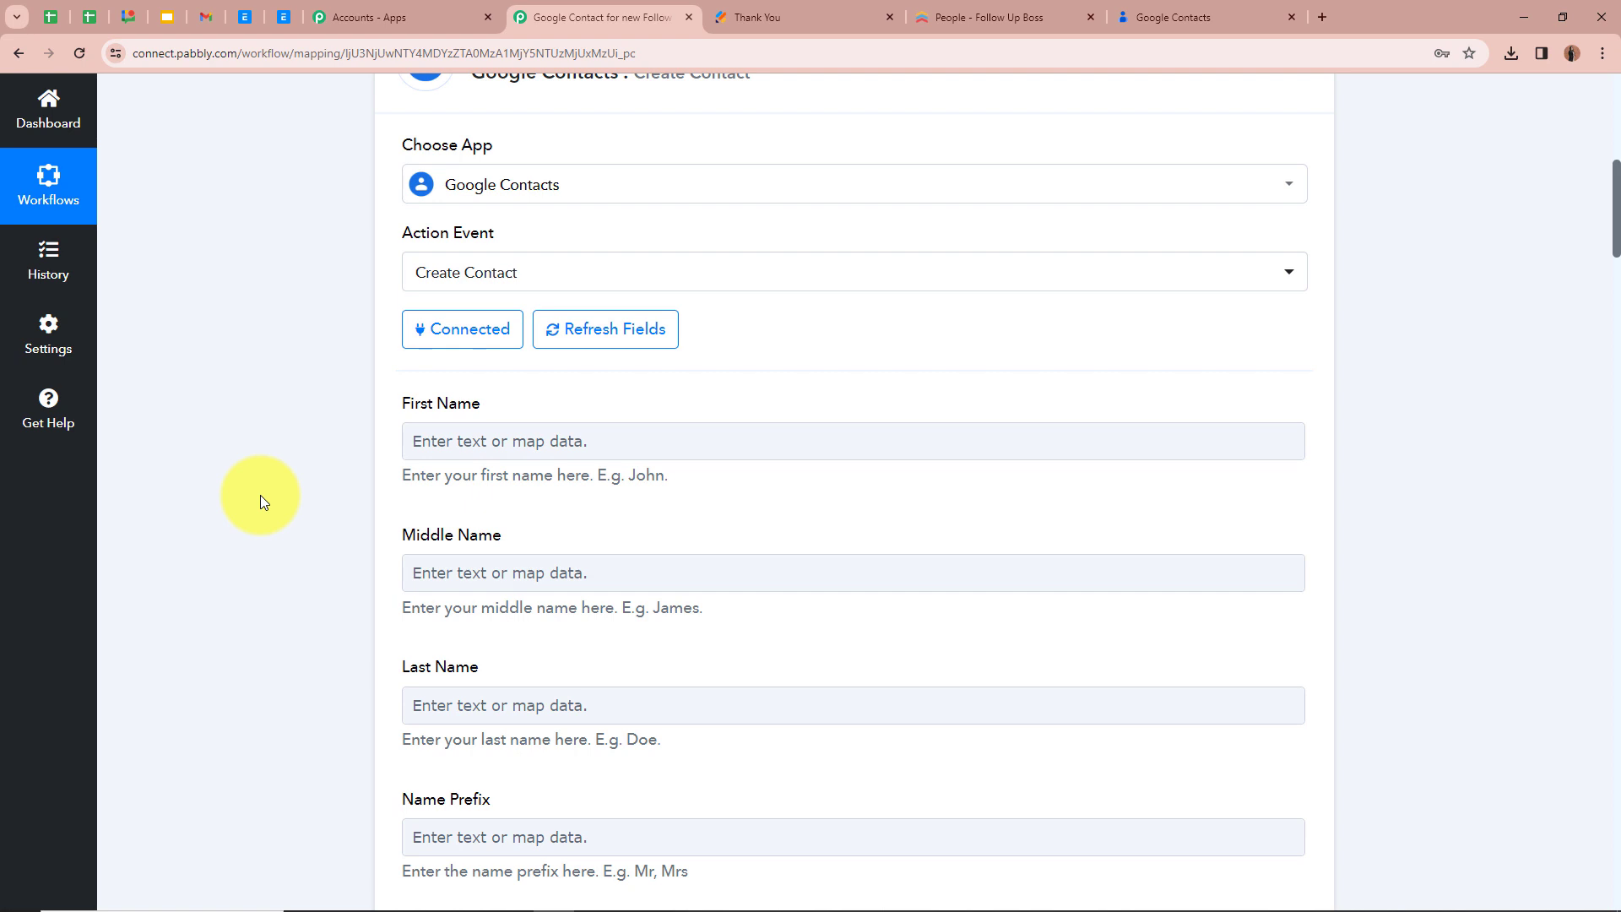
Map the First Name field of Create Contact to FirstName from the Get a Person response
{"action": "left_click", "coordinate": [459, 438]}
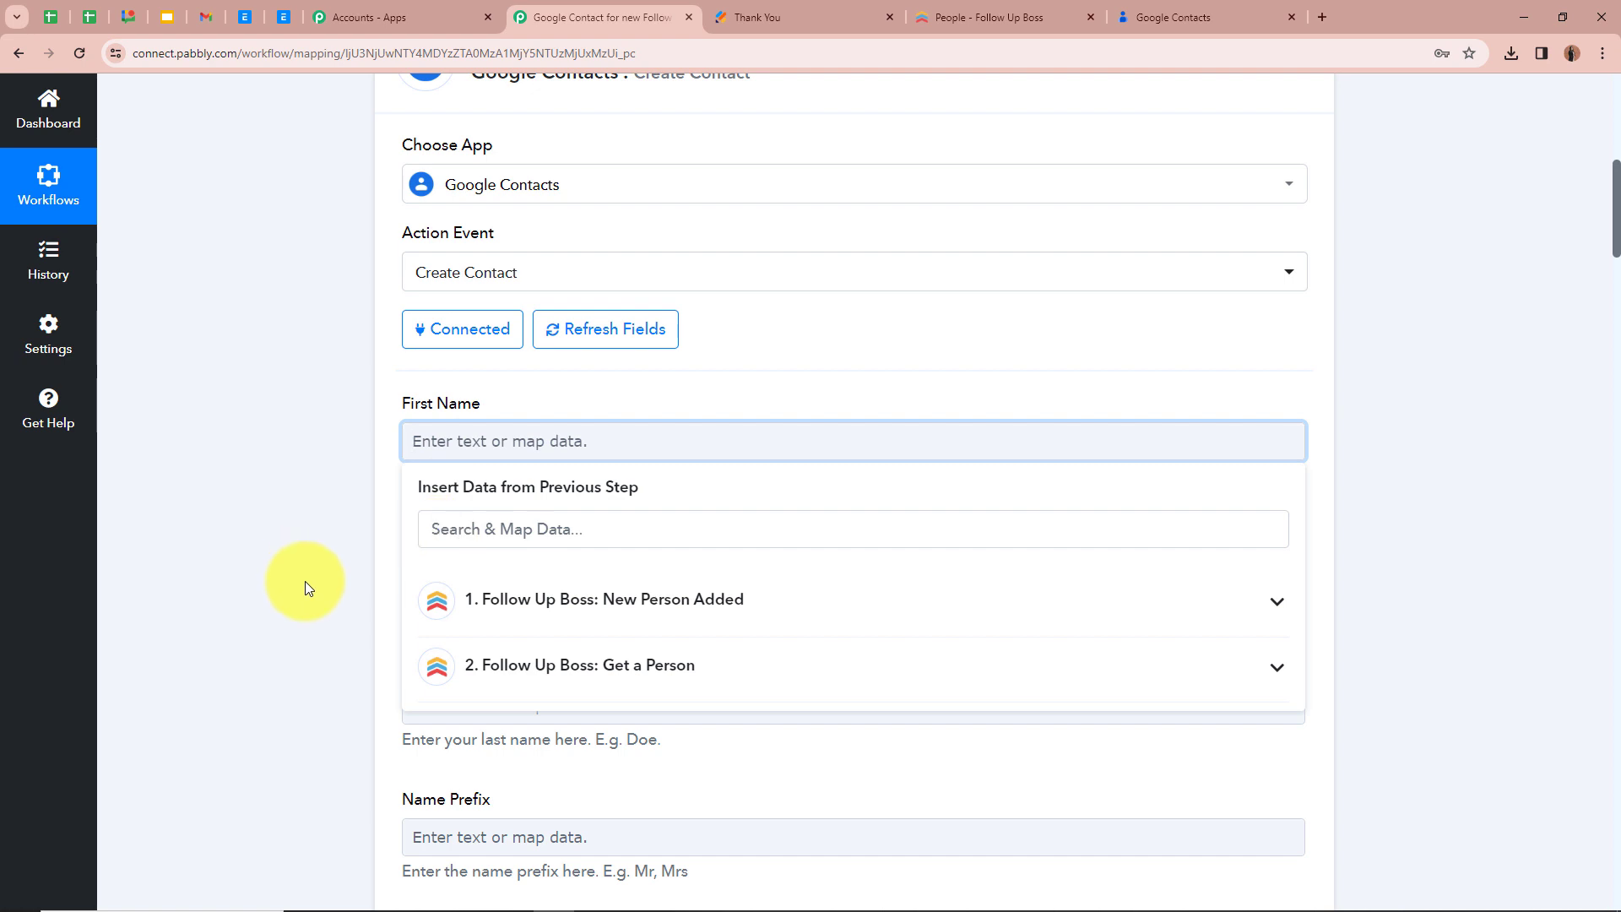
{"action": "left_click", "coordinate": [1282, 673]}
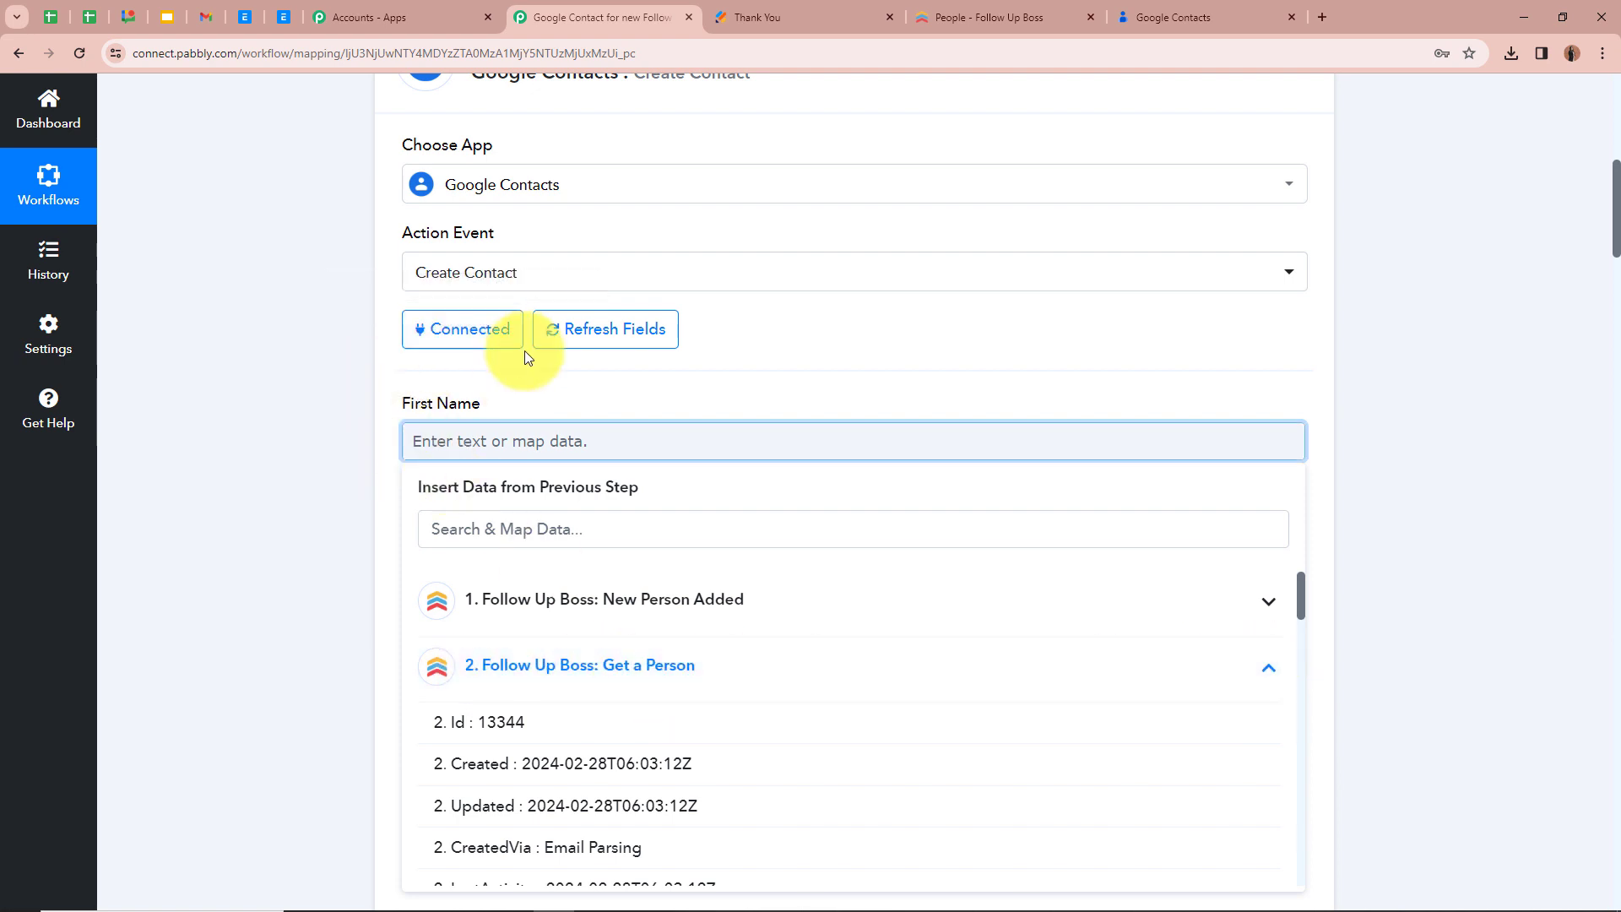
{"action": "scroll", "coordinate": [687, 811], "scroll_direction": "down", "scroll_amount": 3}
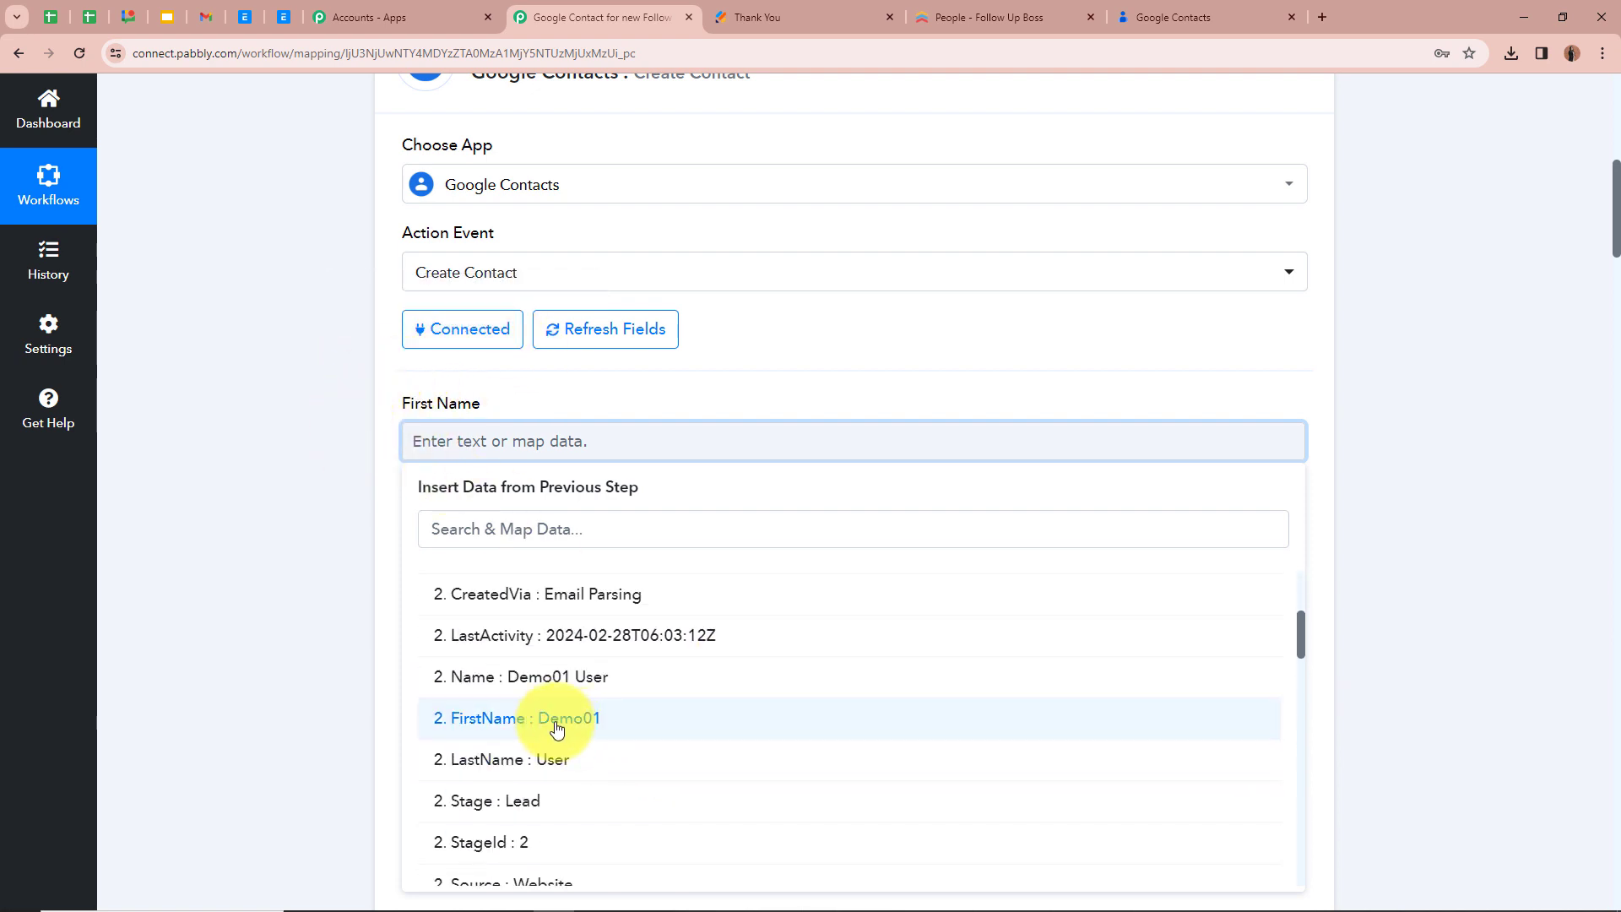
{"action": "left_click", "coordinate": [600, 724]}
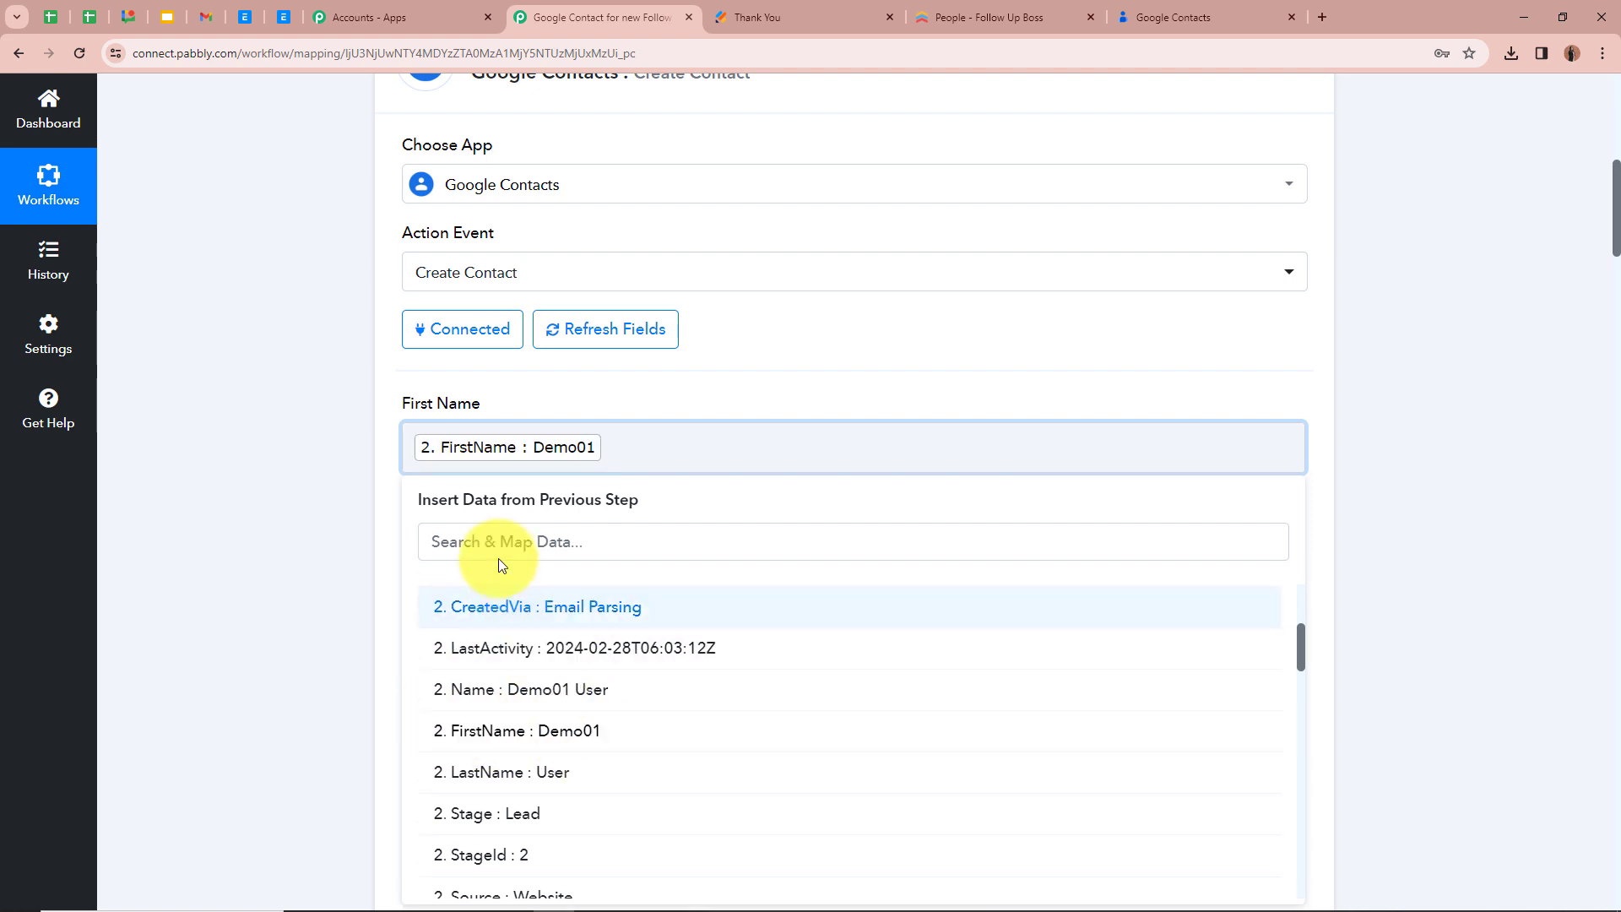
Map the Last Name field of Create Contact to LastName from the Get a Person response
{"action": "left_click", "coordinate": [312, 588]}
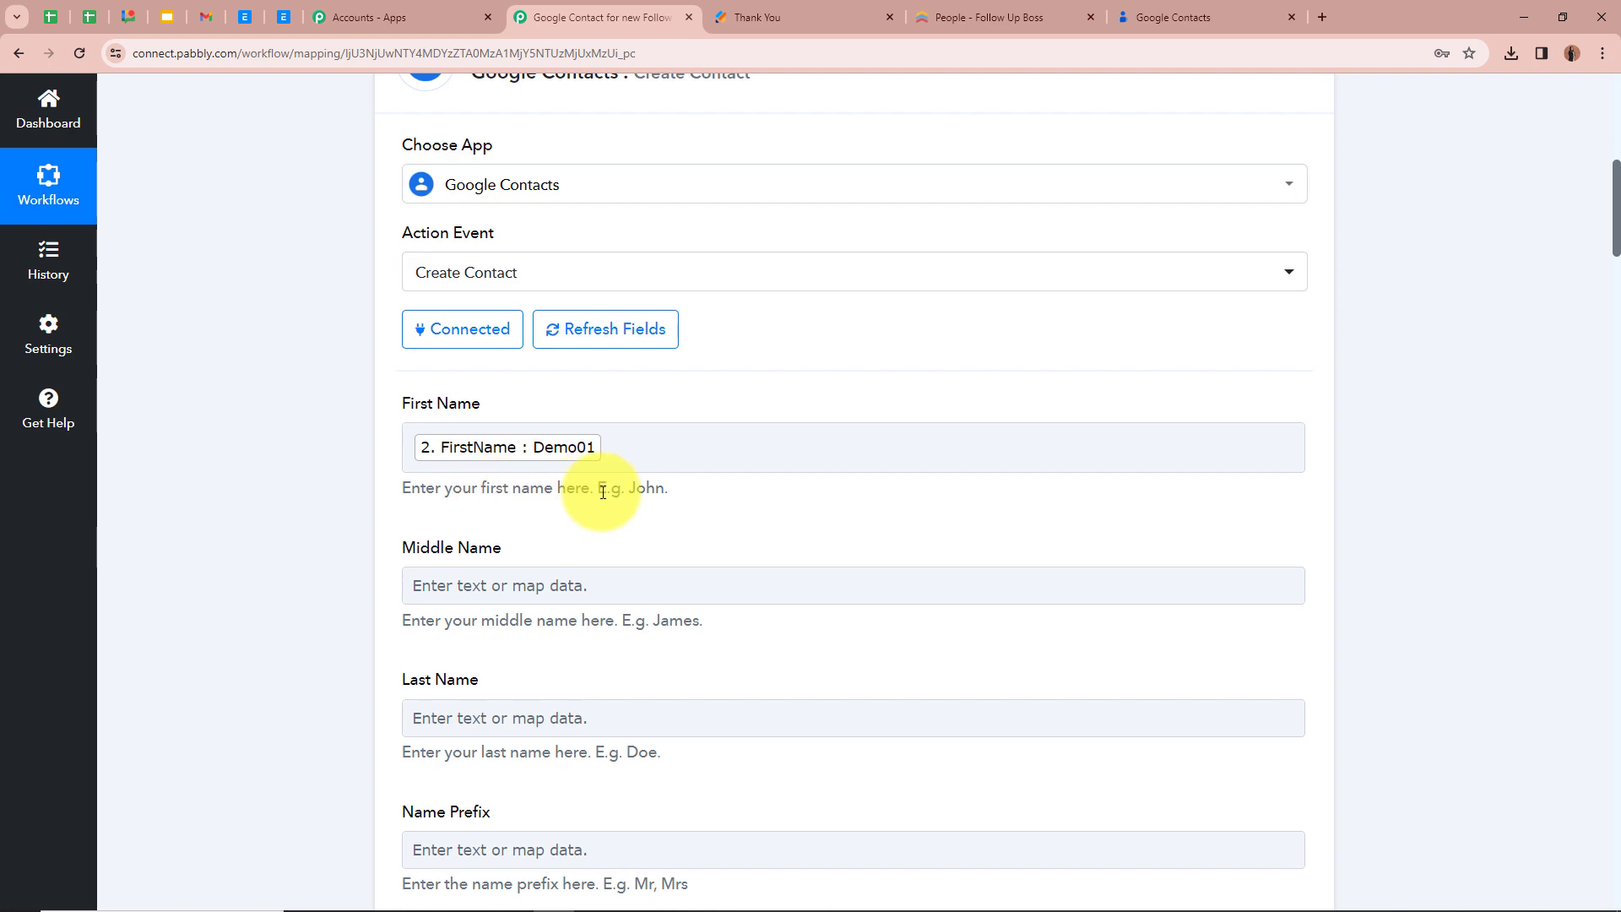
{"action": "scroll", "coordinate": [603, 492], "scroll_direction": "up", "scroll_amount": 2}
{"action": "scroll", "coordinate": [603, 492], "scroll_direction": "up", "scroll_amount": 5}
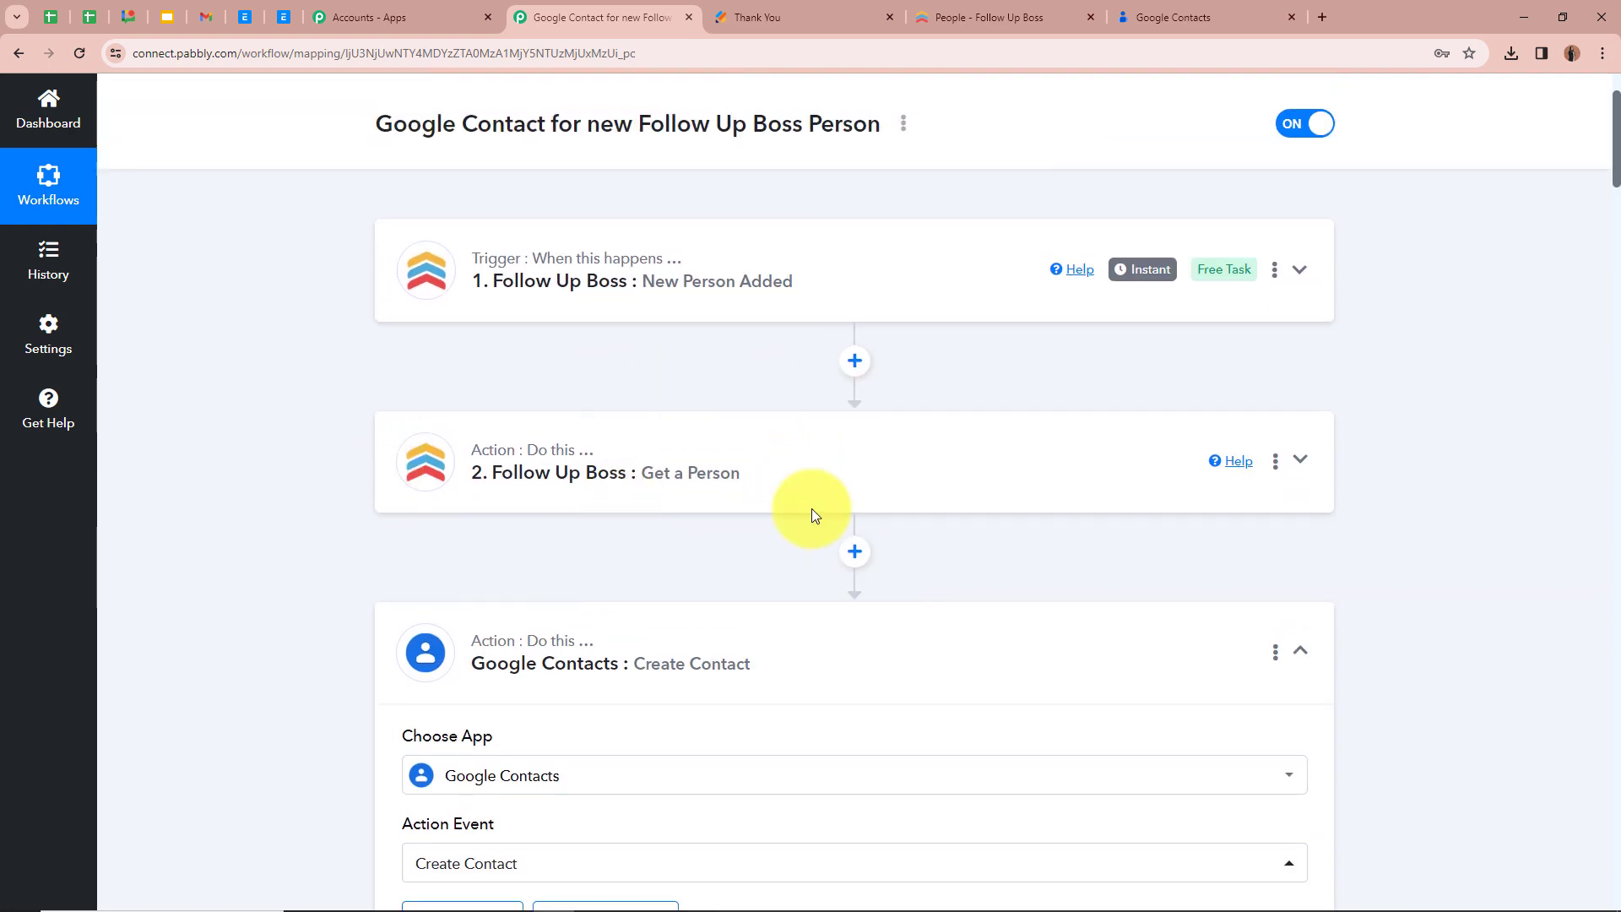
{"action": "scroll", "coordinate": [724, 170], "scroll_direction": "down", "scroll_amount": 3}
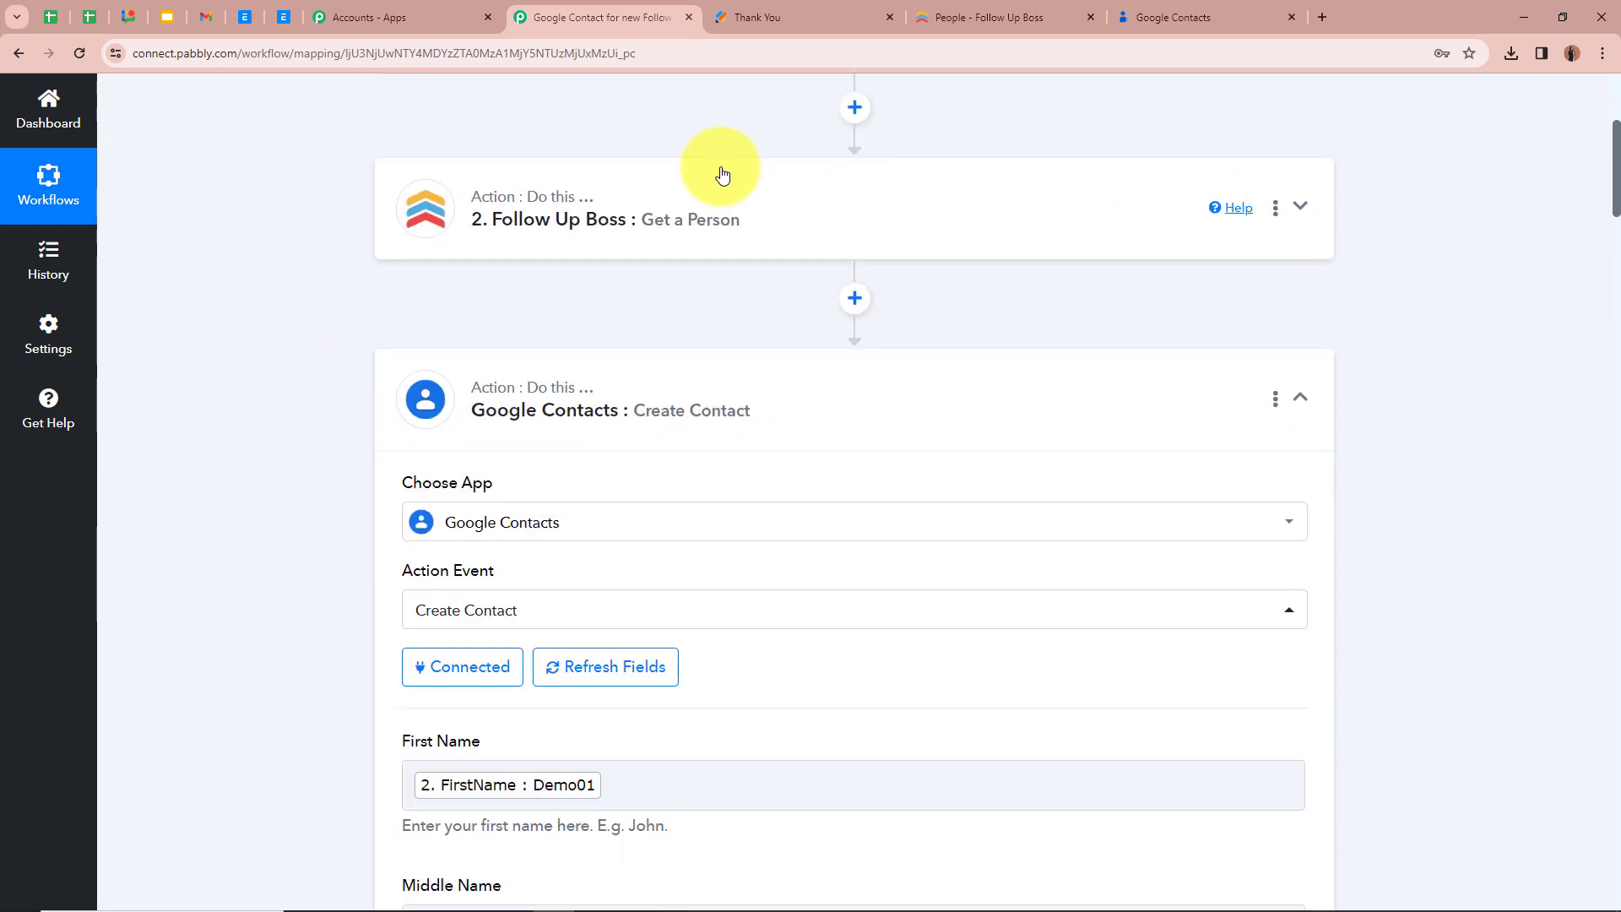
{"action": "scroll", "coordinate": [493, 423], "scroll_direction": "down", "scroll_amount": 4}
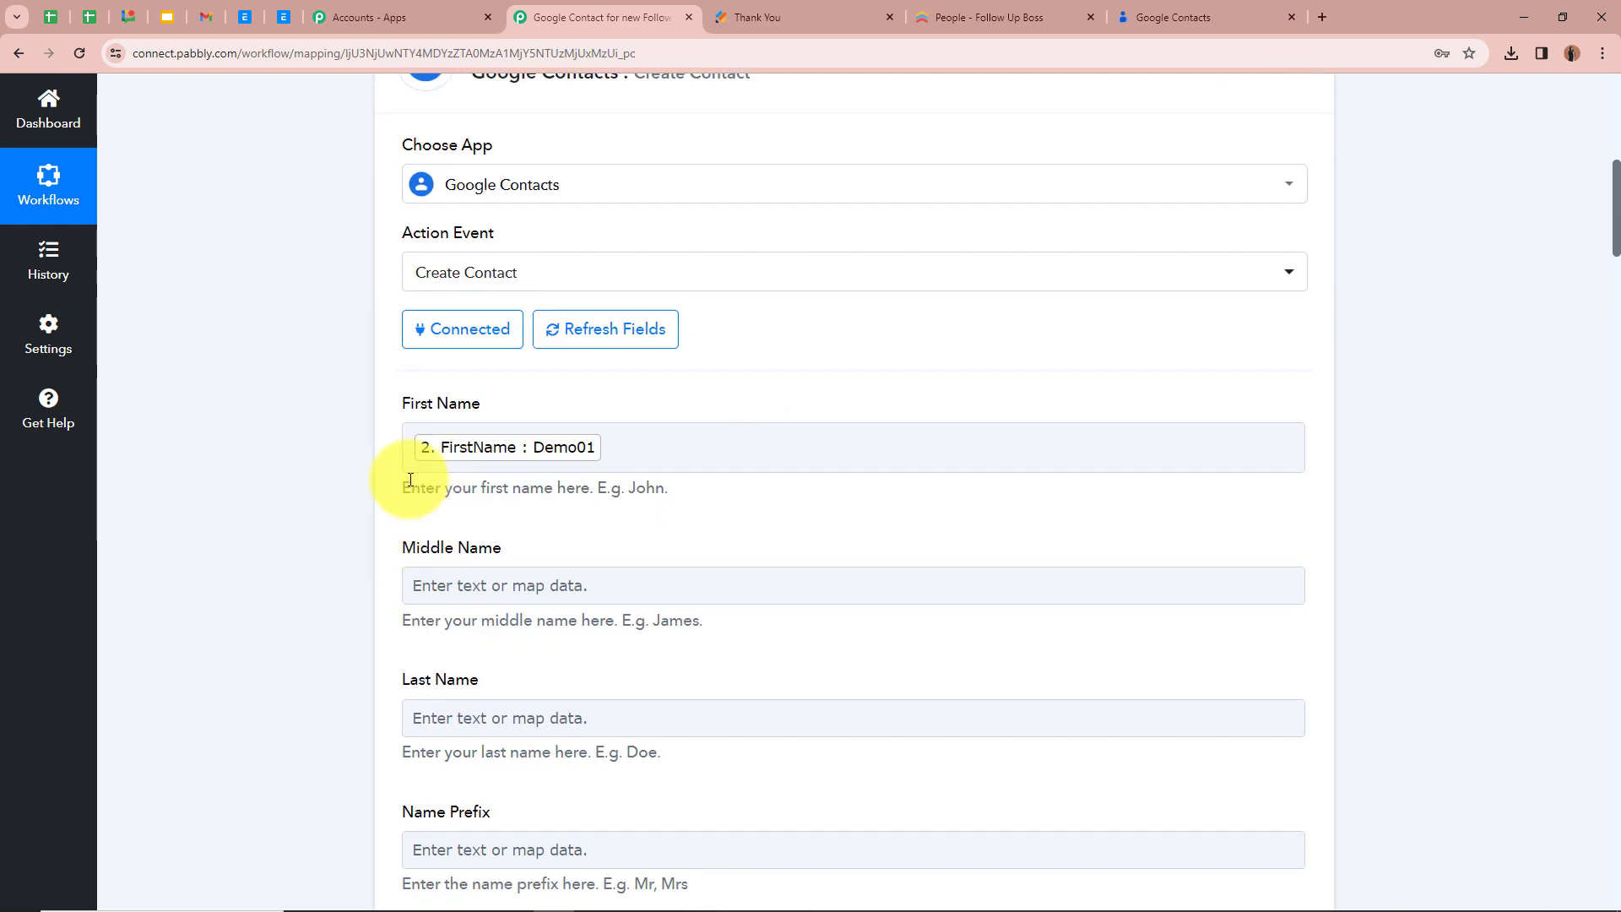
{"action": "scroll", "coordinate": [408, 480], "scroll_direction": "down", "scroll_amount": 2}
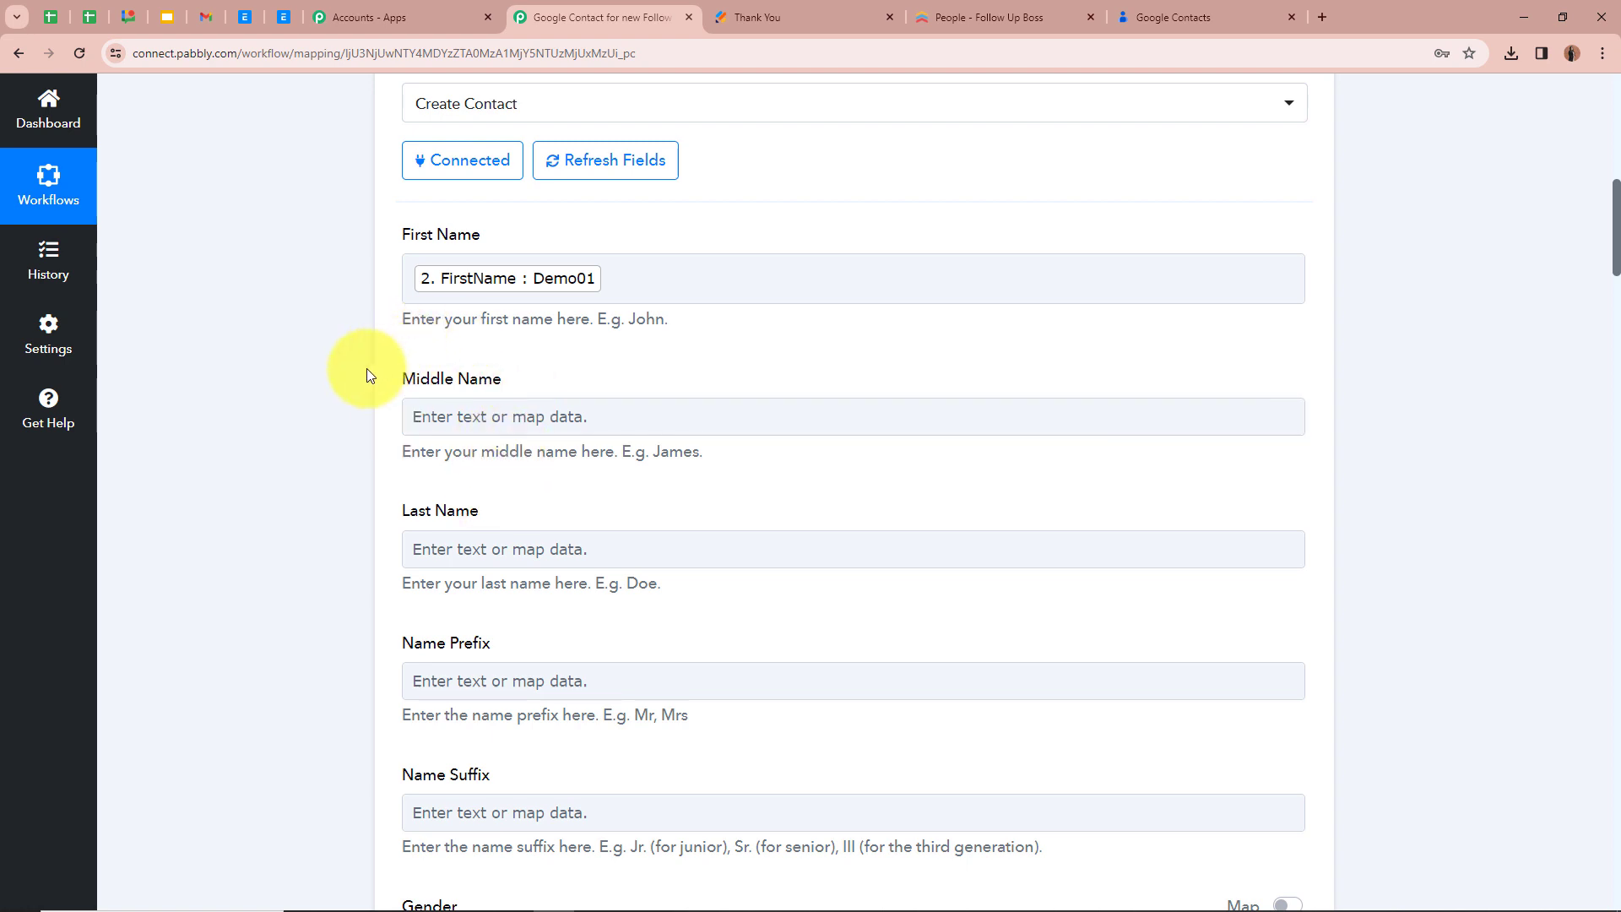
{"action": "scroll", "coordinate": [368, 374], "scroll_direction": "down", "scroll_amount": 2}
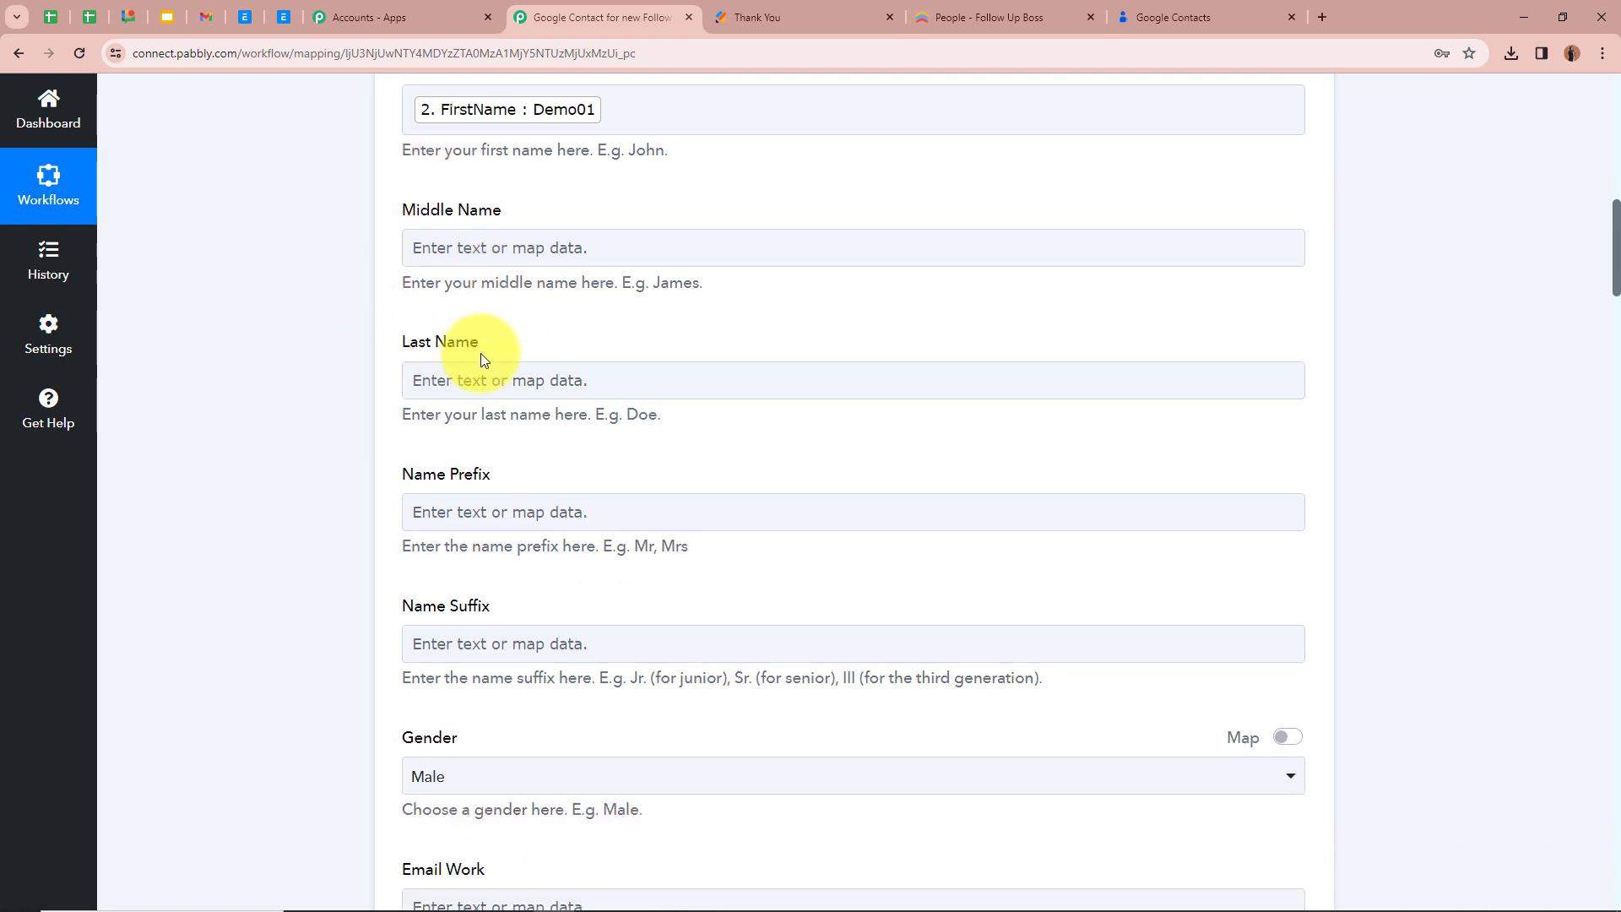
{"action": "left_click", "coordinate": [511, 380]}
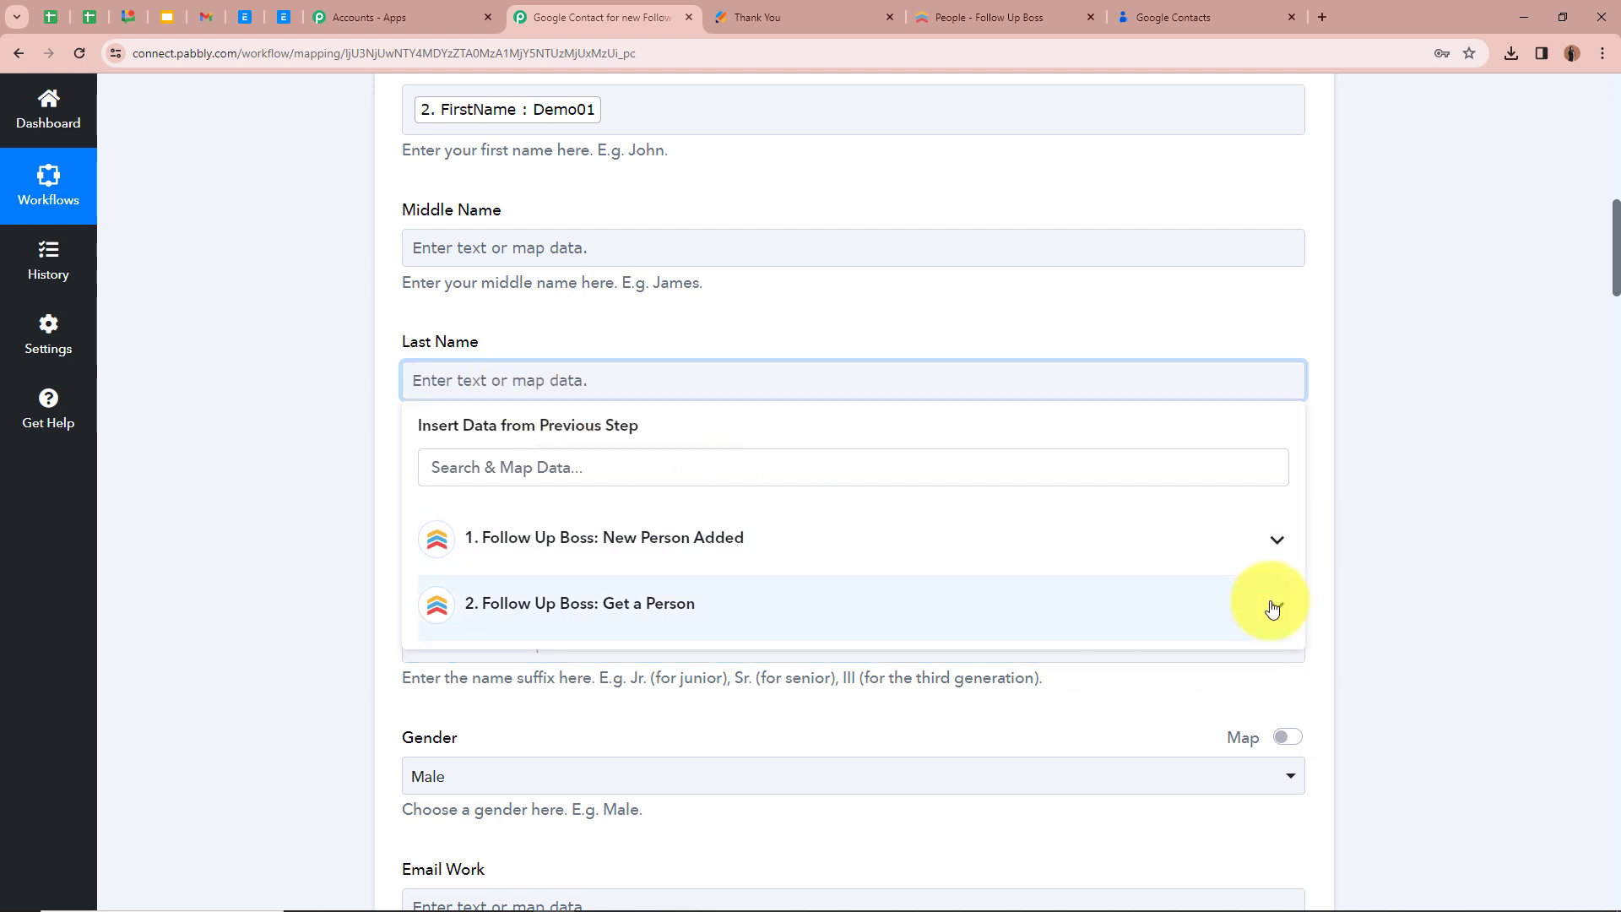
{"action": "left_click", "coordinate": [1169, 605]}
{"action": "scroll", "coordinate": [720, 729], "scroll_direction": "down", "scroll_amount": 1}
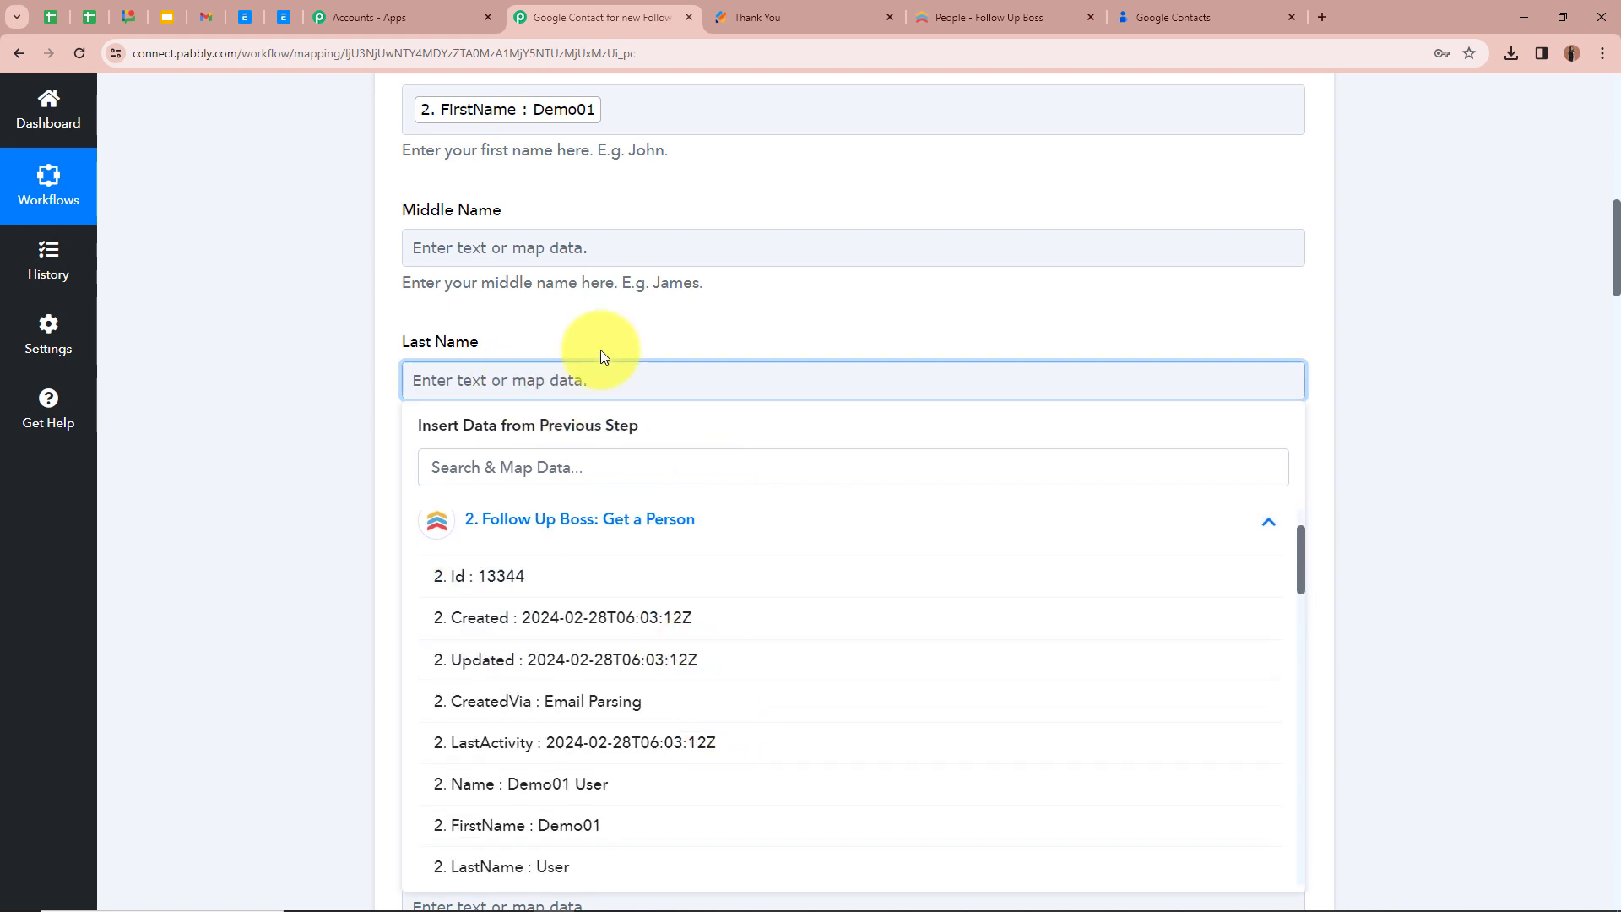
{"action": "left_click", "coordinate": [550, 861]}
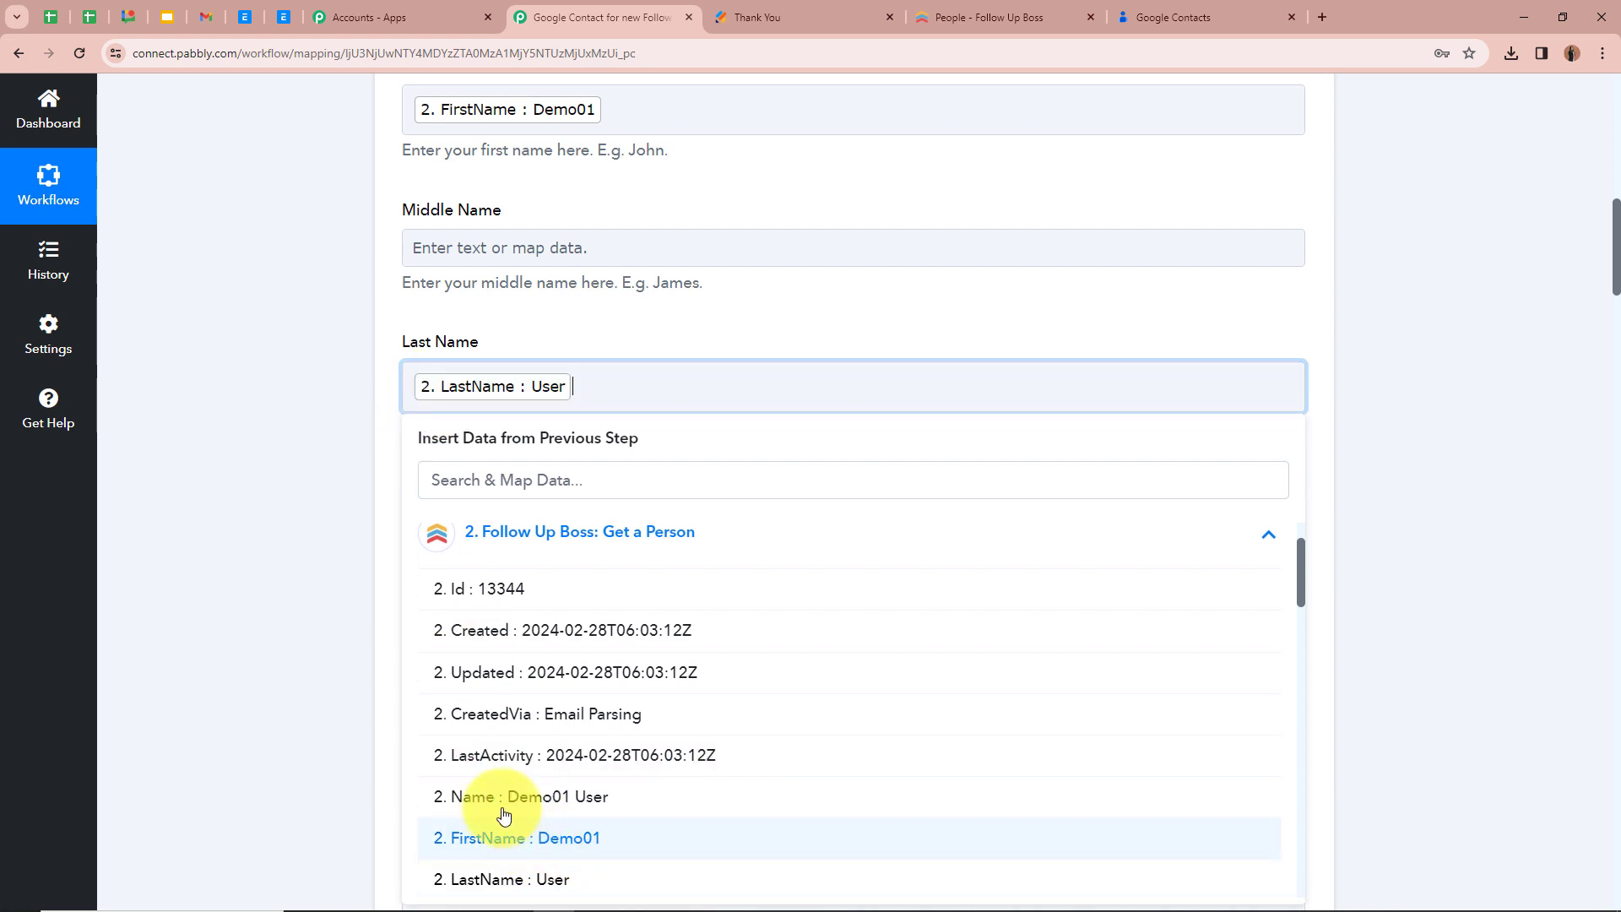
{"action": "left_click", "coordinate": [312, 570]}
Choose Male as the Gender of the contact, leaving the name prefix and suffix blank
{"action": "scroll", "coordinate": [312, 570], "scroll_direction": "down", "scroll_amount": 1}
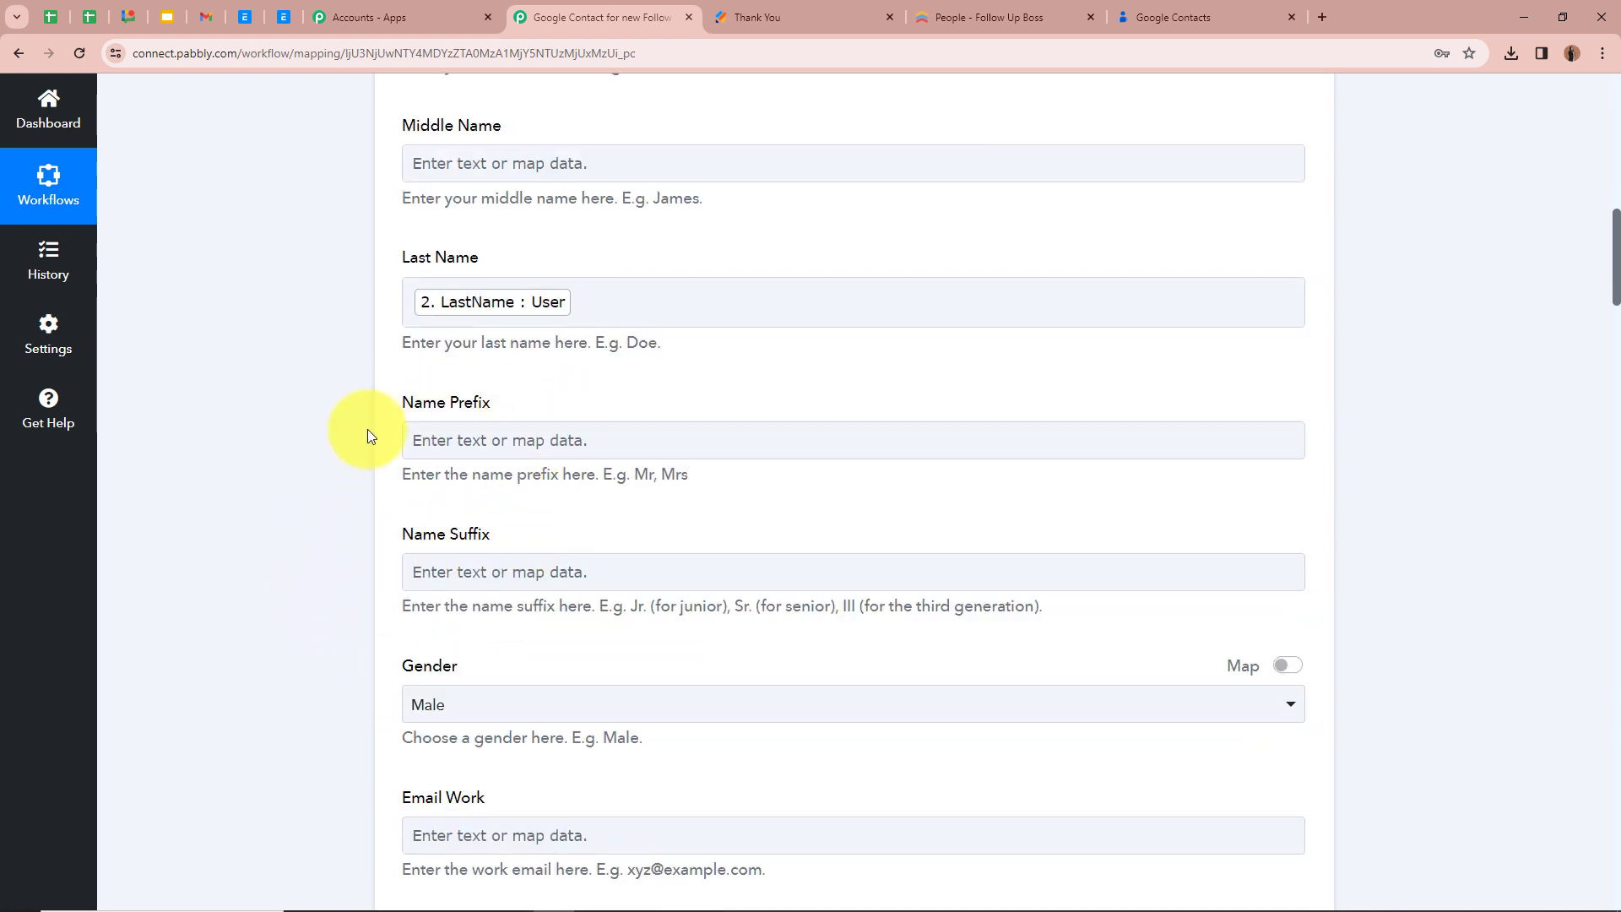
{"action": "scroll", "coordinate": [353, 553], "scroll_direction": "down", "scroll_amount": 3}
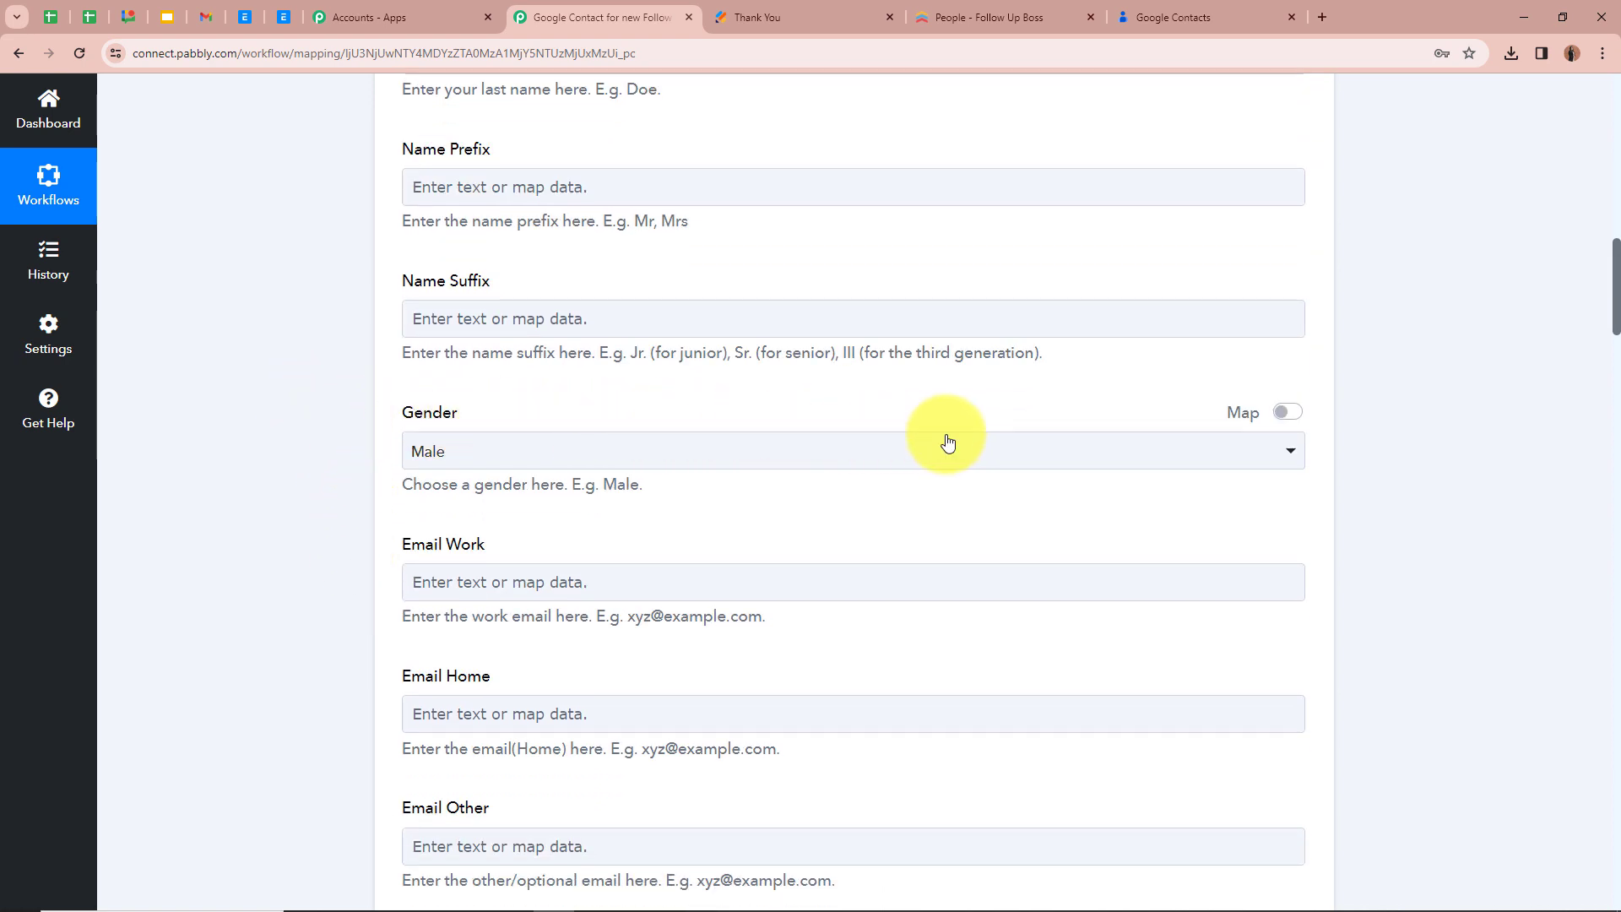
{"action": "left_click", "coordinate": [1008, 444]}
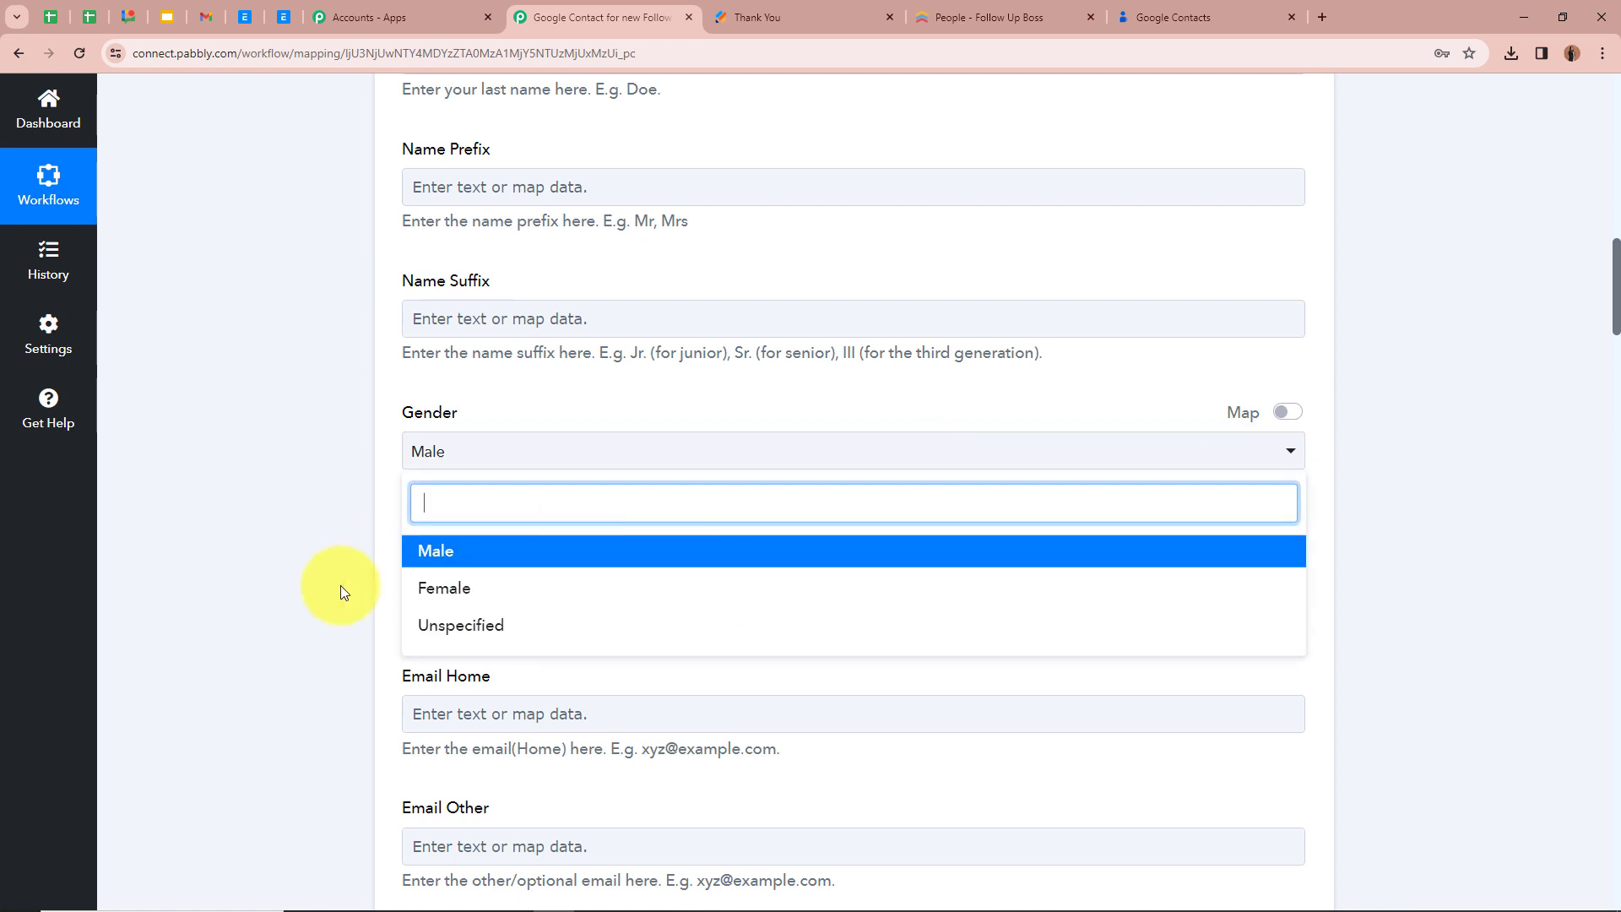
{"action": "left_click", "coordinate": [417, 553]}
Map the Email Work field to Emails 0 Value from the Get a Person response
{"action": "scroll", "coordinate": [393, 328], "scroll_direction": "down", "scroll_amount": 3}
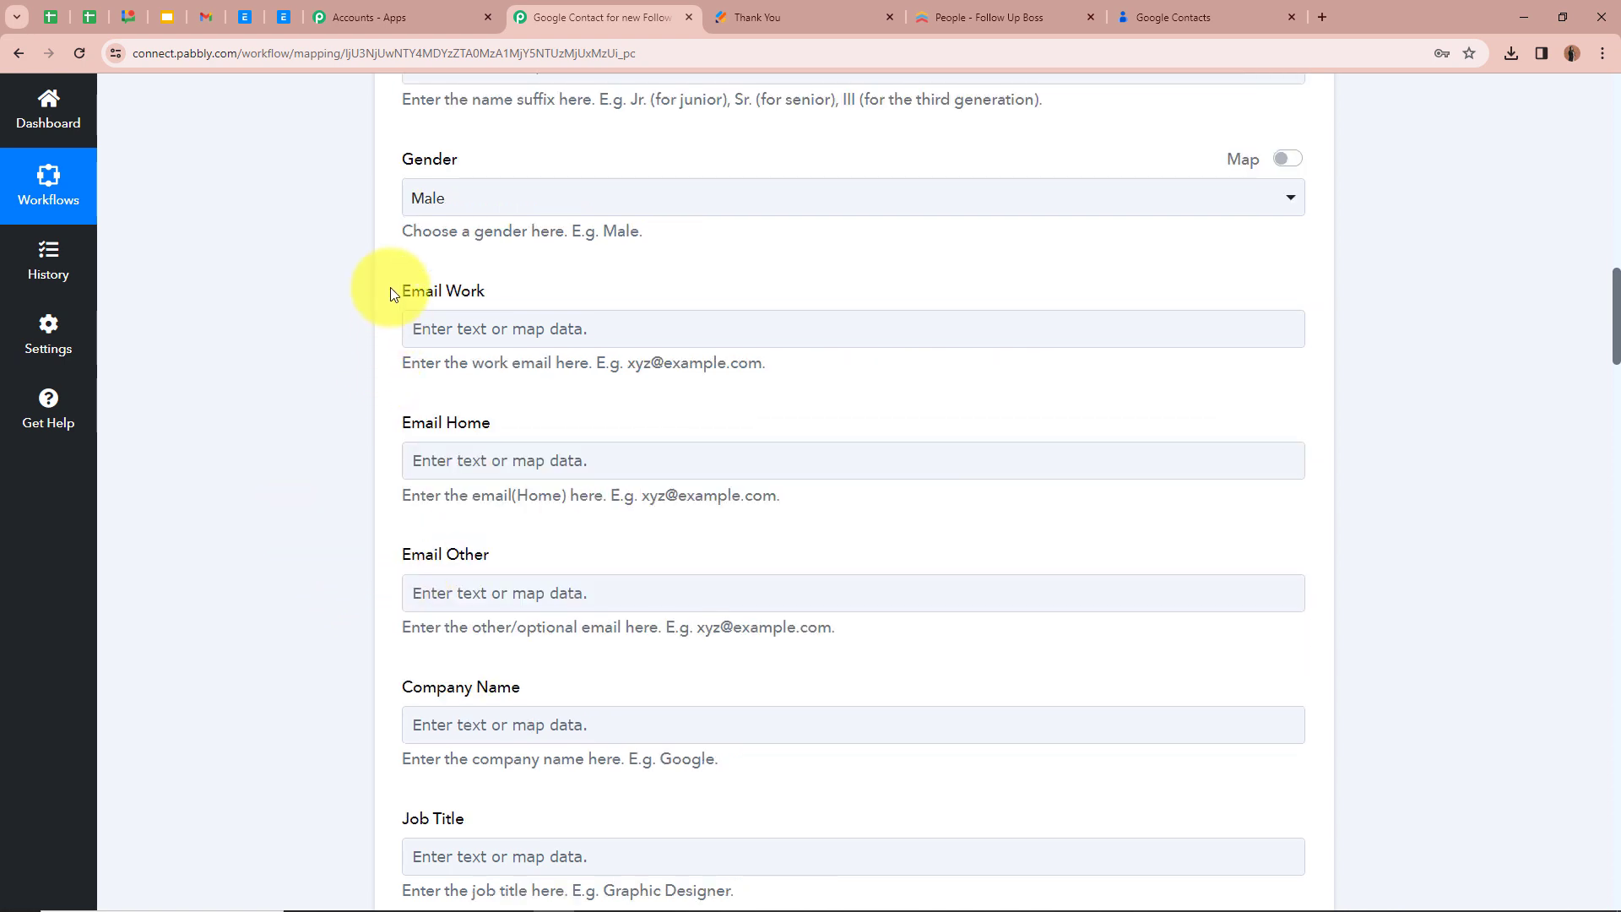
{"action": "left_click", "coordinate": [516, 328]}
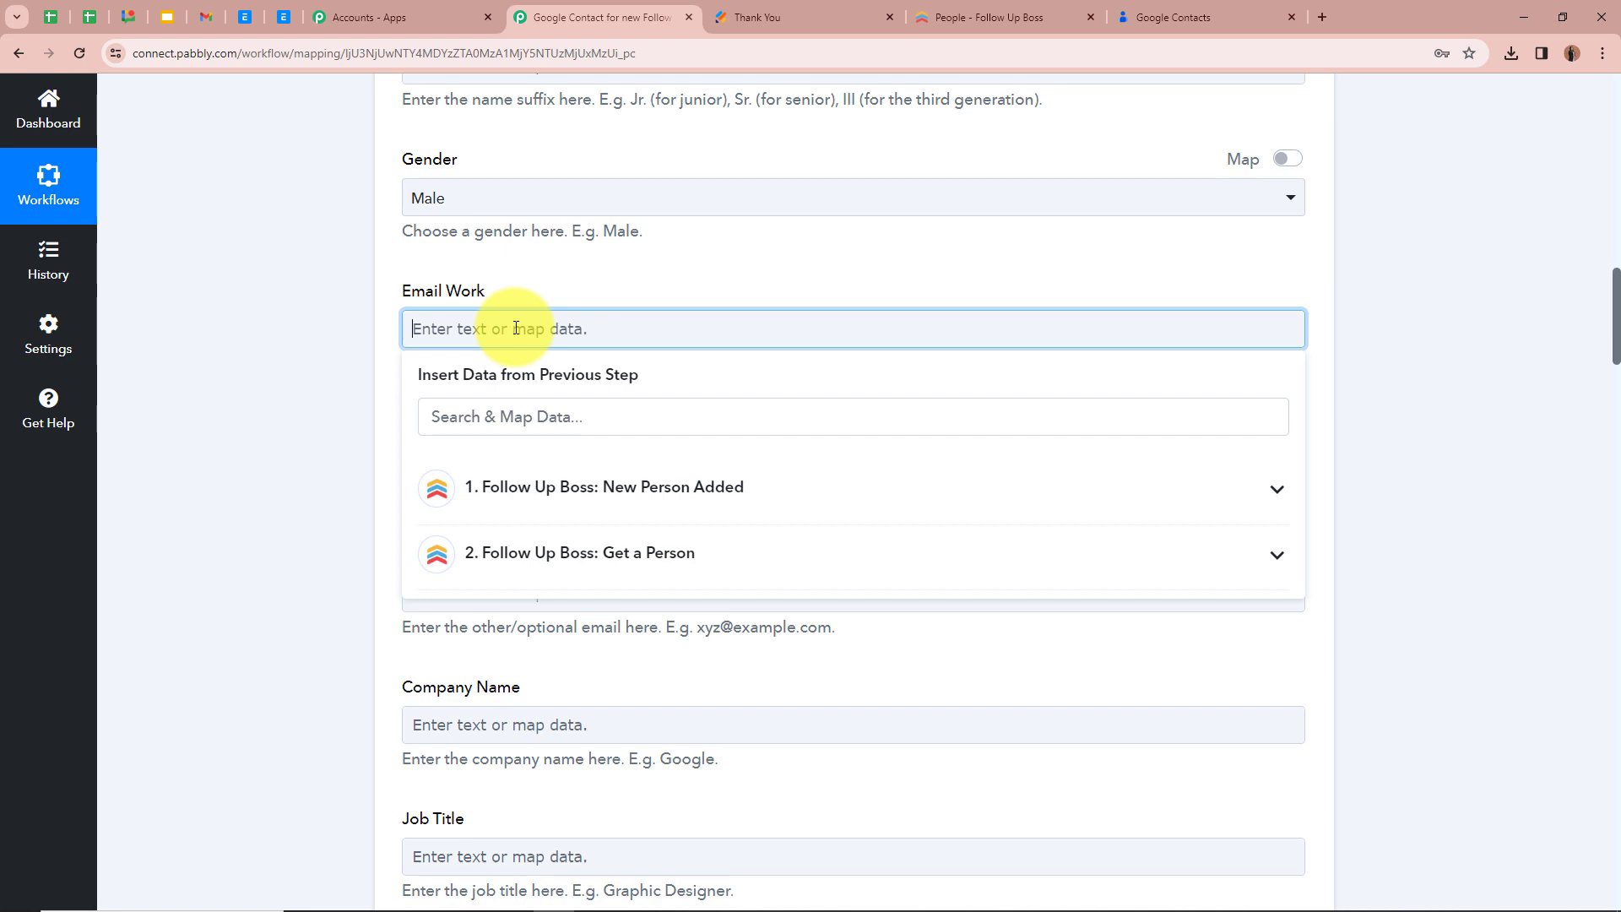
{"action": "left_click", "coordinate": [1282, 554]}
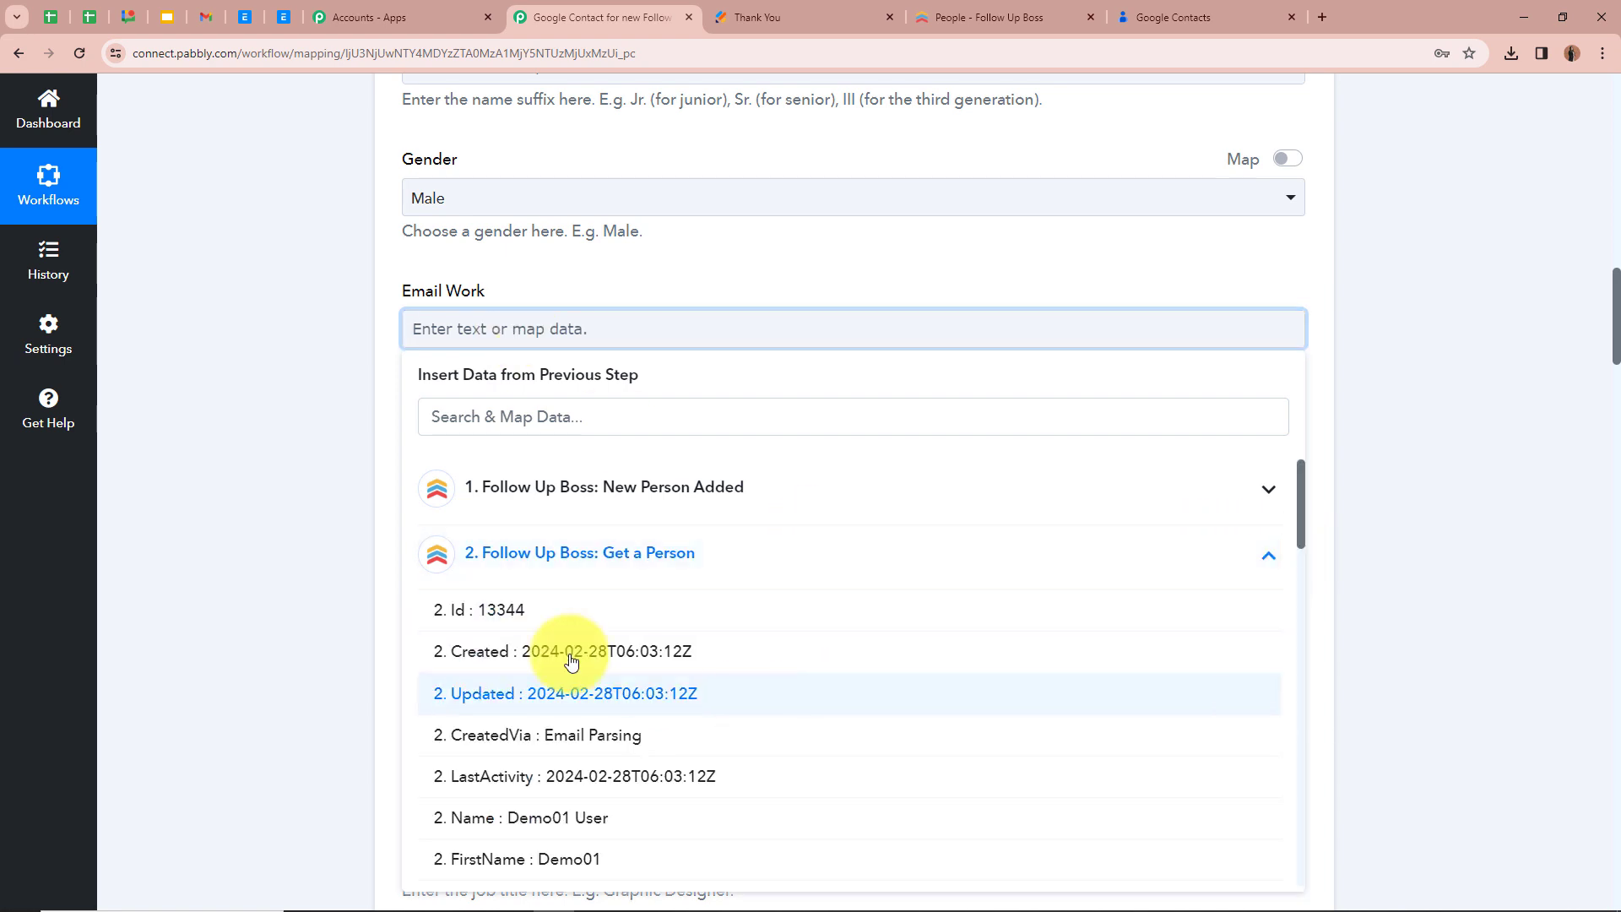
{"action": "scroll", "coordinate": [617, 812], "scroll_direction": "down", "scroll_amount": 3}
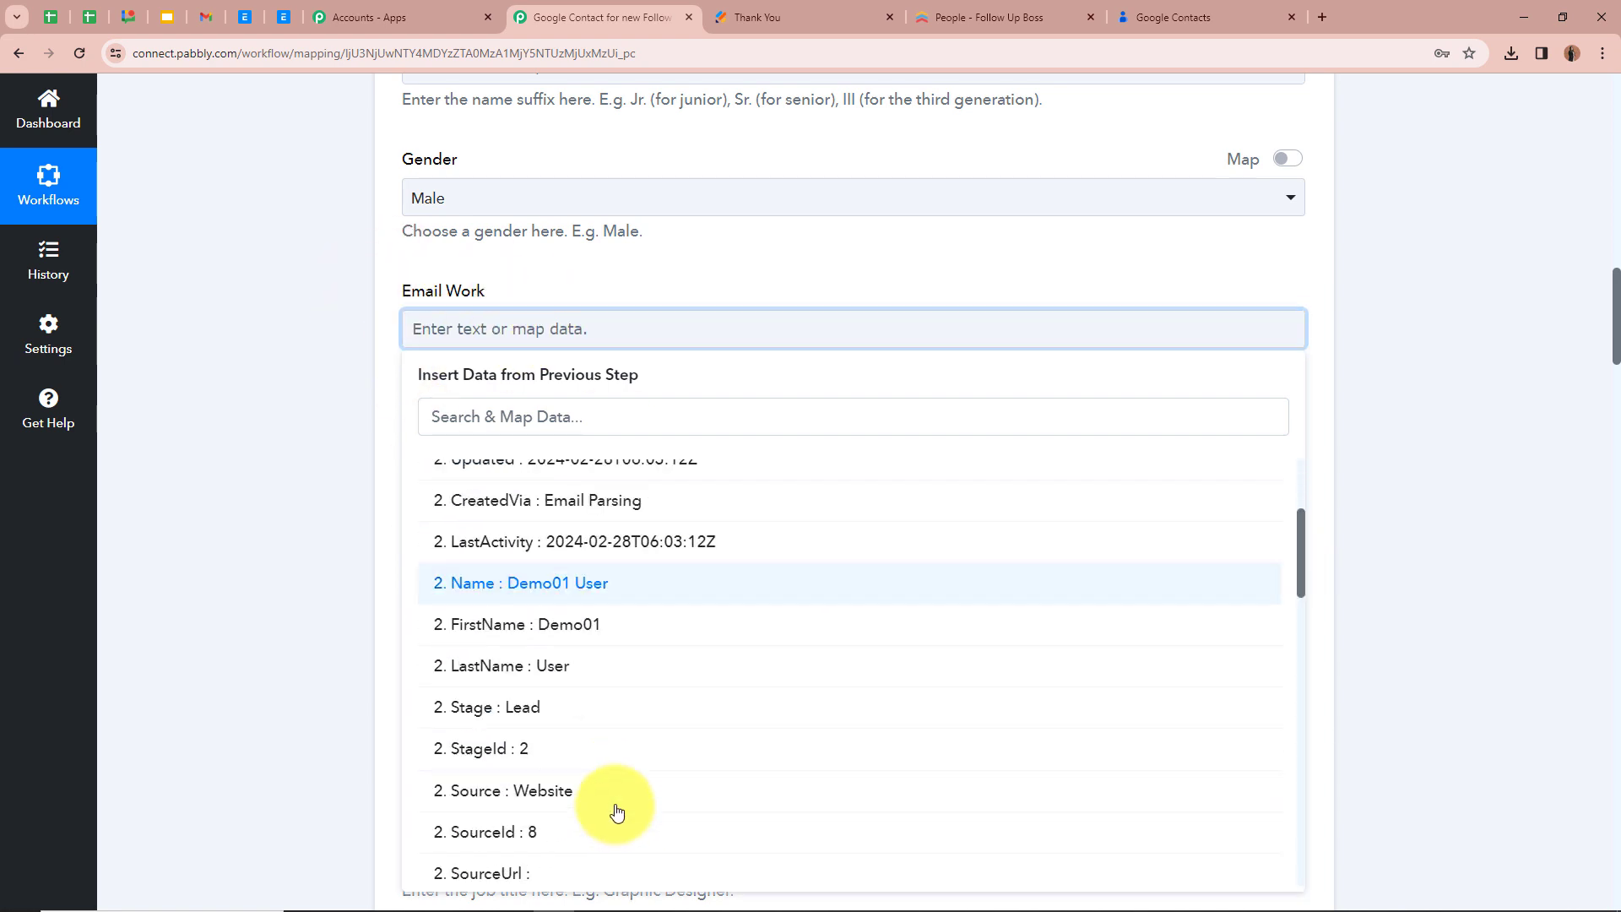
{"action": "scroll", "coordinate": [617, 813], "scroll_direction": "down", "scroll_amount": 10}
{"action": "left_click", "coordinate": [706, 523]}
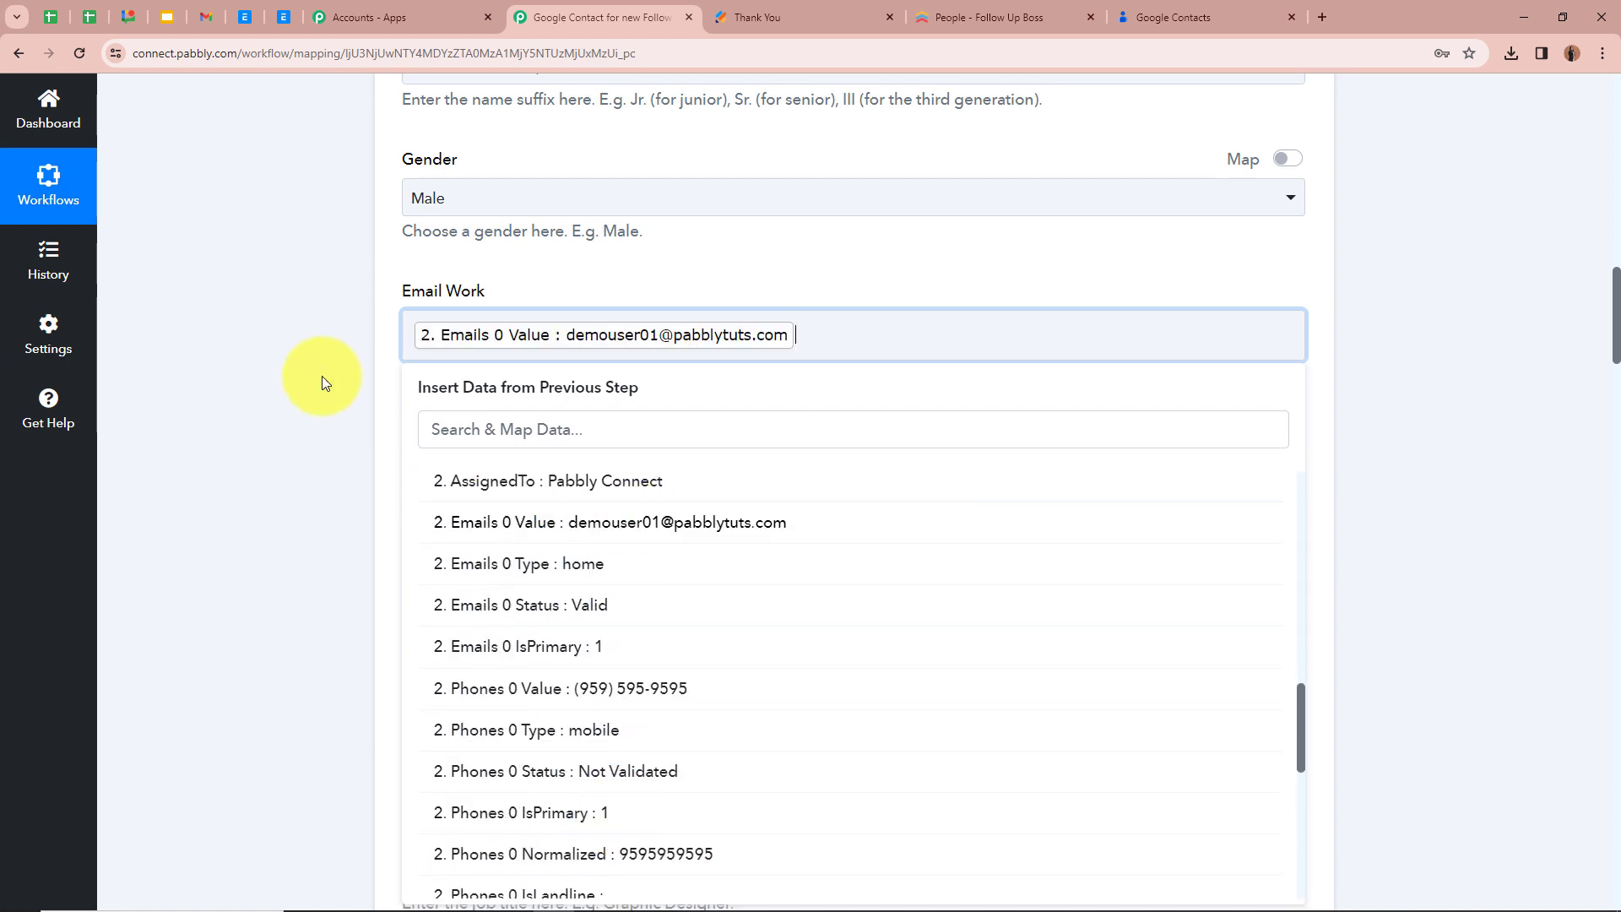
{"action": "left_click", "coordinate": [321, 377]}
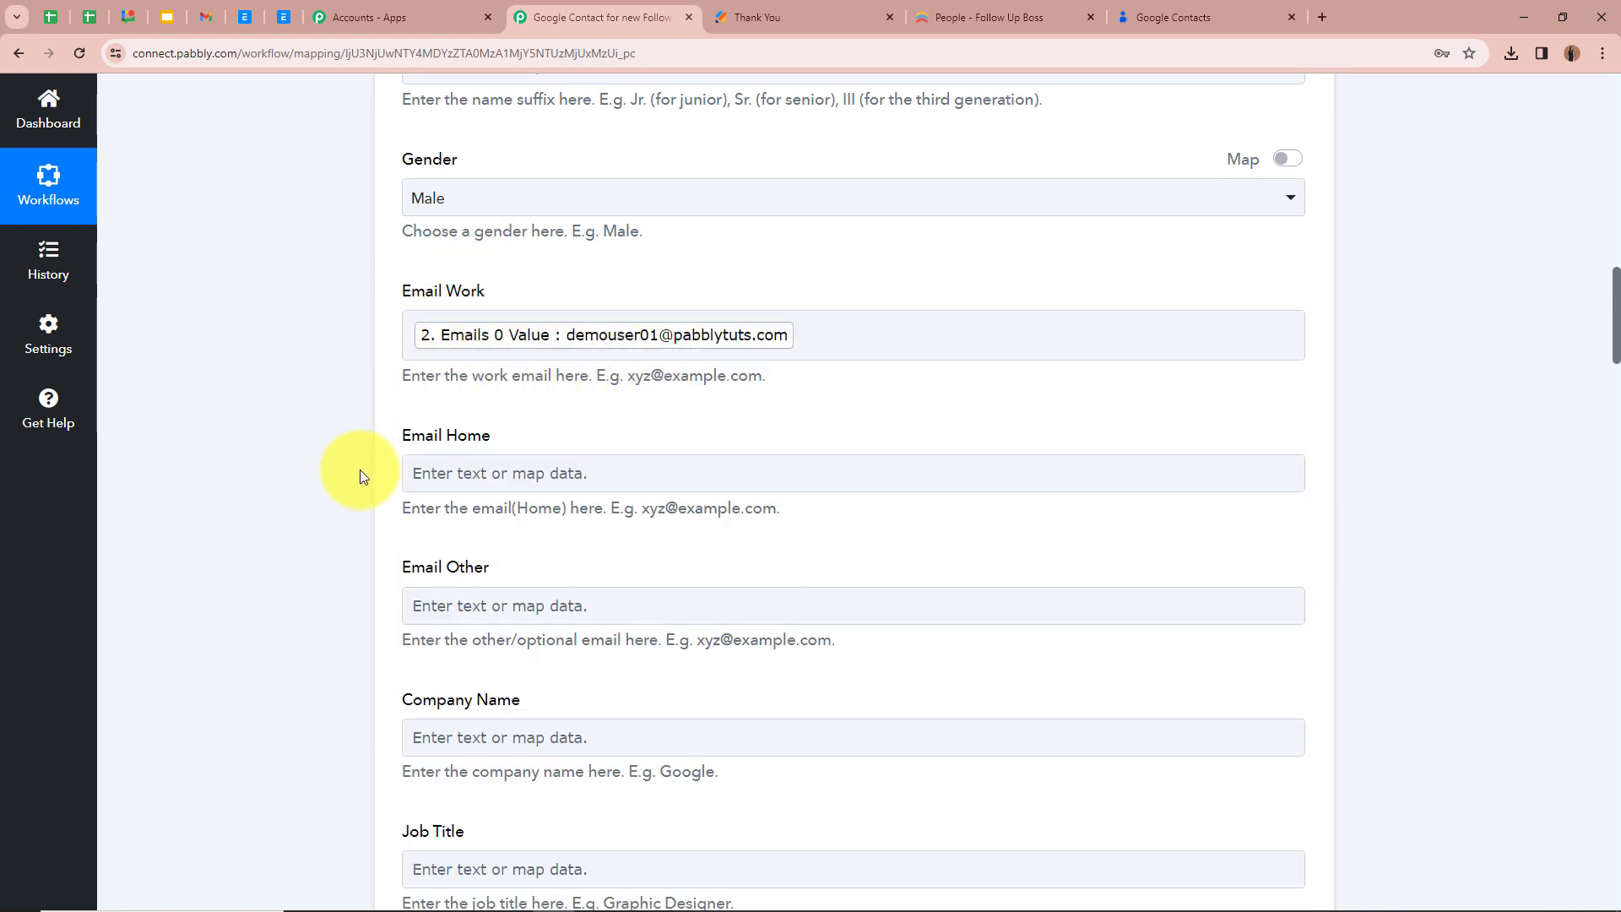
Map the Phone Number (Work) field to Phones 0 Value from the Get a Person response
{"action": "scroll", "coordinate": [352, 493], "scroll_direction": "down", "scroll_amount": 3}
{"action": "scroll", "coordinate": [352, 493], "scroll_direction": "down", "scroll_amount": 2}
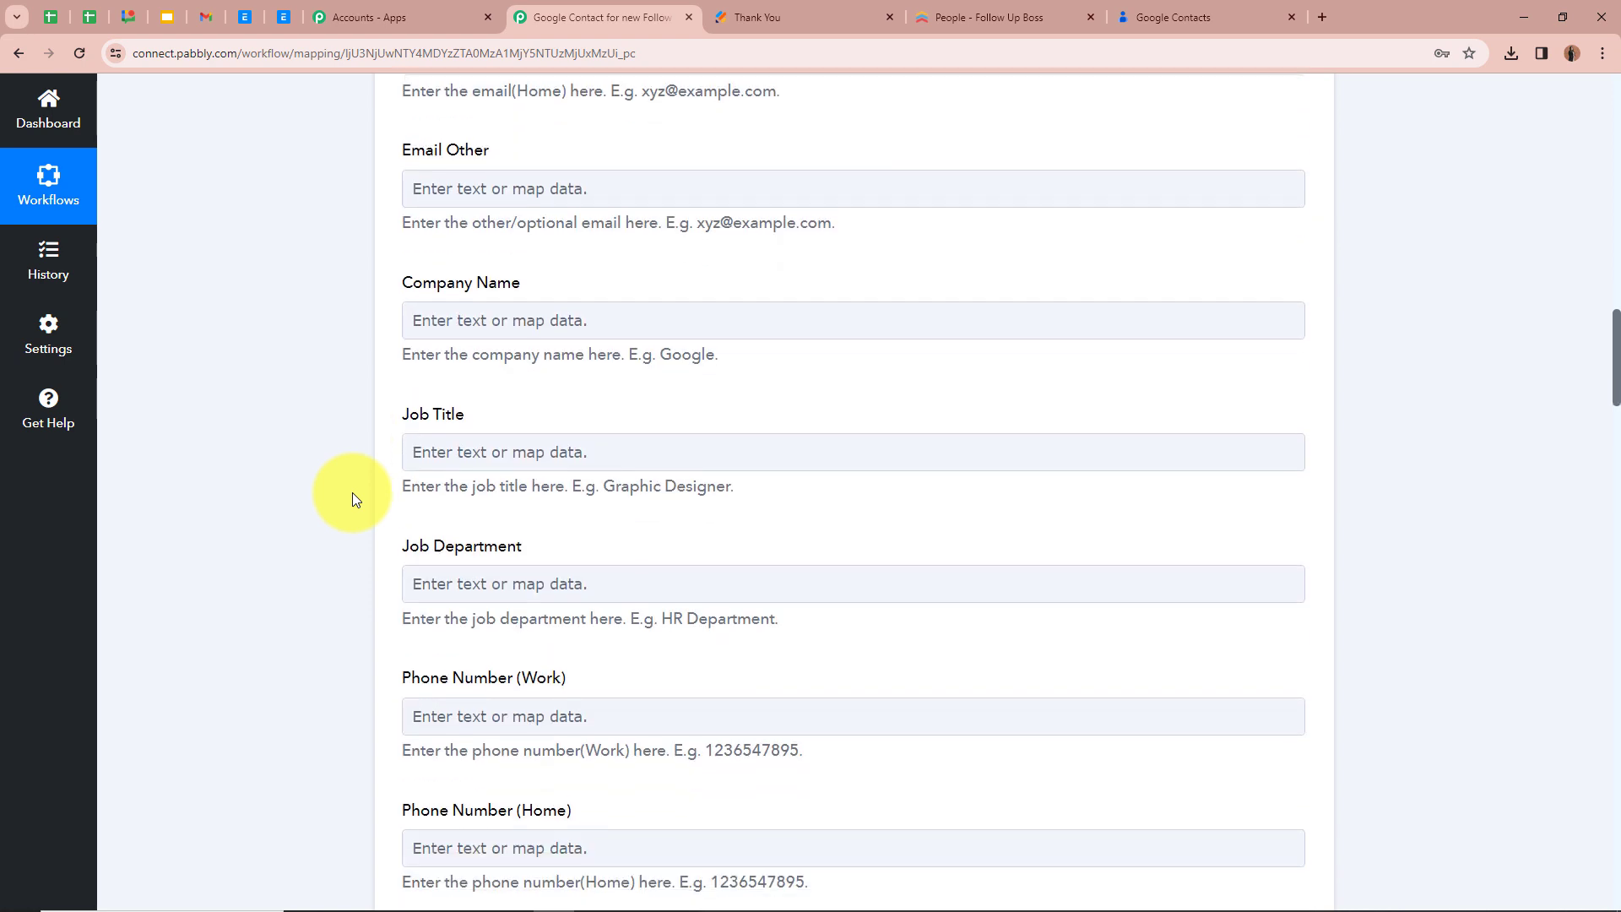
{"action": "scroll", "coordinate": [409, 417], "scroll_direction": "up", "scroll_amount": 1}
{"action": "scroll", "coordinate": [312, 553], "scroll_direction": "down", "scroll_amount": 4}
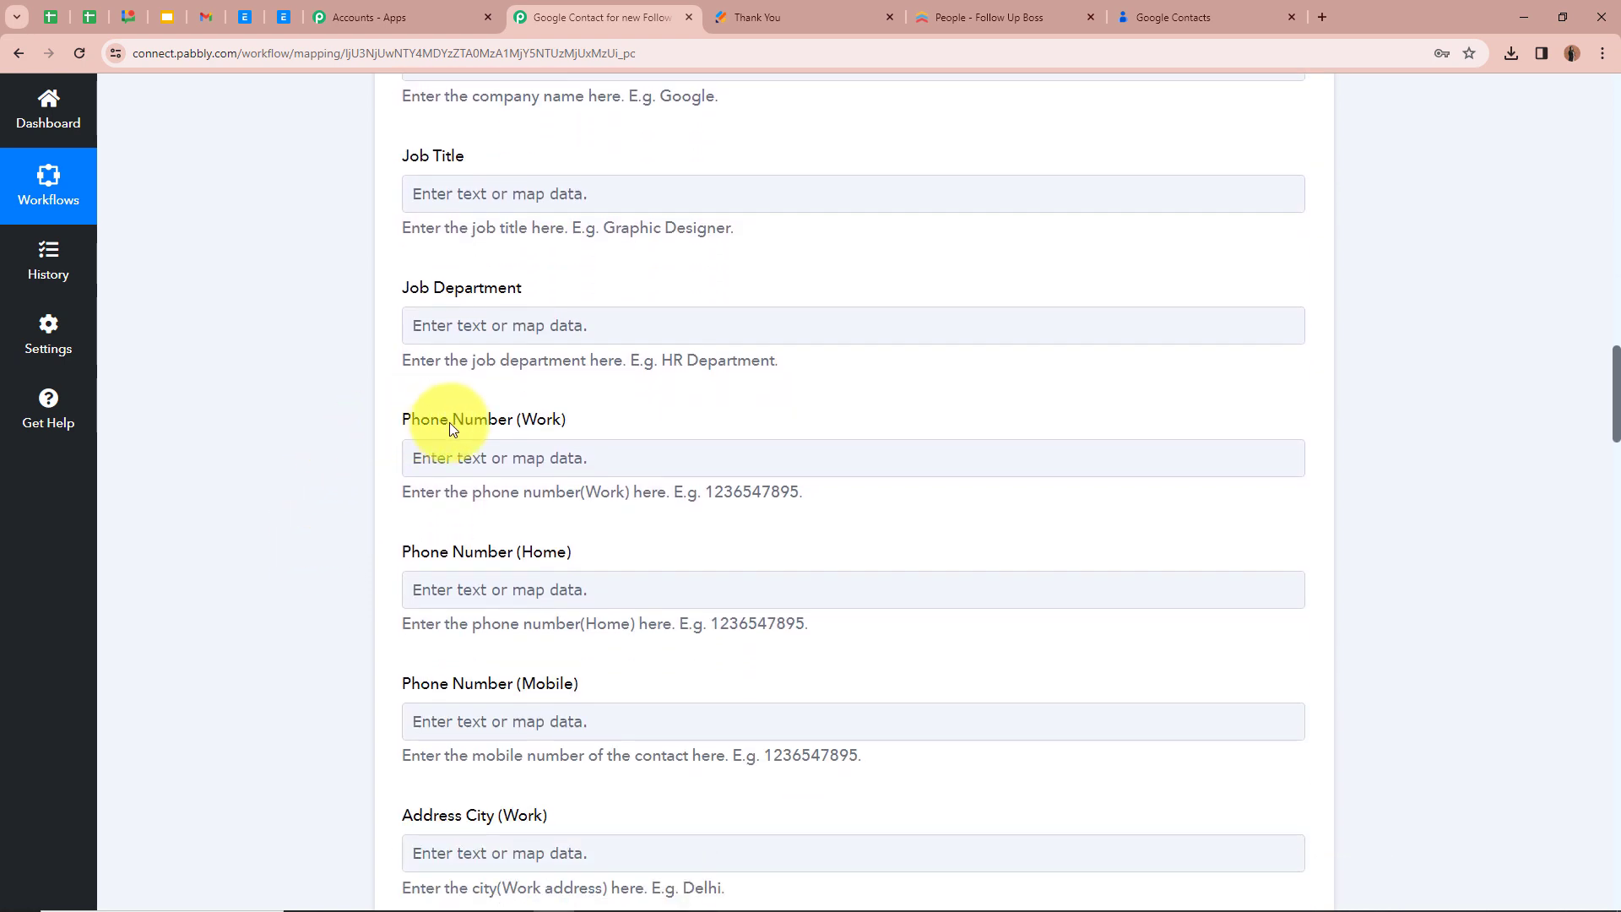
{"action": "left_click", "coordinate": [536, 461]}
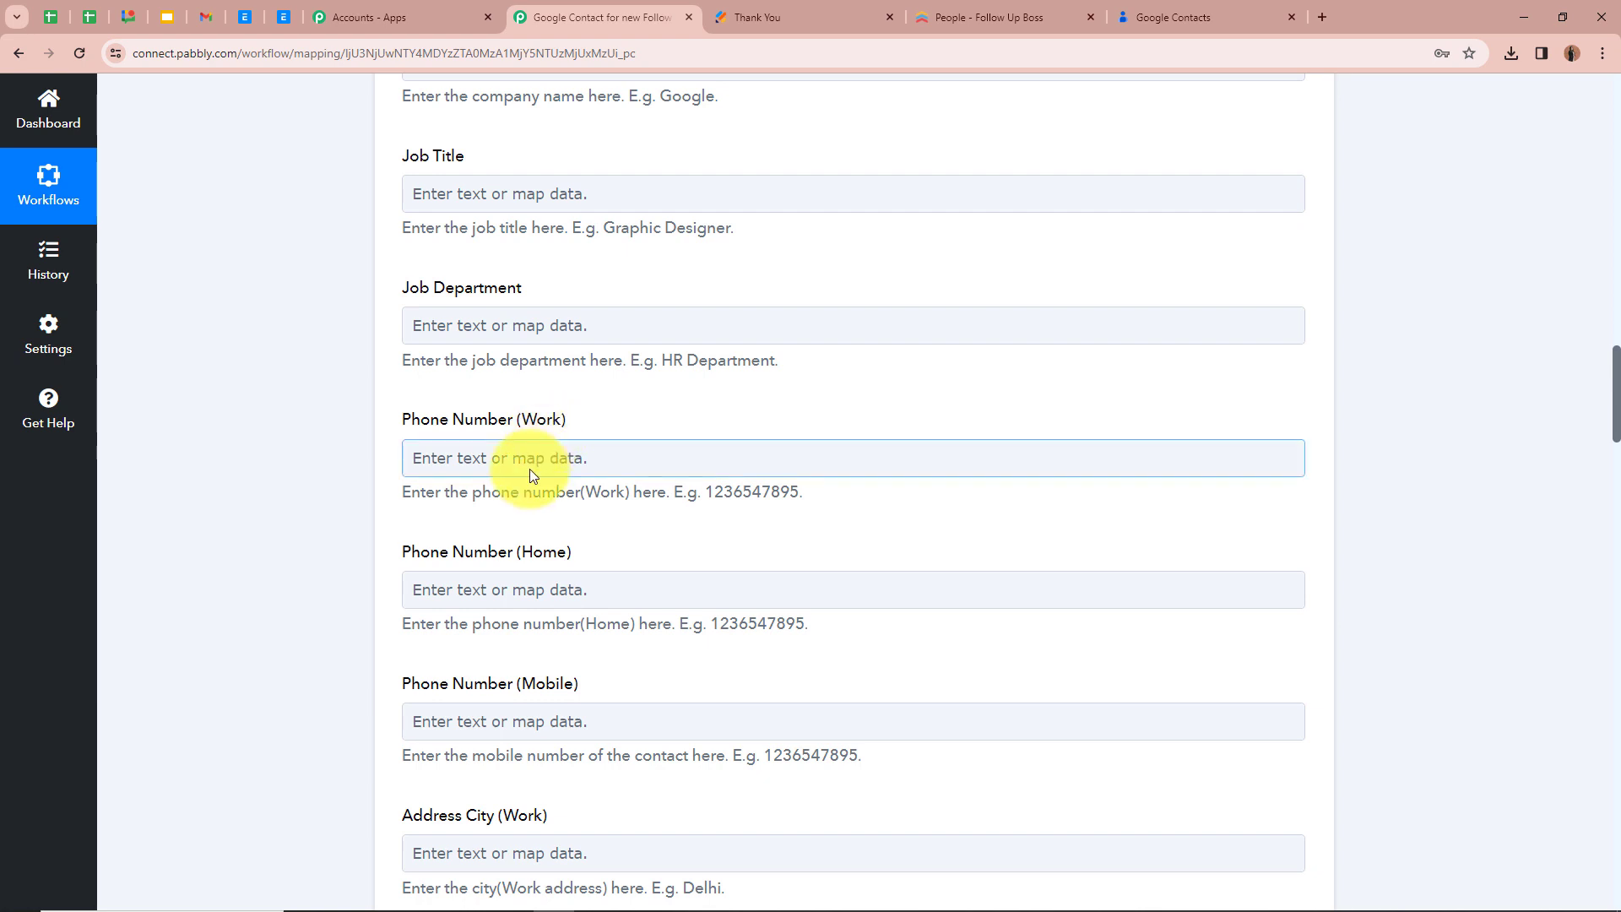
{"action": "left_click", "coordinate": [445, 460]}
{"action": "left_click", "coordinate": [1268, 683]}
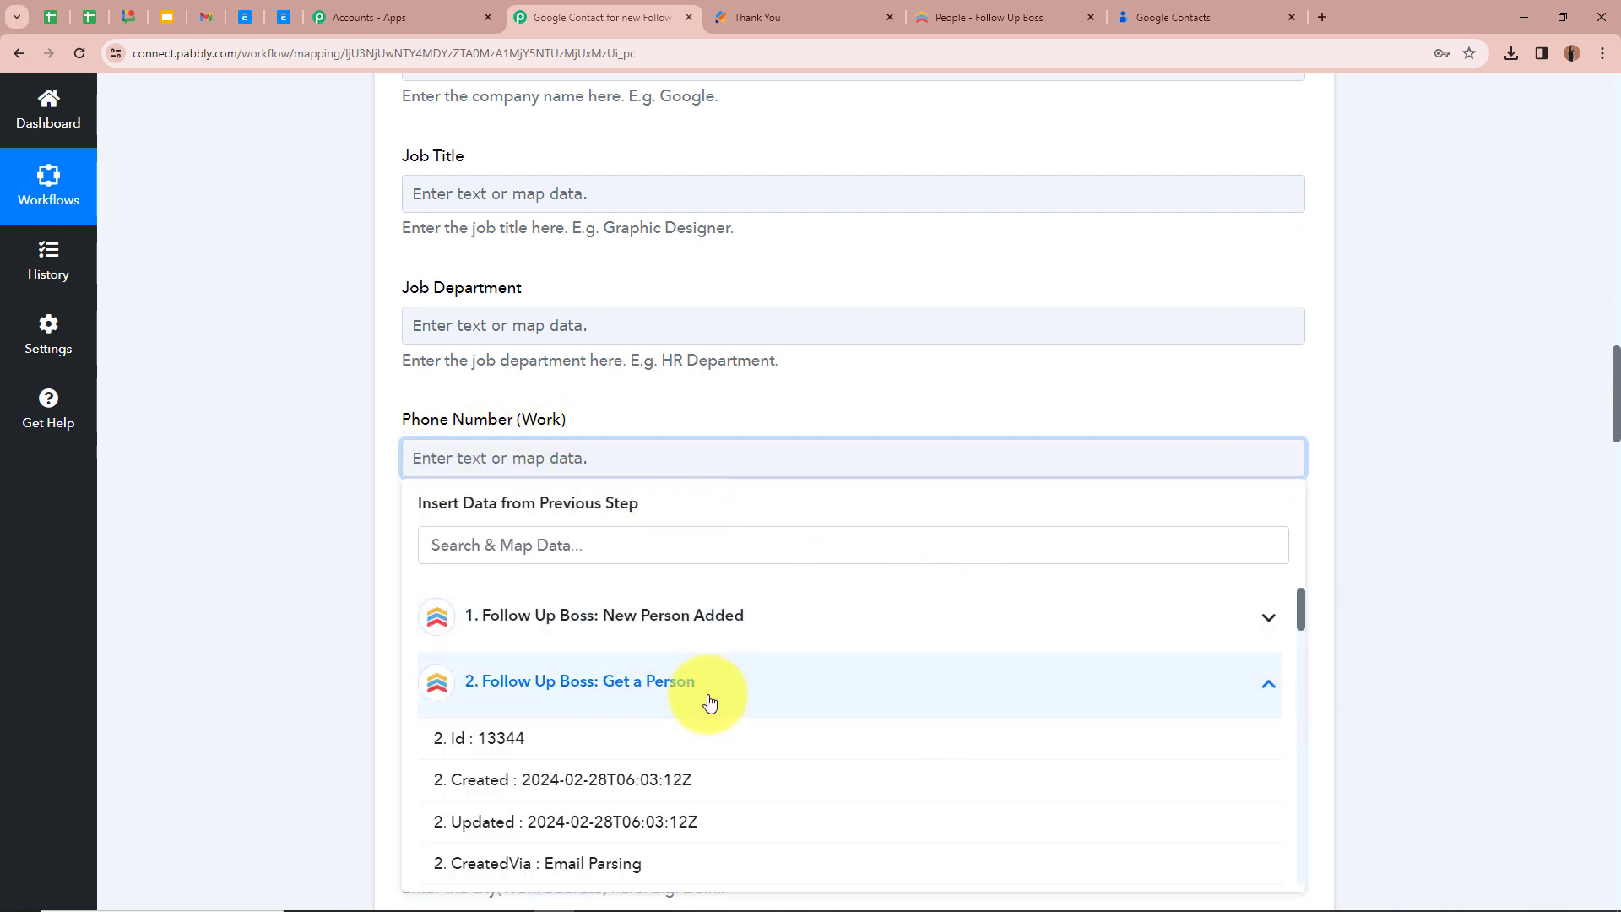
{"action": "scroll", "coordinate": [707, 705], "scroll_direction": "down", "scroll_amount": 15}
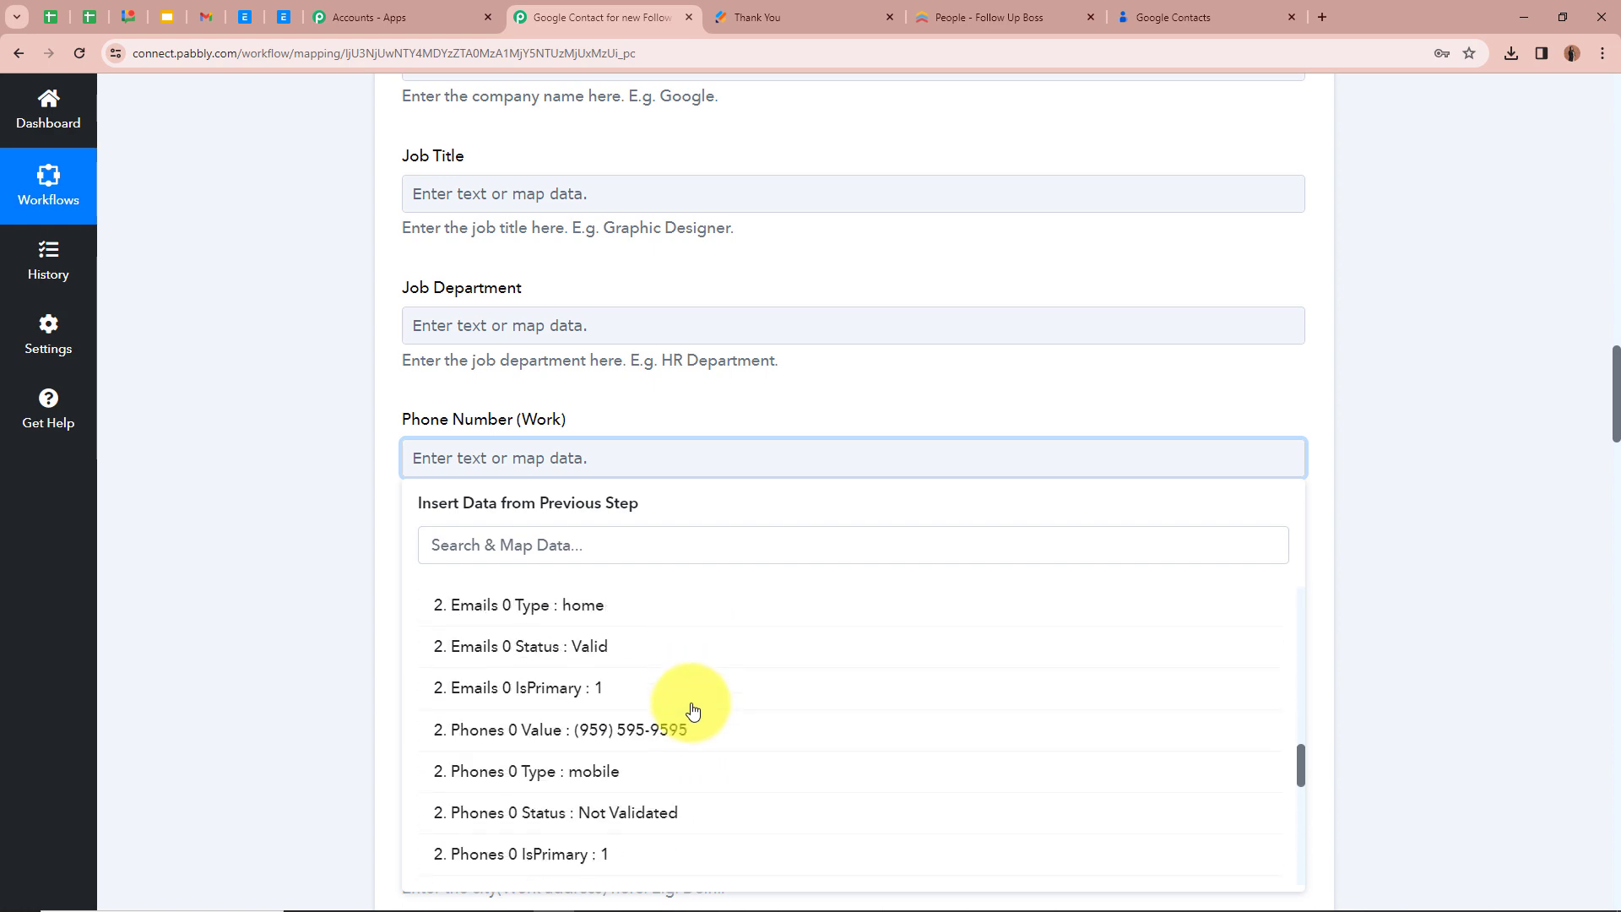
{"action": "left_click", "coordinate": [690, 725]}
{"action": "left_click", "coordinate": [329, 515]}
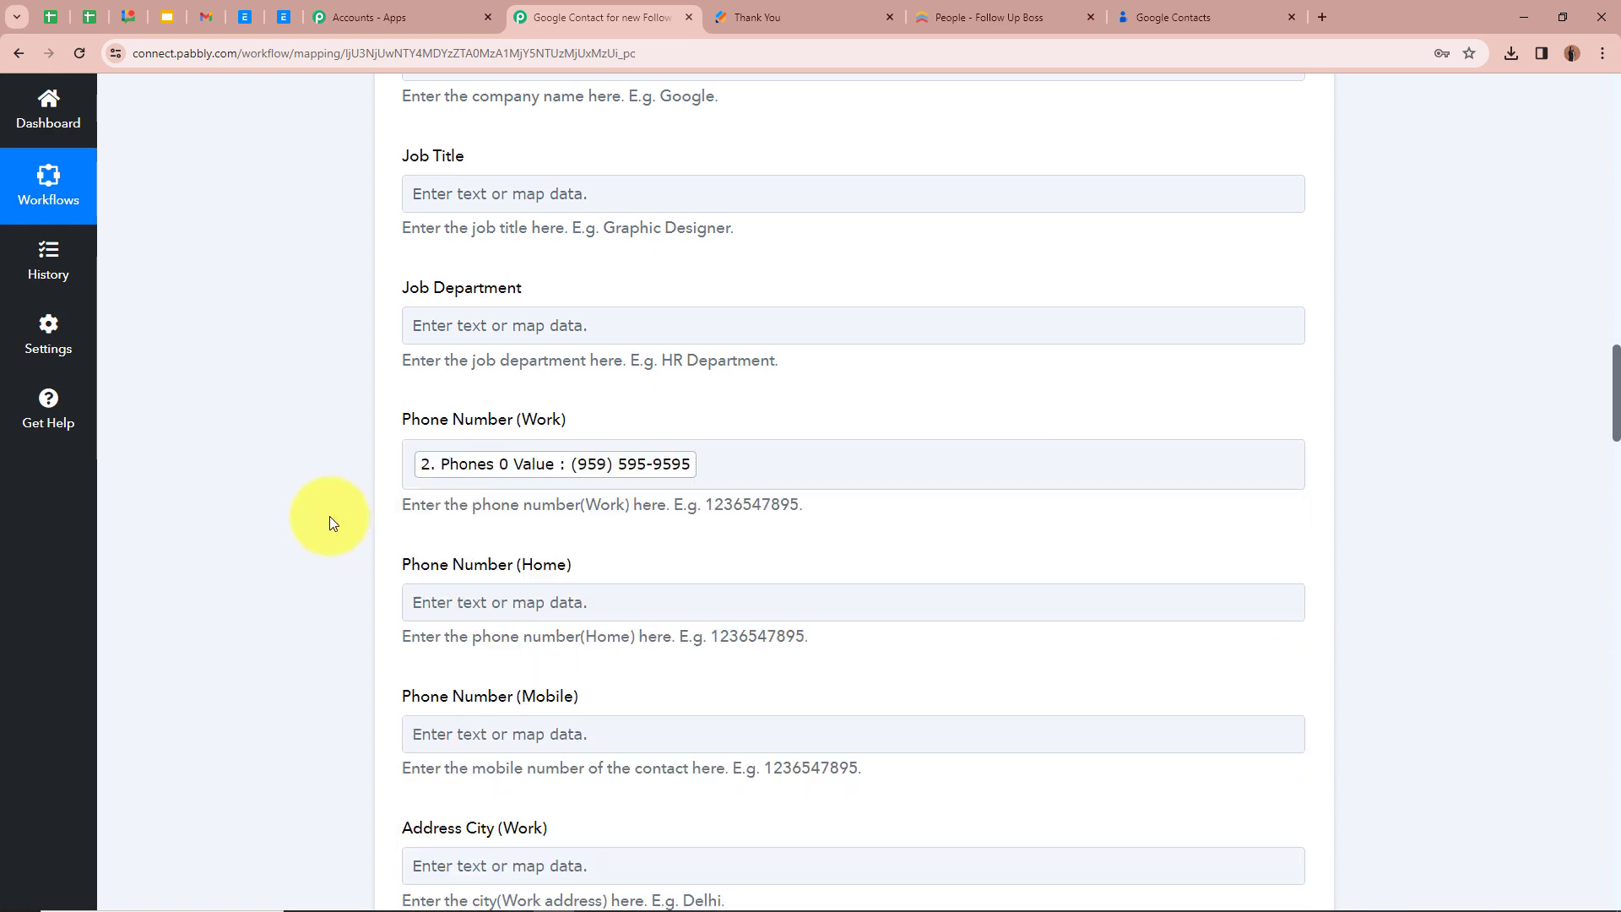
Leave the remaining optional fields blank, save the Create Contact action with a test request, and review the response received
{"action": "scroll", "coordinate": [328, 530], "scroll_direction": "down", "scroll_amount": 3}
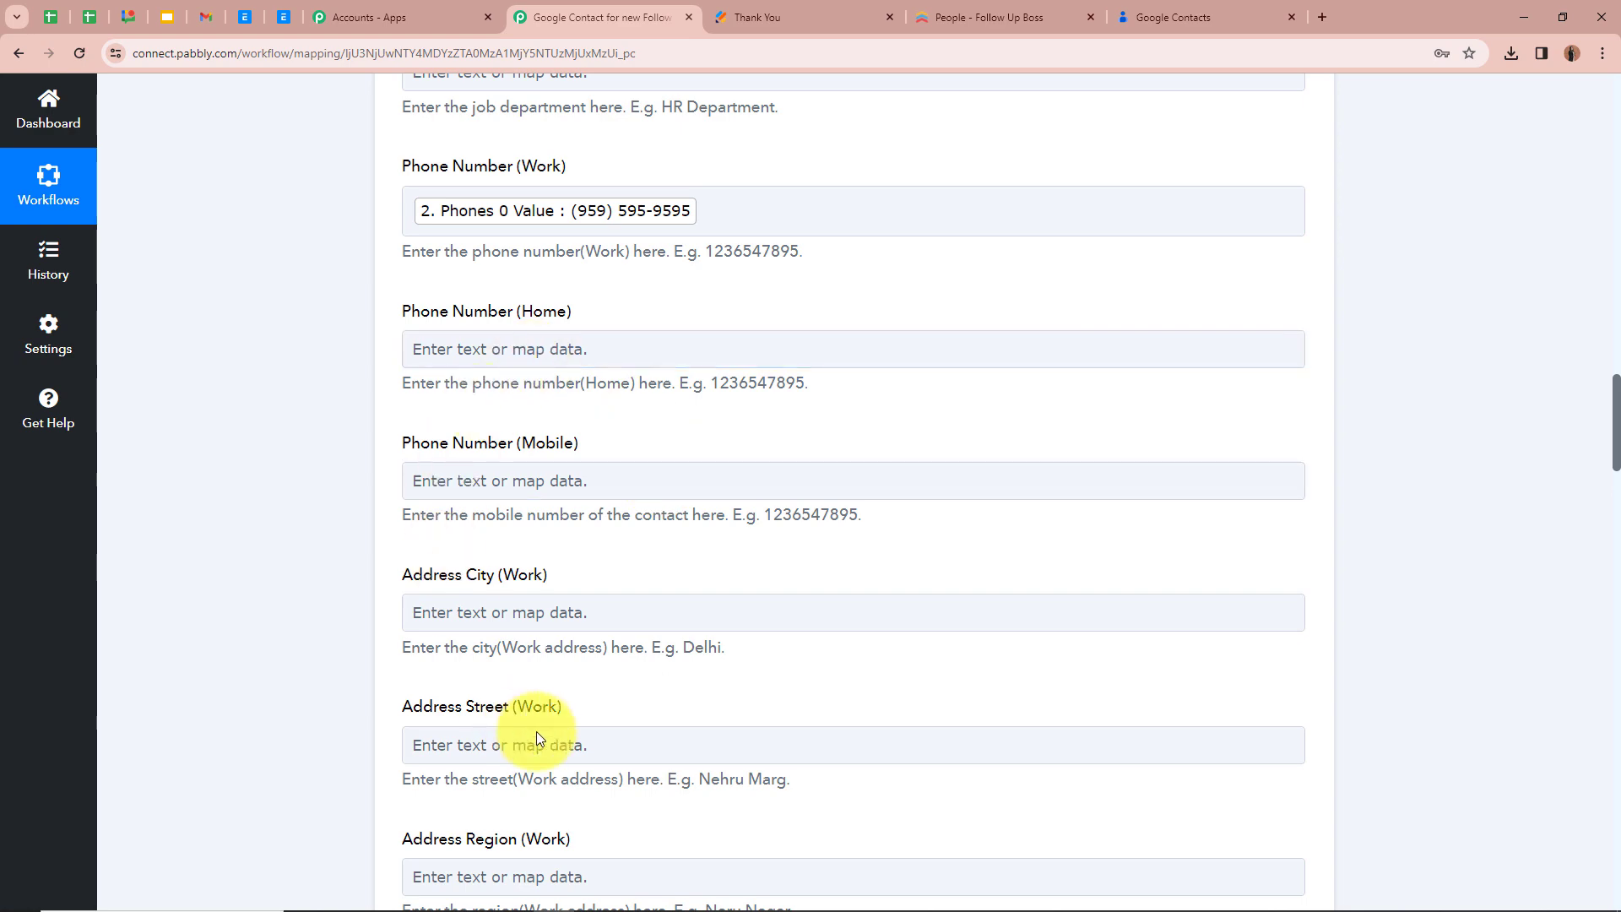
{"action": "scroll", "coordinate": [544, 726], "scroll_direction": "down", "scroll_amount": 3}
{"action": "scroll", "coordinate": [550, 629], "scroll_direction": "down", "scroll_amount": 5}
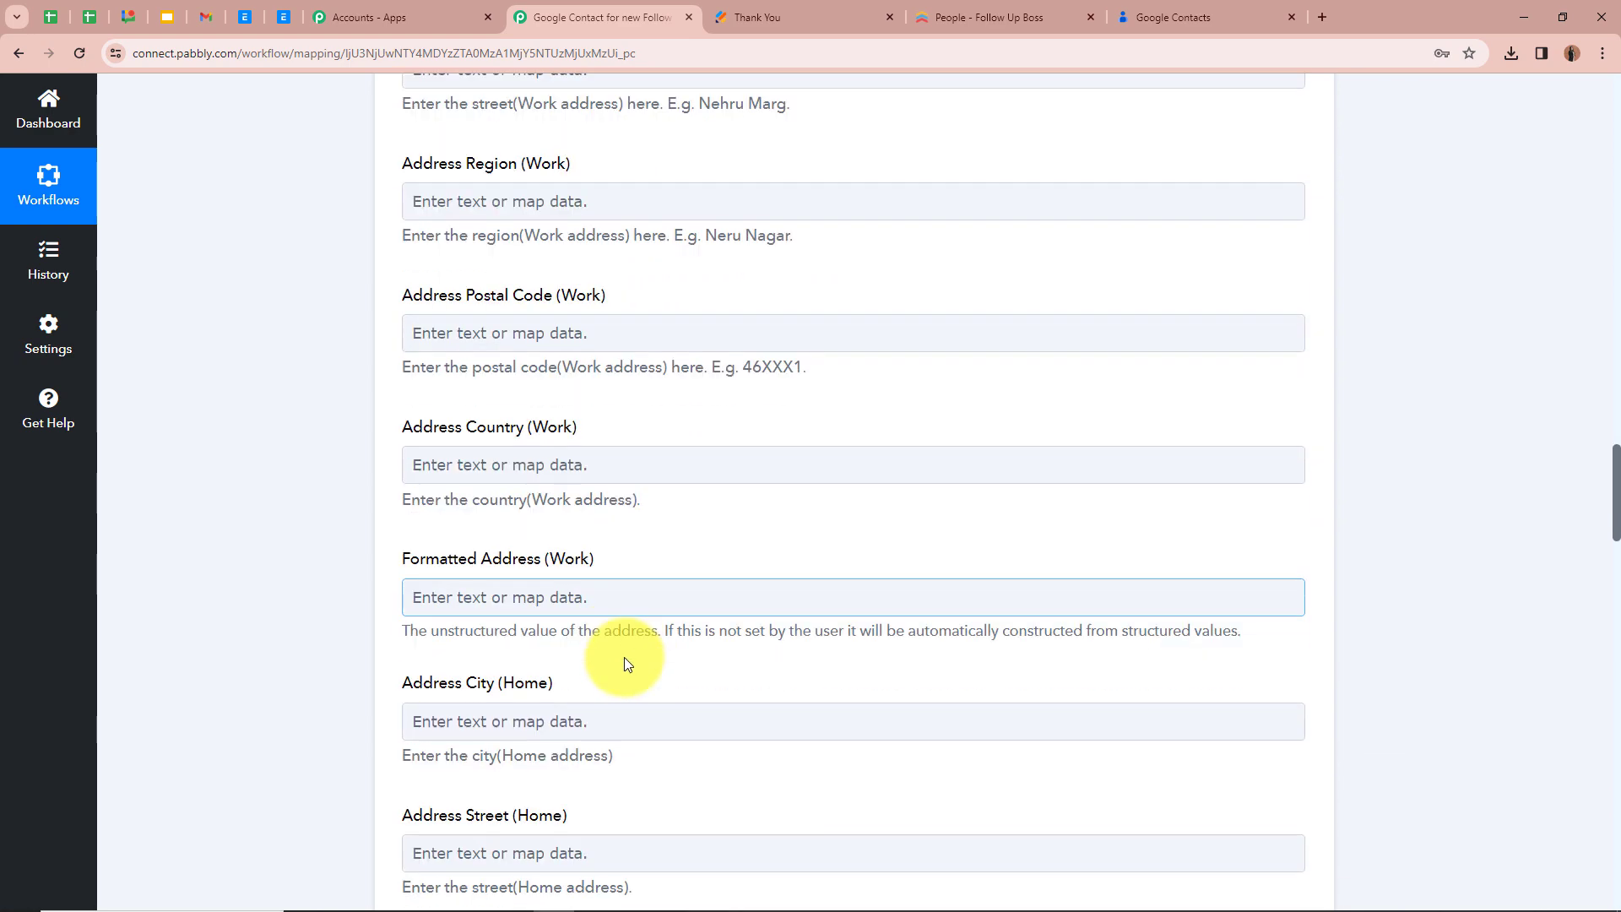
{"action": "scroll", "coordinate": [625, 663], "scroll_direction": "down", "scroll_amount": 10}
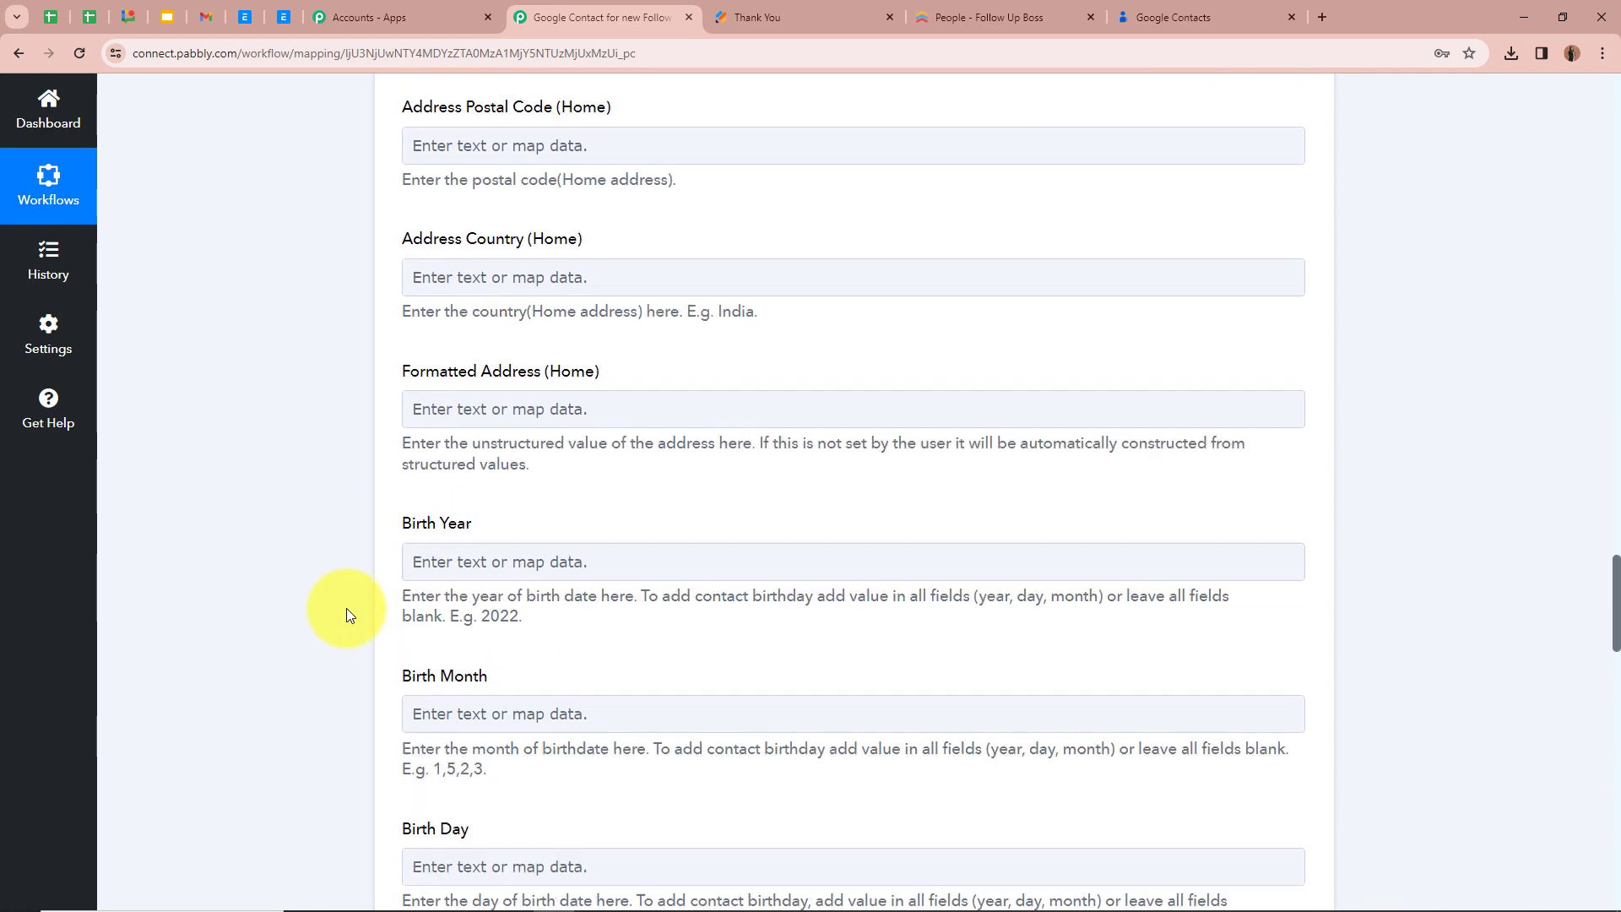
{"action": "scroll", "coordinate": [346, 614], "scroll_direction": "down", "scroll_amount": 2}
{"action": "scroll", "coordinate": [346, 614], "scroll_direction": "down", "scroll_amount": 3}
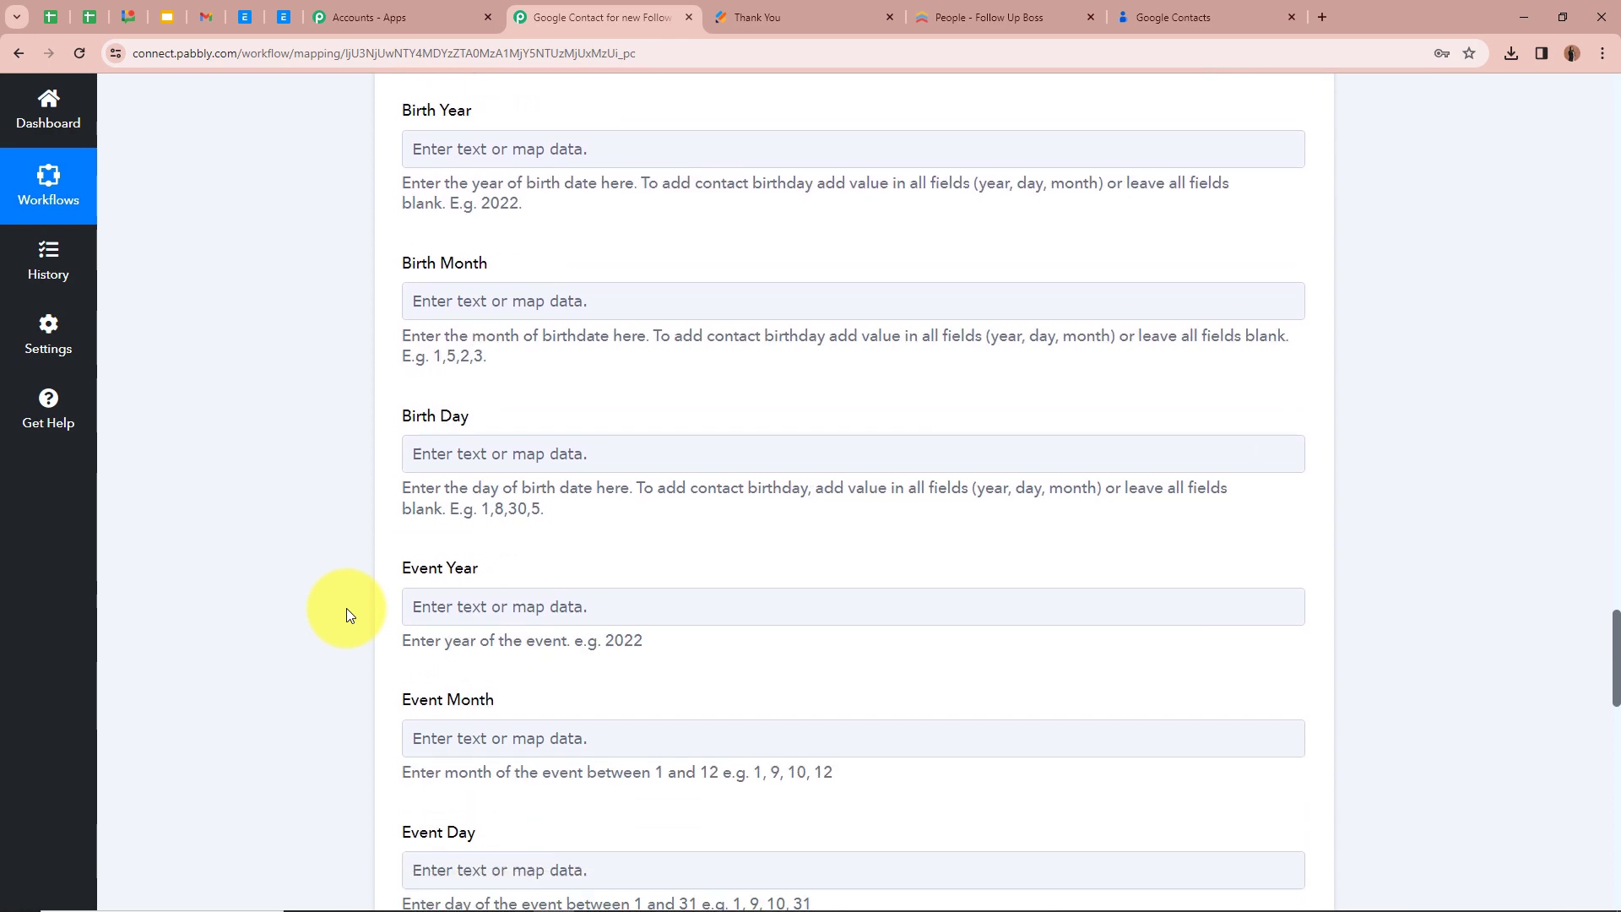
{"action": "scroll", "coordinate": [347, 613], "scroll_direction": "down", "scroll_amount": 13}
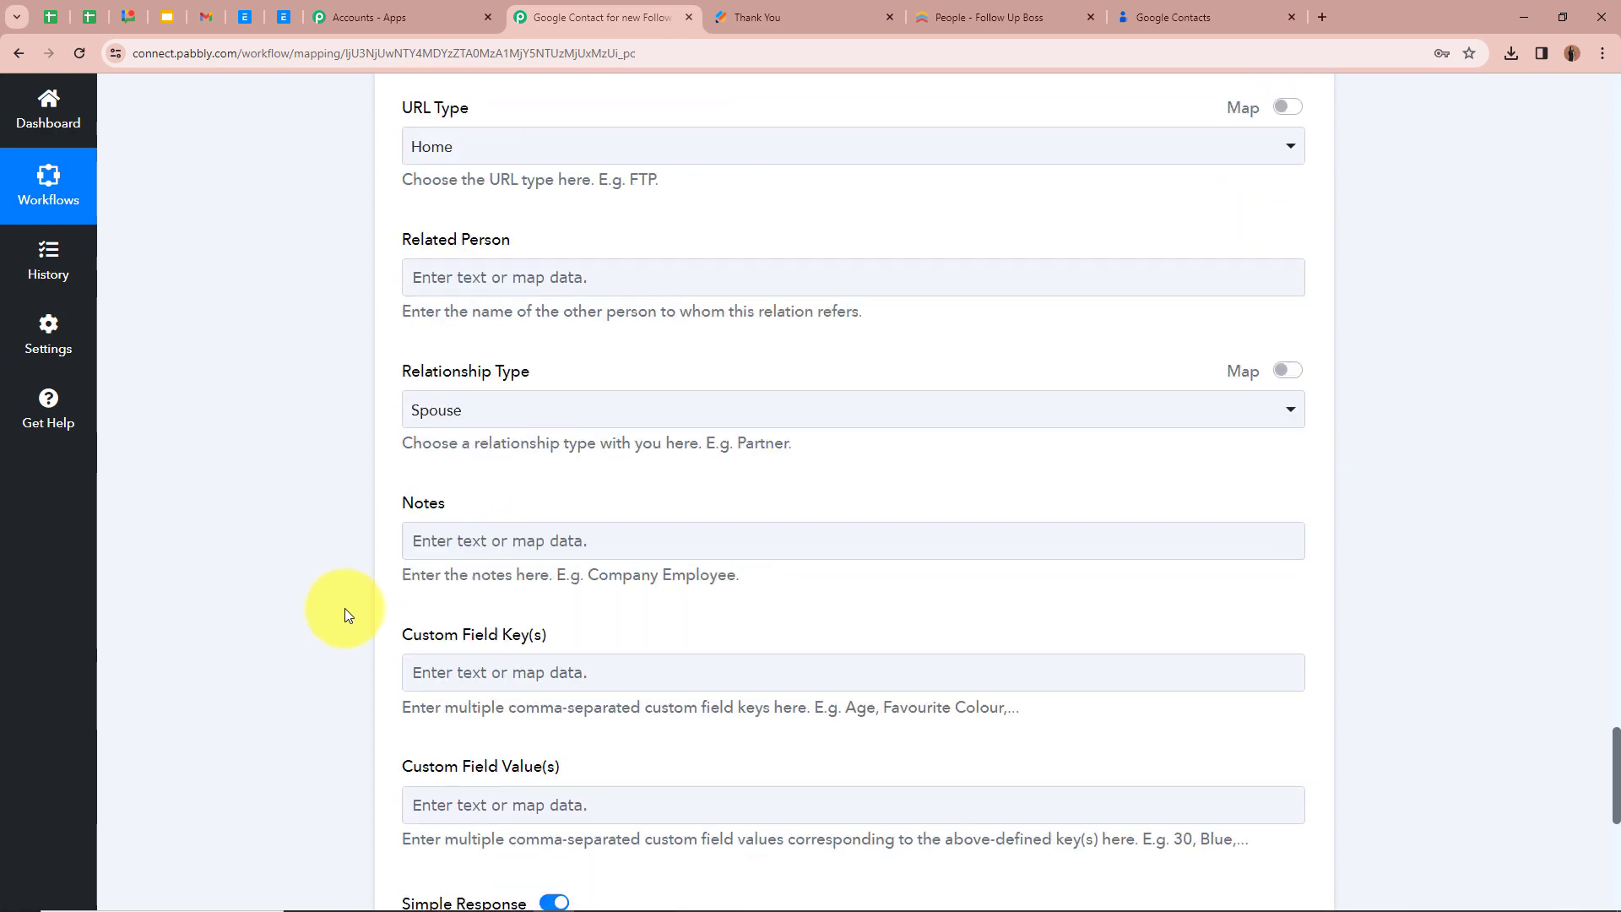
{"action": "scroll", "coordinate": [344, 608], "scroll_direction": "down", "scroll_amount": 4}
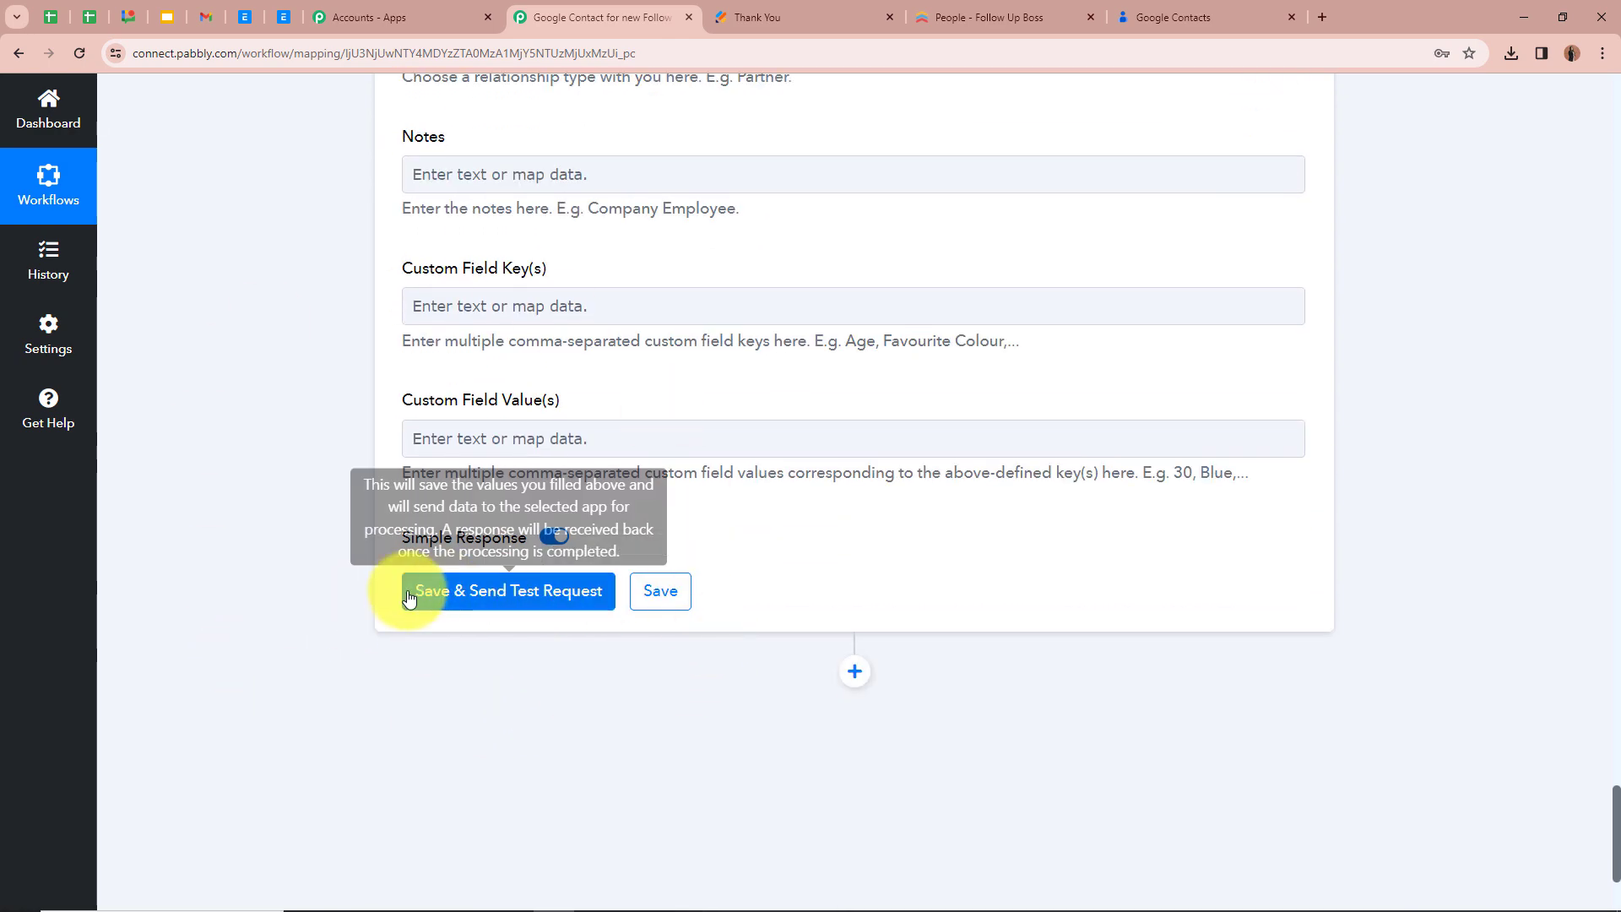
{"action": "left_click", "coordinate": [477, 597]}
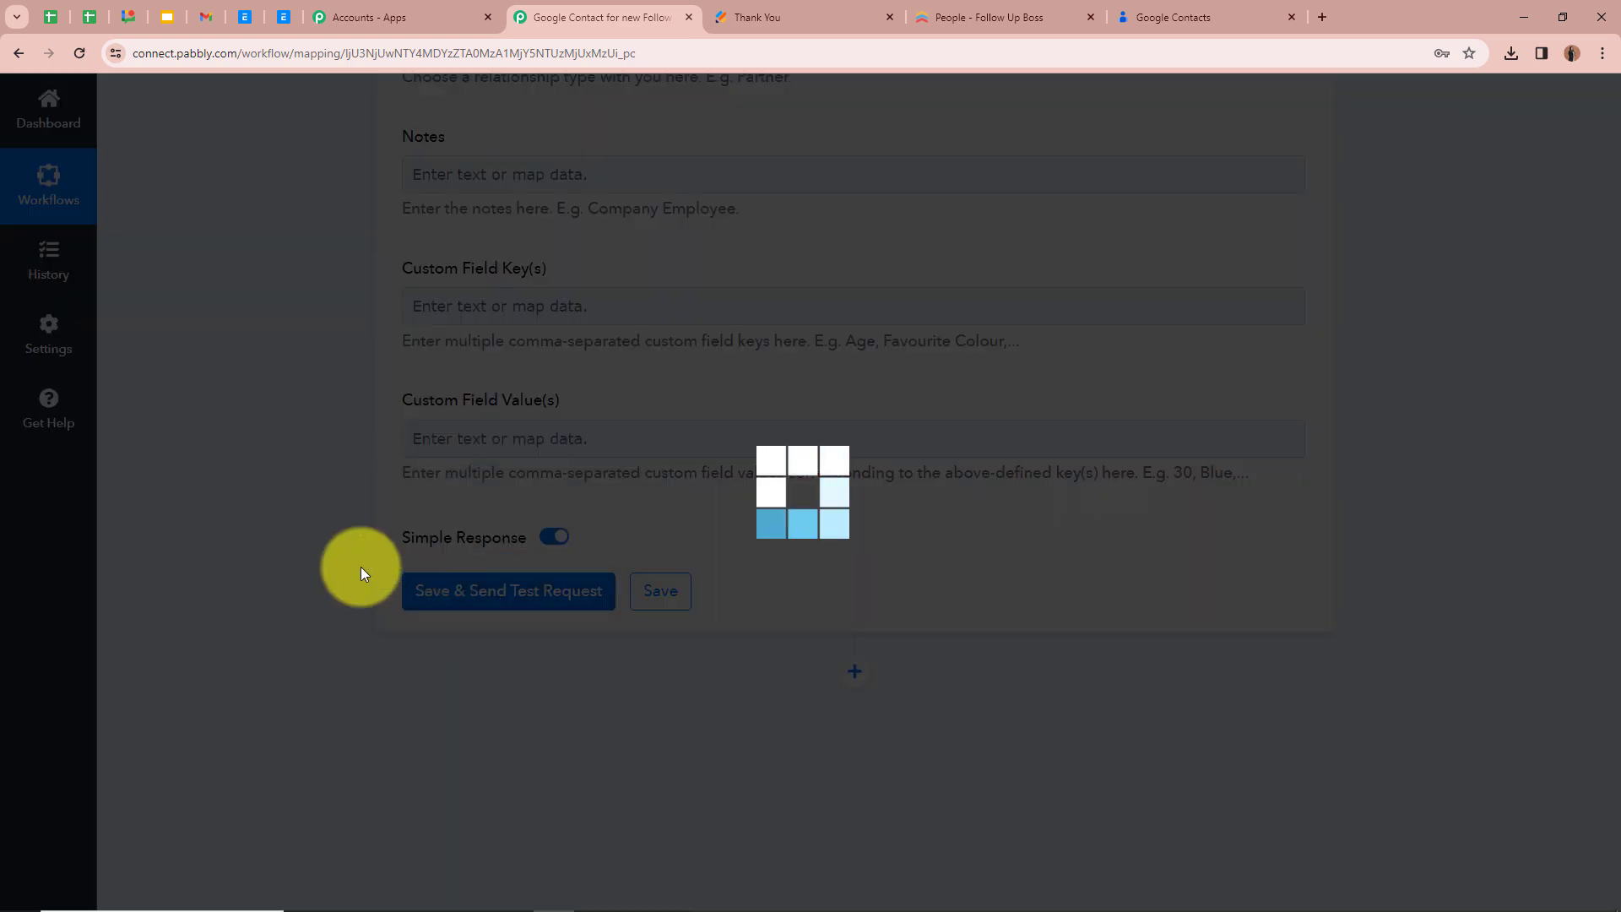
{"action": "scroll", "coordinate": [195, 678], "scroll_direction": "down", "scroll_amount": 4}
{"action": "scroll", "coordinate": [639, 633], "scroll_direction": "up", "scroll_amount": 4}
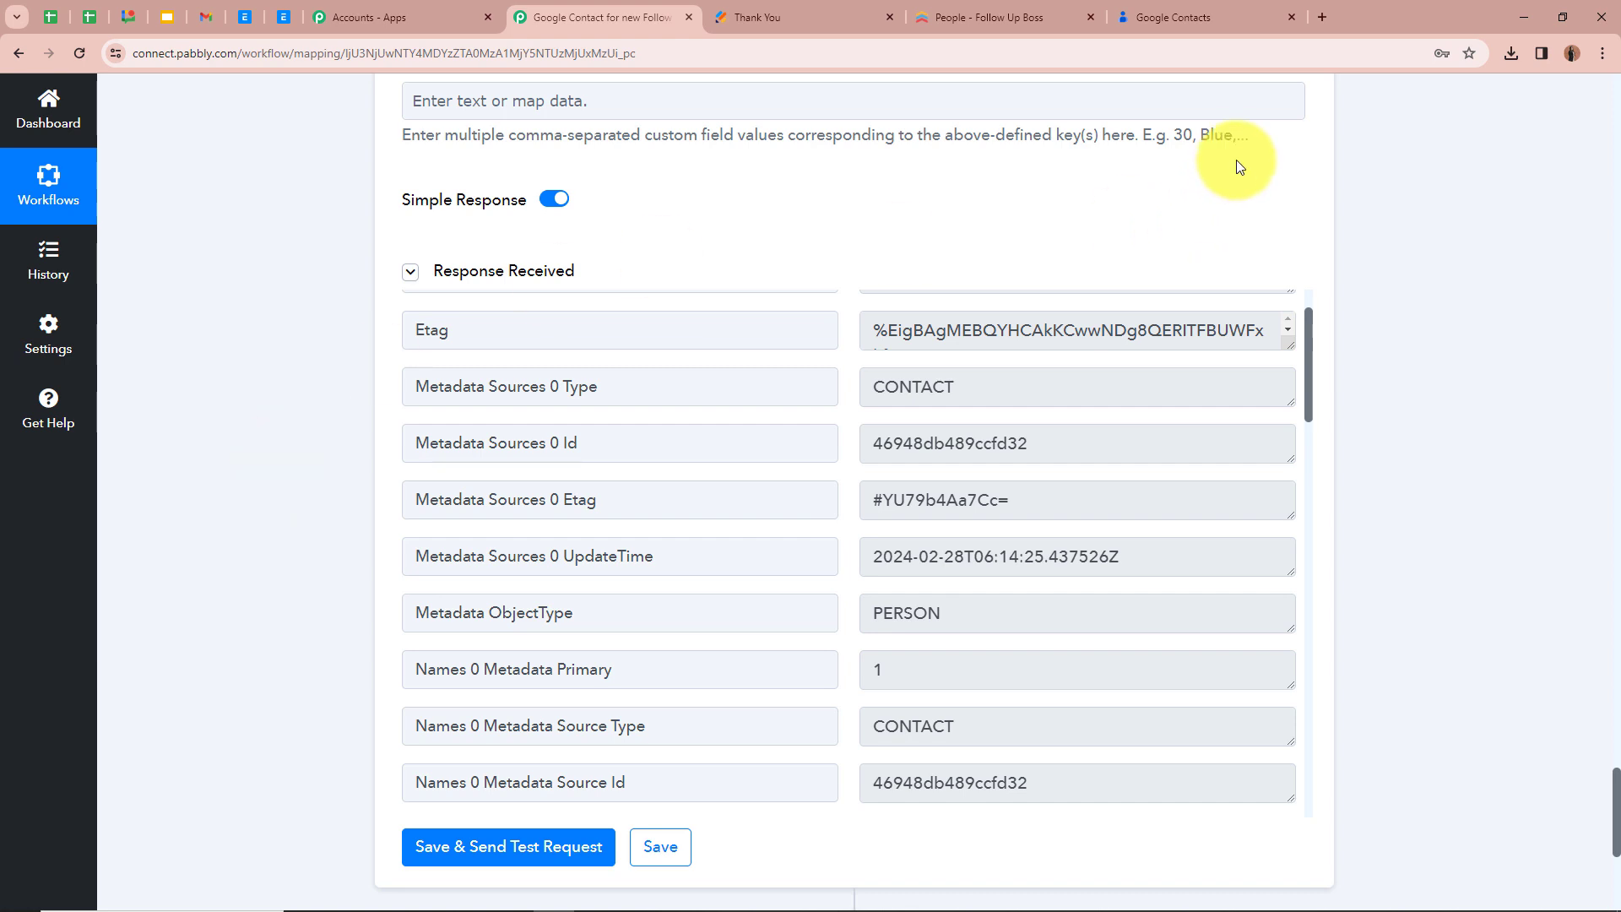
Switch to Google Contacts and reload the contact list to check for the new contact
{"action": "left_click", "coordinate": [1248, 12]}
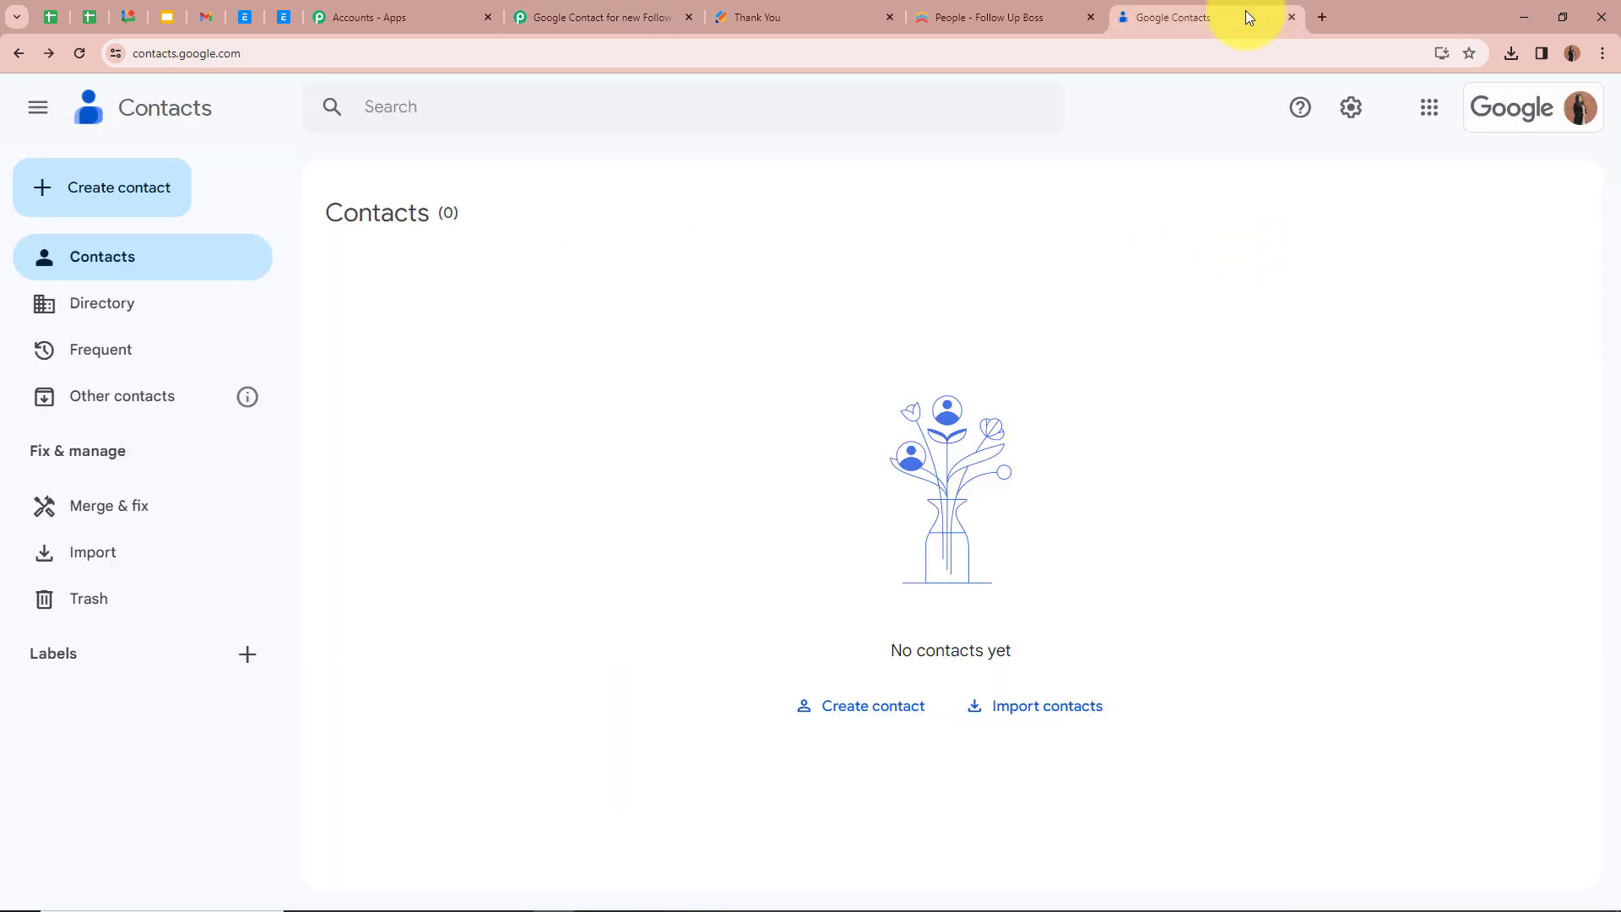
{"action": "left_click", "coordinate": [79, 55]}
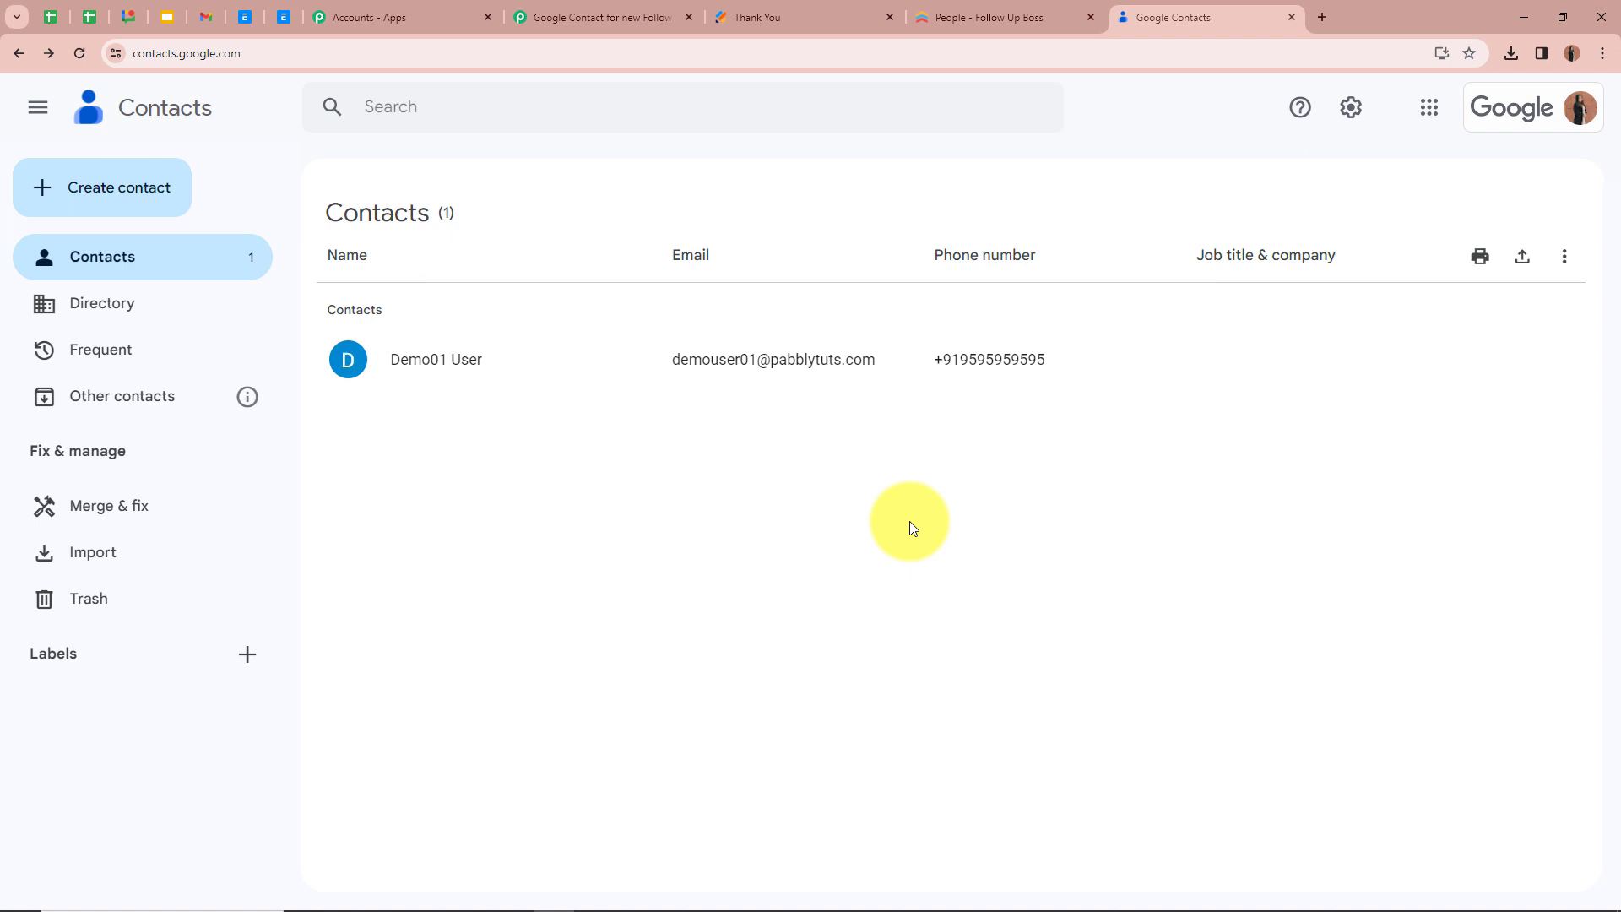
Submit a fresh Jotform contact form with a test person's name, email and phone number, and reload Google Contacts to check for the entry
{"action": "left_click", "coordinate": [768, 18]}
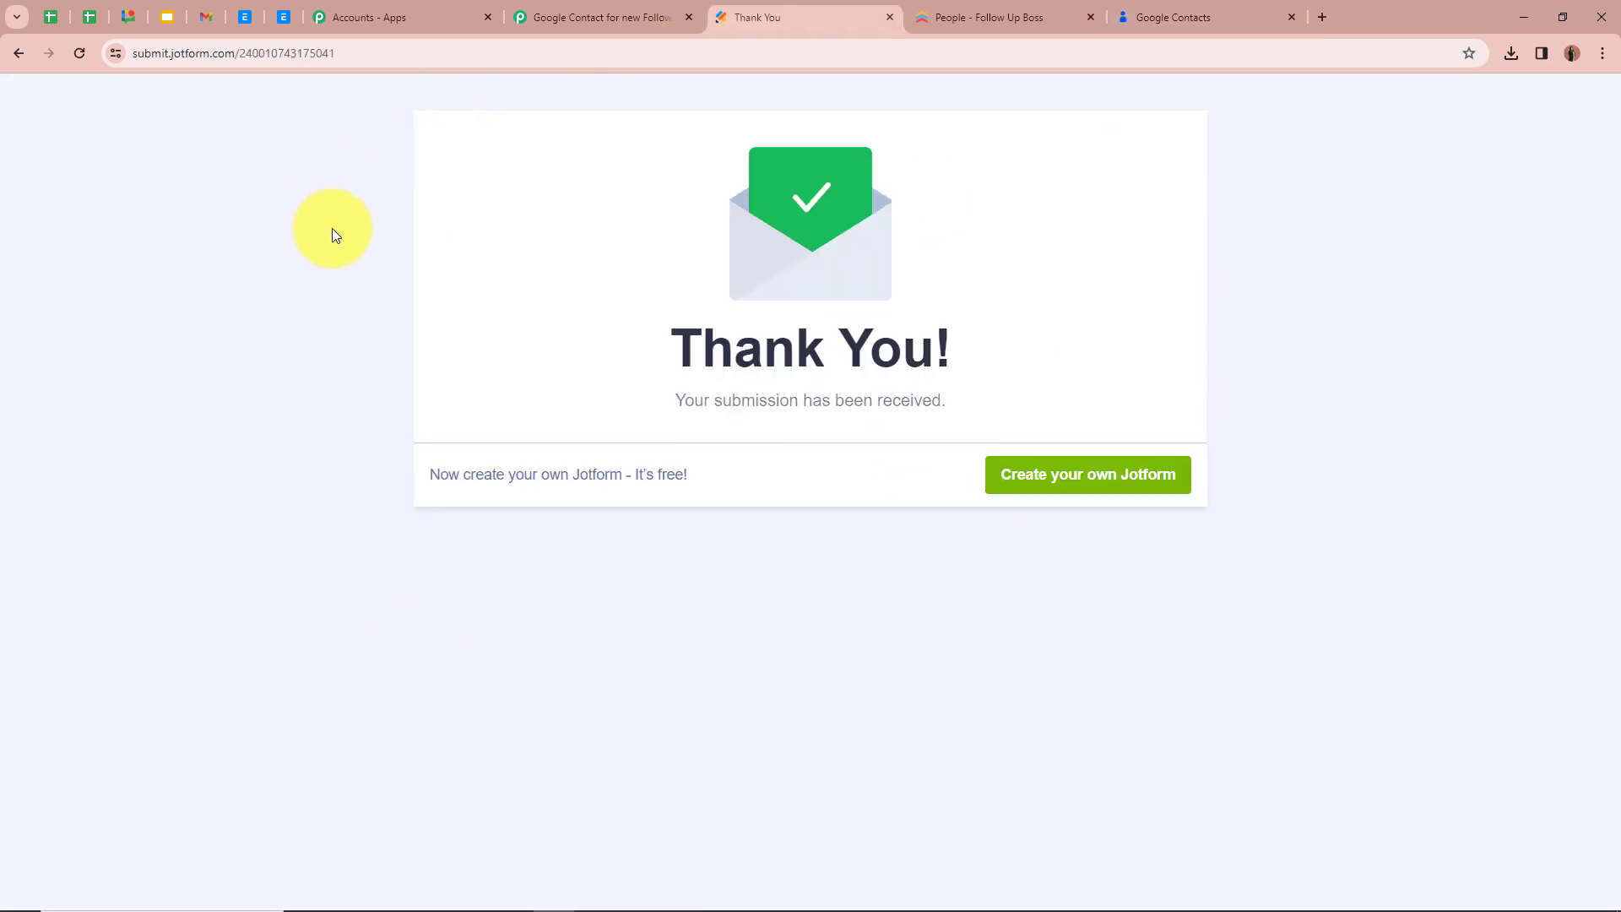
{"action": "left_click", "coordinate": [79, 52]}
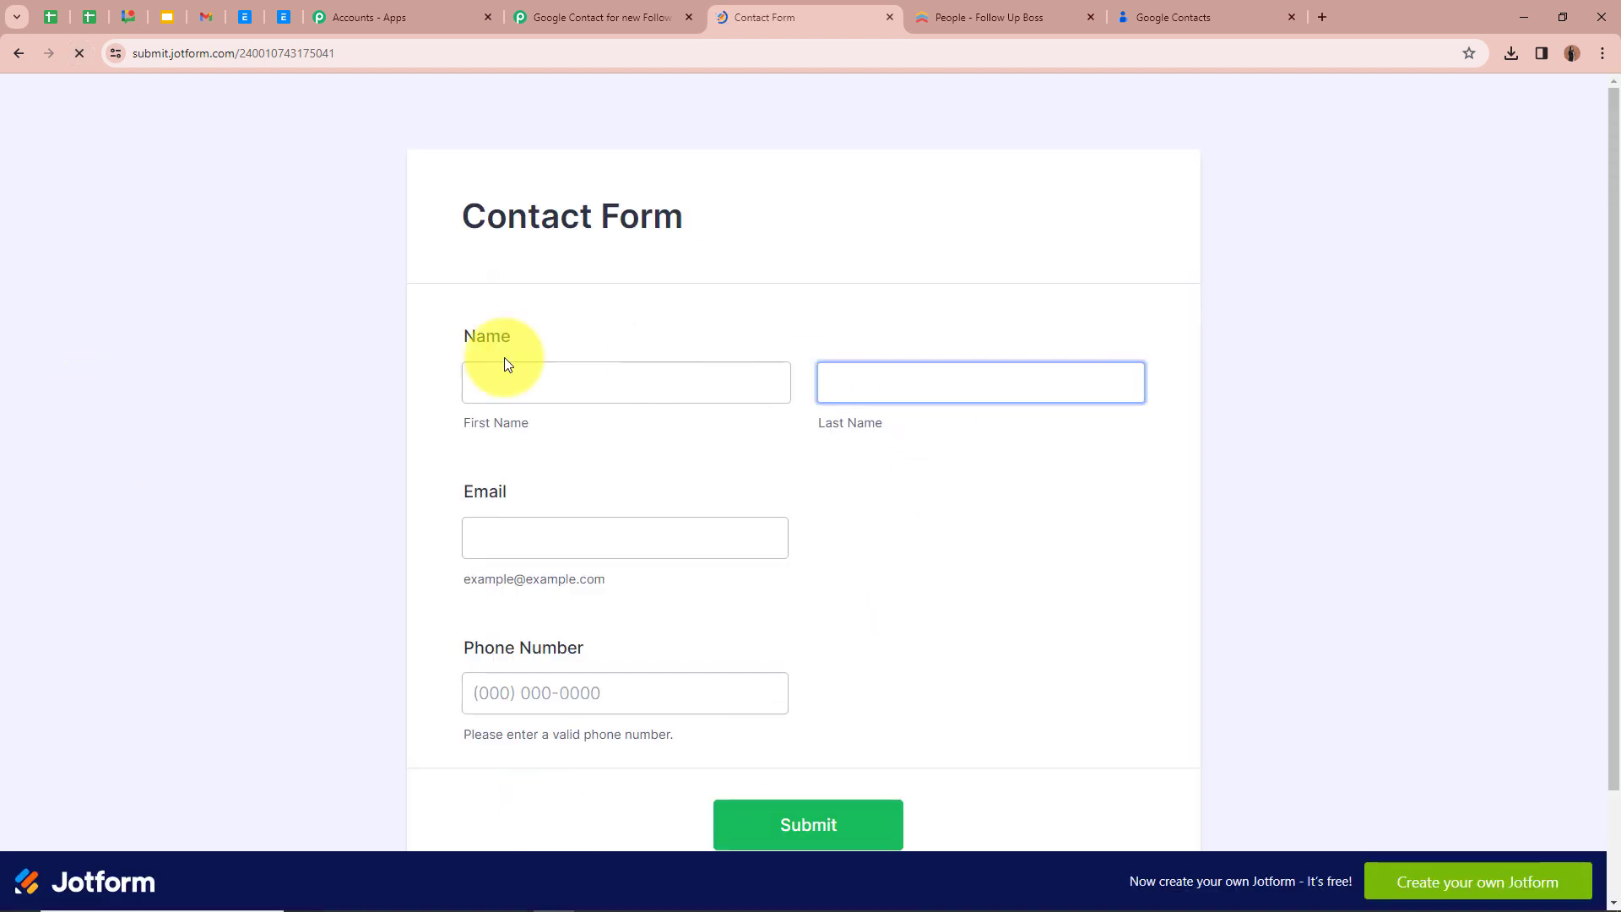
{"action": "scroll", "coordinate": [363, 342], "scroll_direction": "down", "scroll_amount": 1}
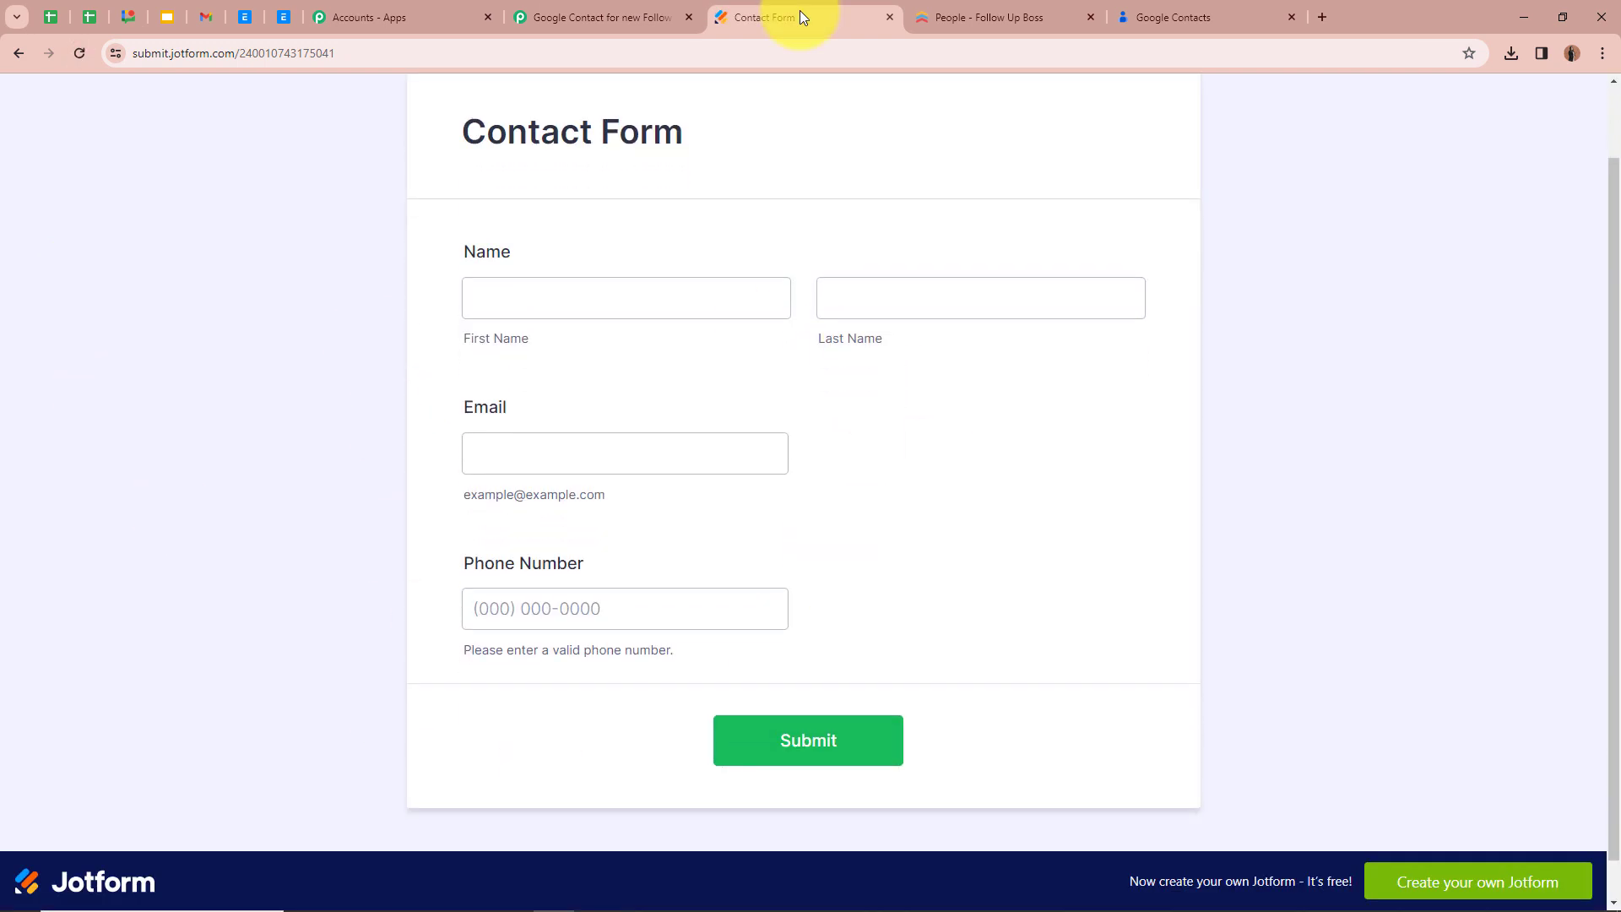
{"action": "left_click", "coordinate": [1197, 10]}
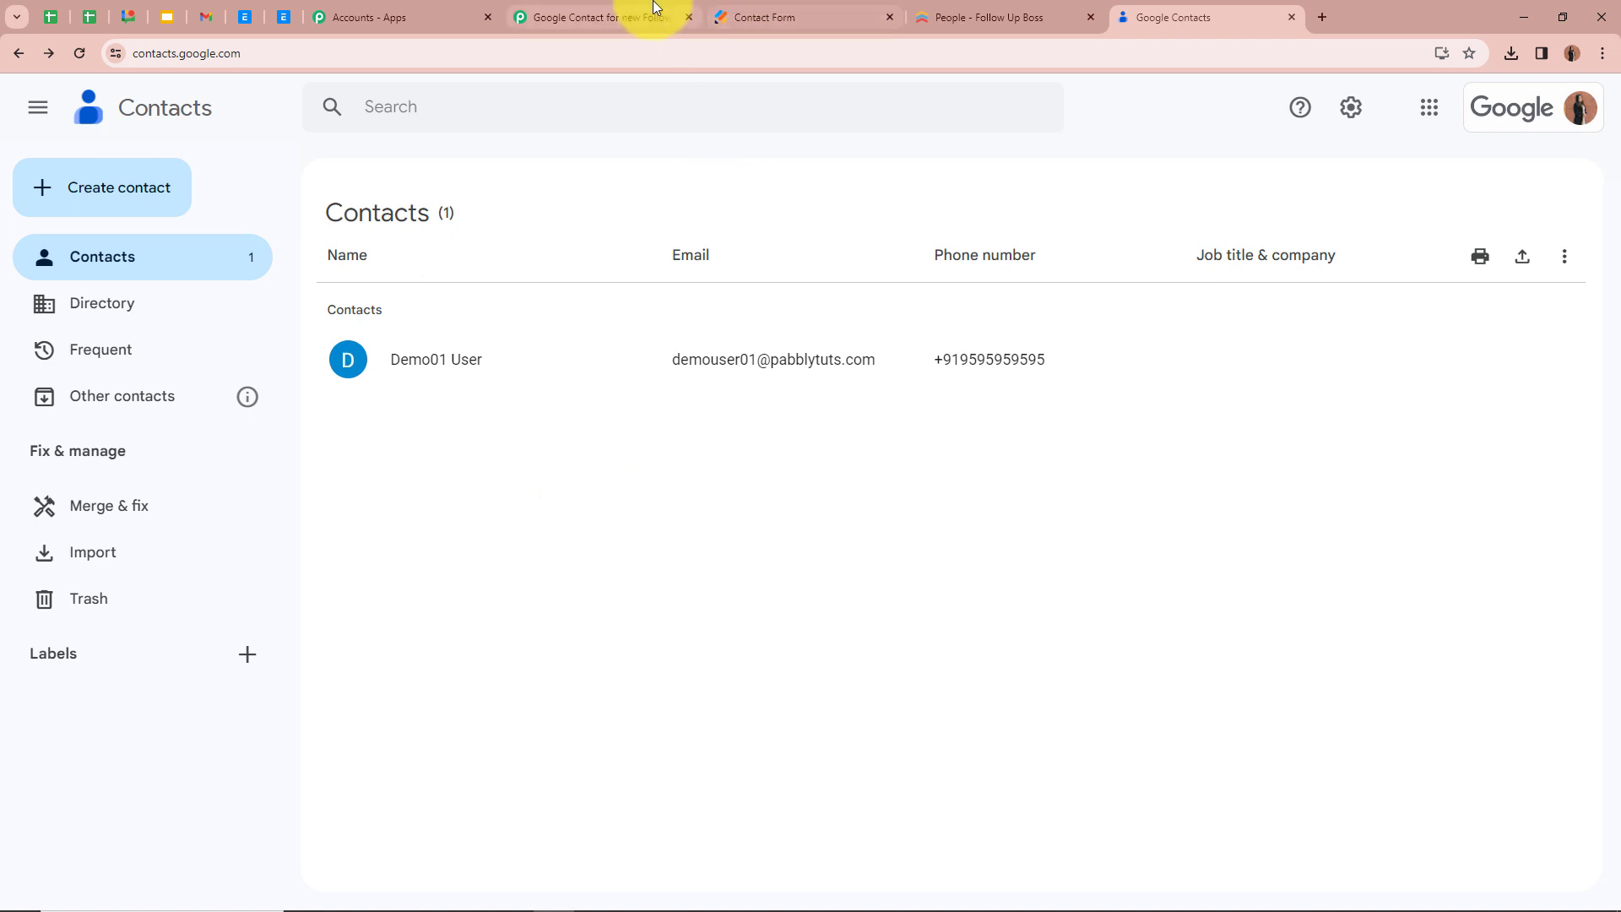
{"action": "left_click", "coordinate": [743, 17]}
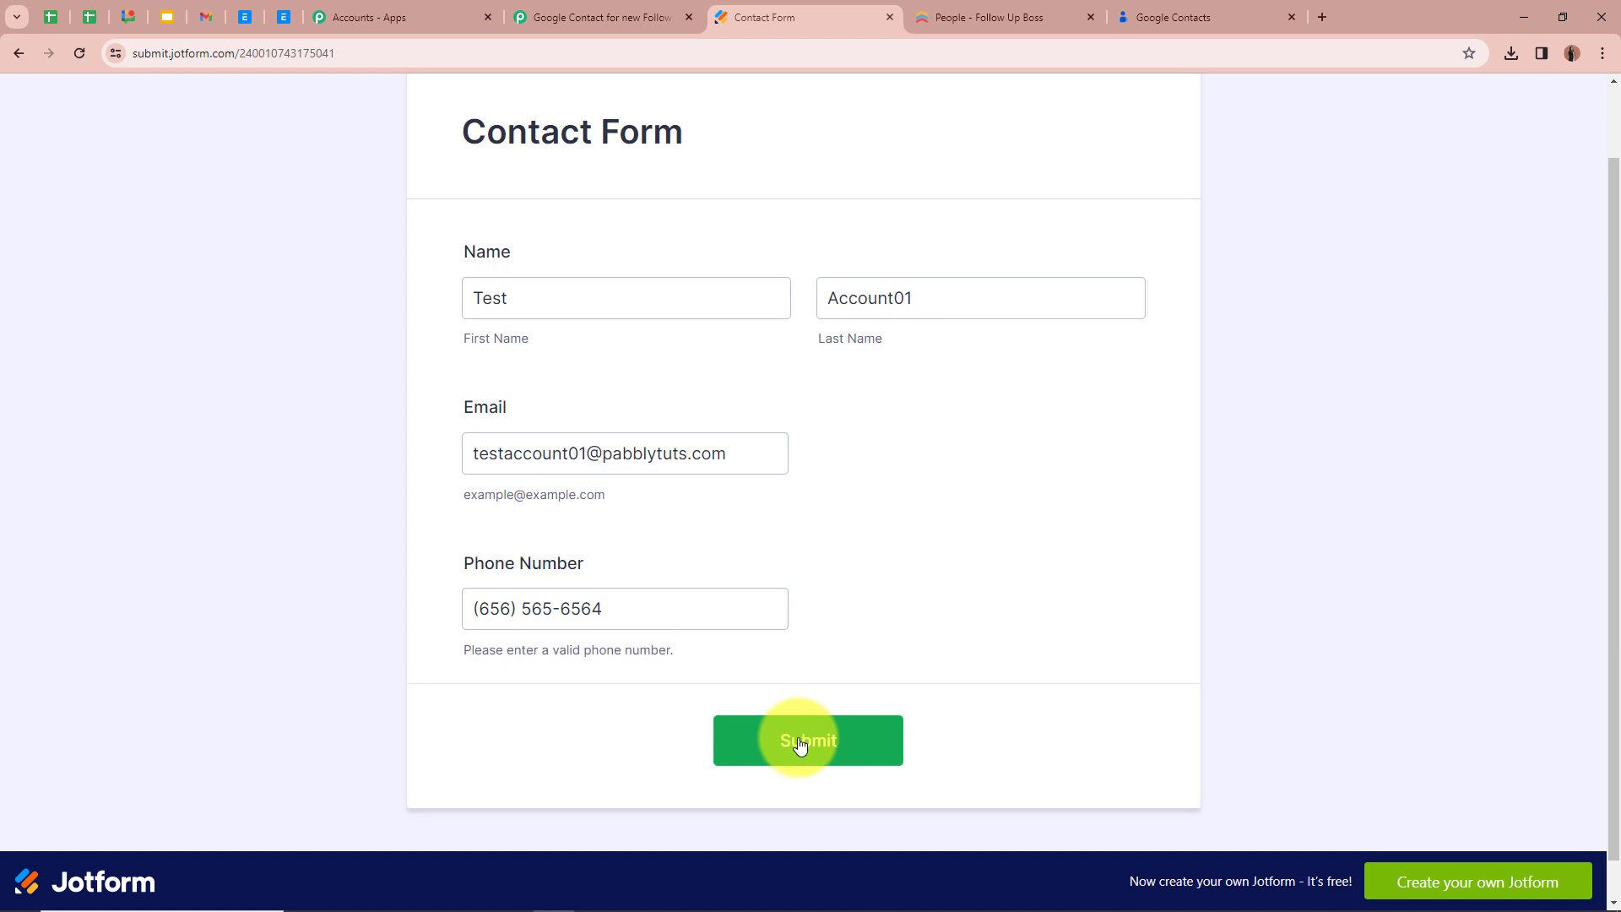
{"action": "left_click", "coordinate": [800, 745]}
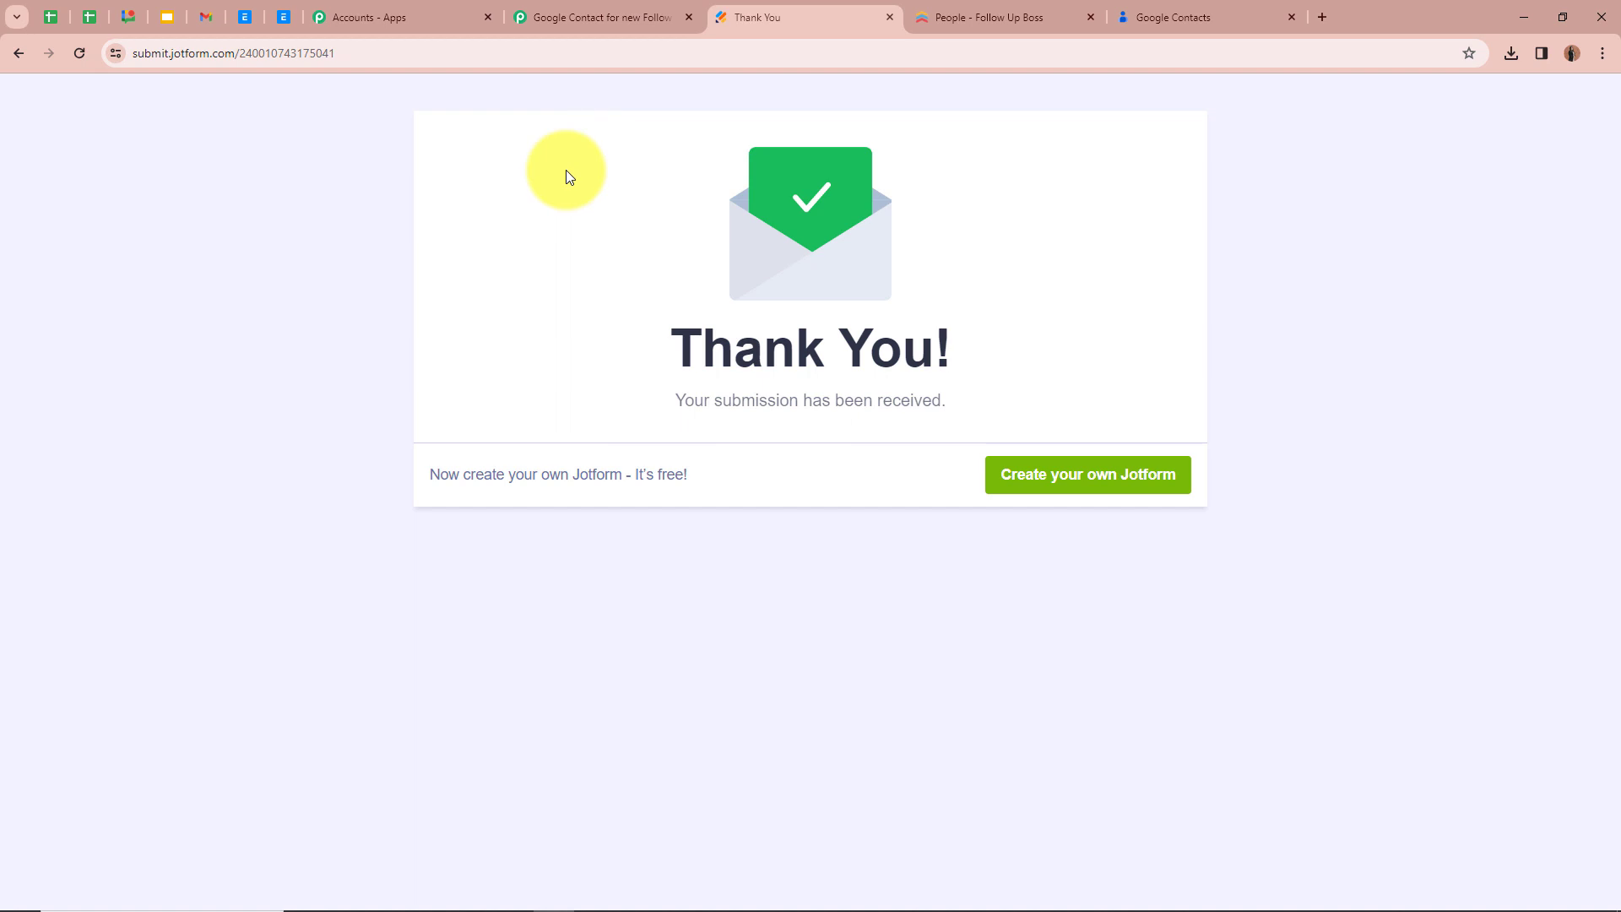
{"action": "left_click", "coordinate": [1238, 16]}
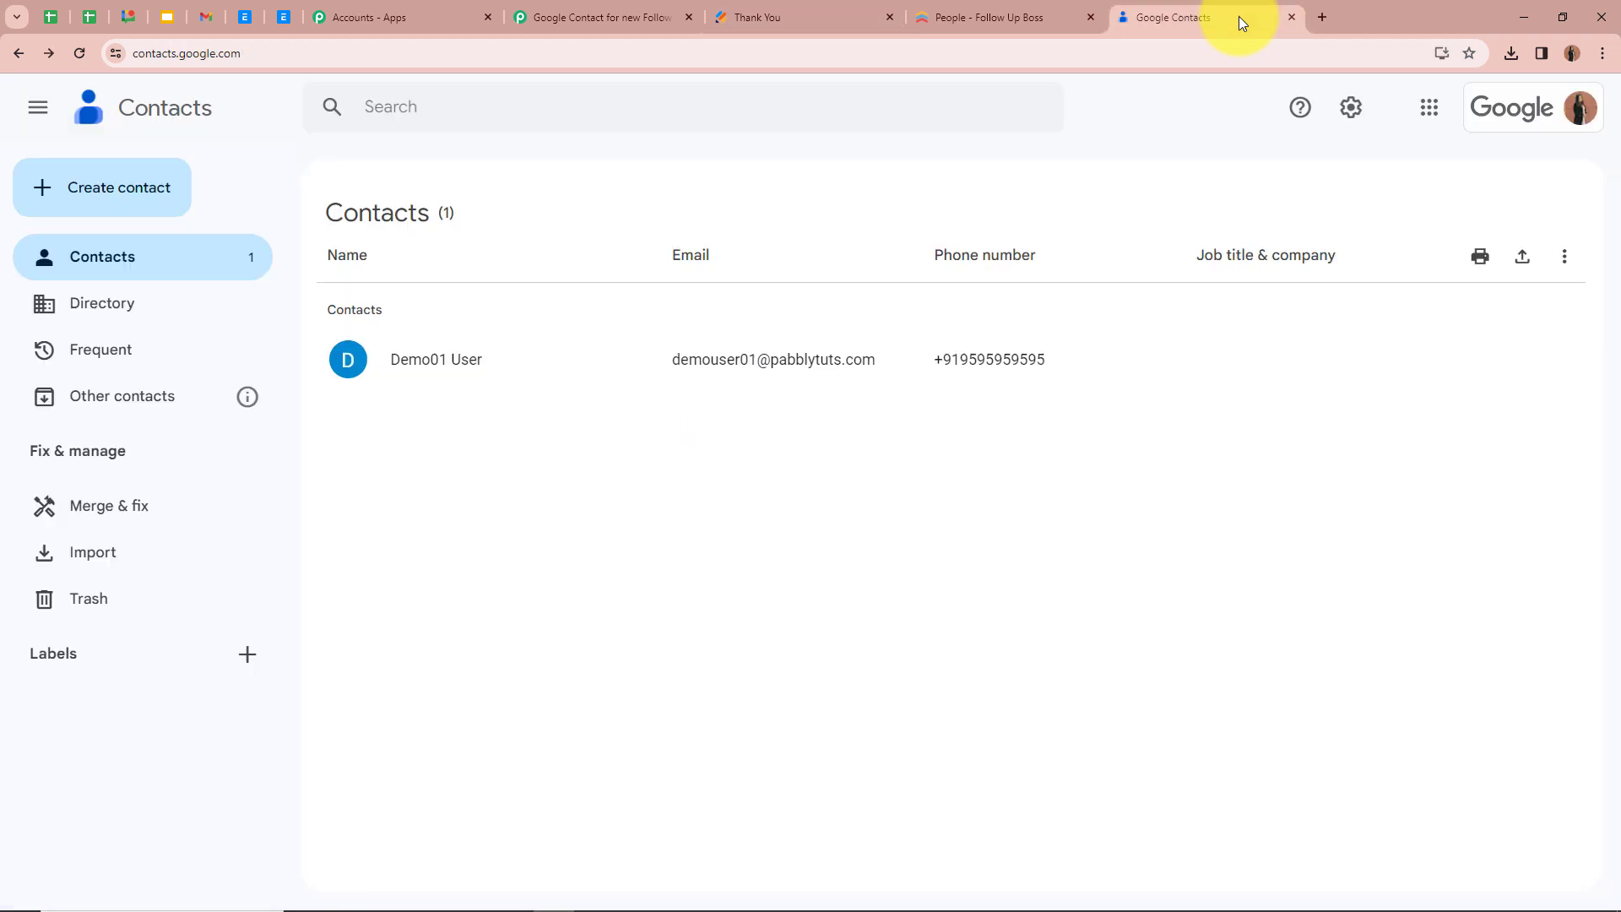
{"action": "left_click", "coordinate": [81, 53]}
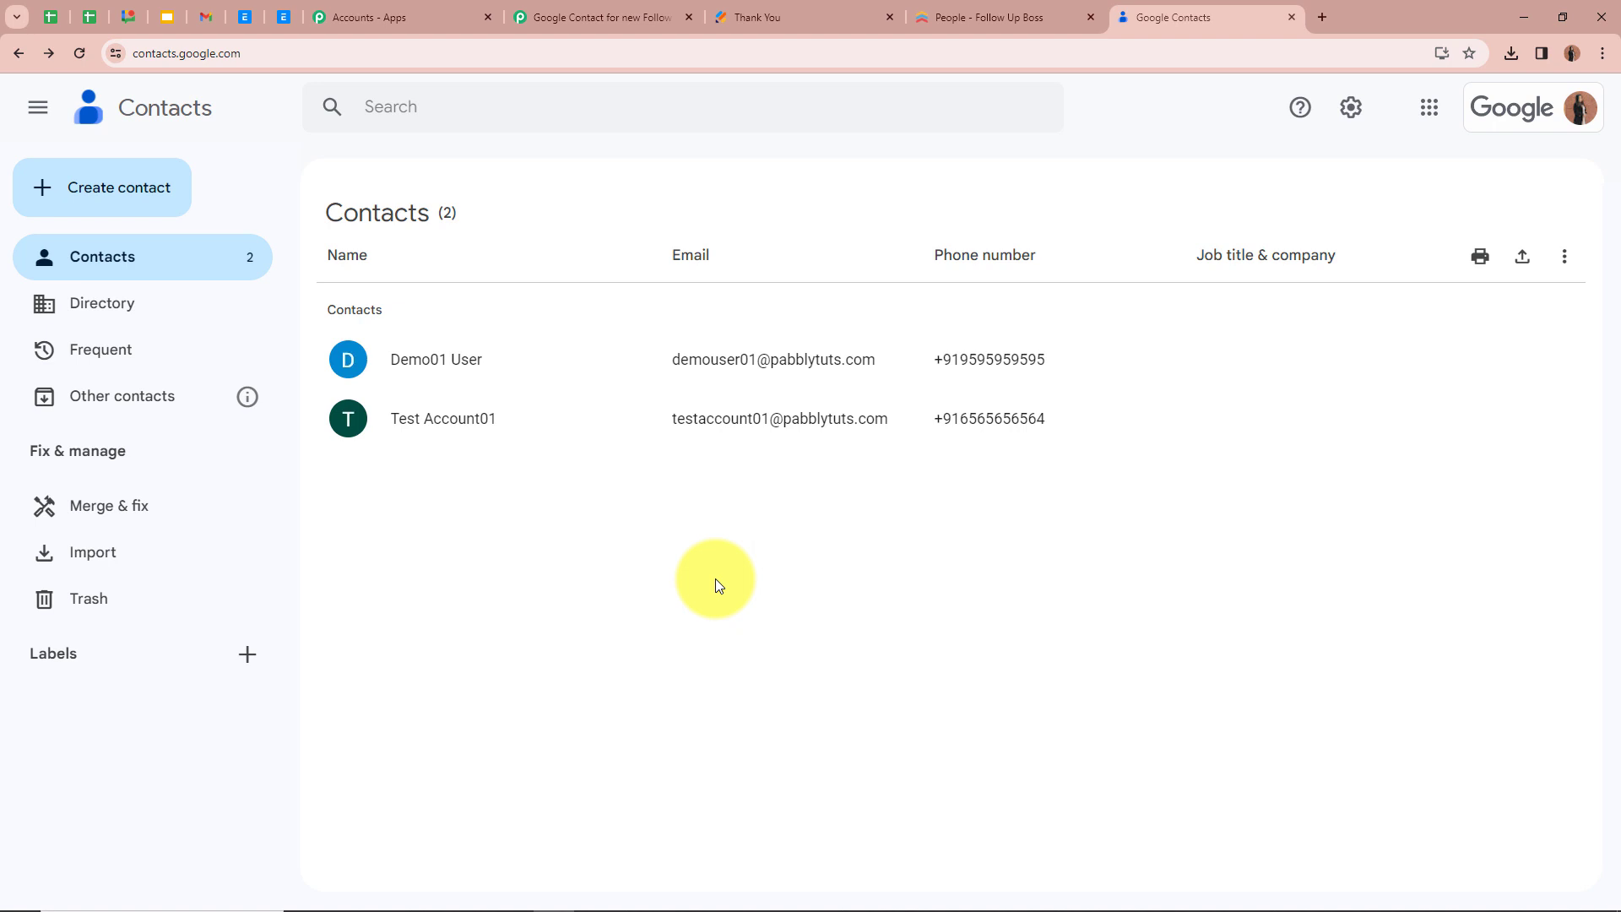
Switch to the Pabbly Connect workflow and review its Follow Up Boss trigger, Get a Person action and Google Contacts Create Contact action
{"action": "left_click", "coordinate": [557, 17]}
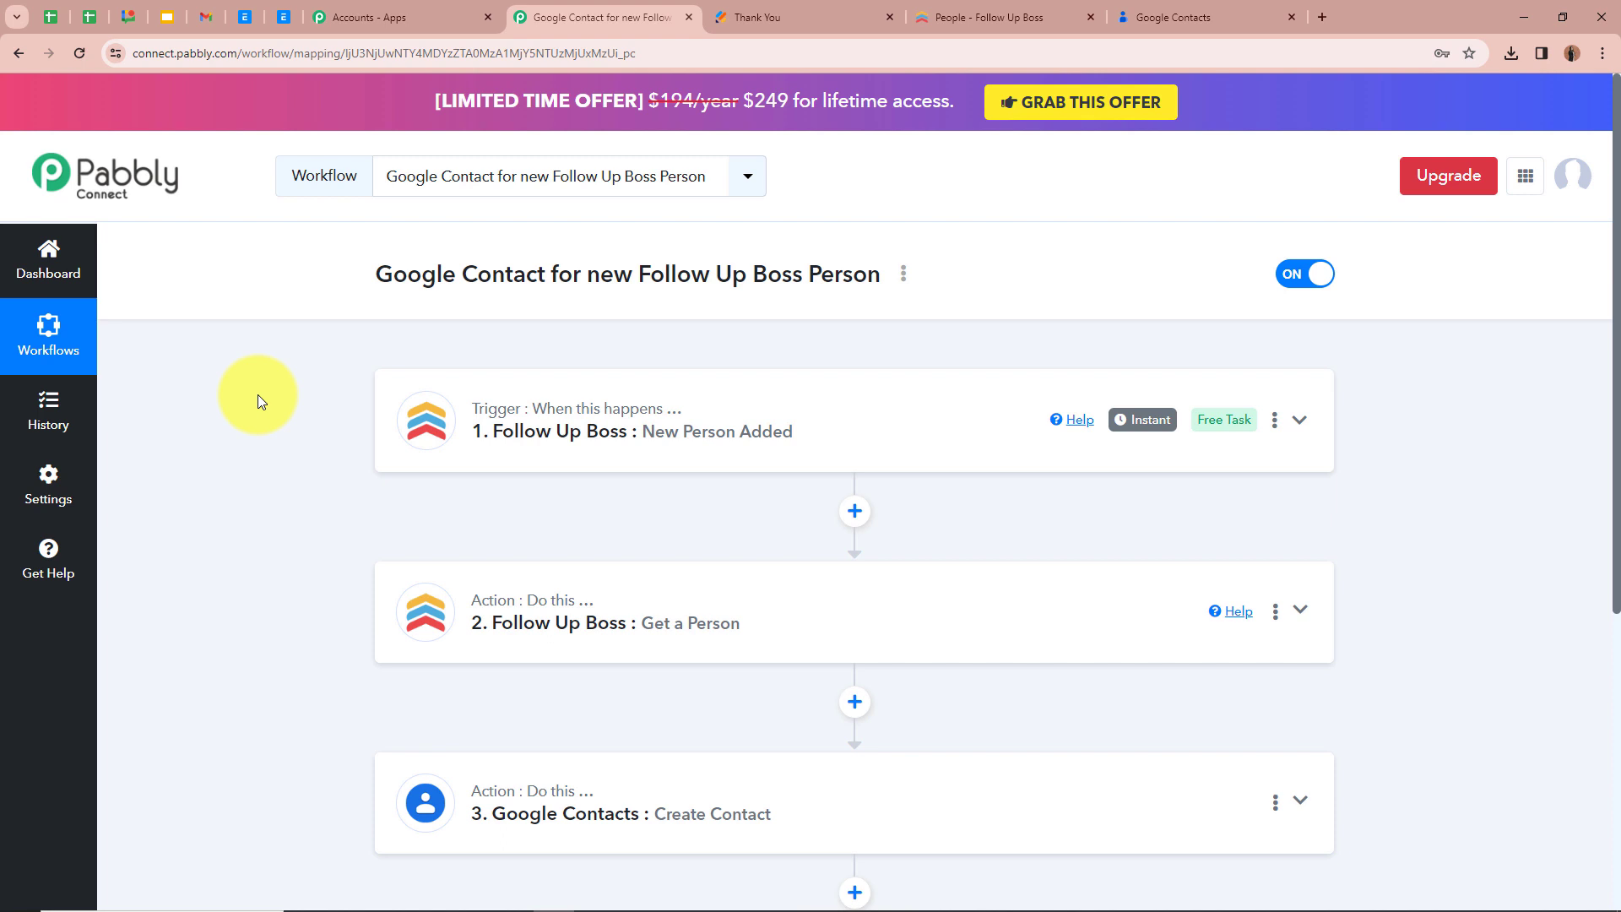
{"action": "scroll", "coordinate": [257, 393], "scroll_direction": "down", "scroll_amount": 1}
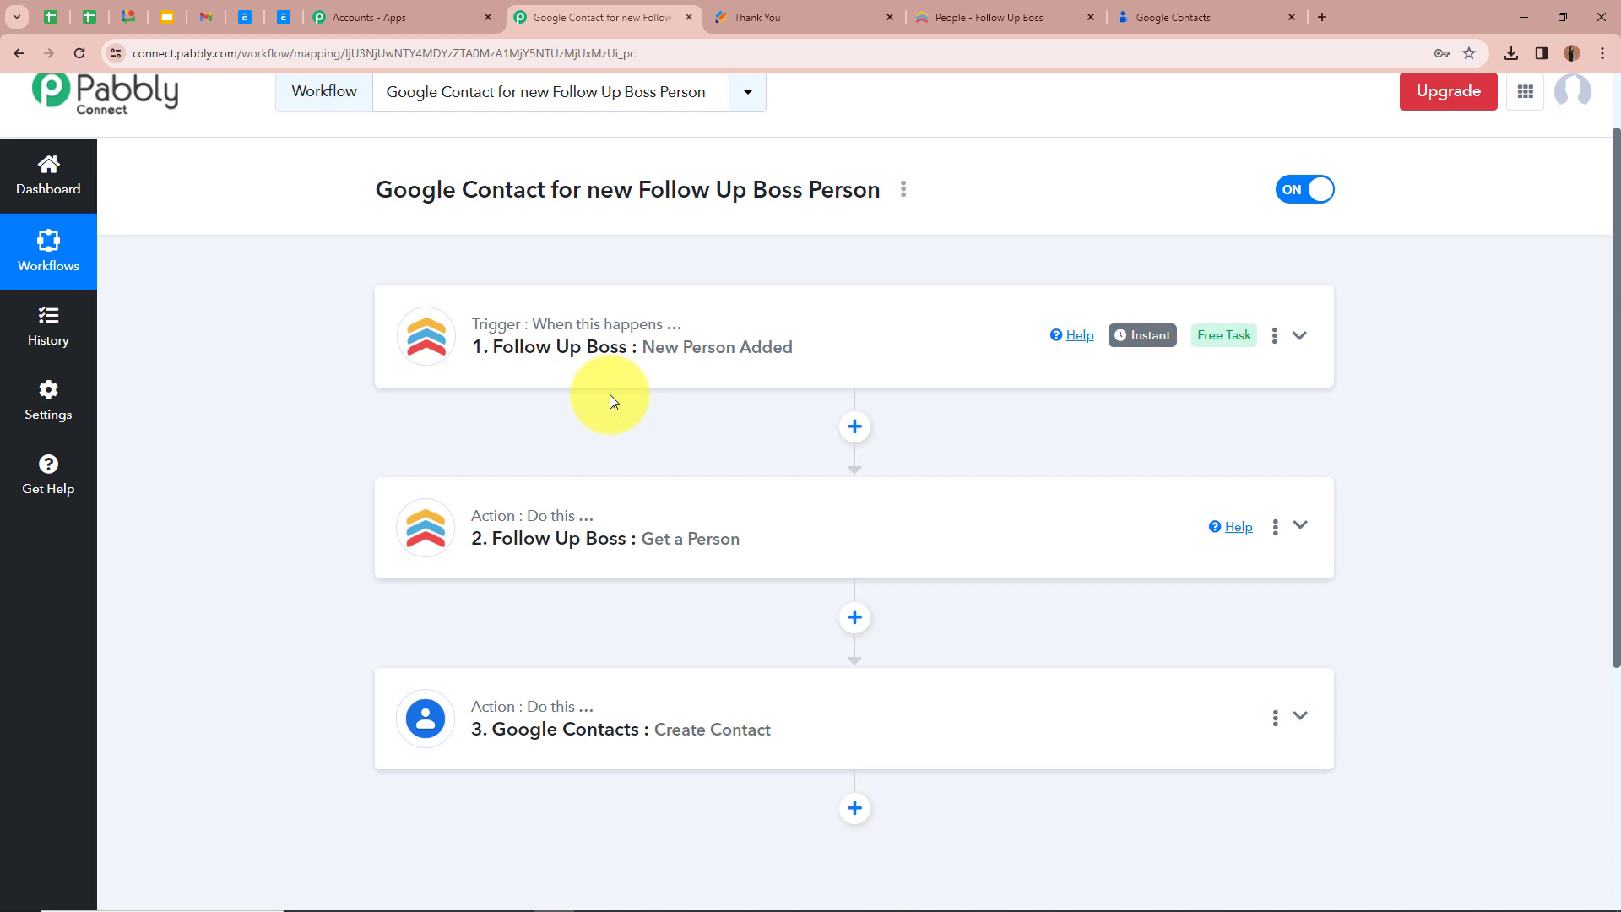
{"action": "scroll", "coordinate": [610, 393], "scroll_direction": "down", "scroll_amount": 1}
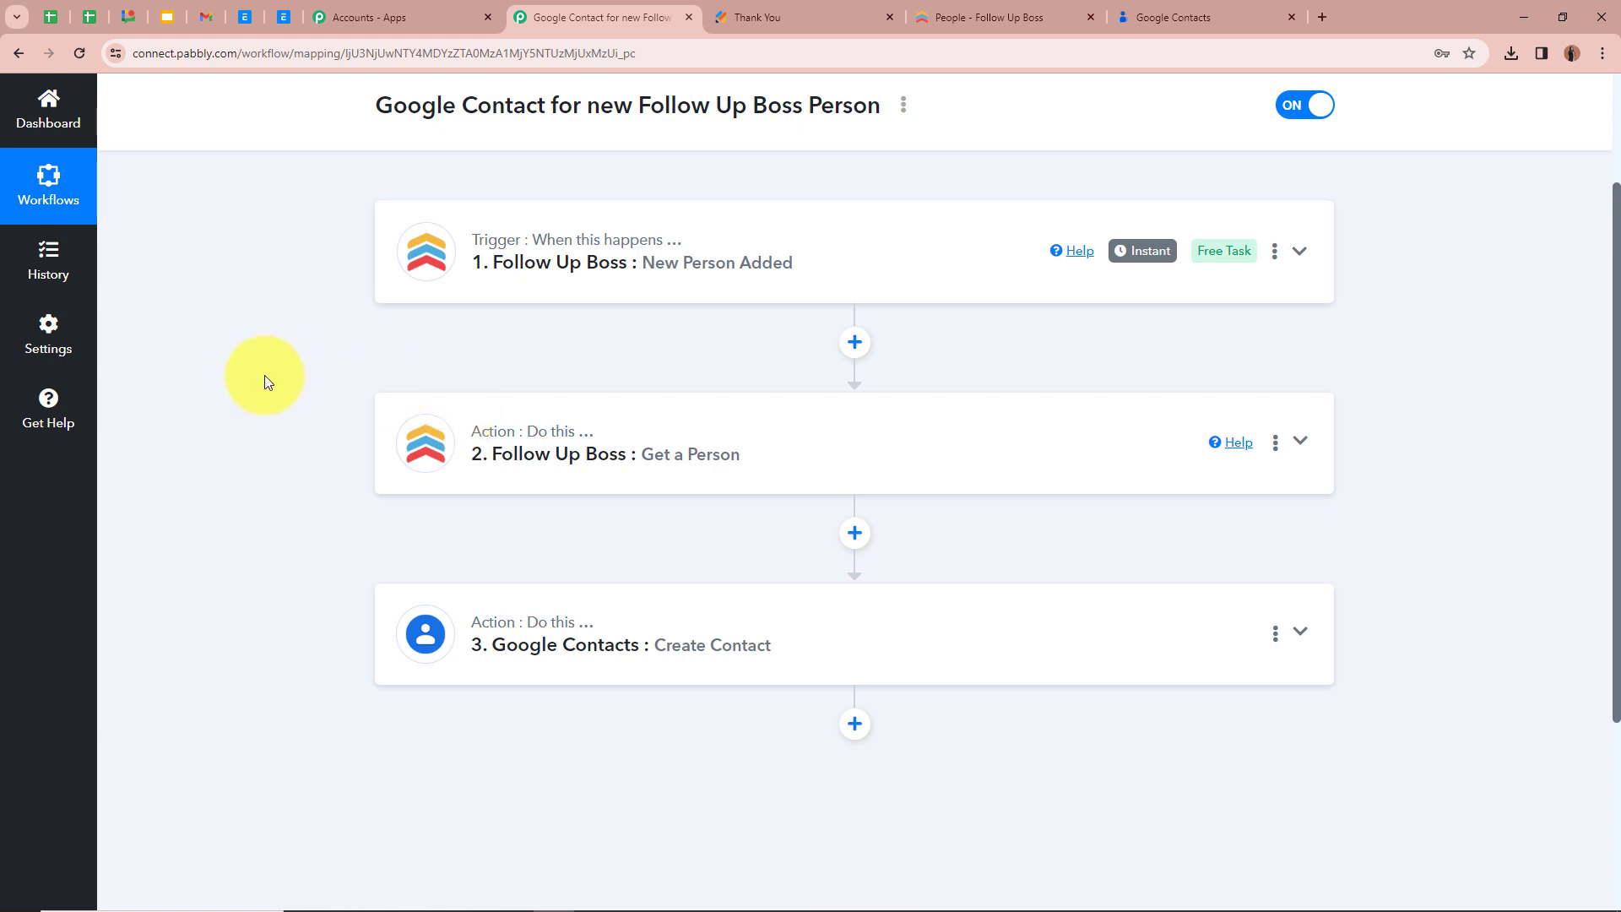
{"action": "scroll", "coordinate": [282, 382], "scroll_direction": "down", "scroll_amount": 1}
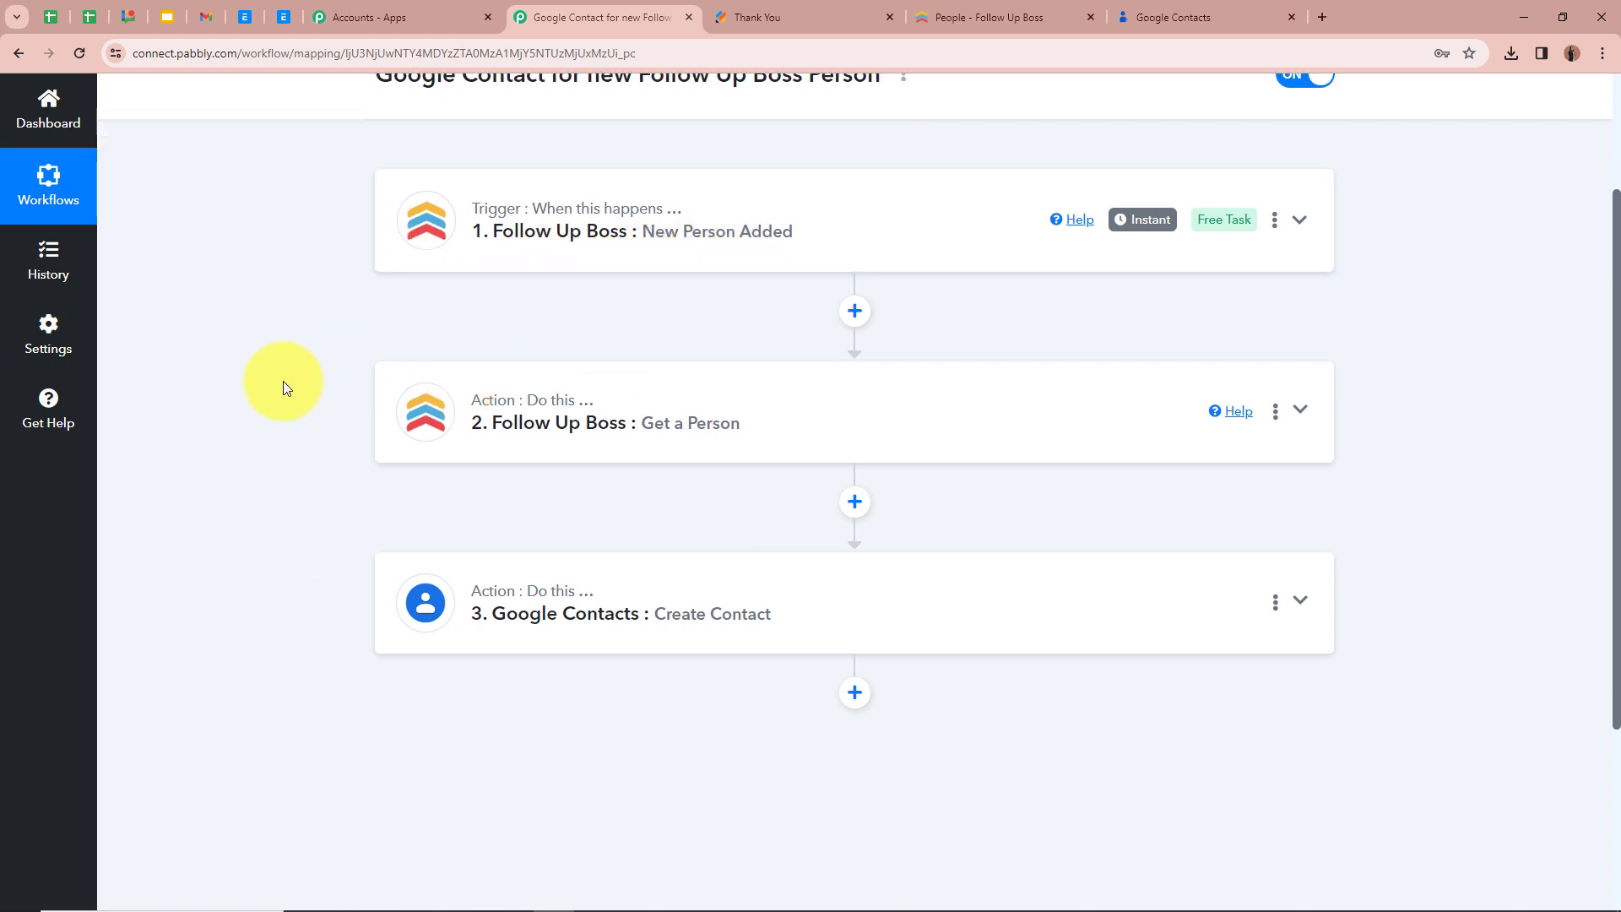
{"action": "scroll", "coordinate": [282, 382], "scroll_direction": "down", "scroll_amount": 2}
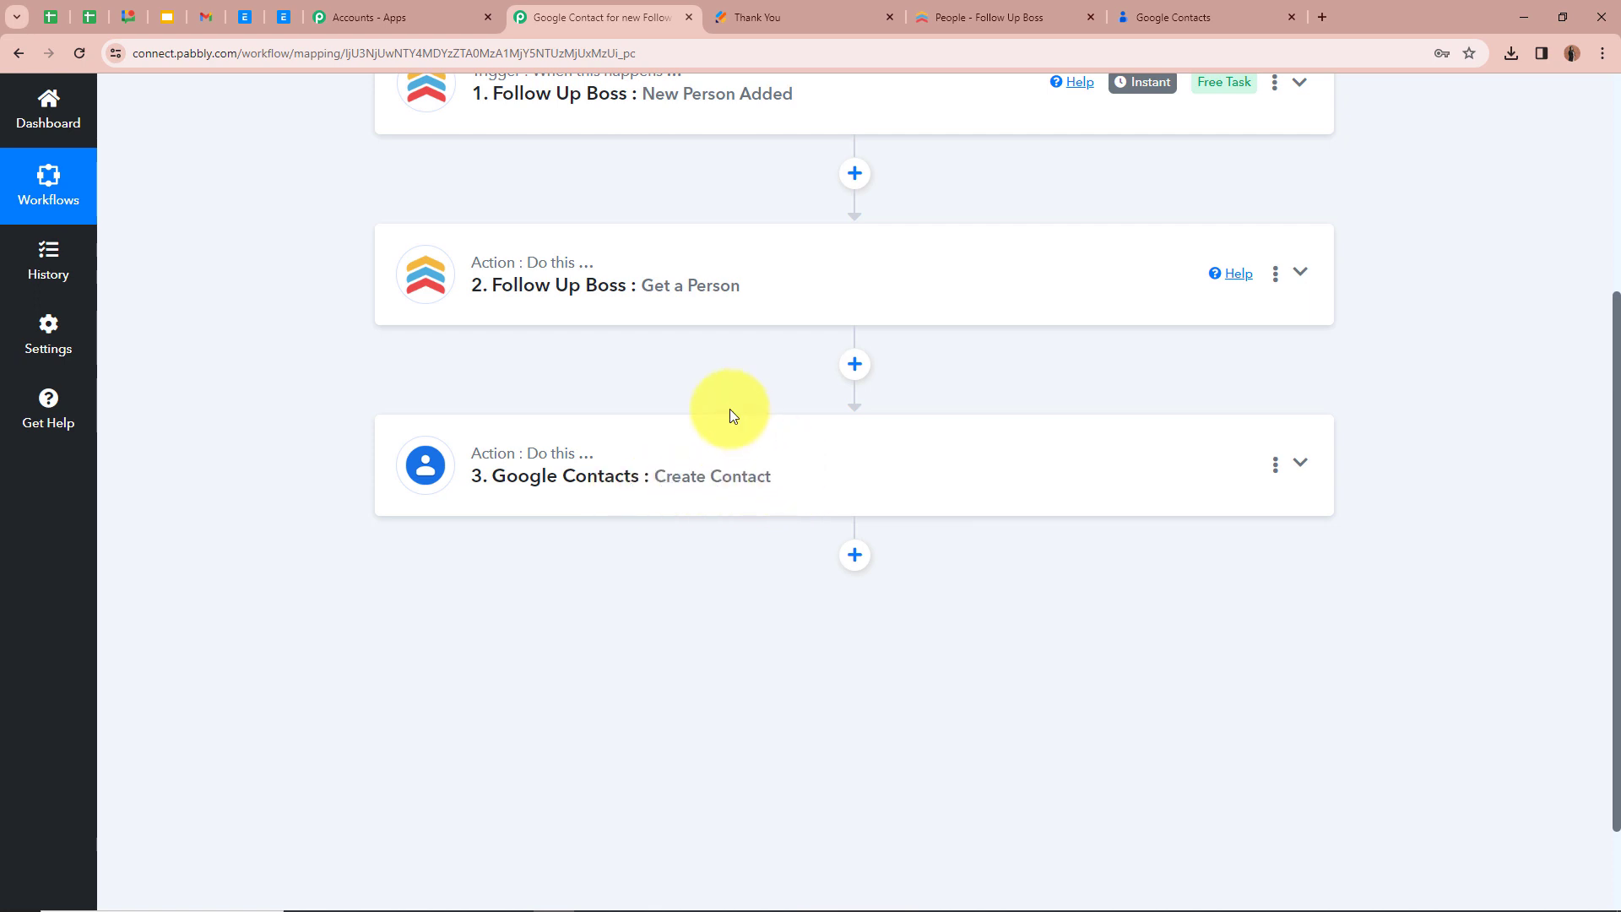
{"action": "scroll", "coordinate": [369, 427], "scroll_direction": "up", "scroll_amount": 2}
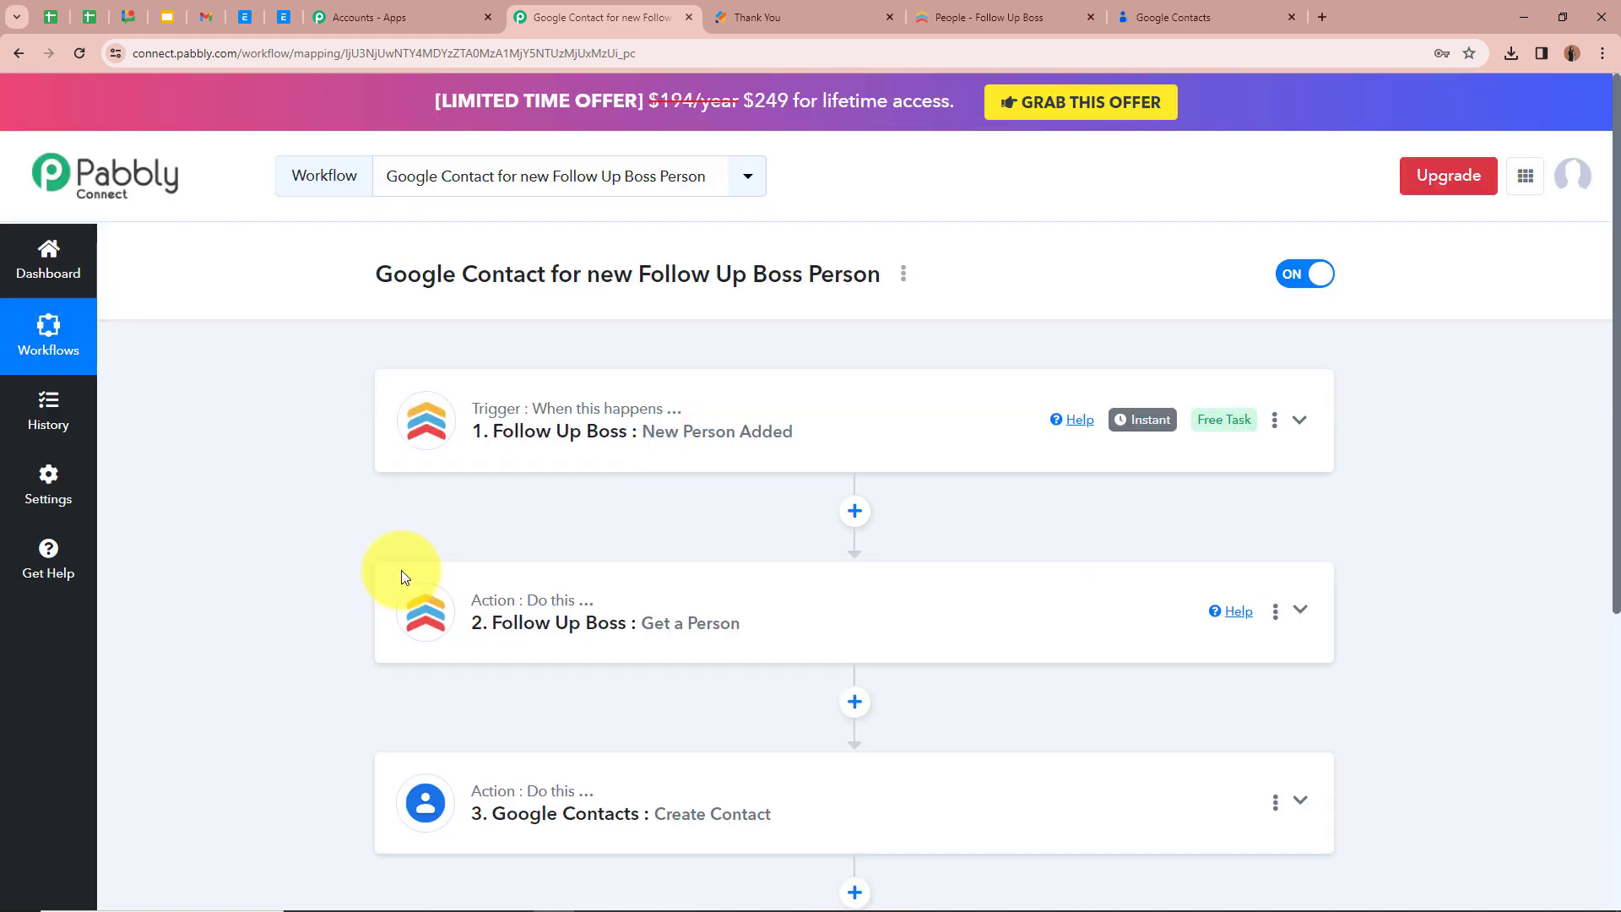
{"action": "scroll", "coordinate": [633, 491], "scroll_direction": "down", "scroll_amount": 4}
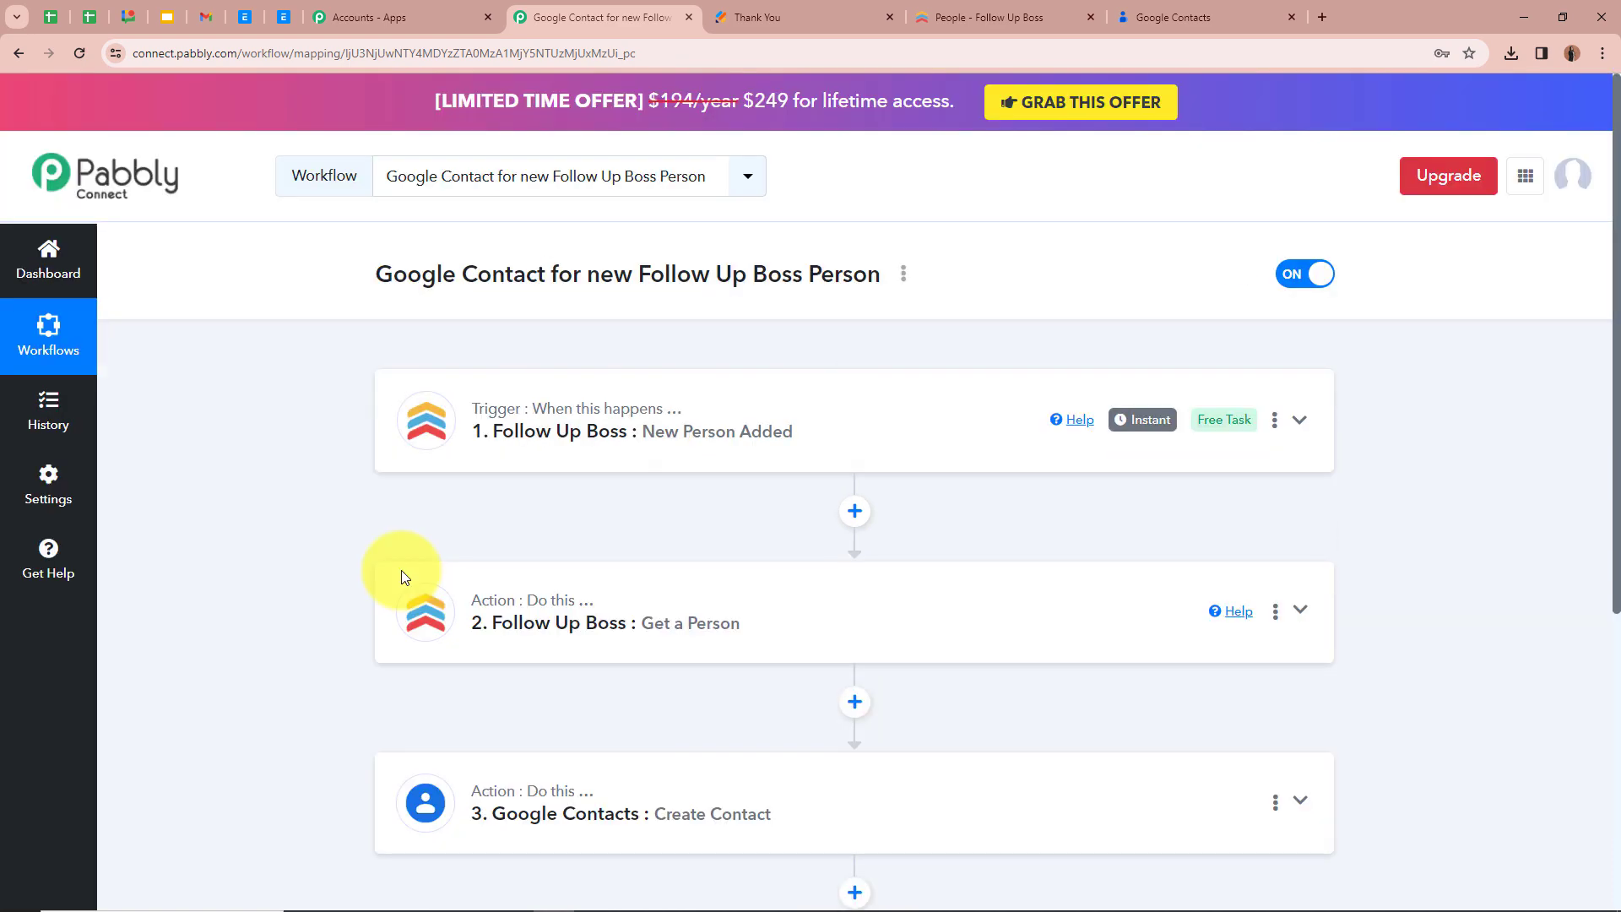